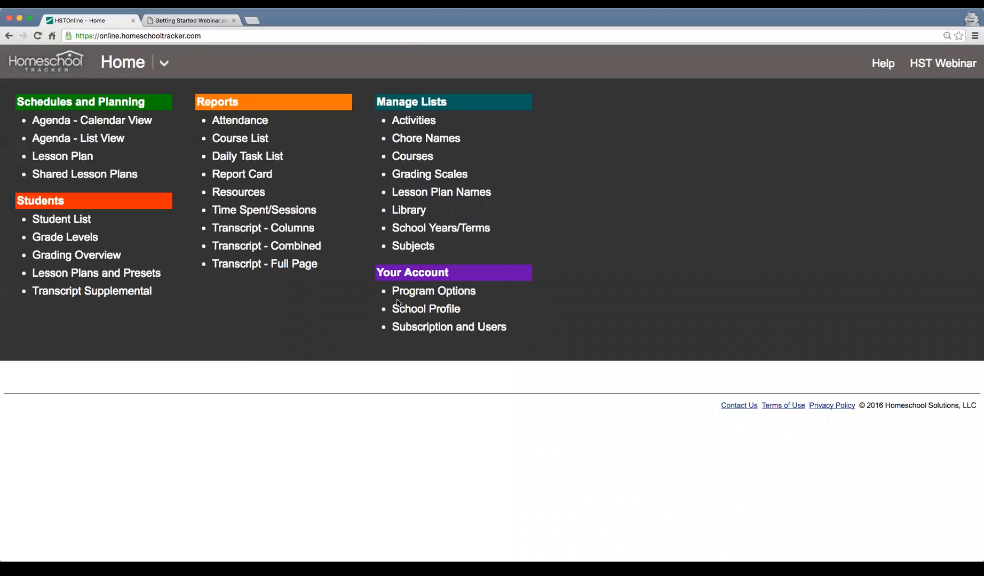
Step: Open the Subjects list and go through the History, Language Arts, Math and Science entries
click(417, 254)
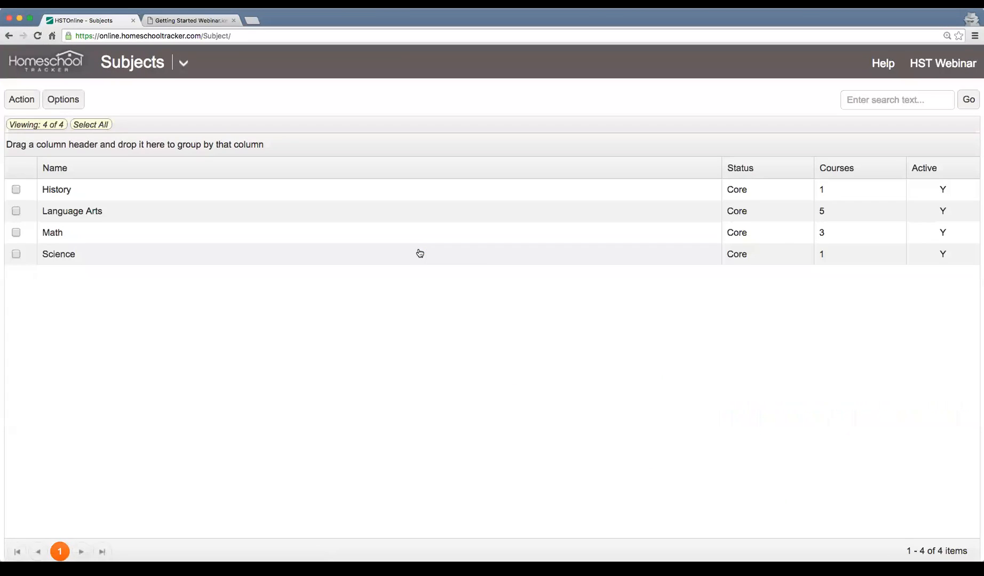
click(267, 194)
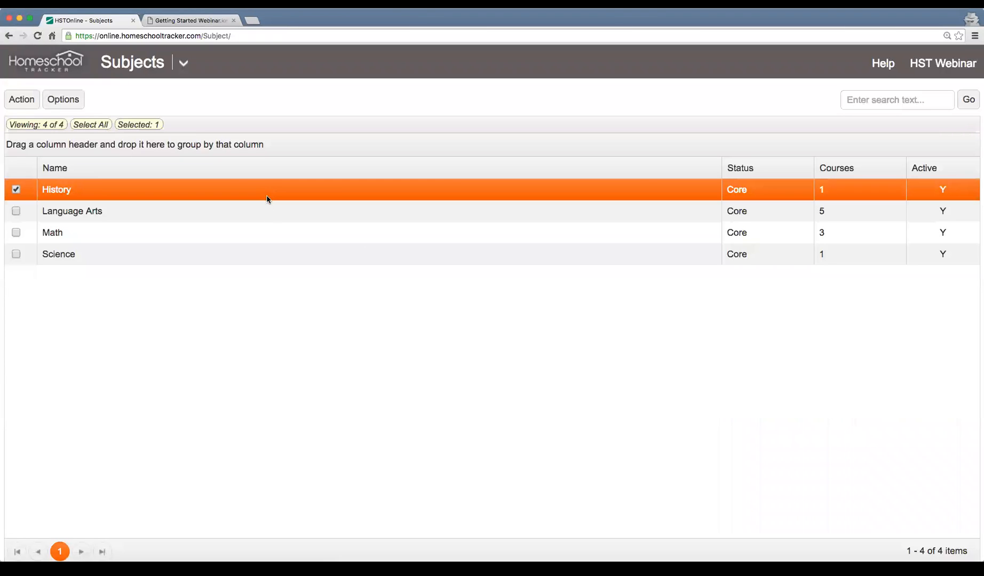
click(268, 213)
click(281, 233)
click(291, 258)
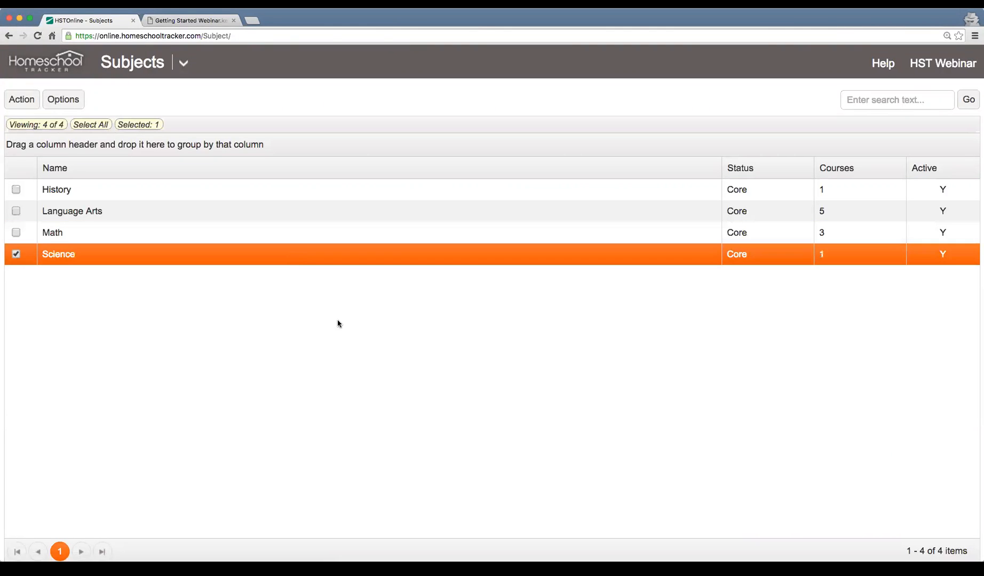
click(113, 199)
click(113, 213)
click(152, 236)
click(193, 262)
click(358, 193)
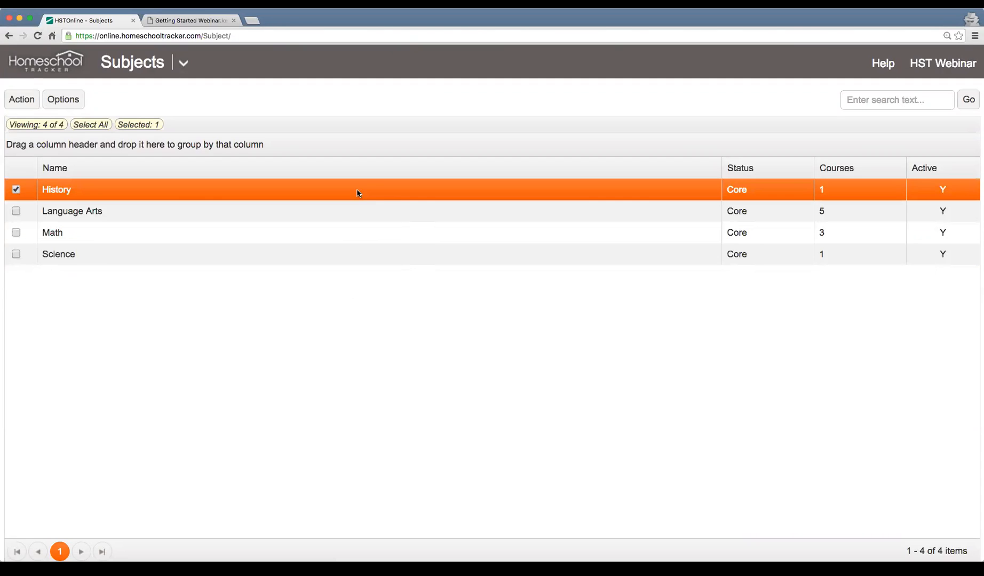
Step: Open the History subject's details, examine its assigned courses, and close it without saving
double_click(398, 191)
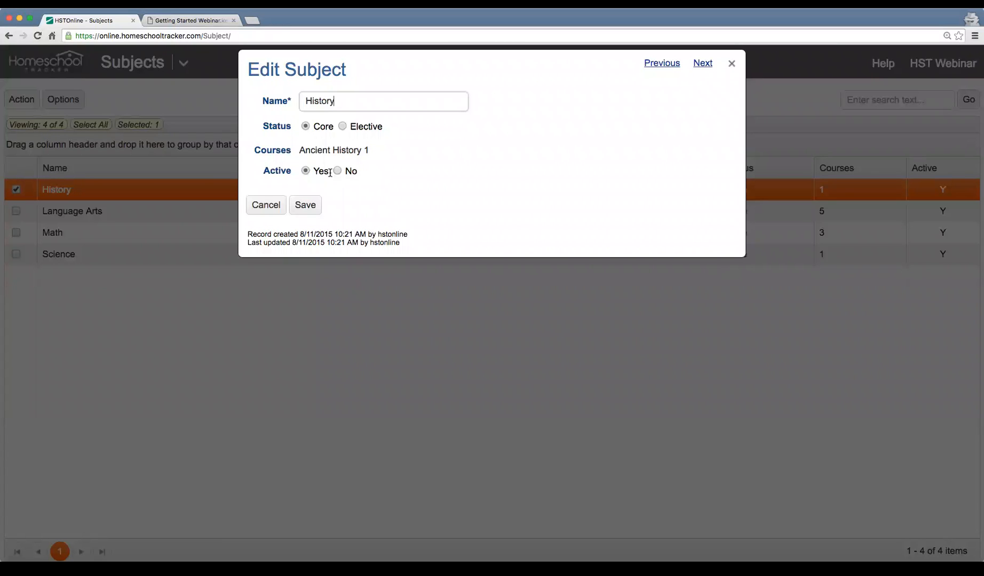
drag(276, 160, 374, 152)
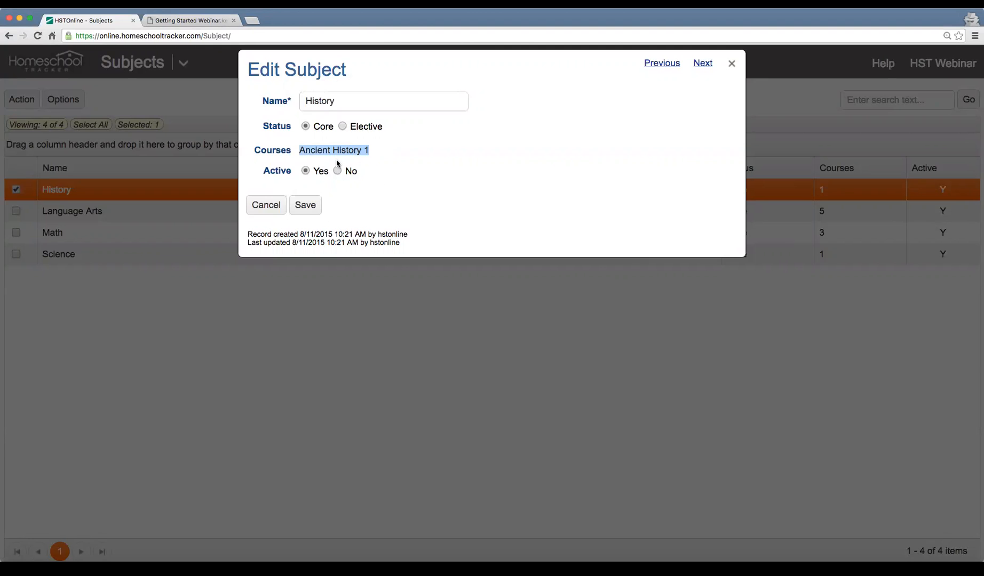
click(279, 209)
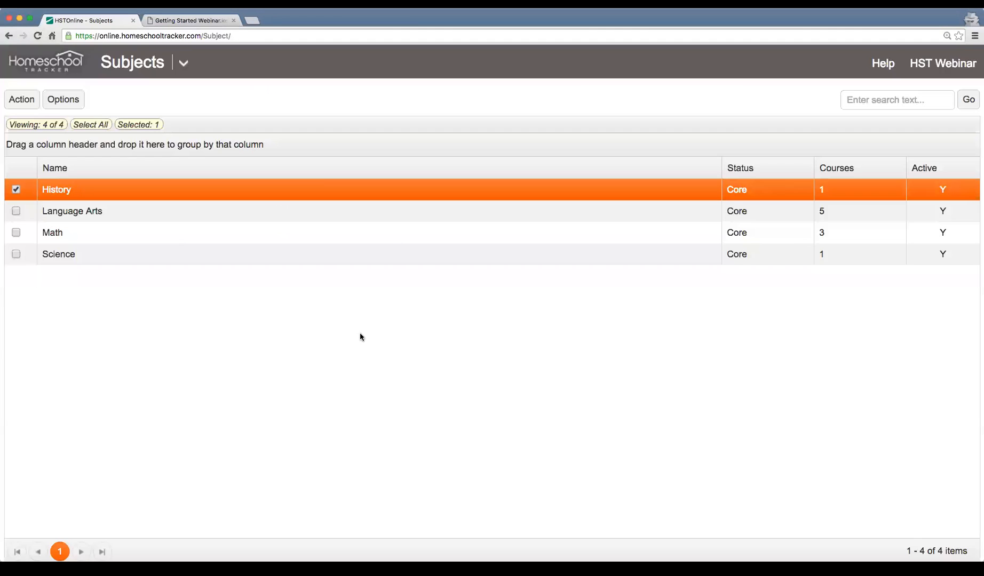
Step: Open a blank form for adding a subject, examine its fields, and cancel it
click(22, 99)
click(64, 128)
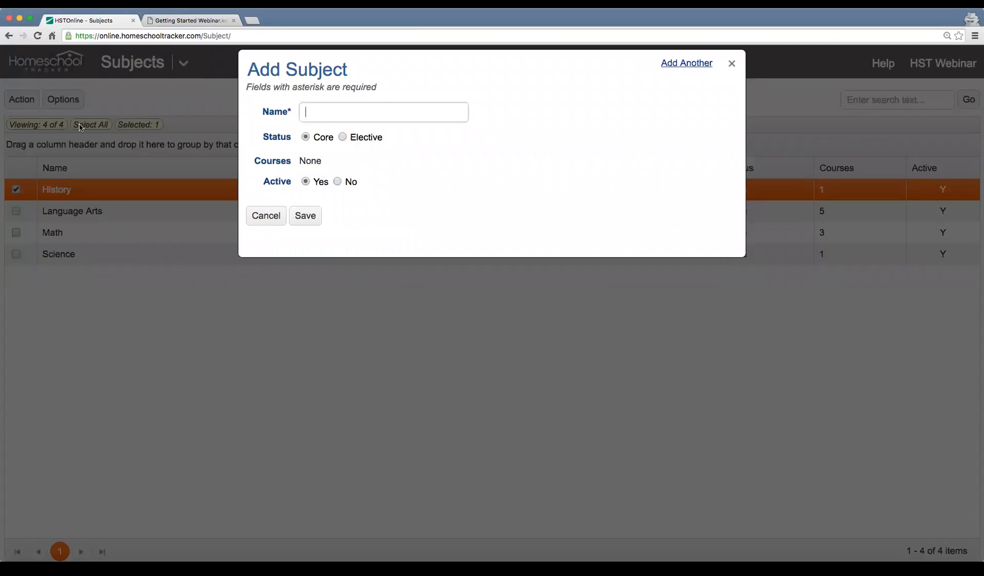
click(279, 224)
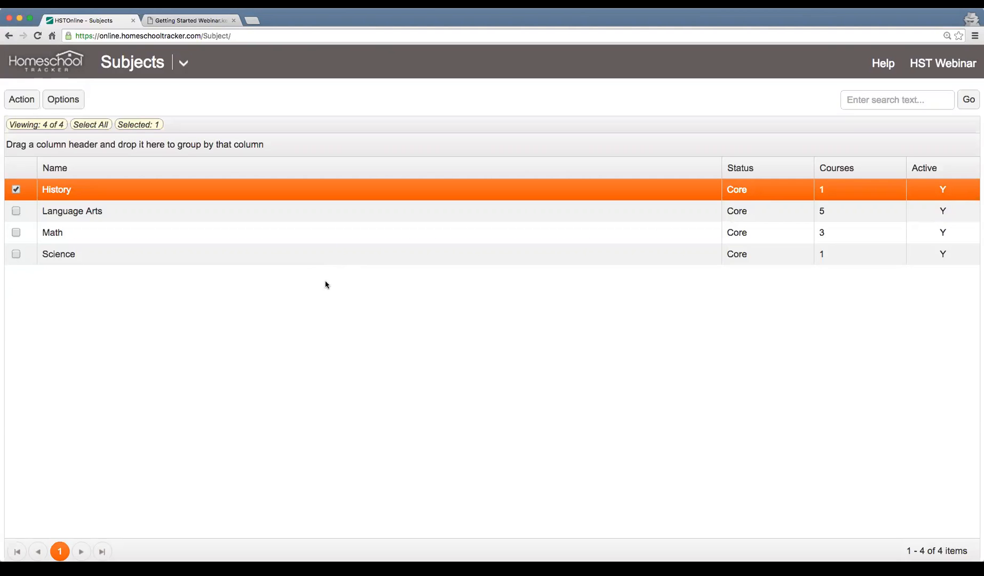
Step: Go to the Courses list, examine the Ancient History 1 course's details, and close them without saving
click(183, 63)
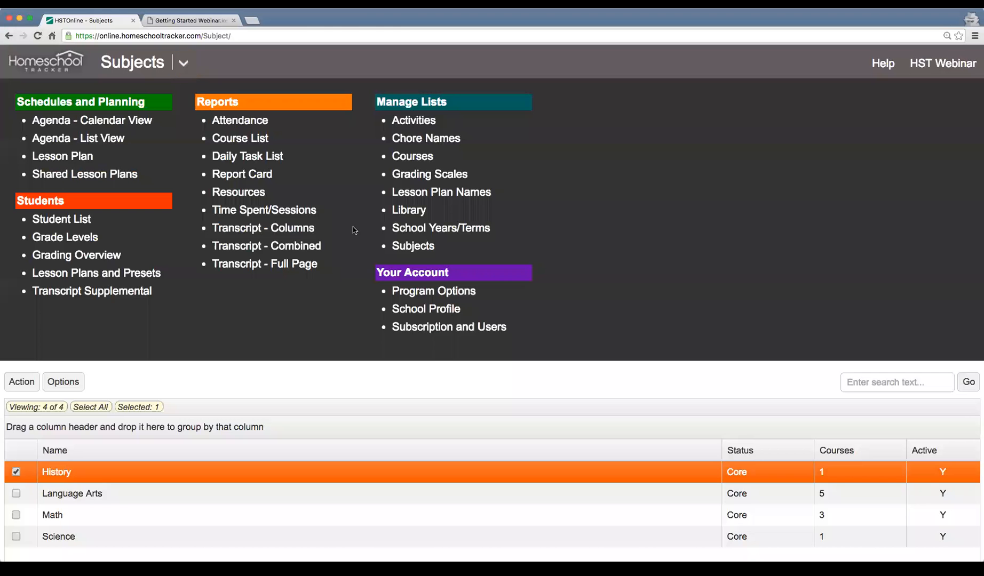
click(422, 158)
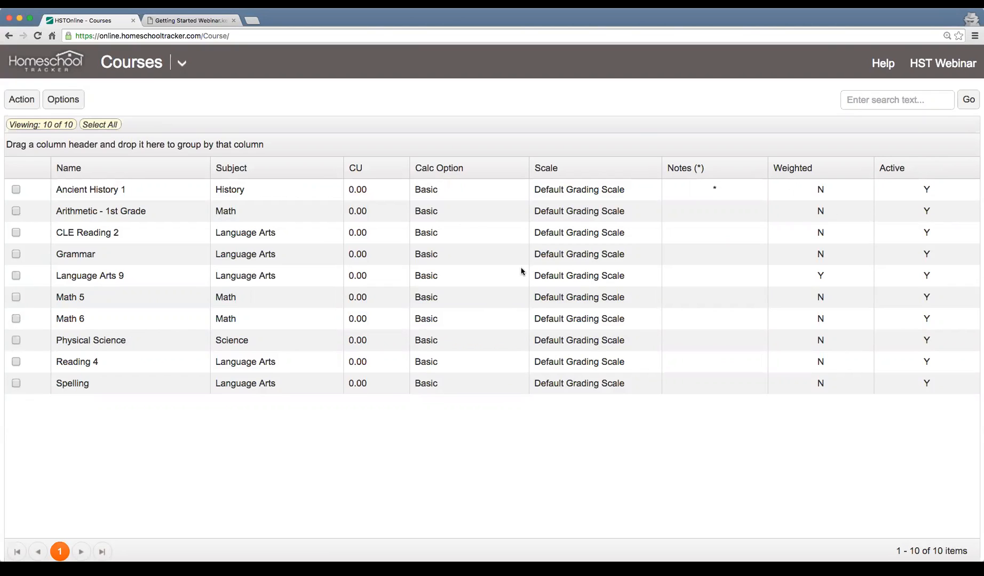
click(125, 196)
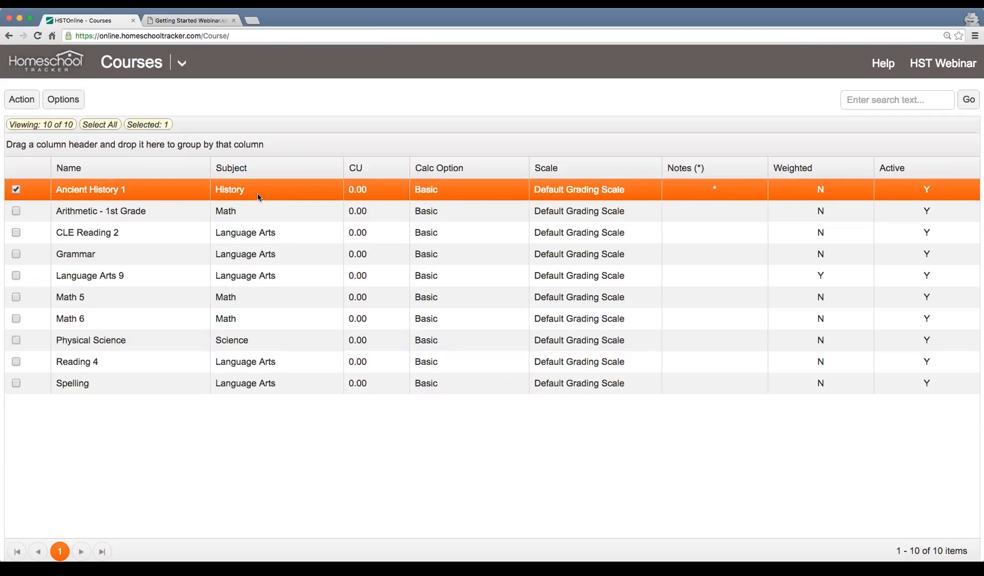
double_click(283, 191)
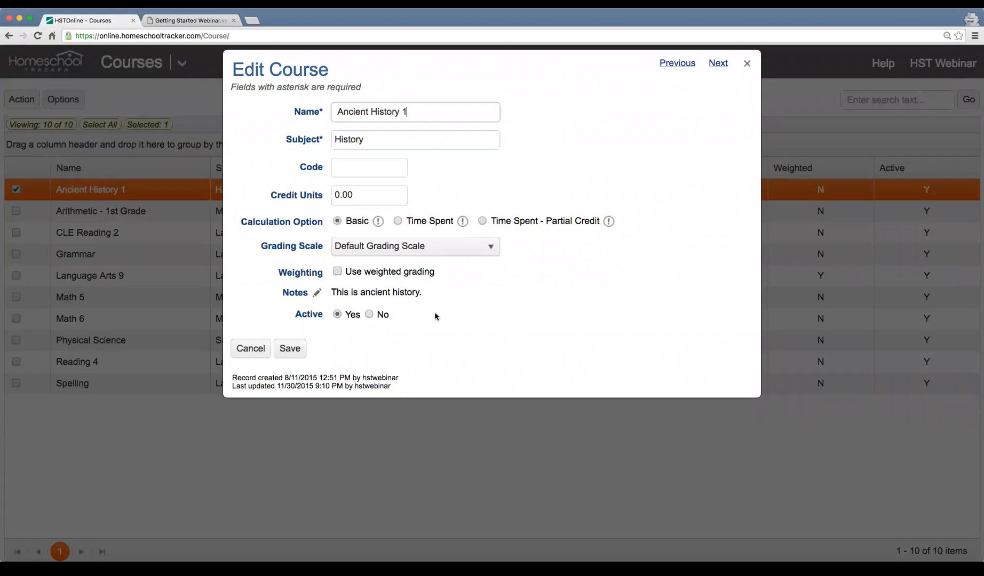
click(251, 349)
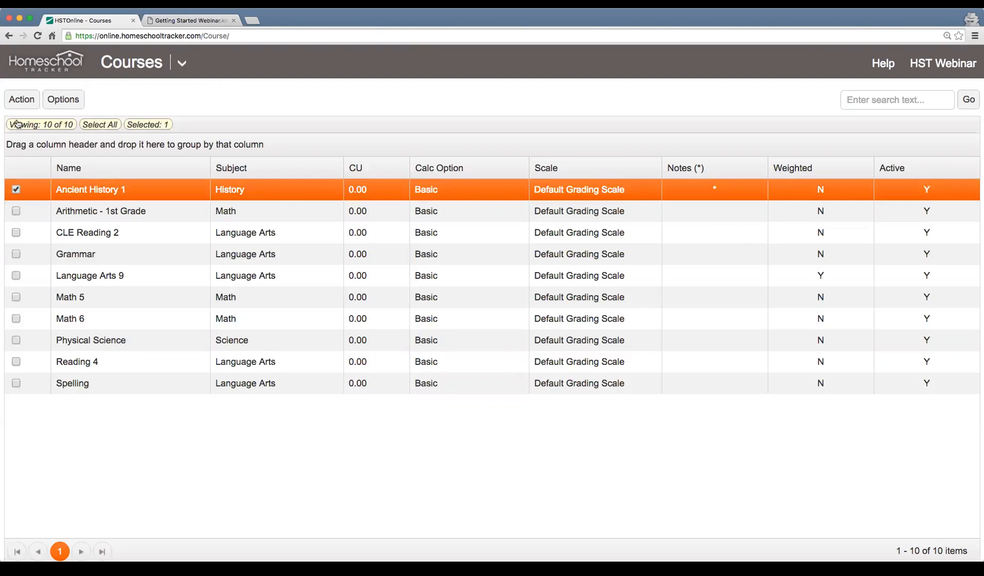
Step: Start a new course named "Reading 1" and assign it to the Language Arts subject
click(23, 100)
click(38, 122)
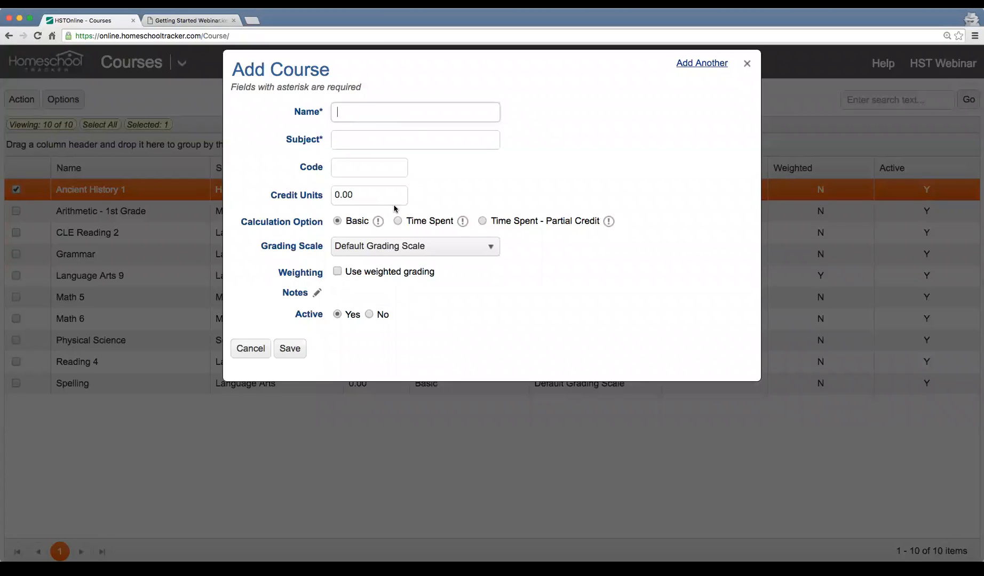
text(Reading 1)
key(Tab)
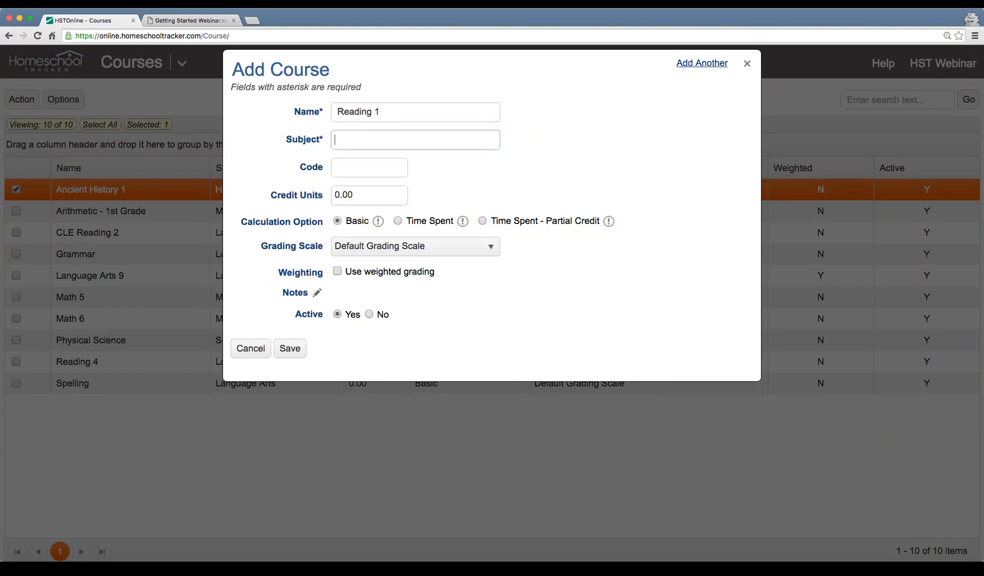
text(Lan)
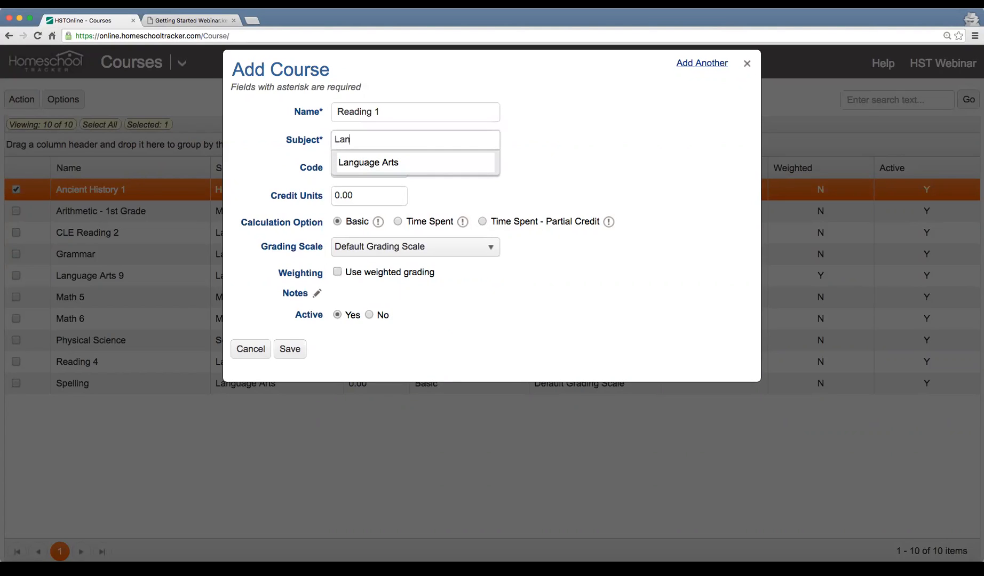
text(gu)
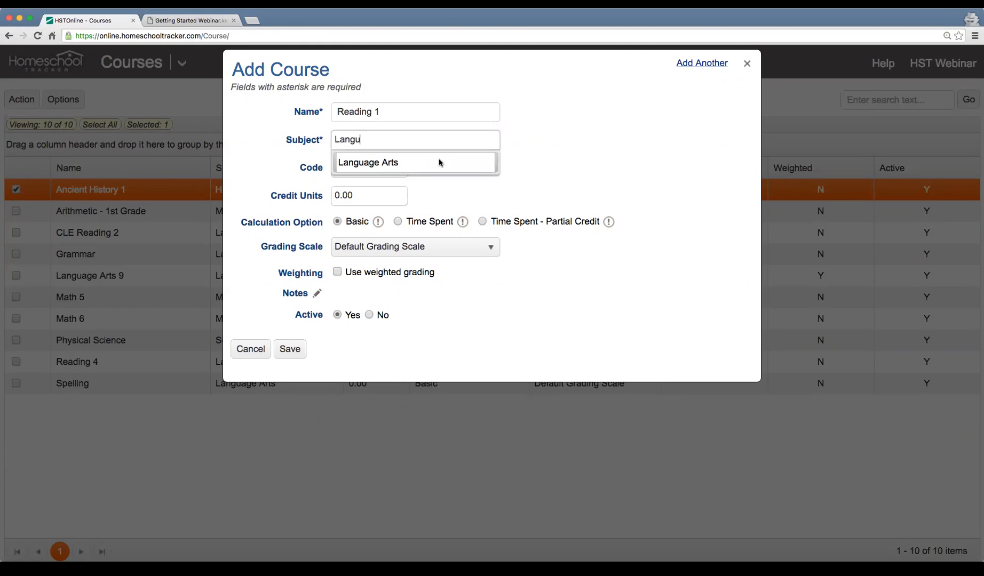
click(406, 163)
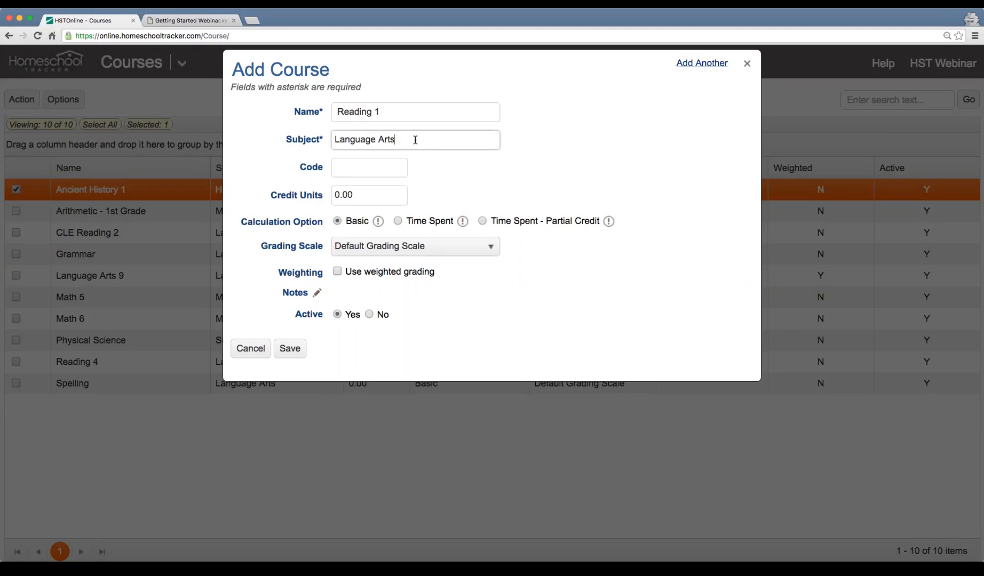
Step: Clear the new course's subject, try filtering the subjects with "hi", and choose Language Arts again
drag(415, 139, 328, 141)
key(BackSpace)
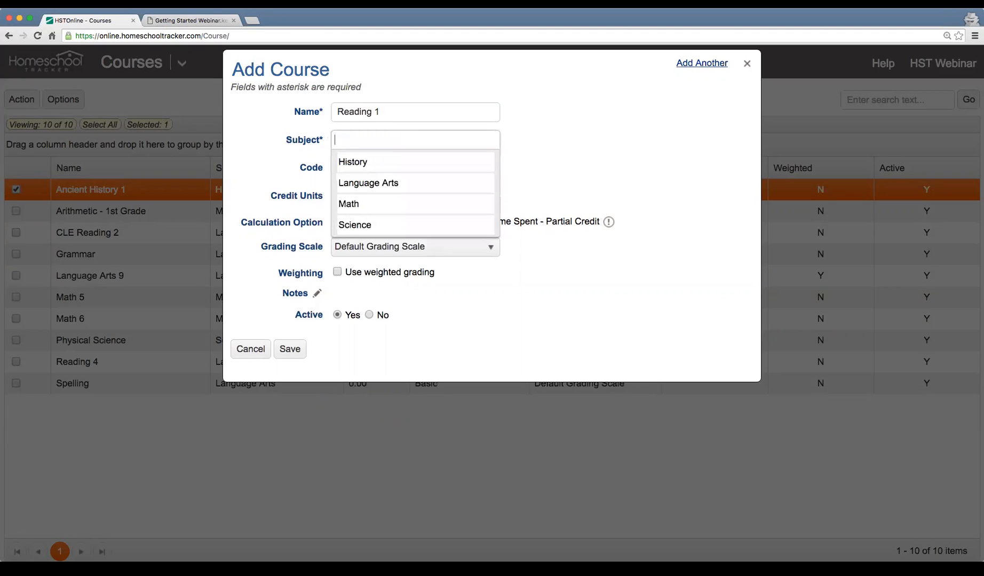
text(hi)
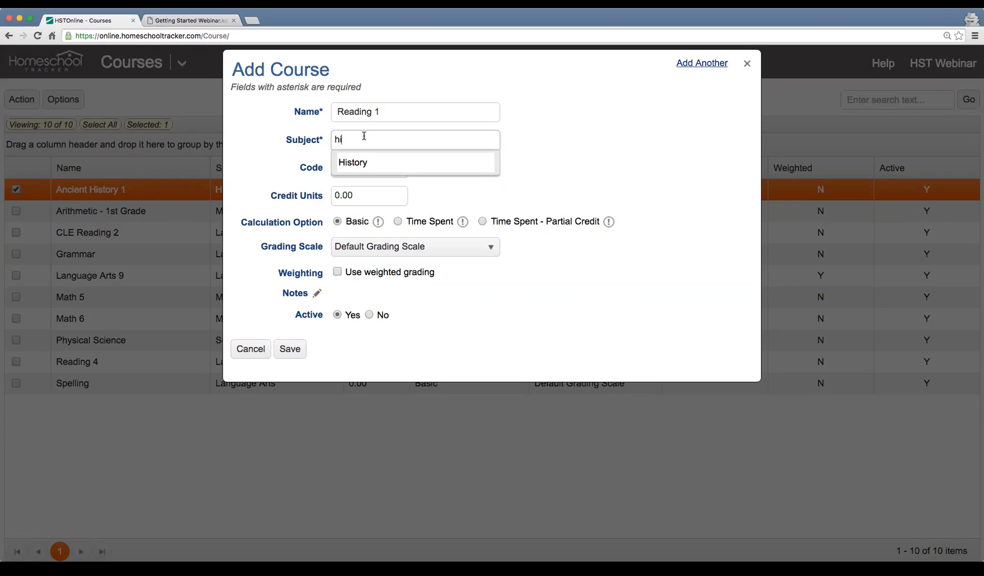
key(BackSpace)
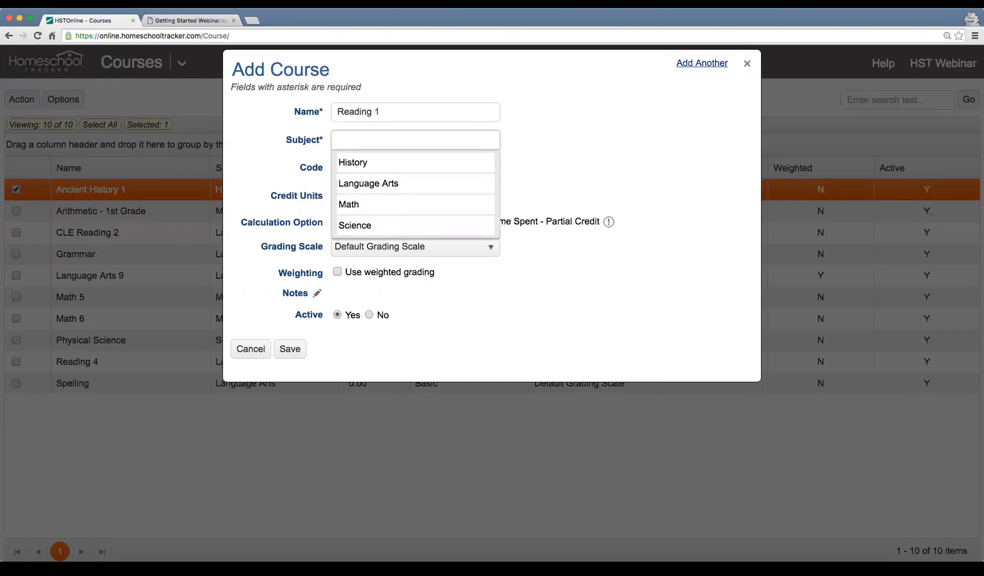
click(393, 192)
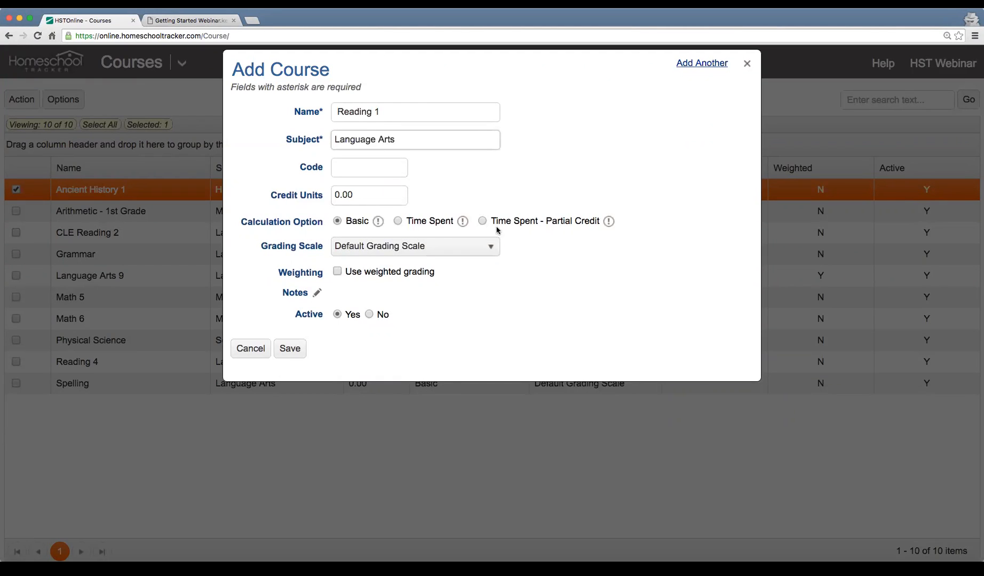
Step: Save the Reading 1 course, refresh the course list, and select the new course
drag(277, 197, 313, 197)
click(278, 223)
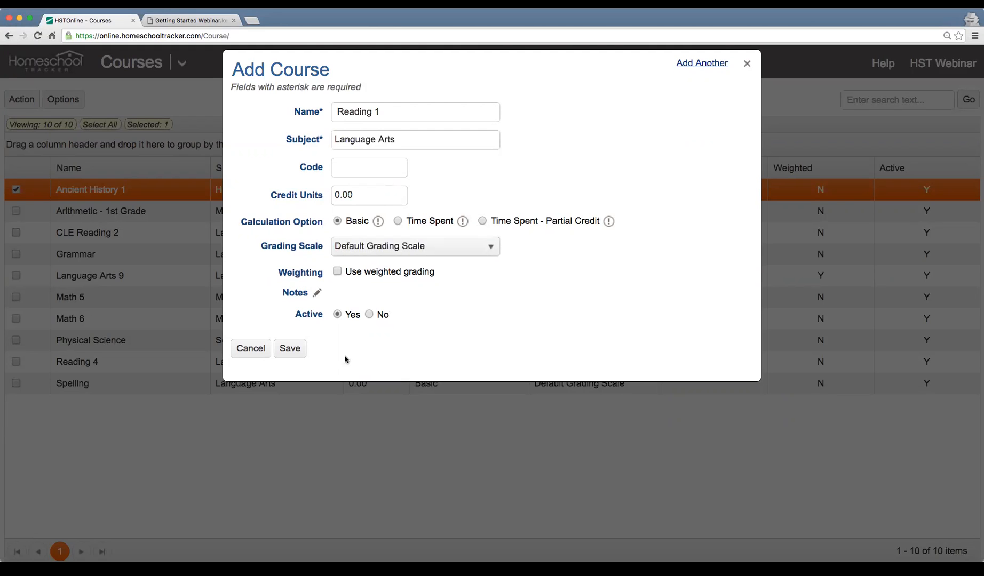
click(288, 353)
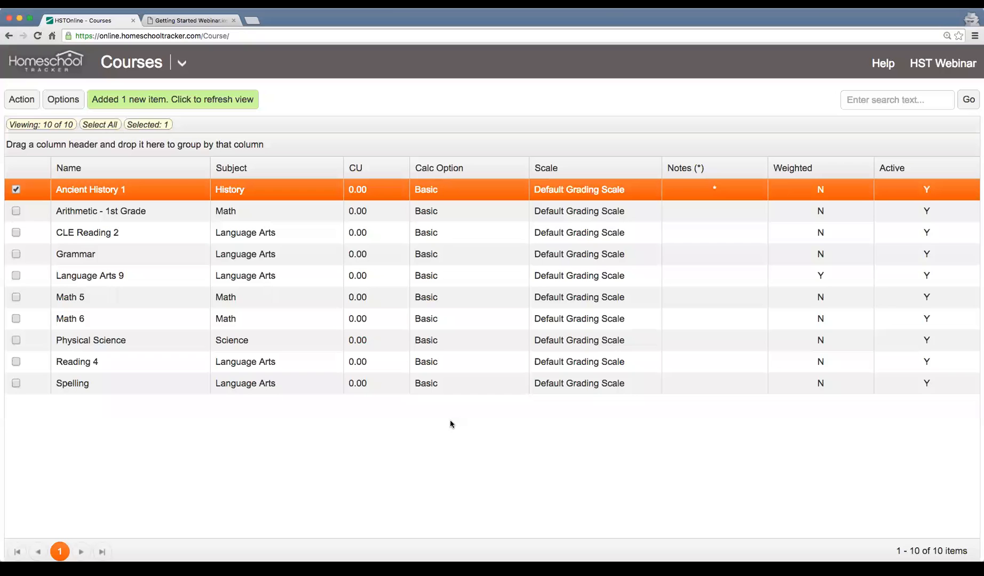
click(208, 101)
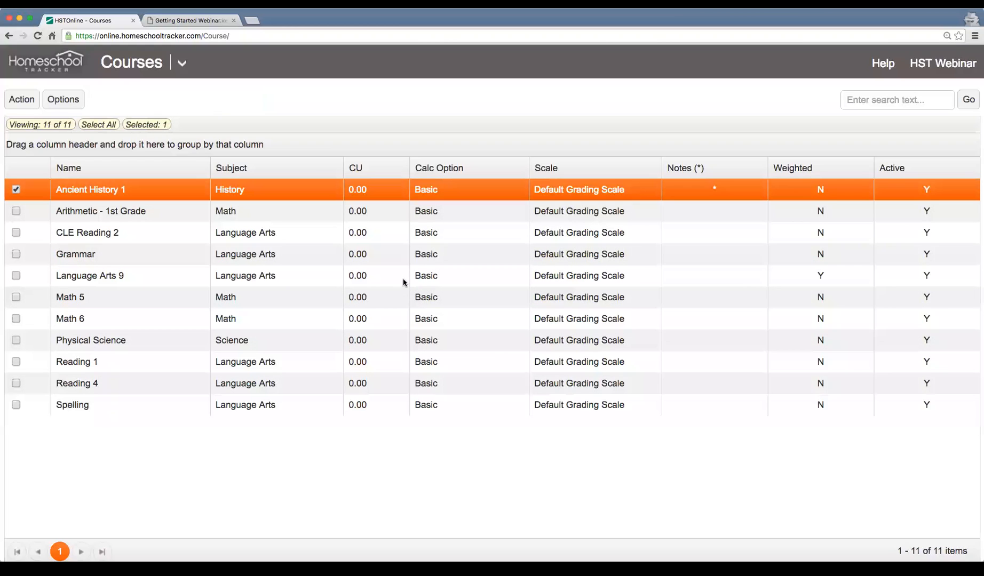
click(166, 367)
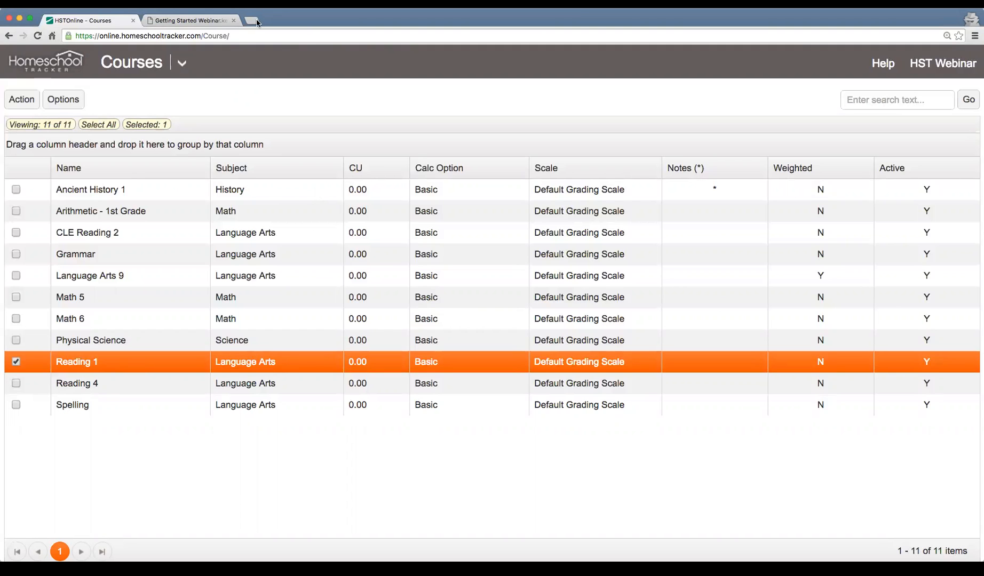
Step: Switch to the Getting Started Webinar PDF and read the Subjects/Courses slides, including the things to watch out for
click(189, 20)
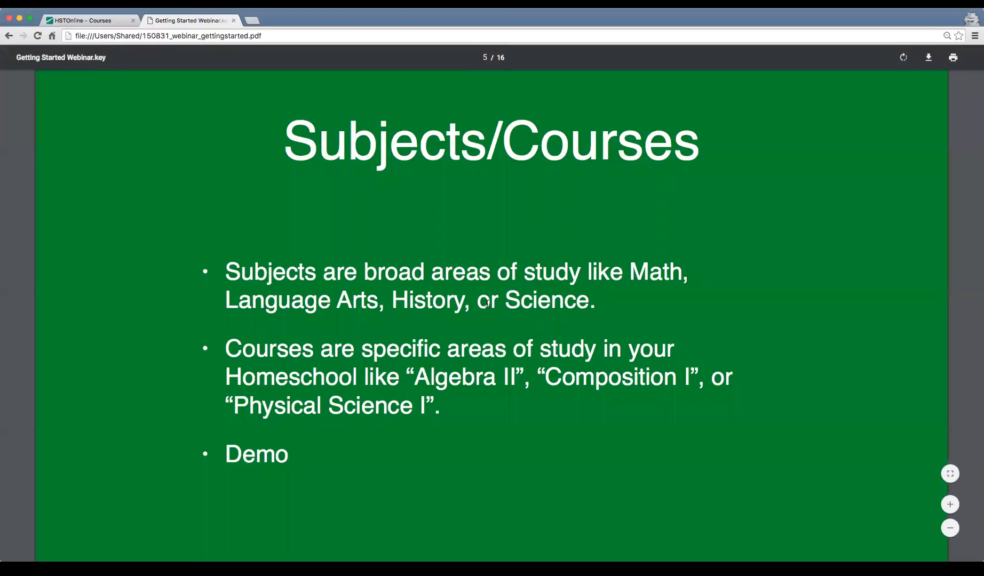
scroll(492, 308, down, 2)
scroll(492, 308, up, 1)
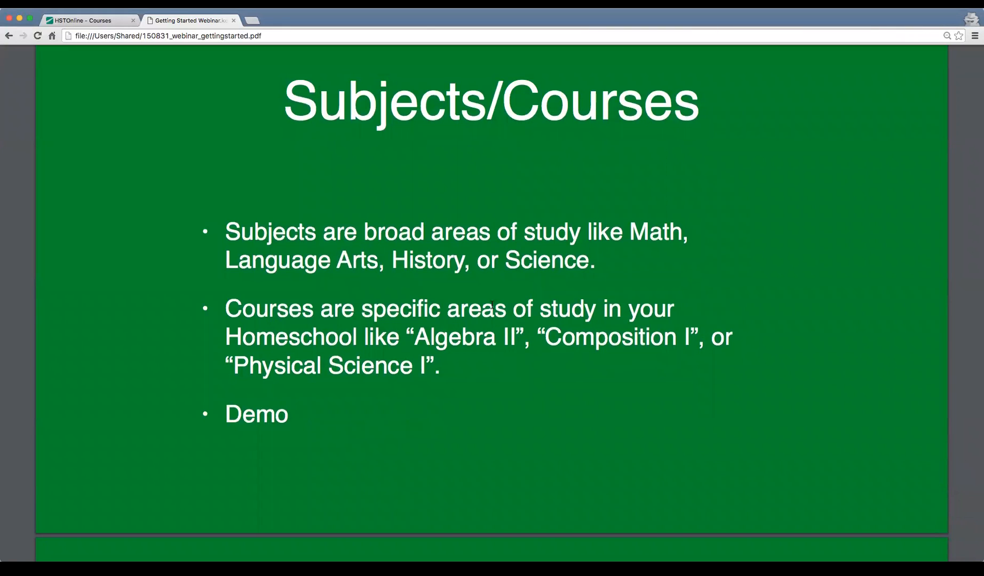
scroll(492, 305, down, 10)
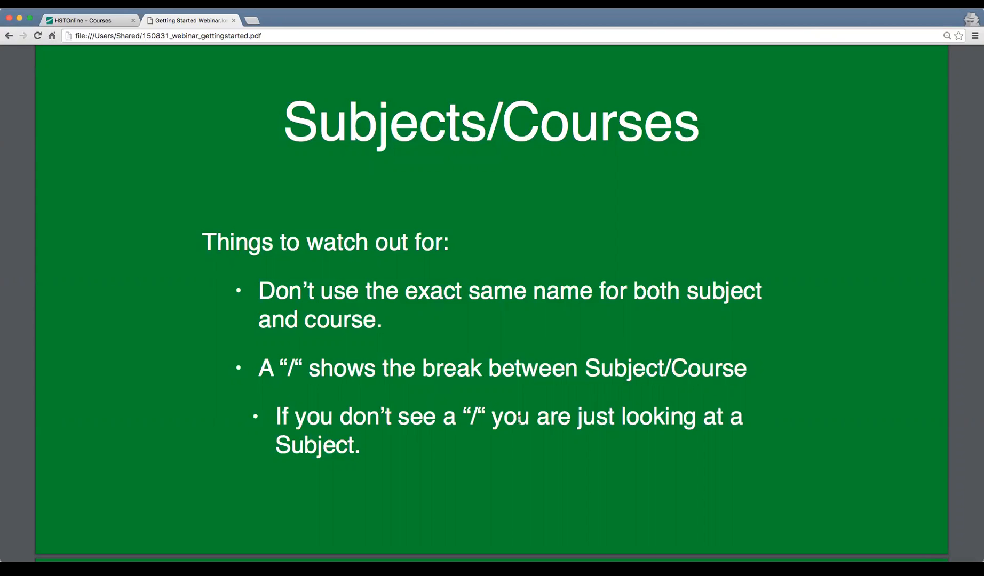
Step: Switch back to Homeschool Tracker and open the Agenda in Calendar View
key(ctrl+shift+Tab)
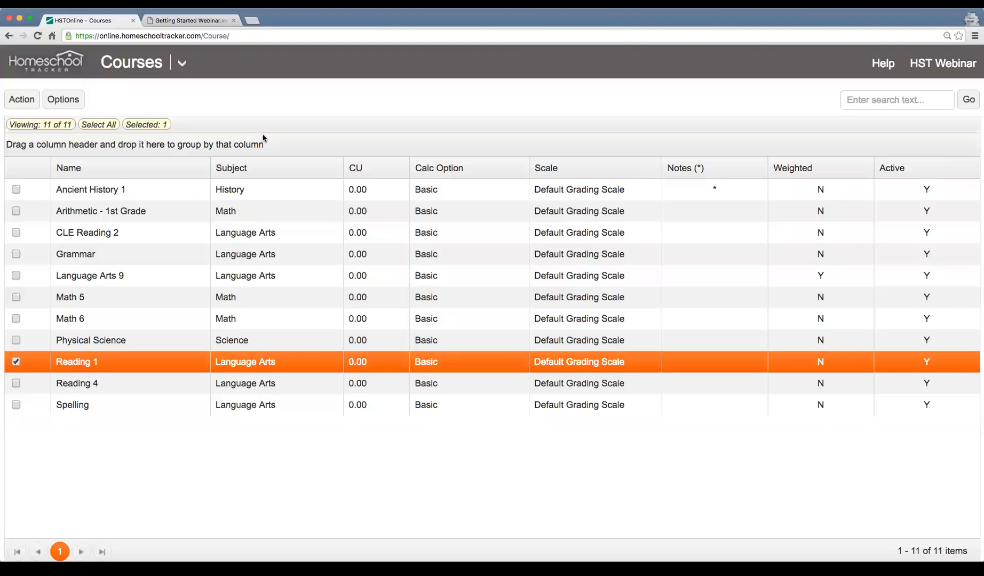
click(182, 63)
click(85, 121)
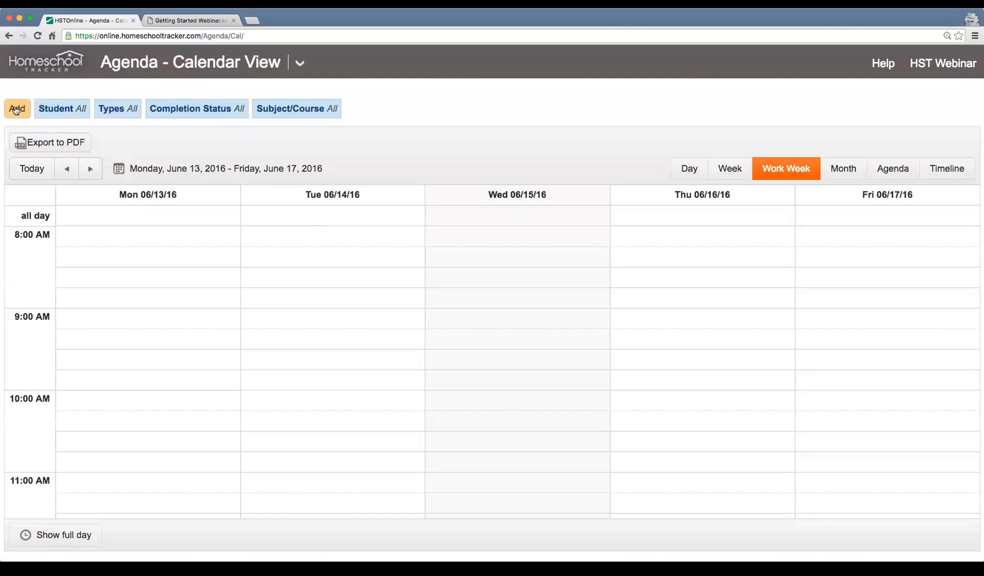
Step: Examine the Subject/Course choices in a new single assignment, try History/Ancient History 1, and cancel the assignment
click(17, 110)
click(73, 152)
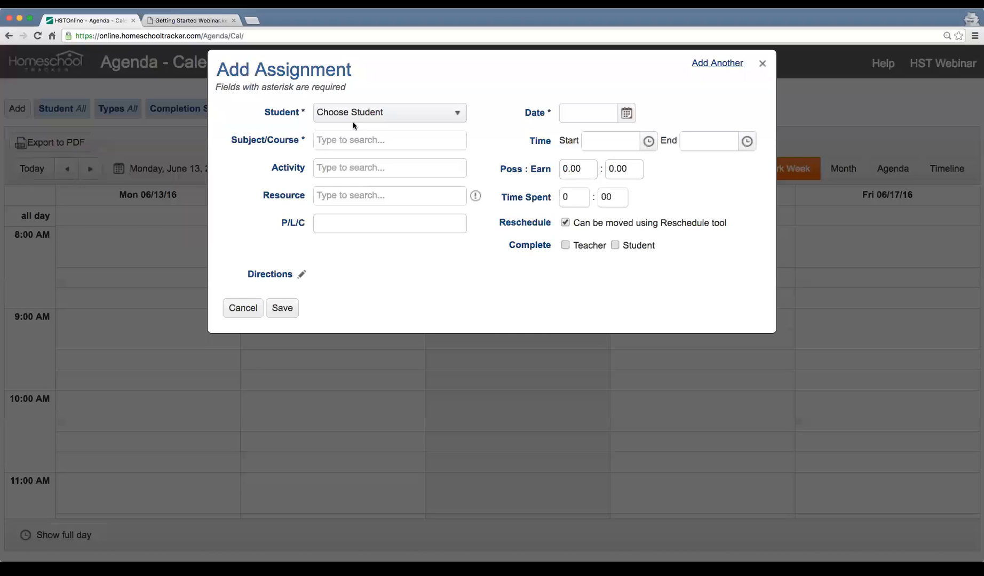
click(350, 147)
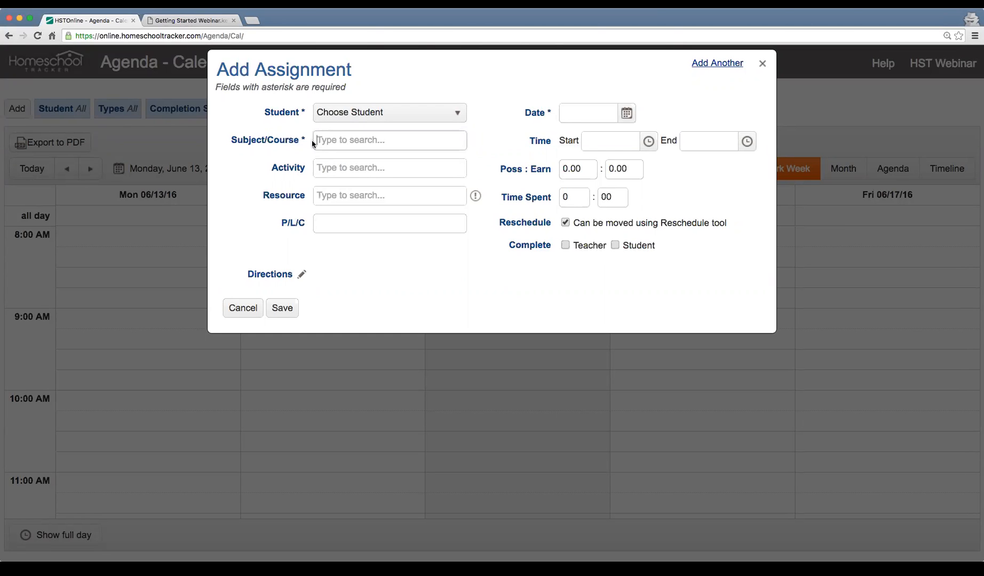
click(362, 139)
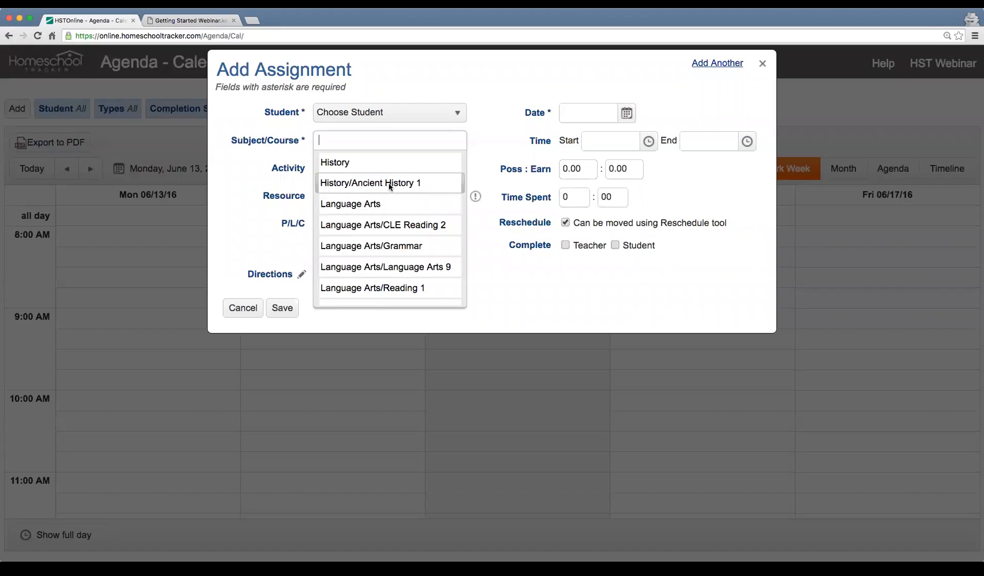
drag(231, 140, 299, 141)
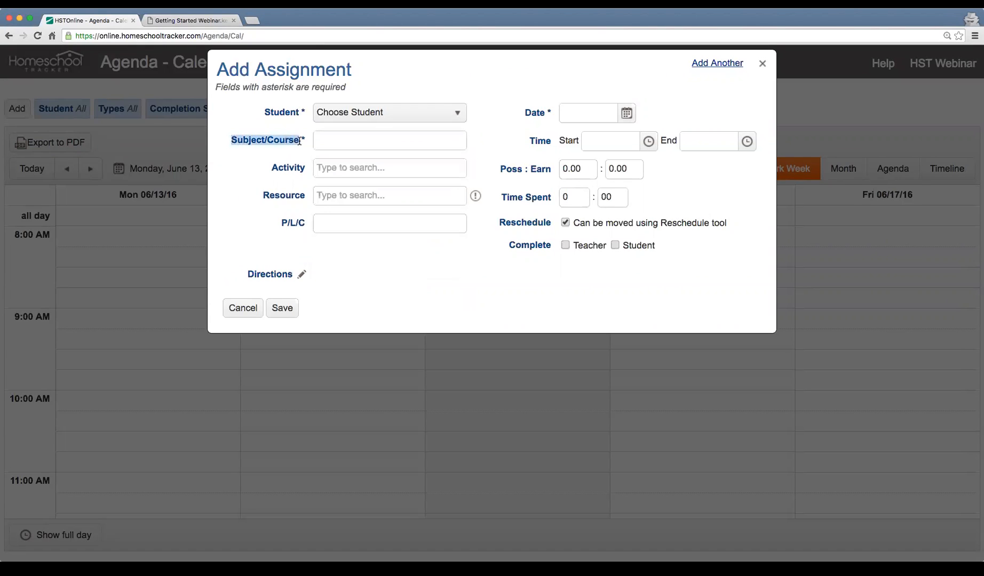
click(347, 140)
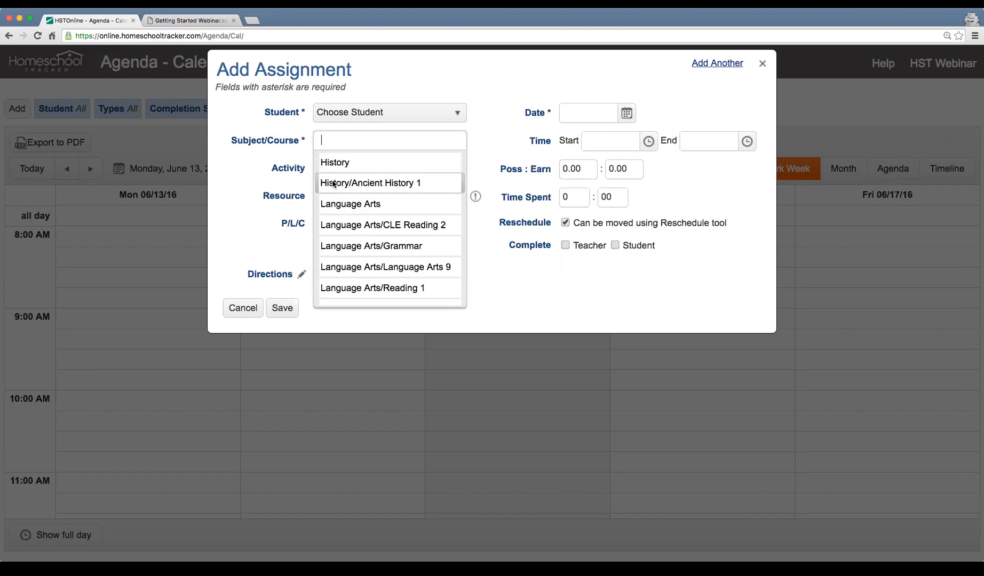
click(400, 187)
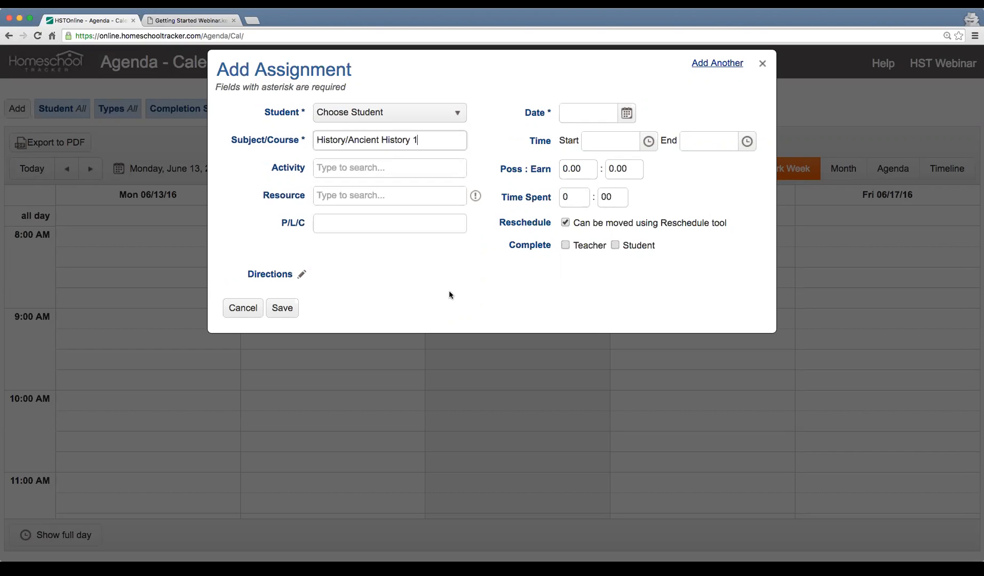
click(249, 315)
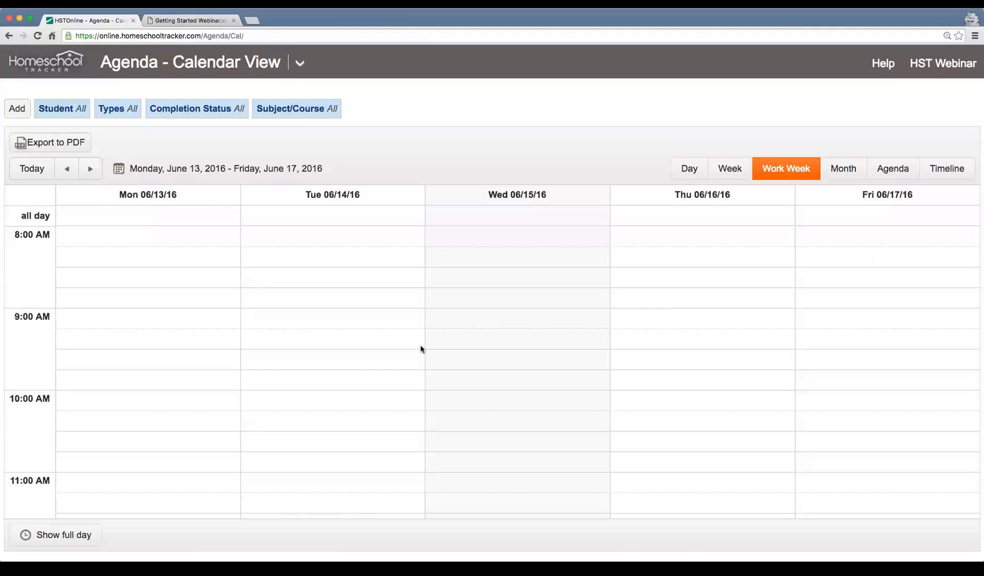
Step: Switch to the Getting Started Webinar PDF and read the Assignments slides through to the demo outline
key(ctrl+Tab)
scroll(524, 315, down, 9)
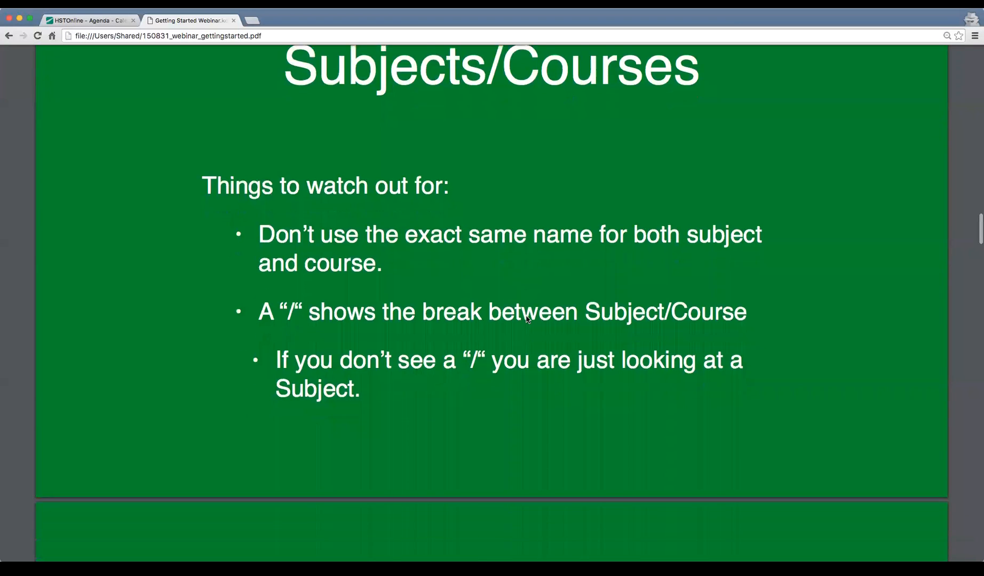
scroll(524, 318, down, 2)
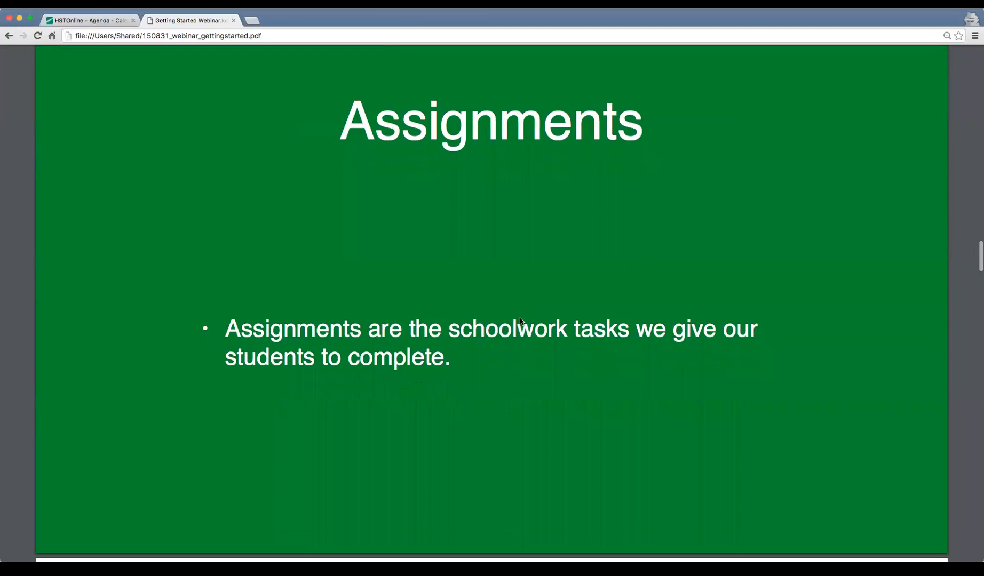
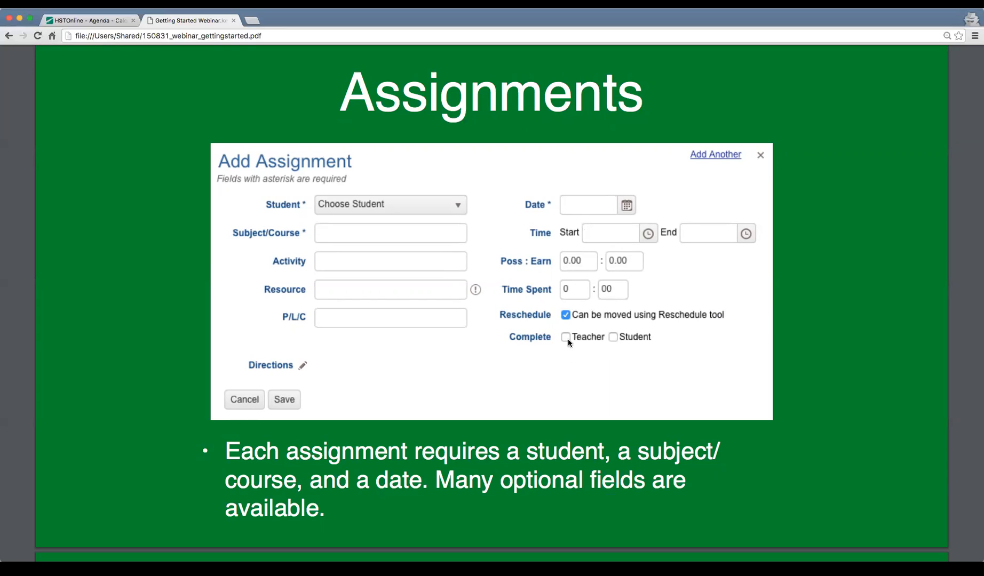
scroll(569, 342, down, 9)
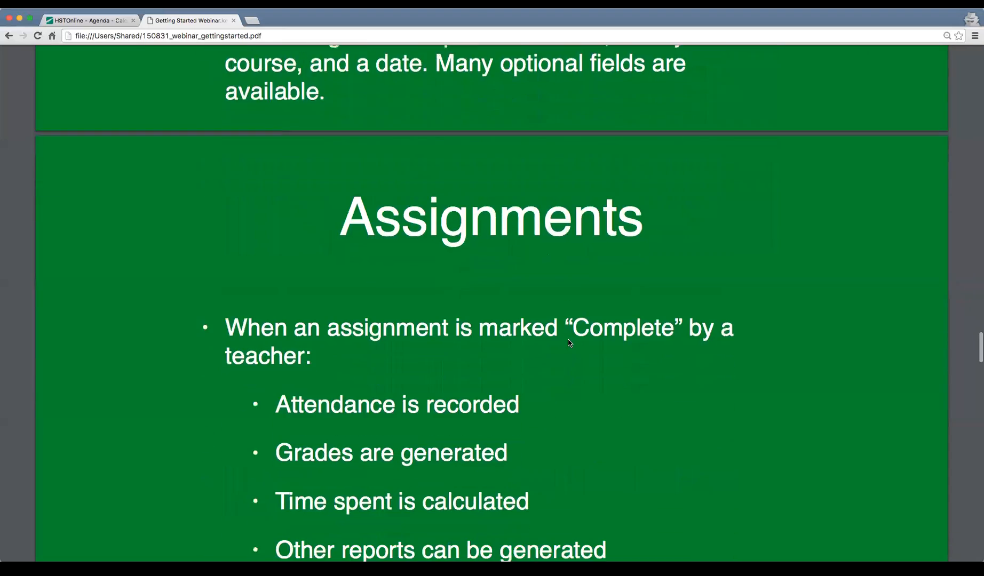
scroll(570, 343, down, 2)
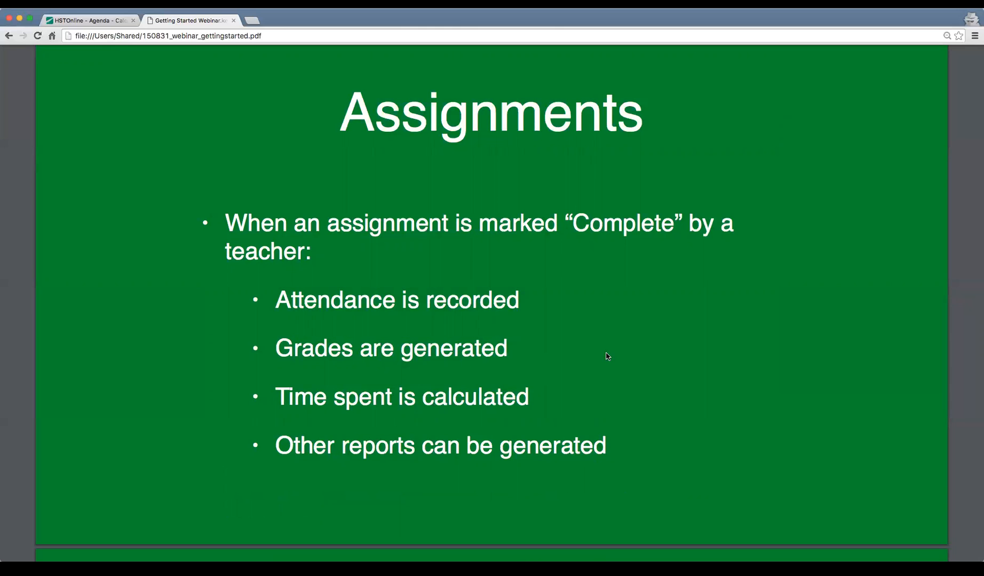
scroll(659, 365, down, 10)
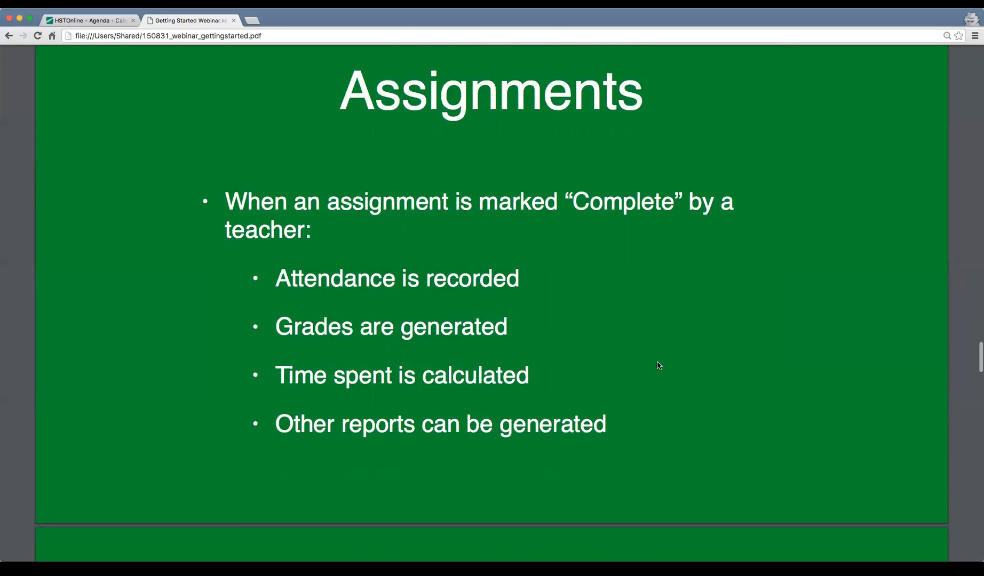
scroll(658, 365, down, 4)
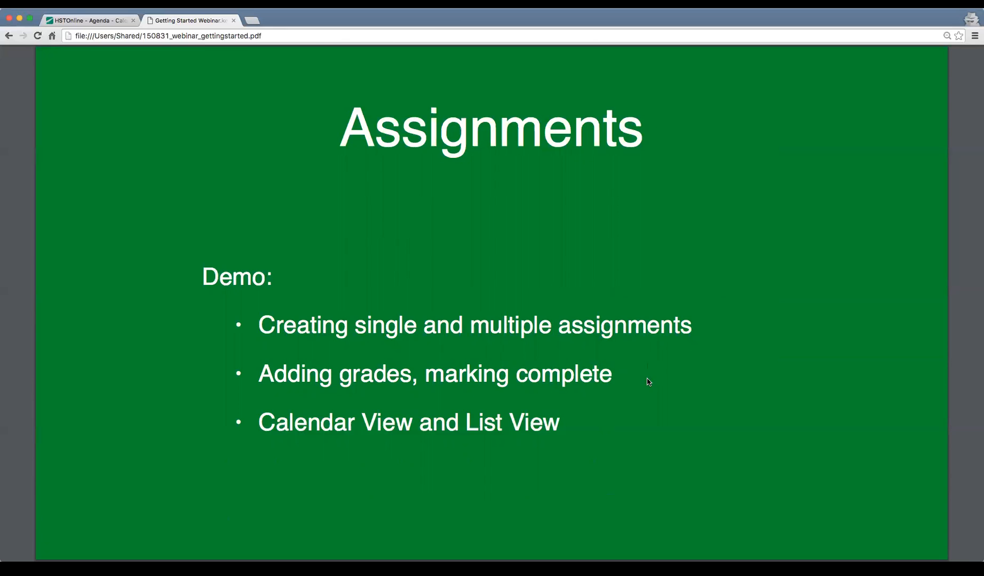
Step: Switch back to Homeschool Tracker, reopen the Agenda in Calendar View, and look over the current work week
key(ctrl+shift+Tab)
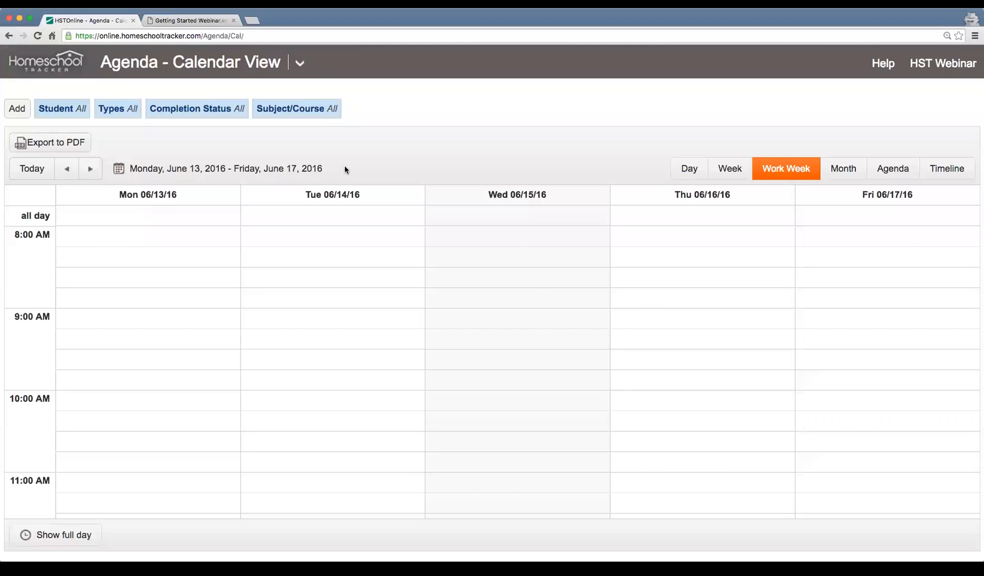
click(296, 62)
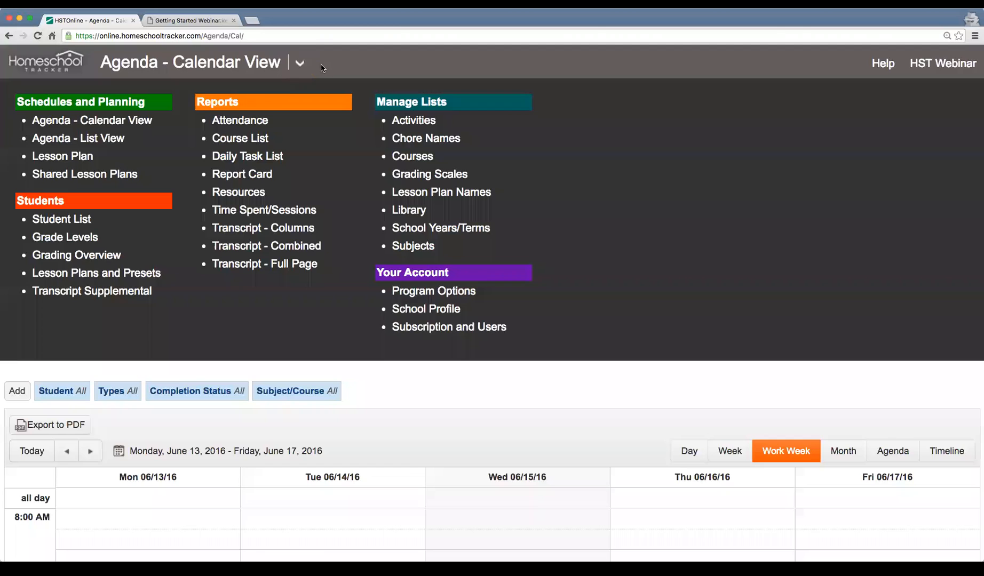
click(110, 124)
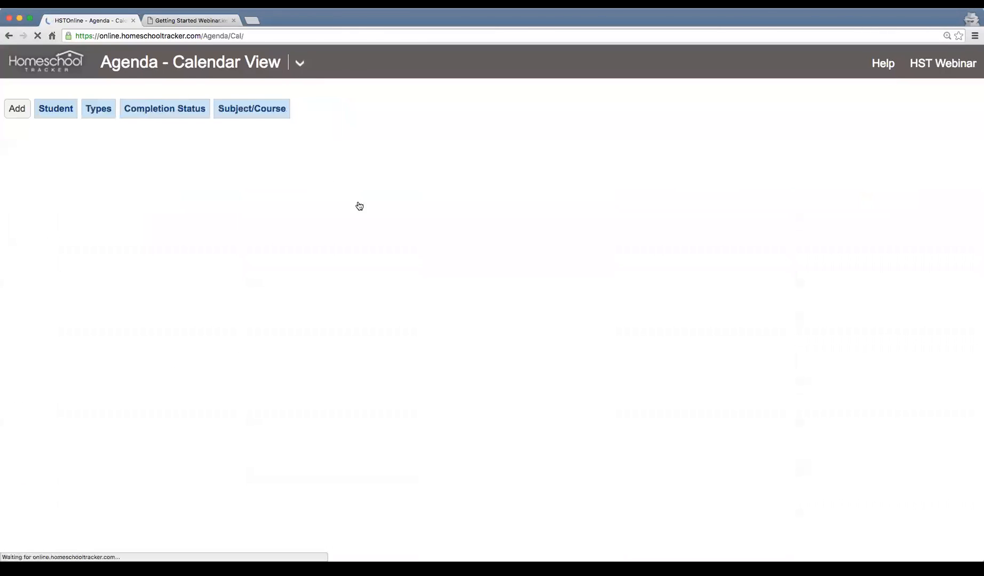
scroll(370, 292, down, 2)
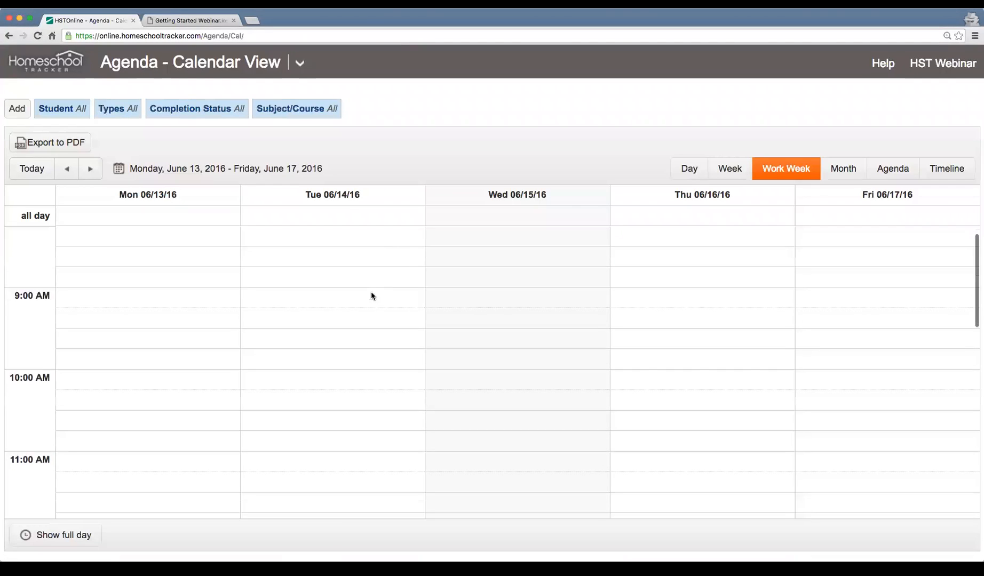
scroll(371, 295, up, 2)
scroll(292, 389, down, 15)
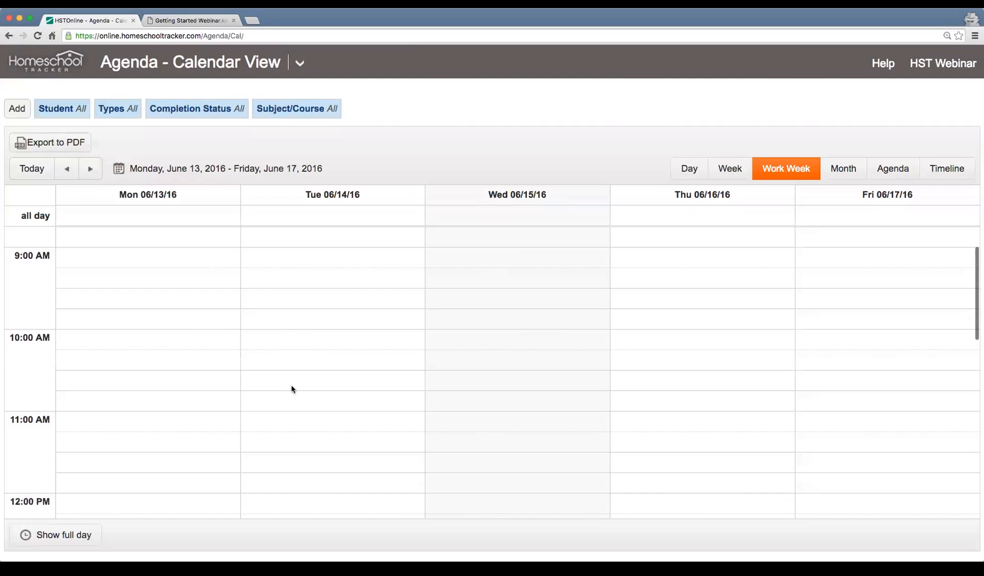
scroll(292, 386, up, 12)
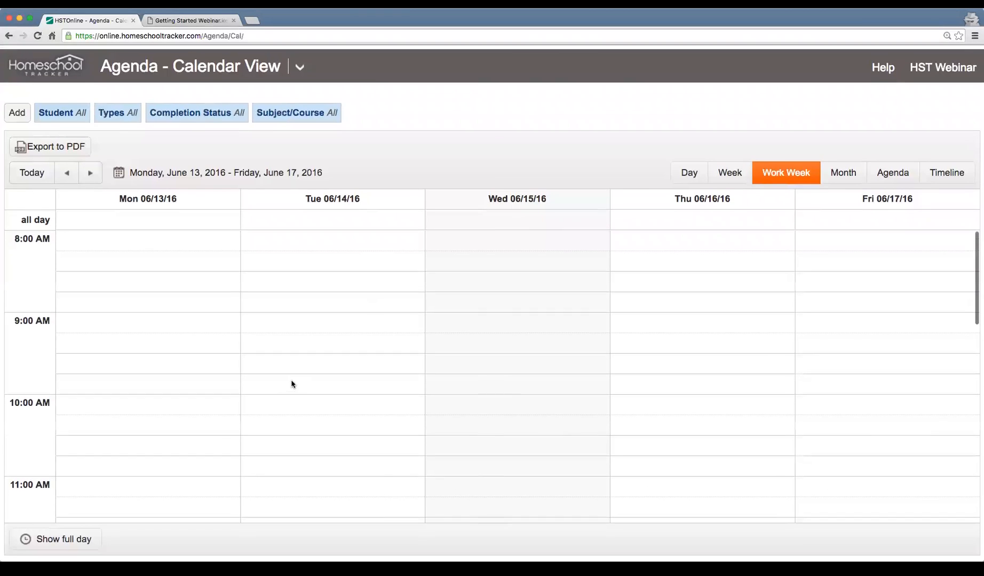
click(32, 168)
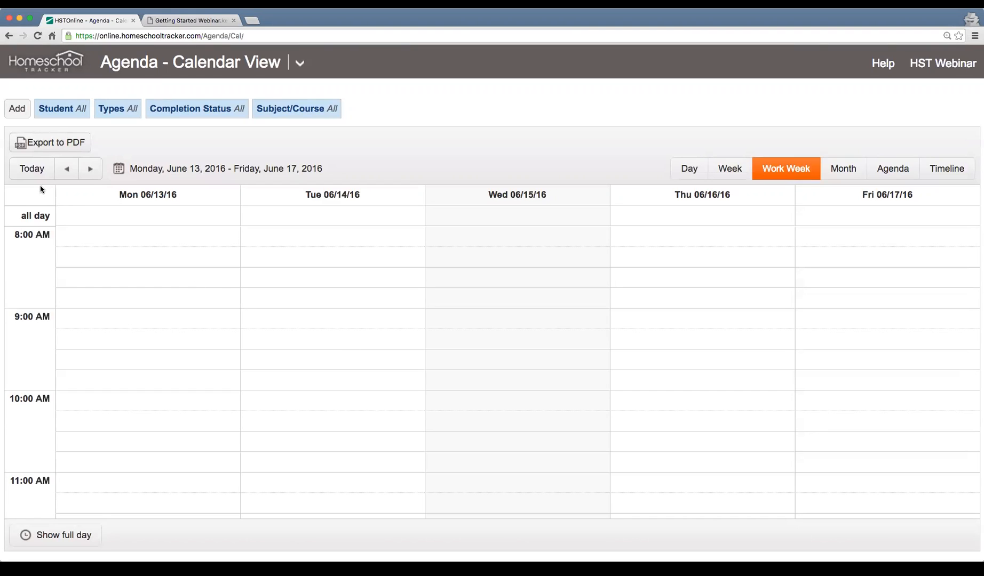
Step: Start a single assignment for the first listed student with History/Ancient History 1 as its subject/course
click(16, 110)
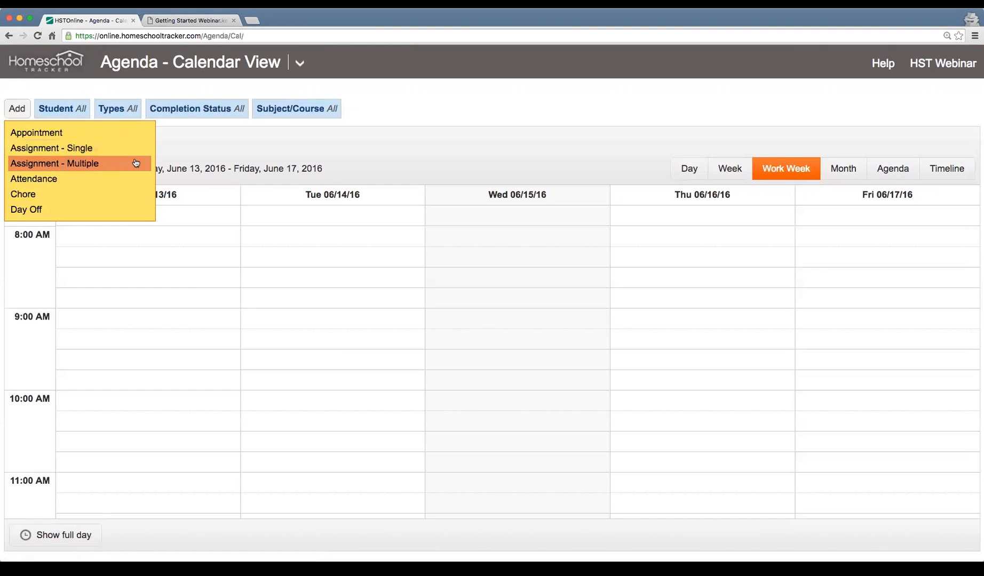
click(99, 149)
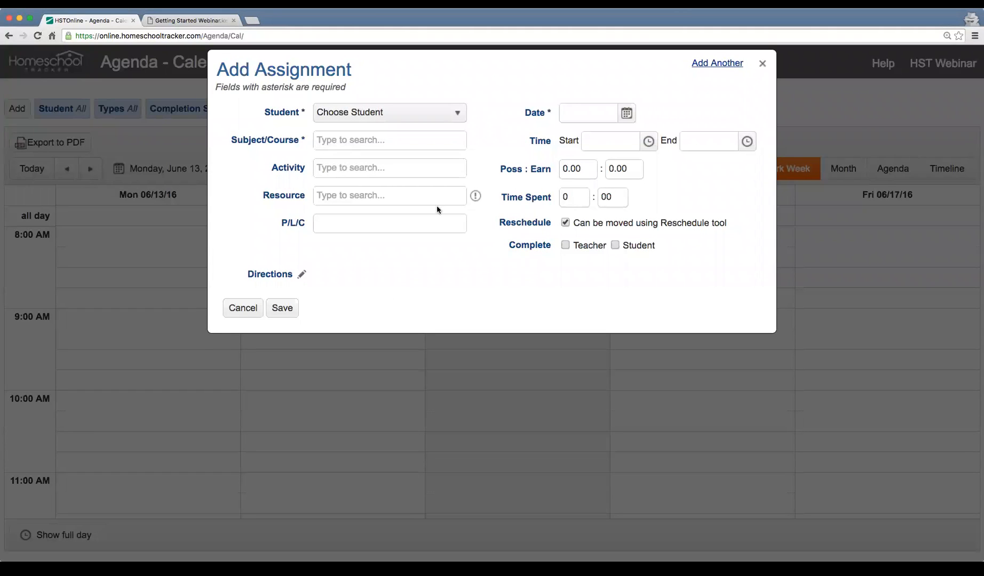
click(372, 115)
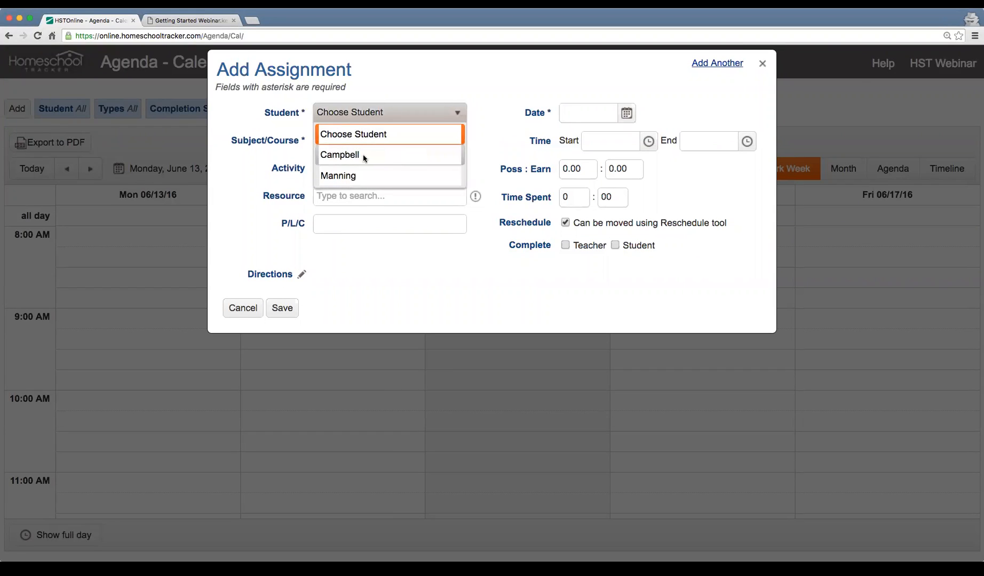
click(363, 154)
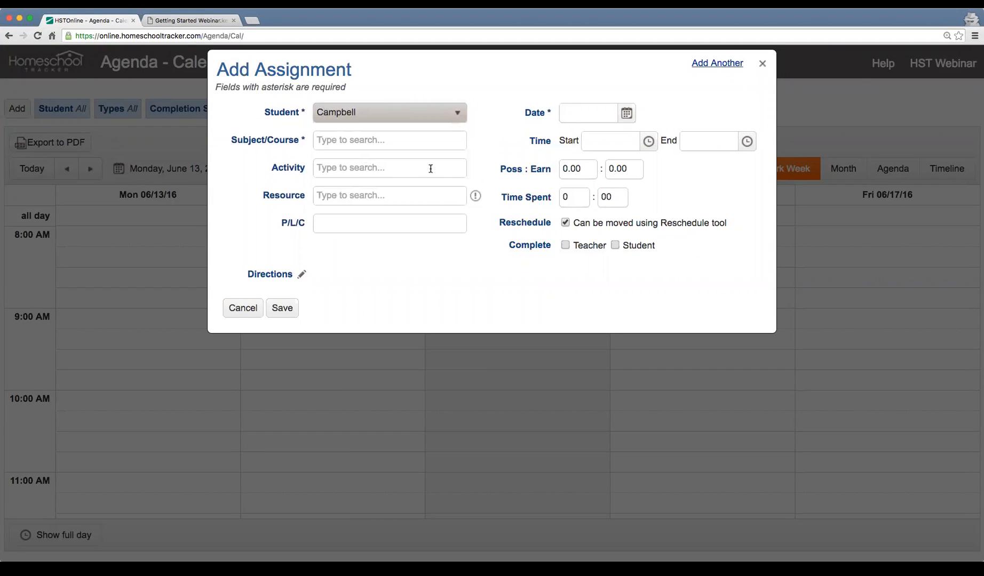
click(372, 140)
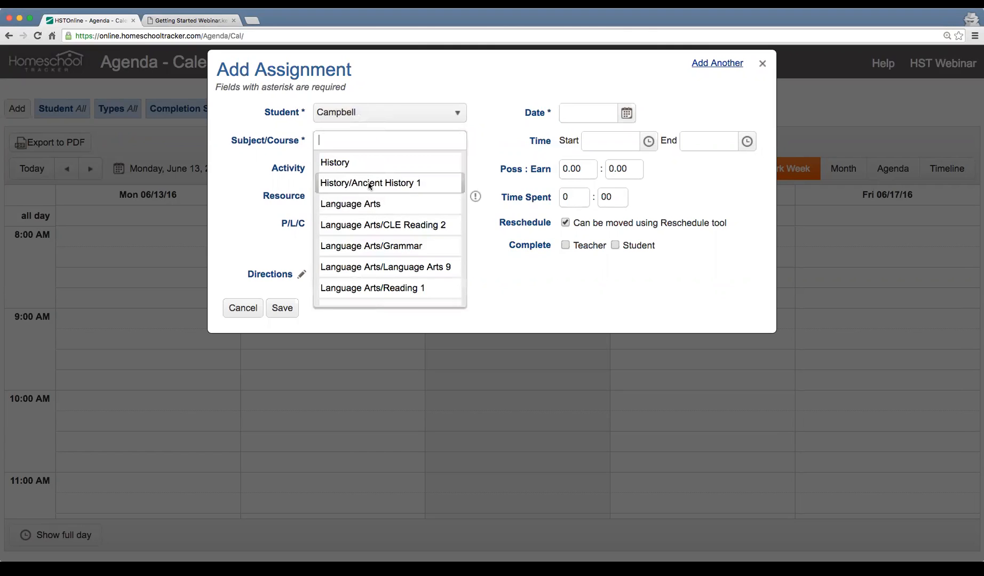
click(412, 184)
Step: Set the assignment's activity to Lesson, its resource to the All About Spelling Level 7 Teacher's item, and its P/L/C to Chapter 1
click(358, 168)
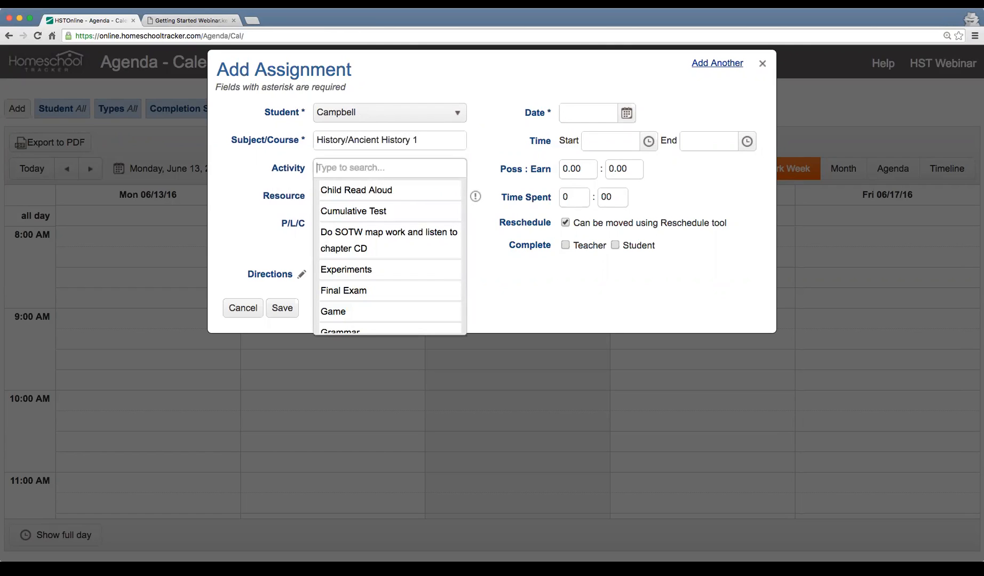
text(lesso)
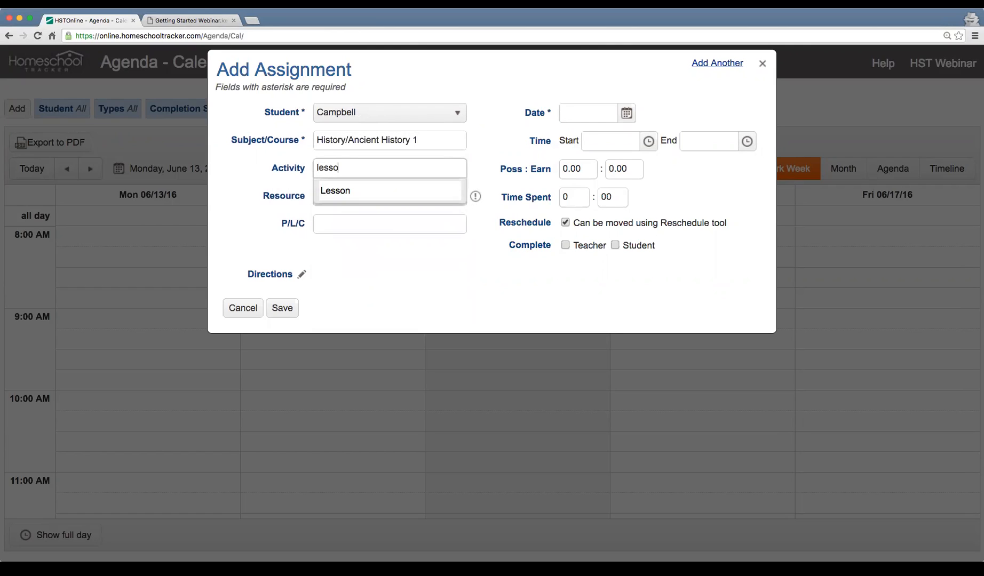
click(367, 191)
click(355, 197)
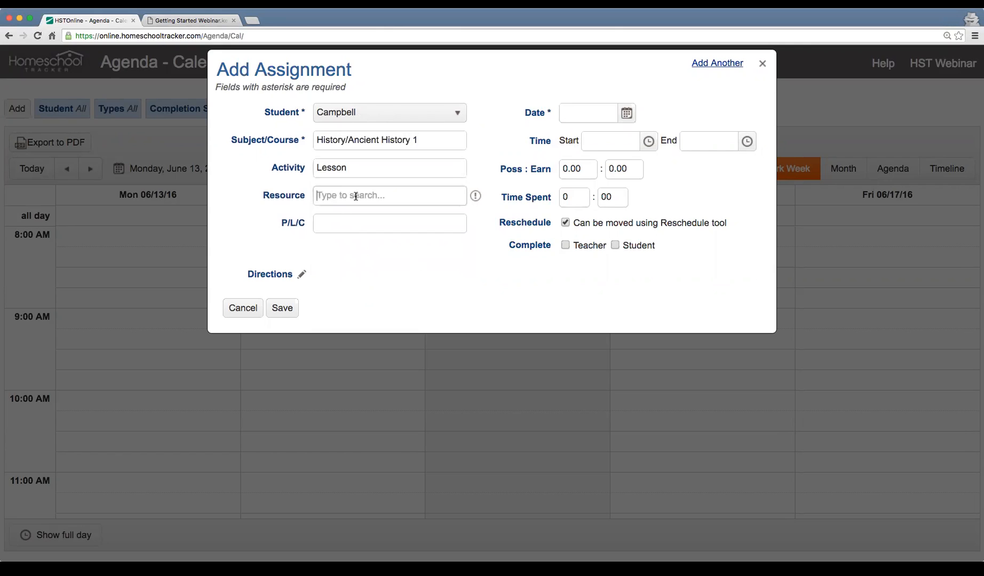
click(354, 261)
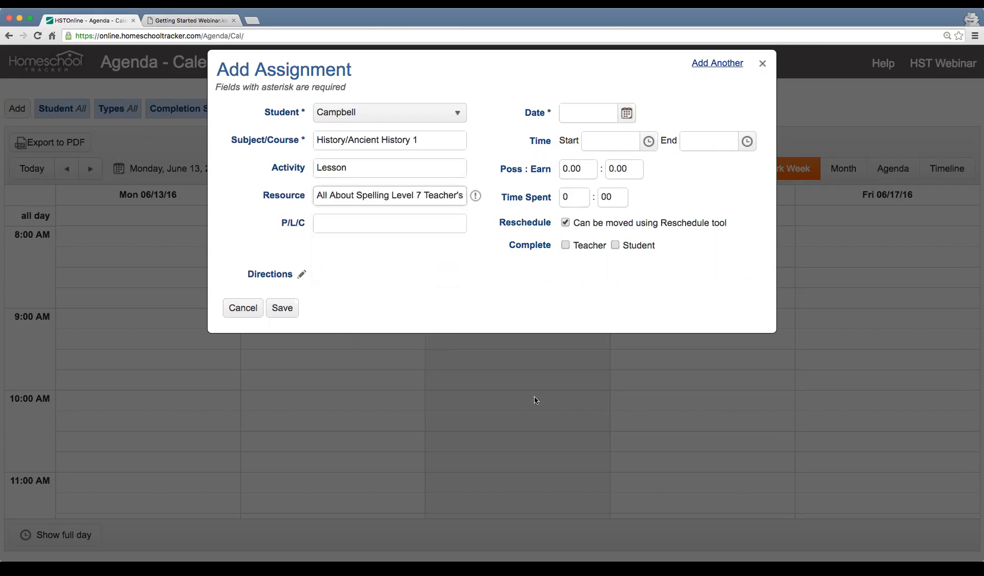
click(355, 215)
text(Chapter 1)
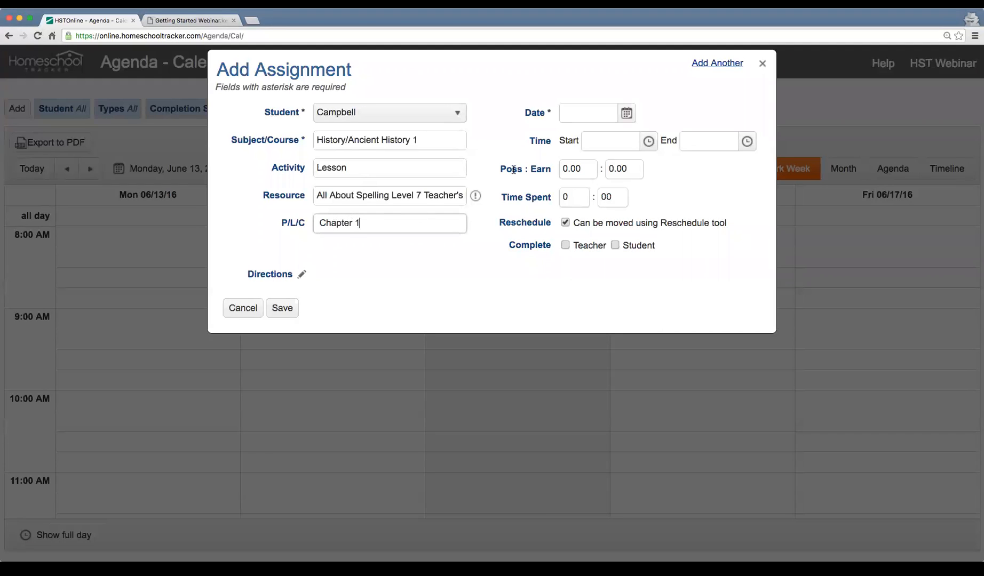
Step: Schedule the assignment for 6/15/2016 from 8:00 AM to 9:00 AM and save it
click(627, 114)
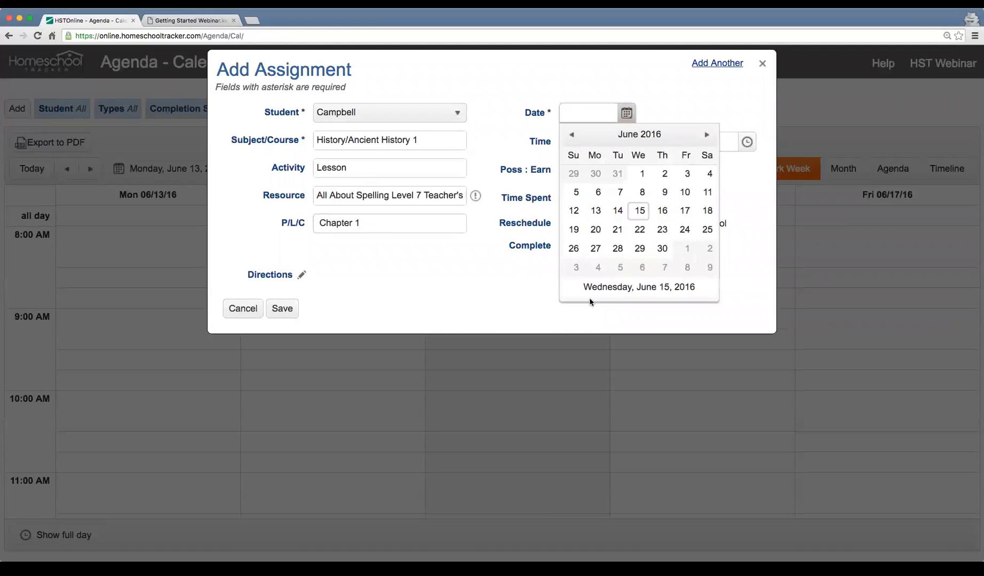
click(637, 287)
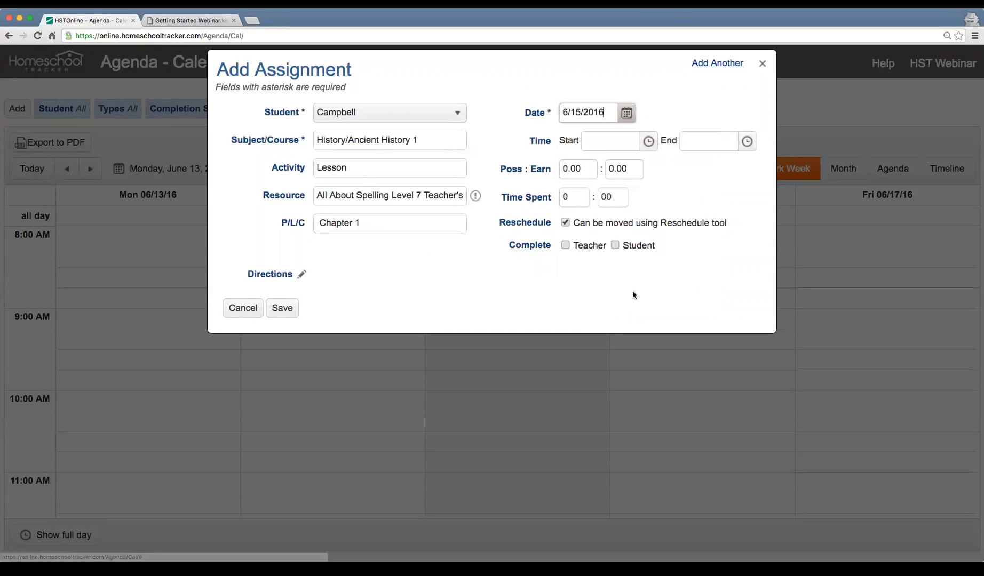
click(649, 141)
scroll(619, 240, down, 2)
click(712, 141)
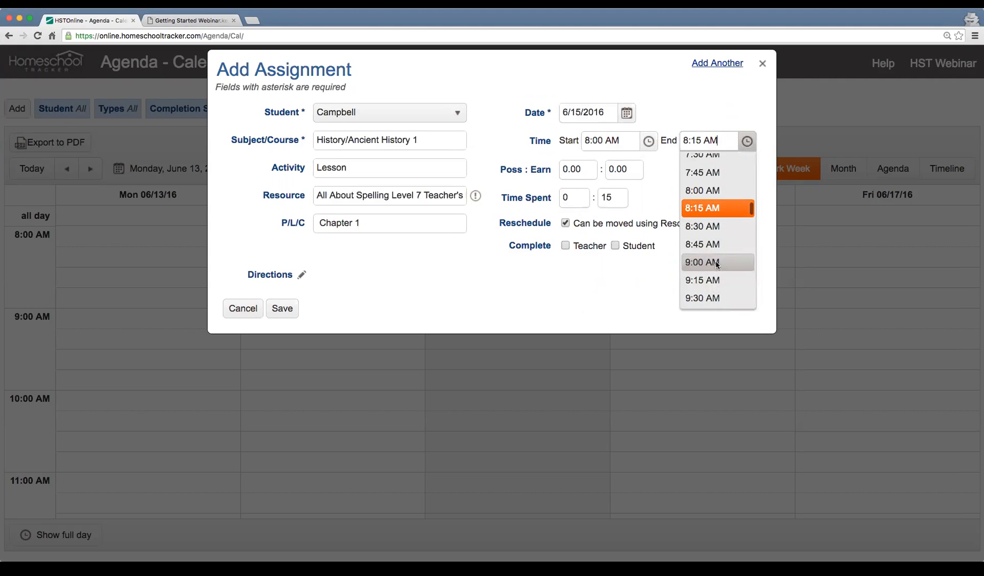
click(717, 262)
click(282, 308)
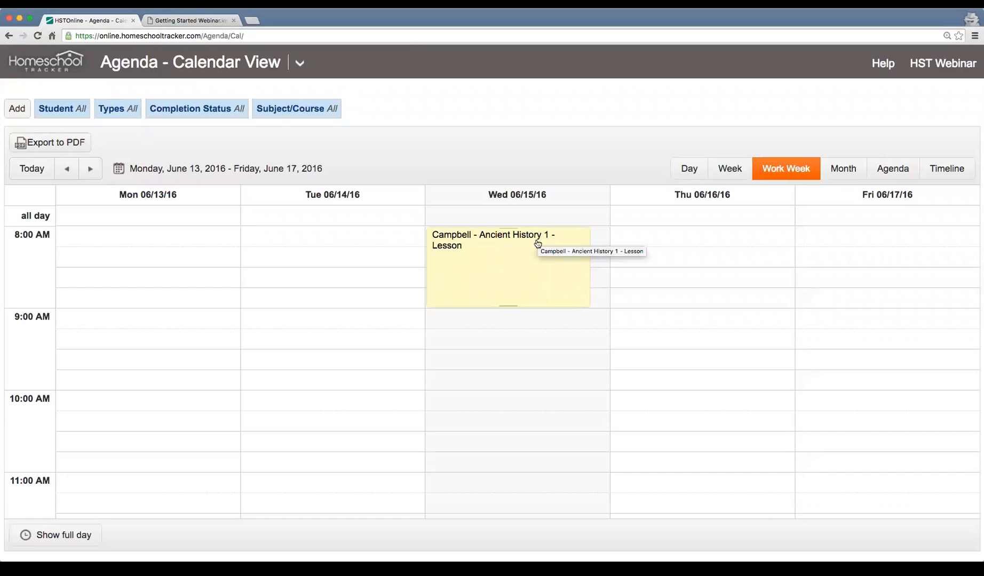
Step: Review the details and edit form of Wednesday's 8:00 AM Ancient History 1 lesson, leaving the form without saving
click(507, 265)
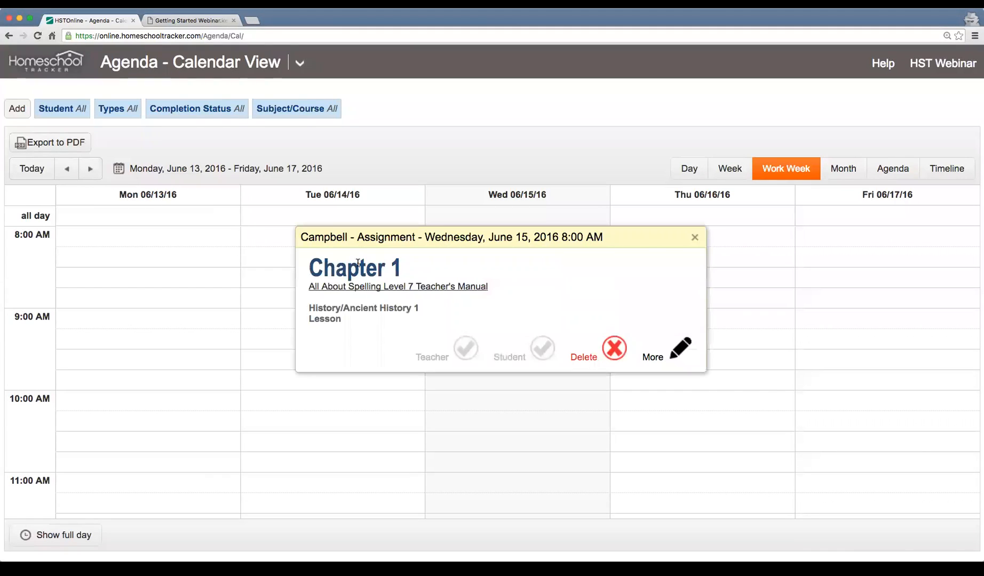
click(683, 352)
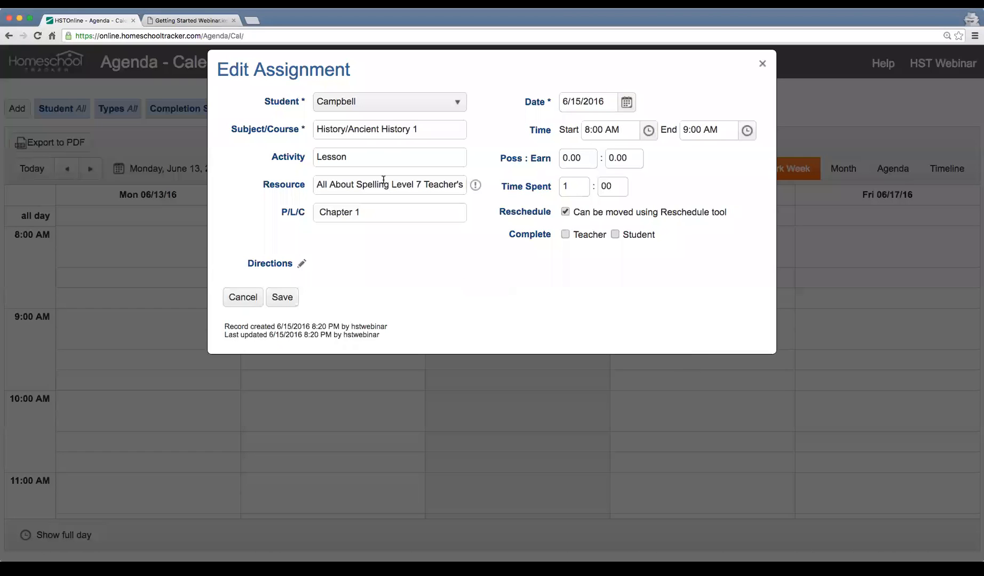
click(240, 298)
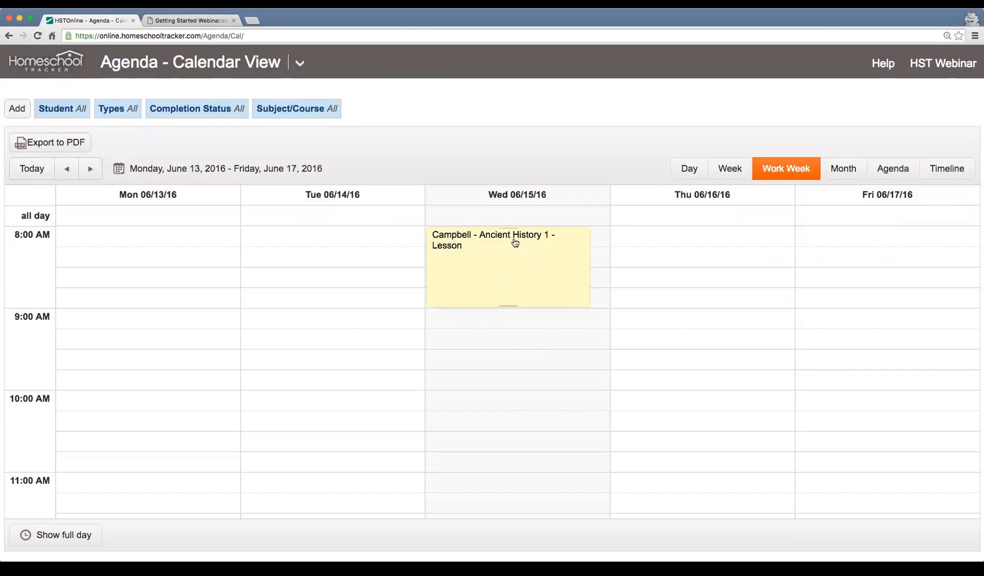
Step: Give Wednesday's Ancient History 1 lesson 10 possible and 9 earned points, mark it complete by Teacher, and save it
click(516, 275)
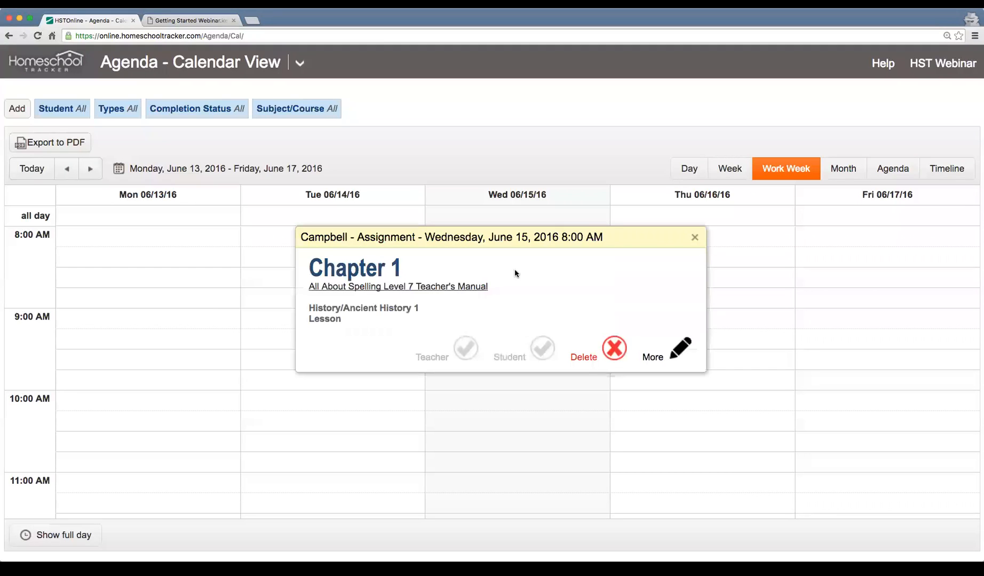
click(675, 357)
click(578, 157)
text(10)
key(Tab)
text(9)
key(Tab)
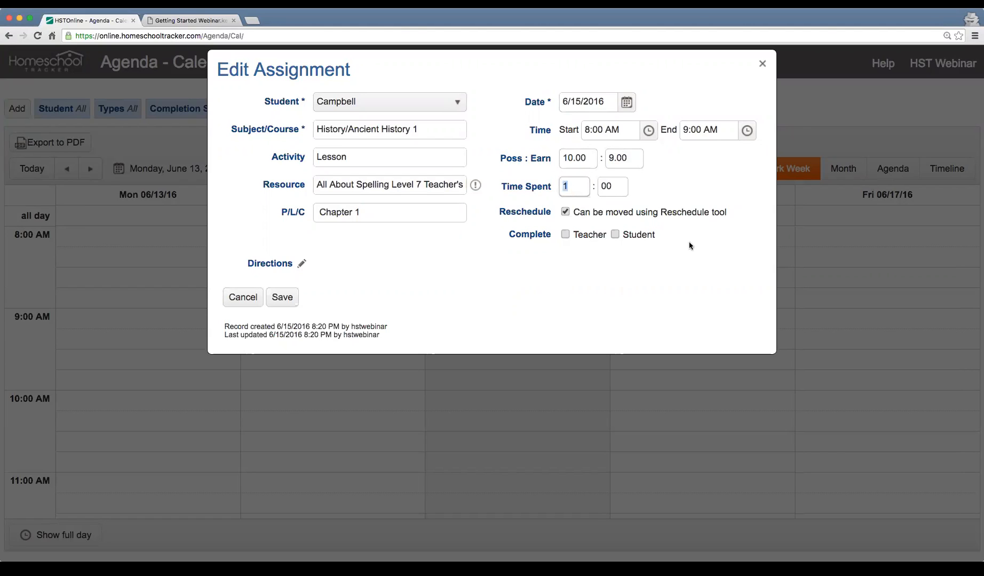
click(565, 235)
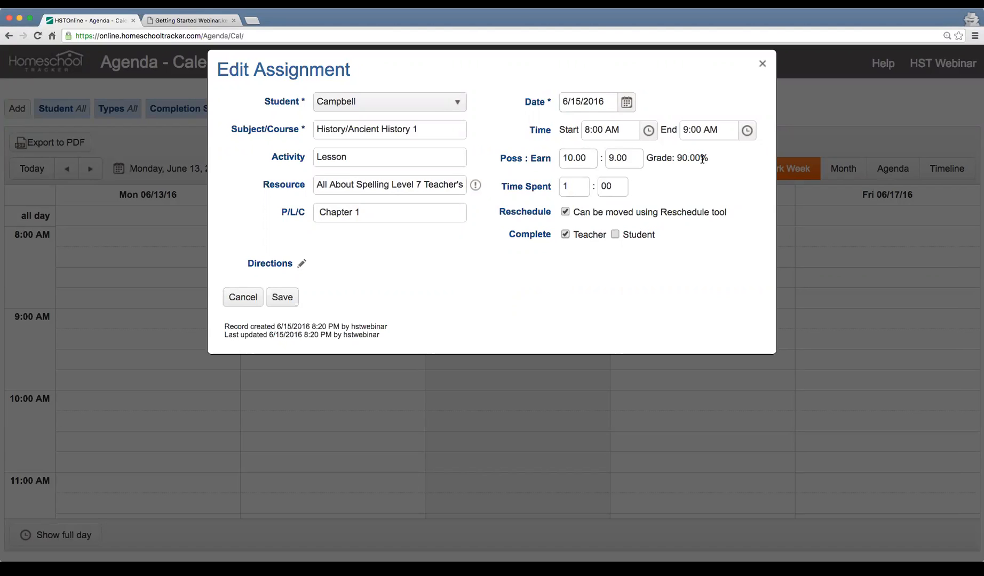
click(287, 299)
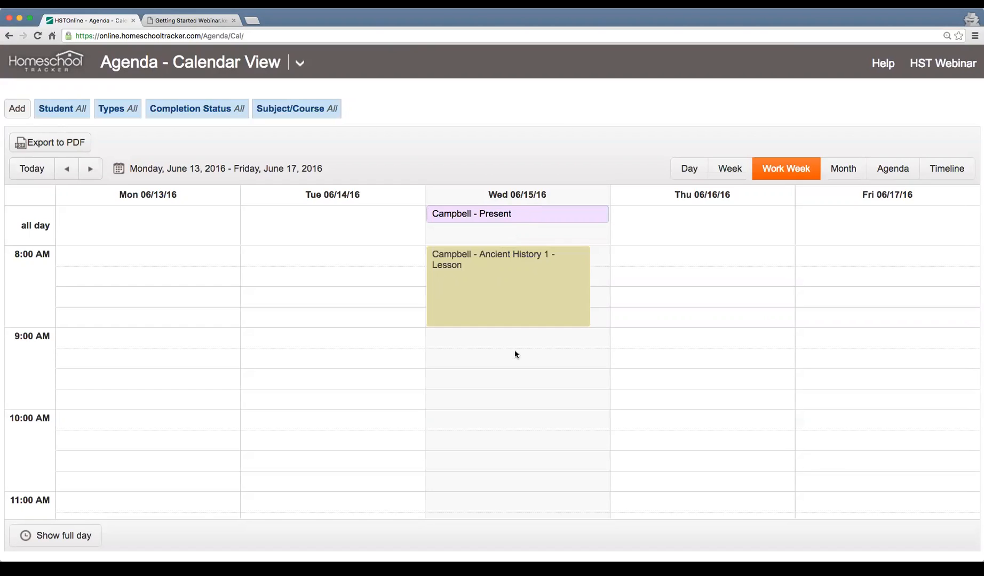
Step: Start adding multiple assignments from the Agenda calendar
scroll(506, 344, down, 2)
scroll(506, 345, up, 2)
click(17, 108)
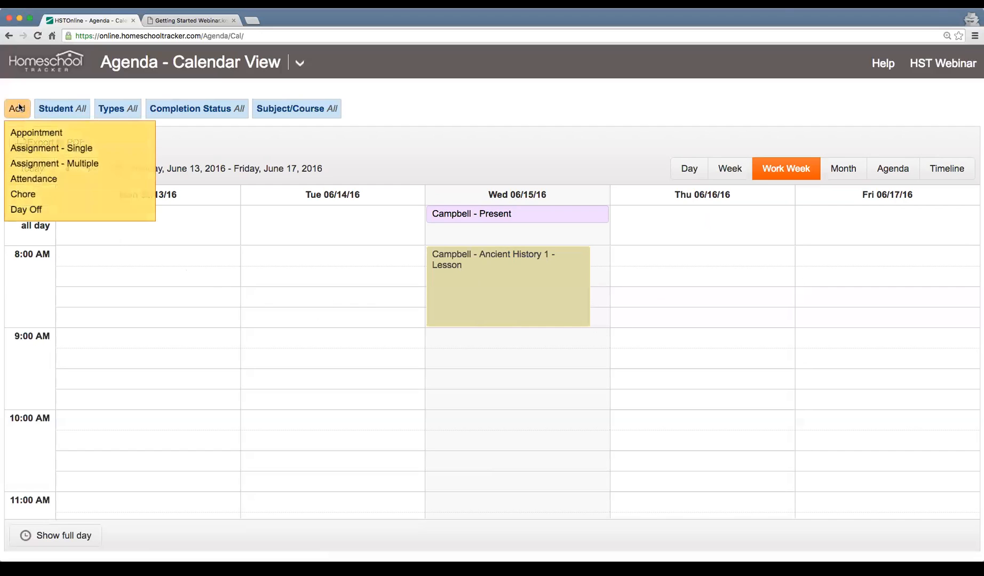
click(92, 166)
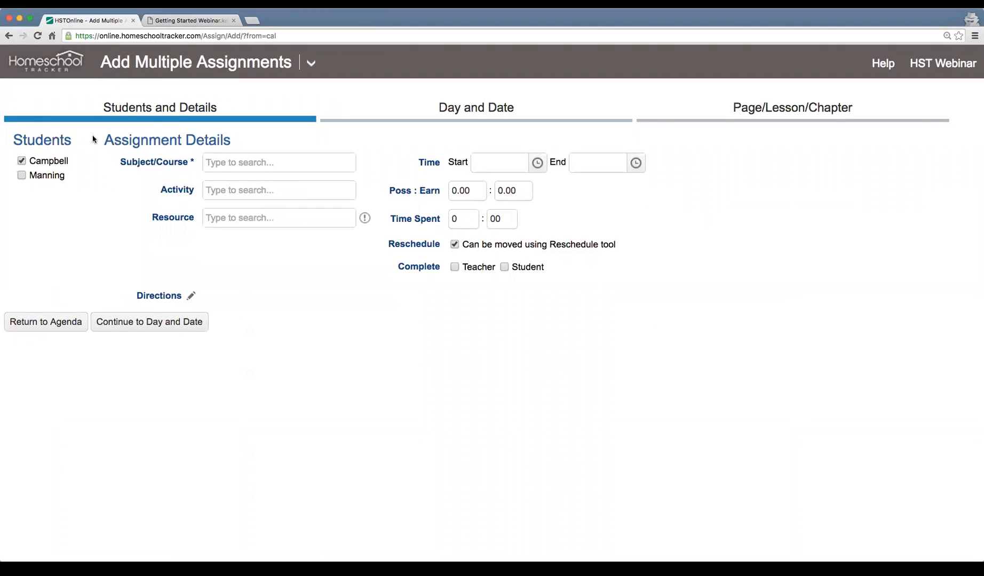
click(510, 114)
click(746, 112)
click(554, 117)
click(265, 115)
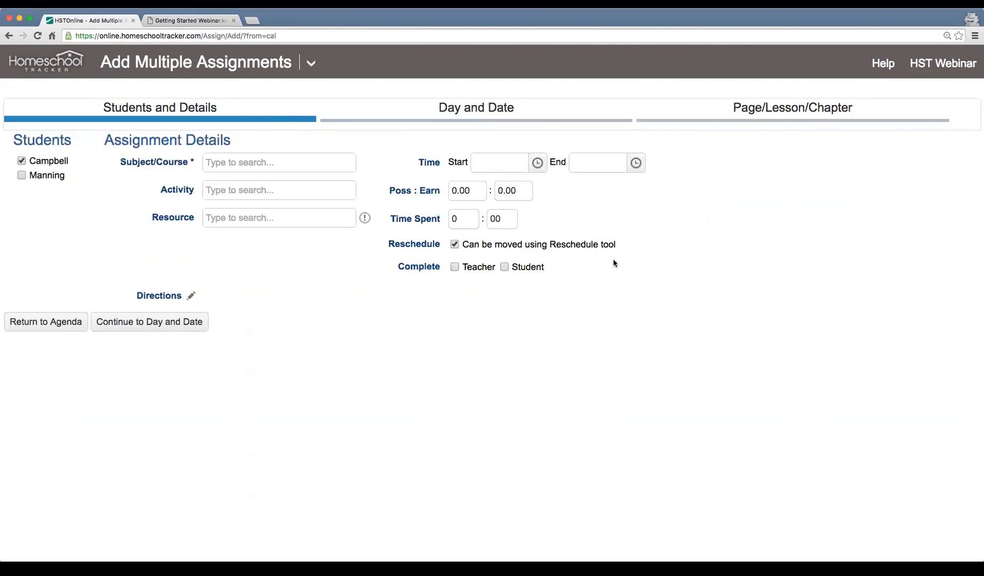
click(505, 113)
click(792, 117)
click(518, 121)
click(281, 114)
Step: For the first listed student, set the subject/course to History/Ancient History 1, activity to Lesson, and resource to All About Spelling Level 7 Teacher's Manual
double_click(48, 162)
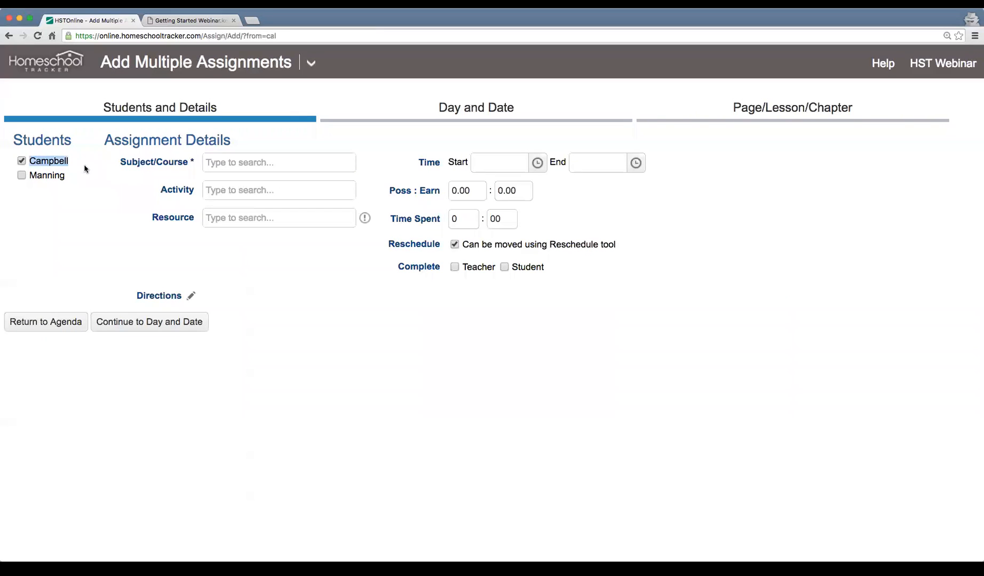
click(231, 163)
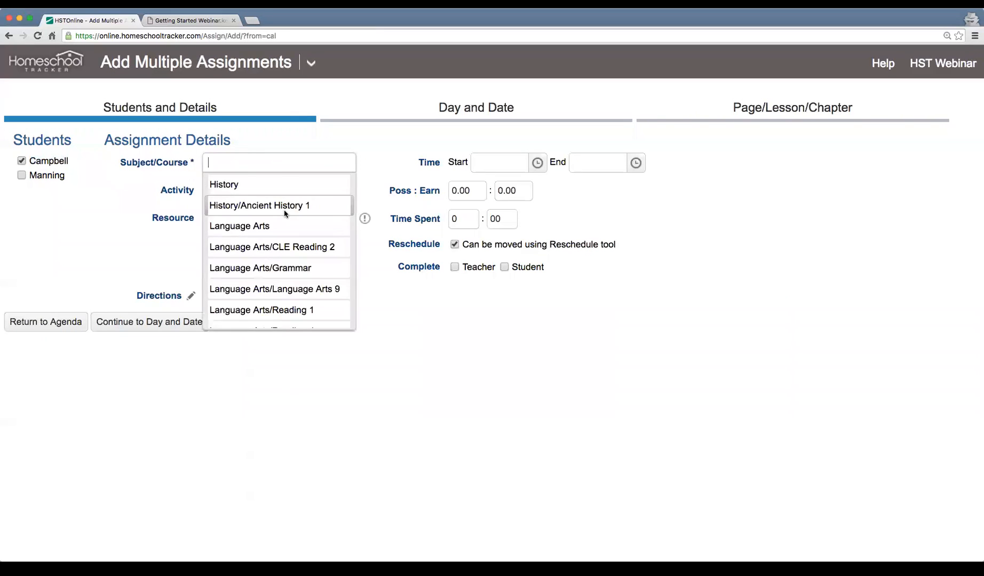
click(284, 213)
click(232, 190)
text(Less)
click(251, 211)
scroll(315, 295, down, 3)
click(315, 295)
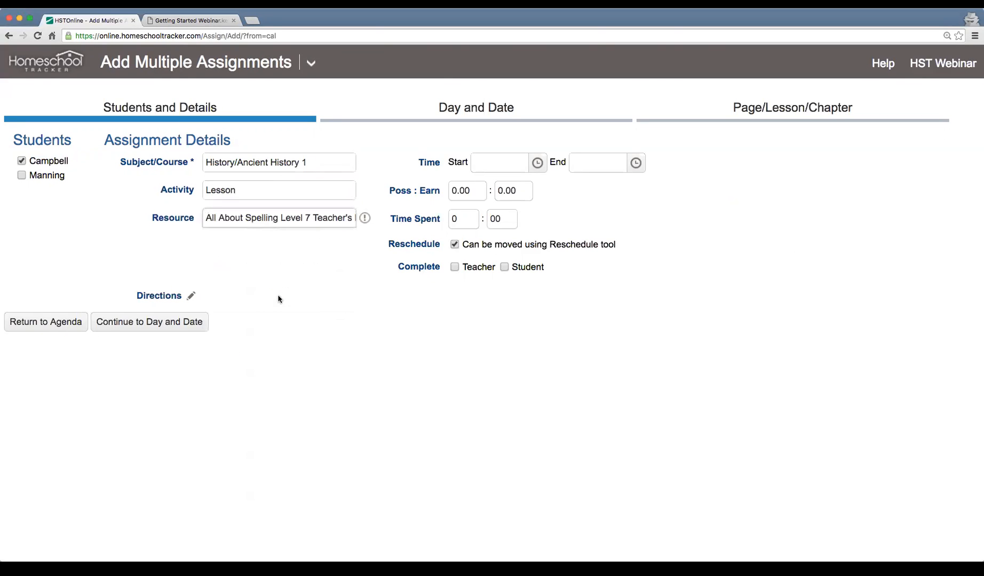
Step: Set the assignments' time from 8:00 AM to 9:00 AM and their possible points to 10
click(538, 162)
click(528, 308)
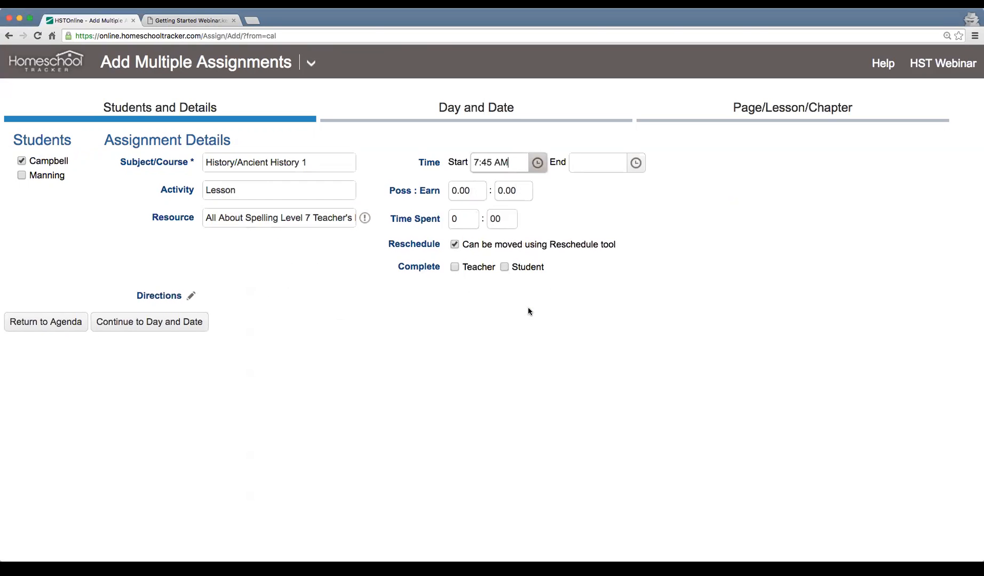
click(537, 162)
click(530, 324)
click(636, 163)
scroll(609, 279, down, 2)
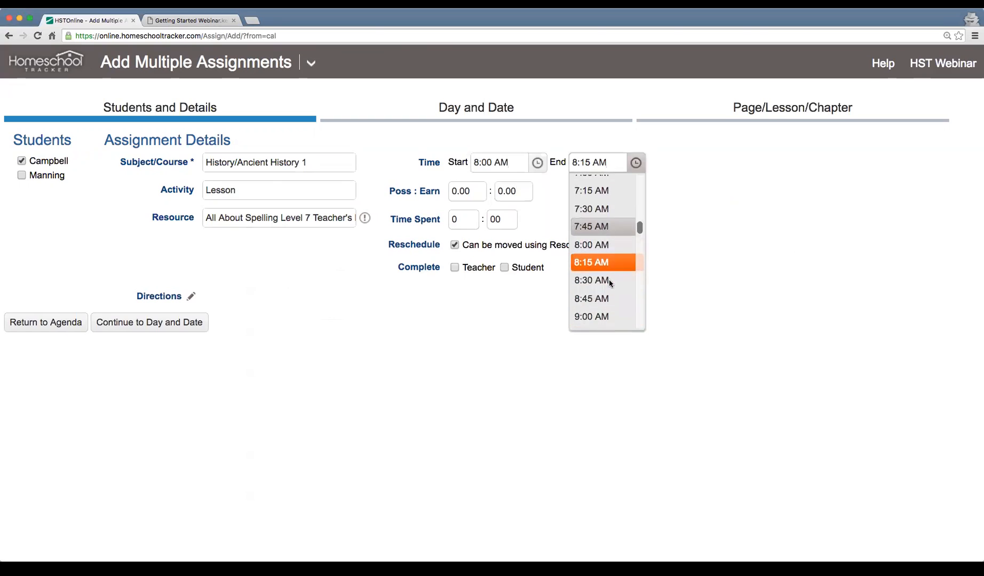
click(597, 319)
click(472, 197)
text(10)
key(Tab)
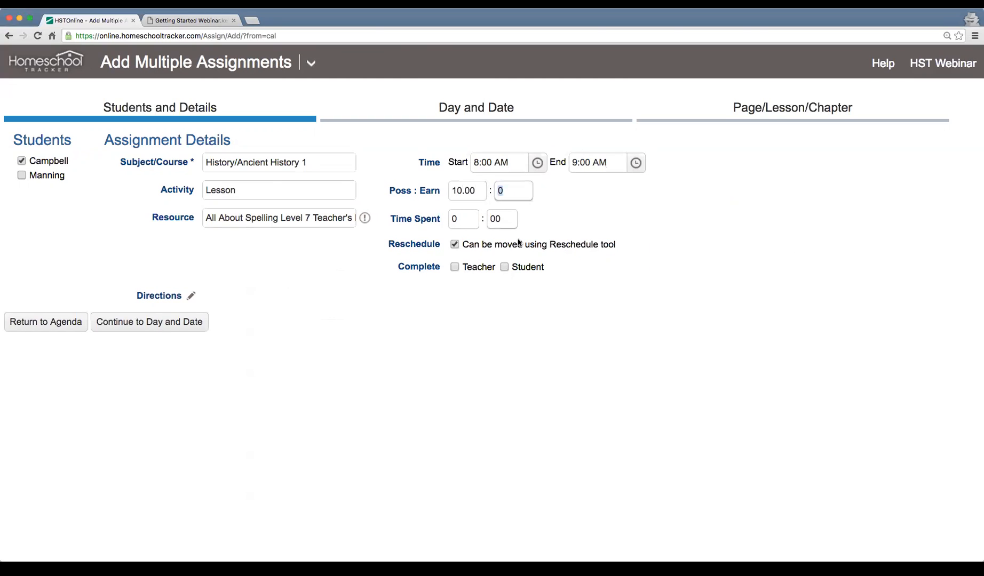
Step: Continue to the day and date options and repeat the assignments daily starting 6/16/2016
click(163, 327)
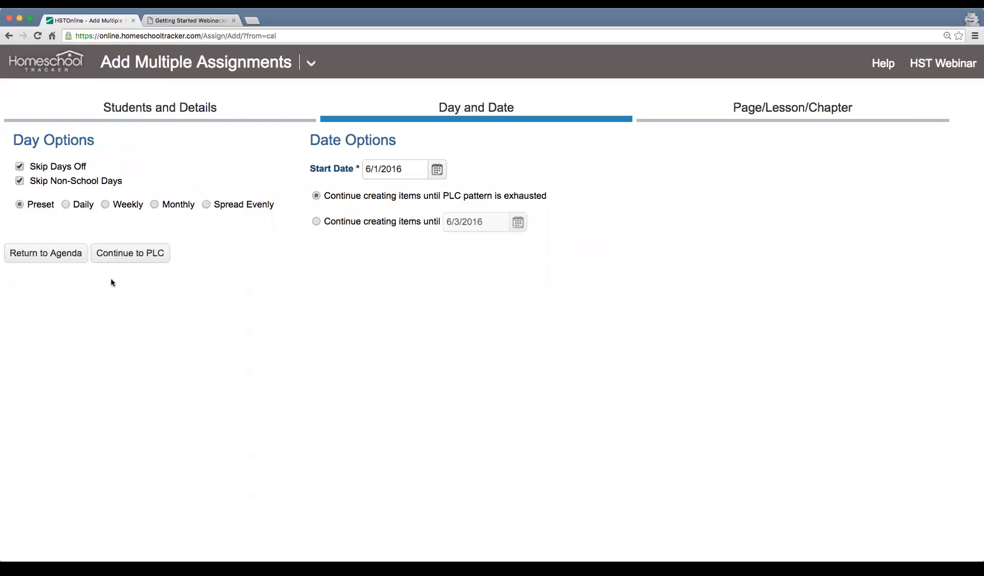
click(65, 205)
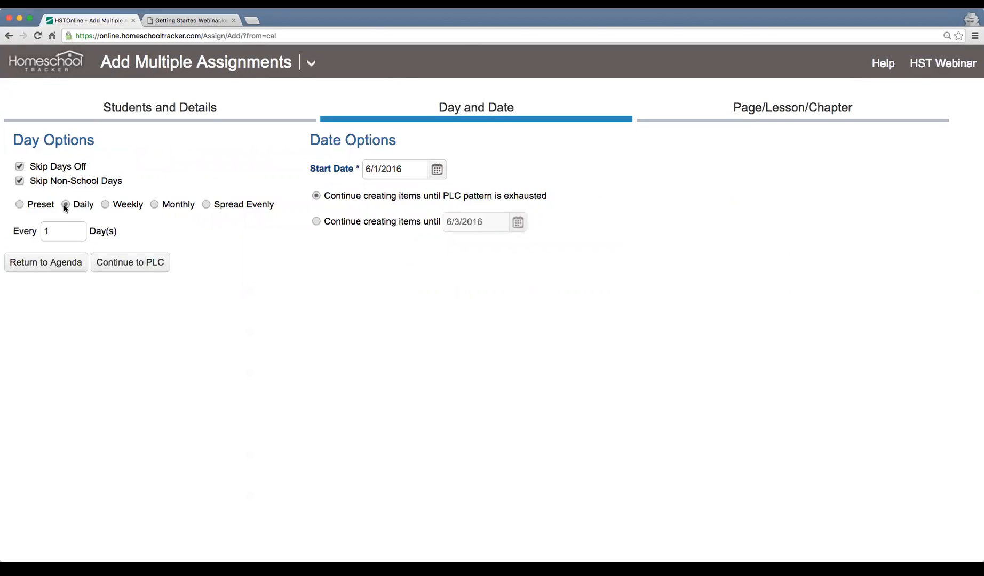
click(437, 170)
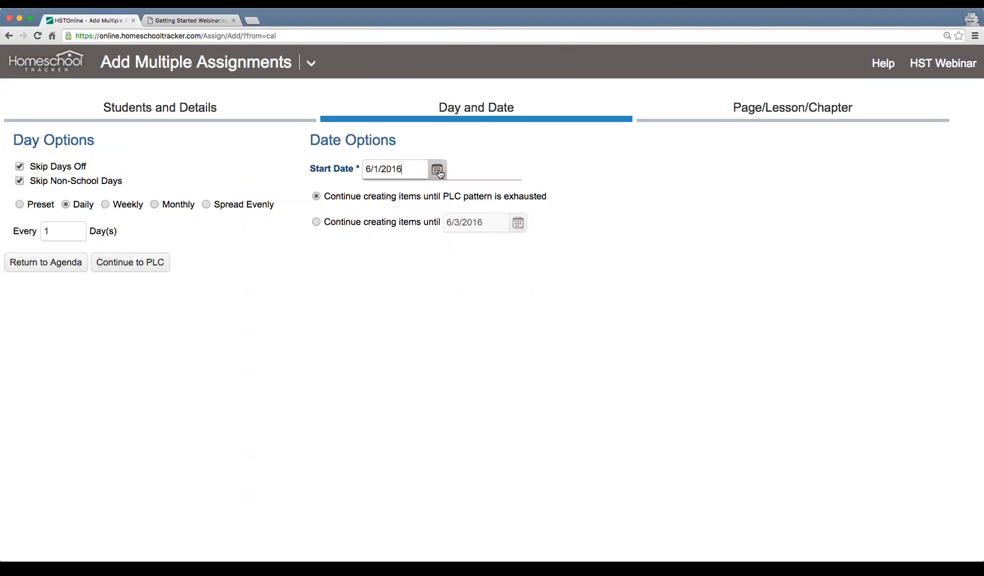
click(462, 342)
click(441, 174)
click(465, 270)
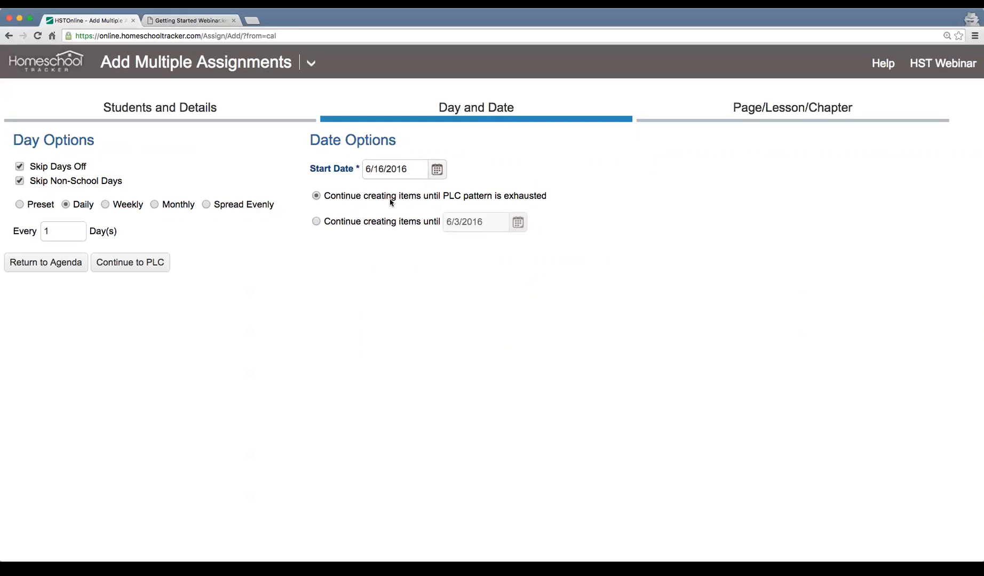
Step: Number the assignments with 1 Part Auto-Increment, using Lesson as leading text, starting with 2 and ending with 8
click(142, 264)
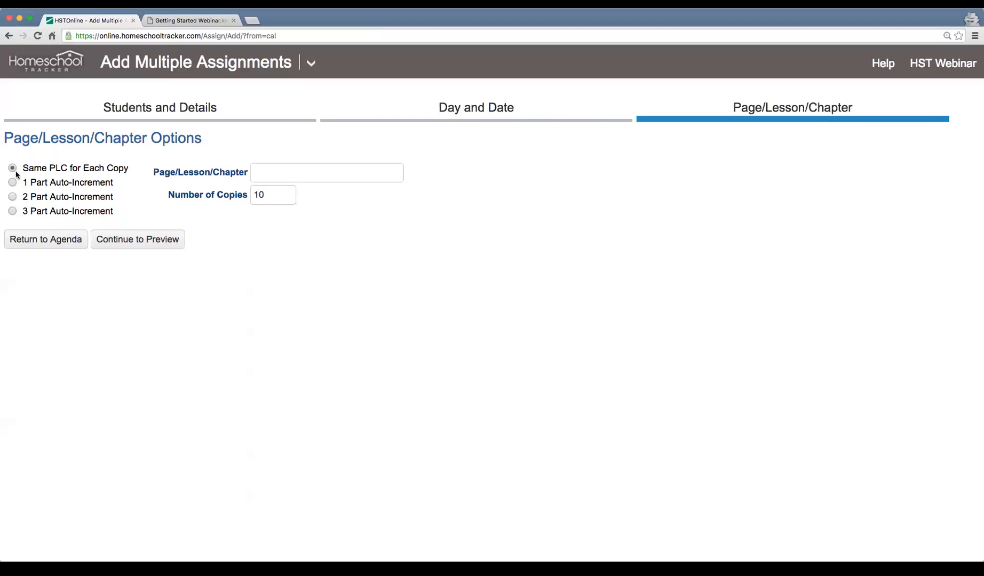
click(43, 186)
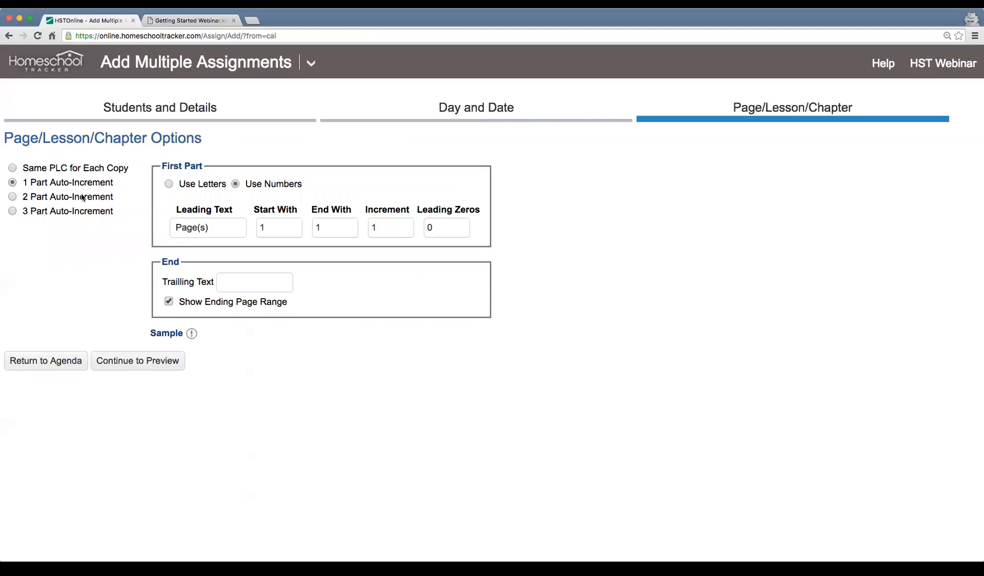
click(218, 230)
drag(217, 228, 117, 227)
text(Lesson)
key(Tab)
text(2)
key(Tab)
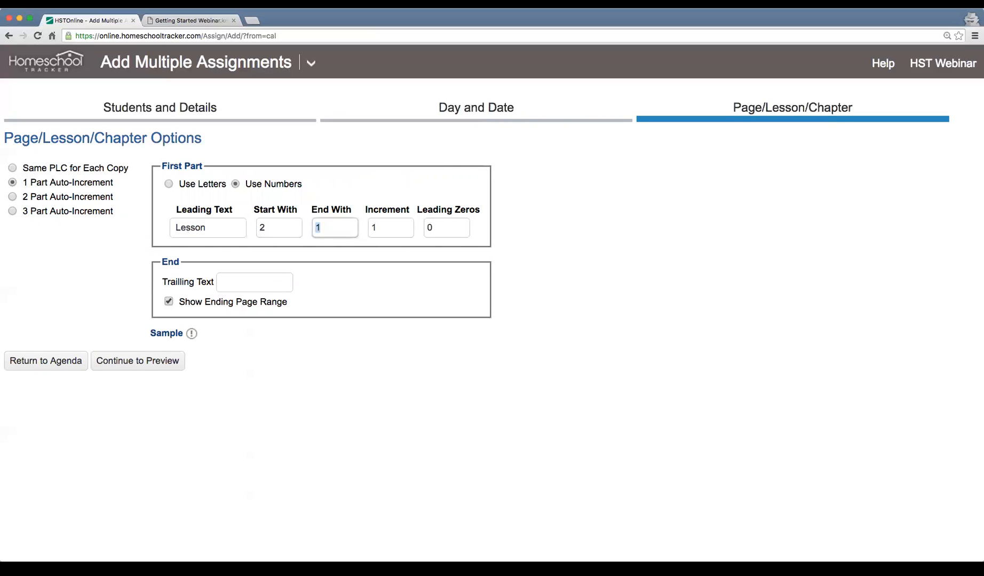
text(8)
key(Tab)
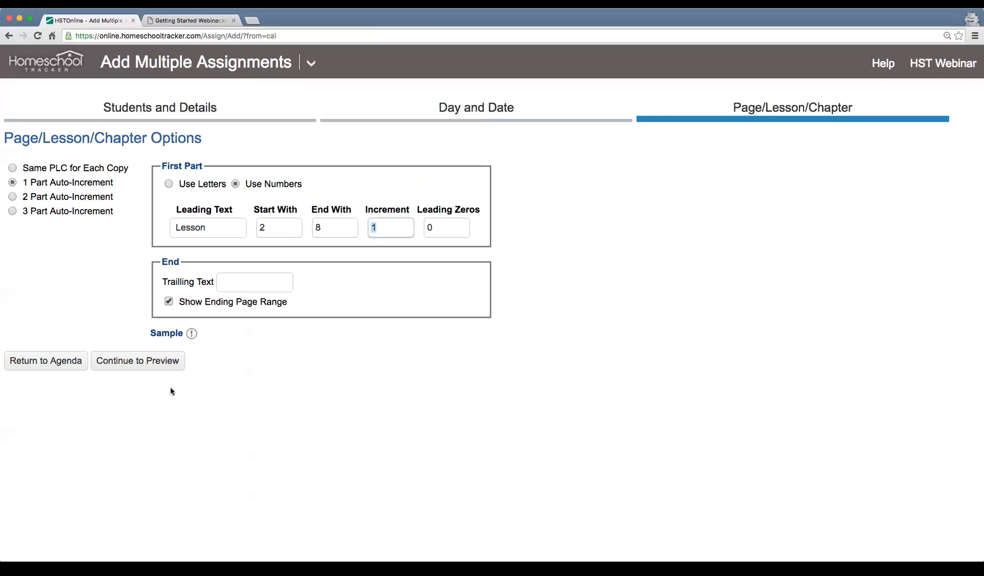
Step: View the 2 Part Auto-Increment options, return to 1 Part Auto-Increment, and preview the assignments
click(58, 199)
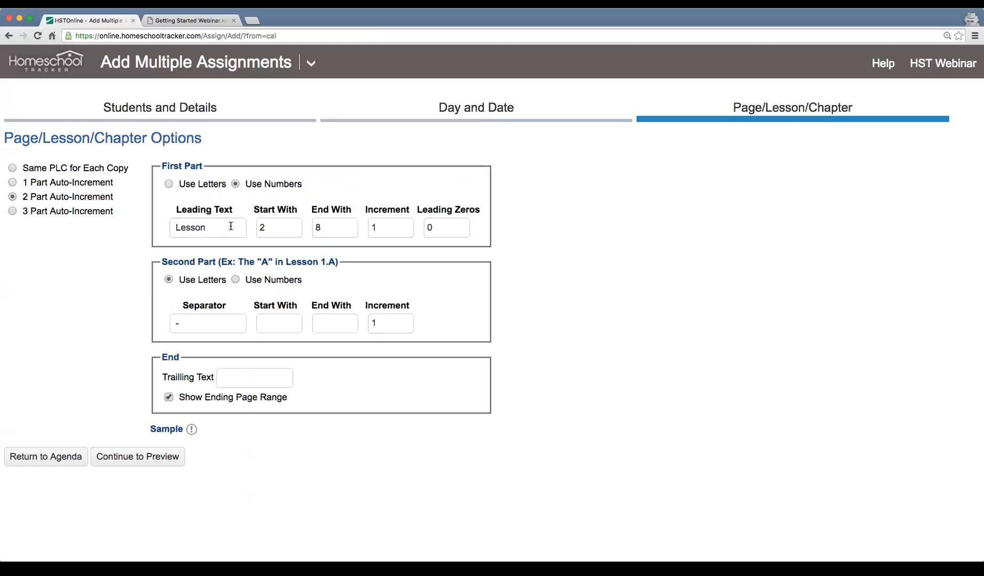
click(63, 179)
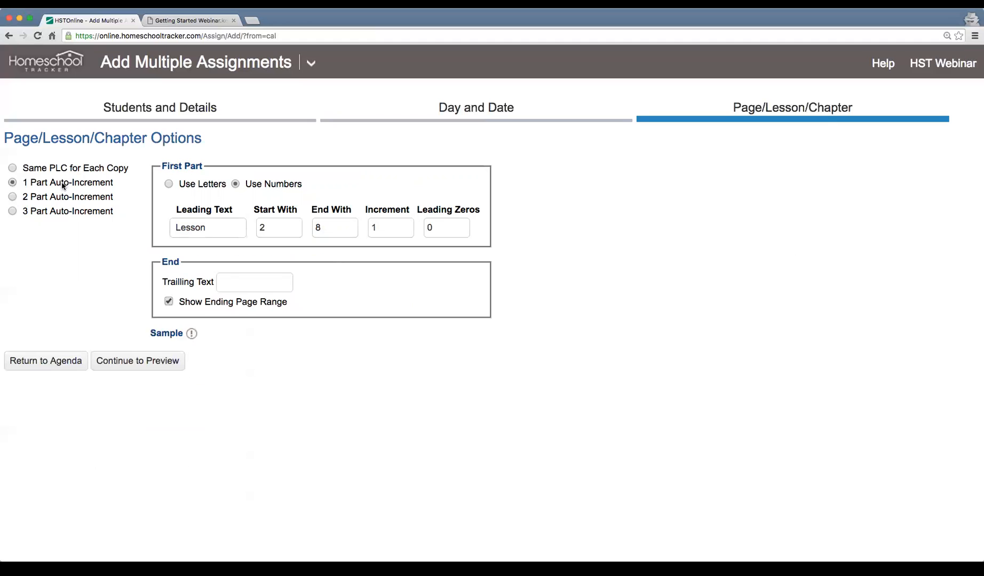
click(149, 362)
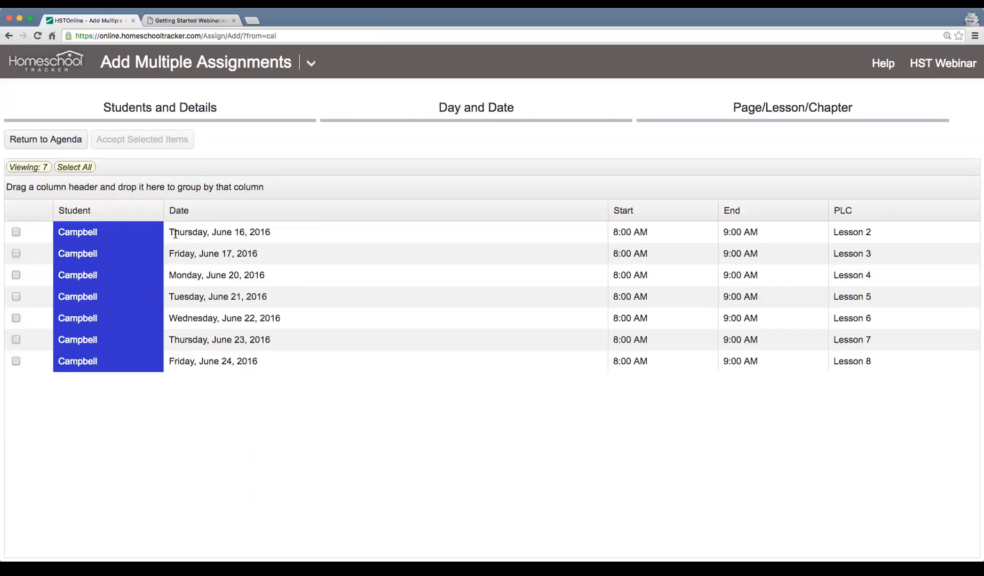
Step: Check individual rows in the assignment preview, select all the assignments, and accept them into the Agenda
click(277, 231)
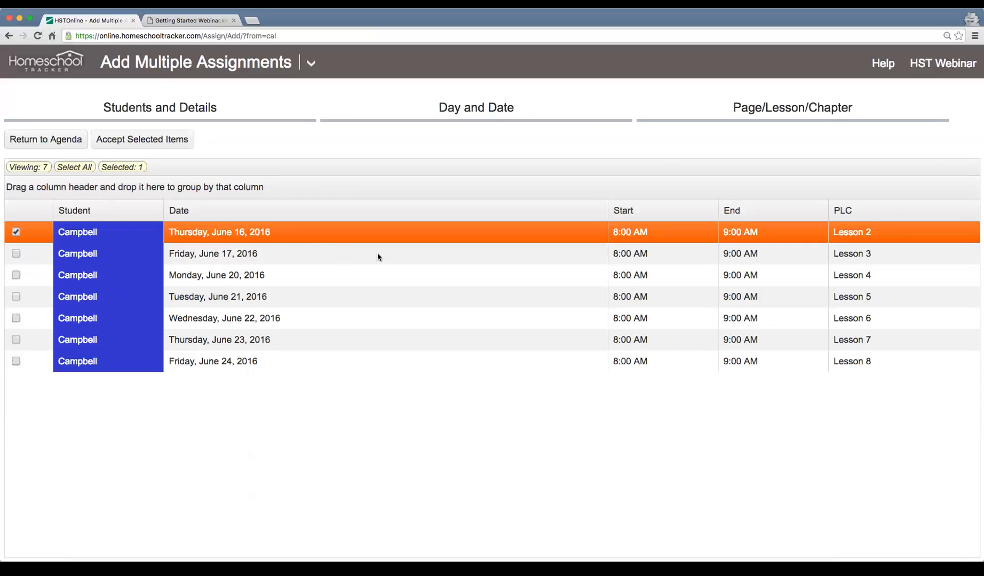
click(875, 257)
click(875, 274)
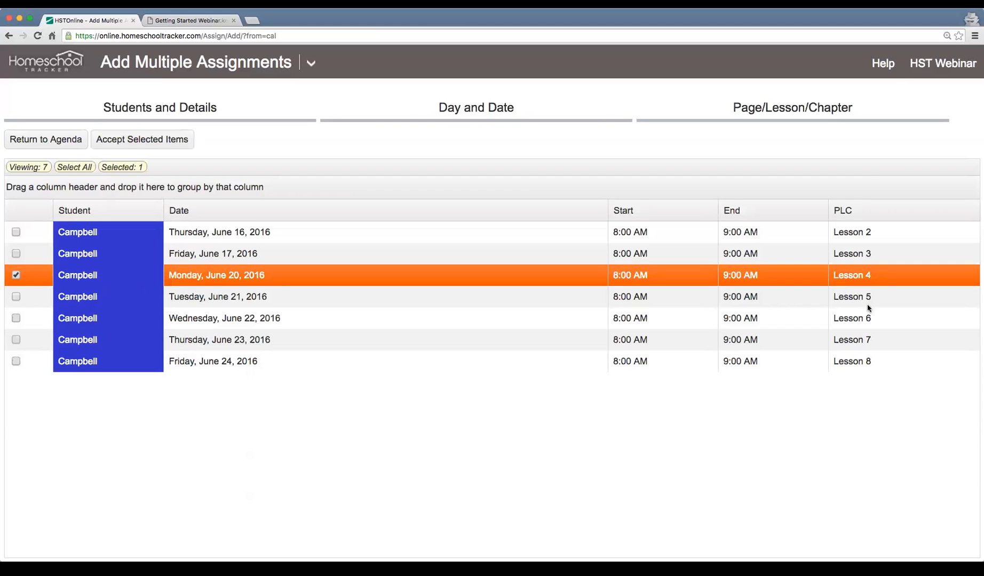
click(873, 305)
click(854, 368)
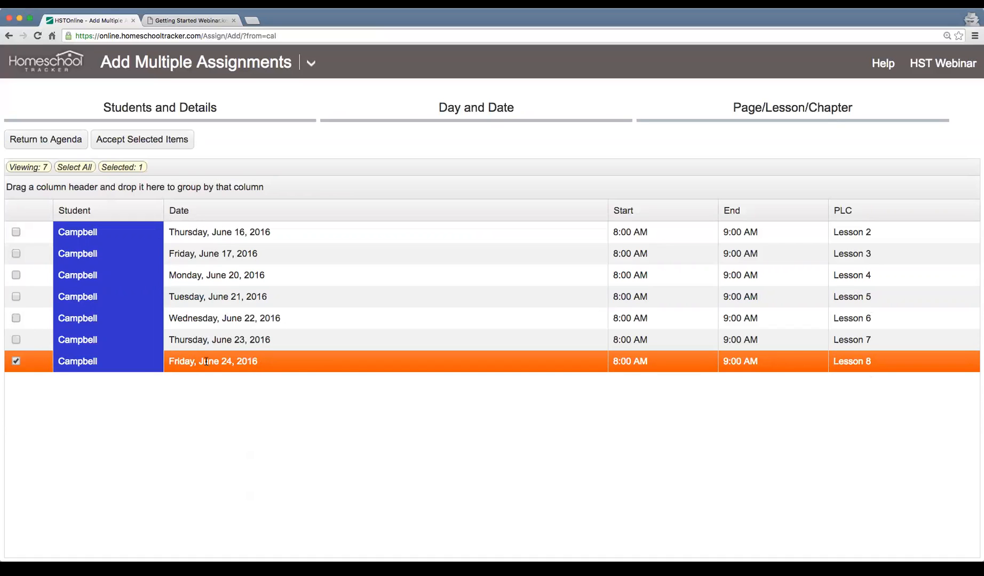
click(66, 169)
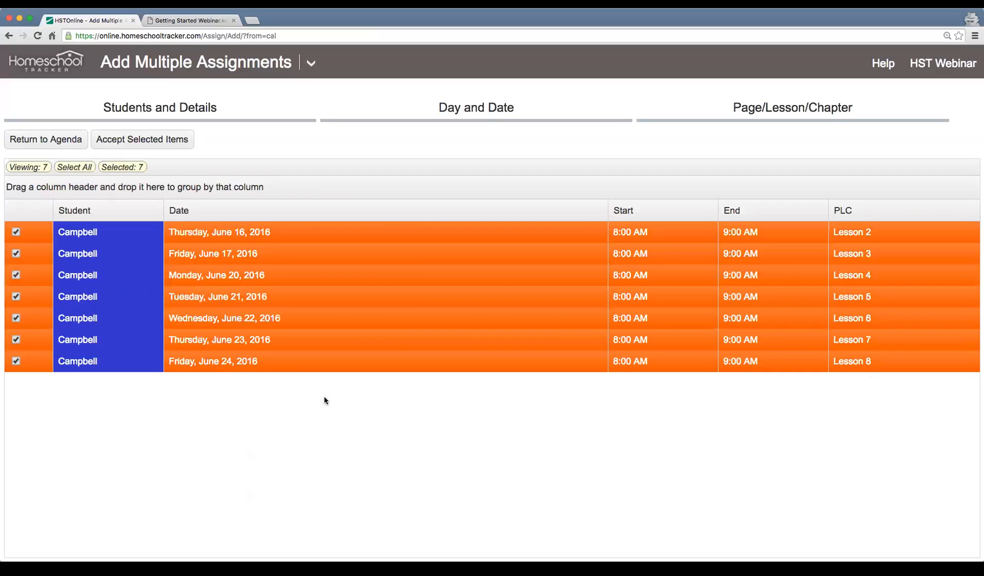
click(159, 142)
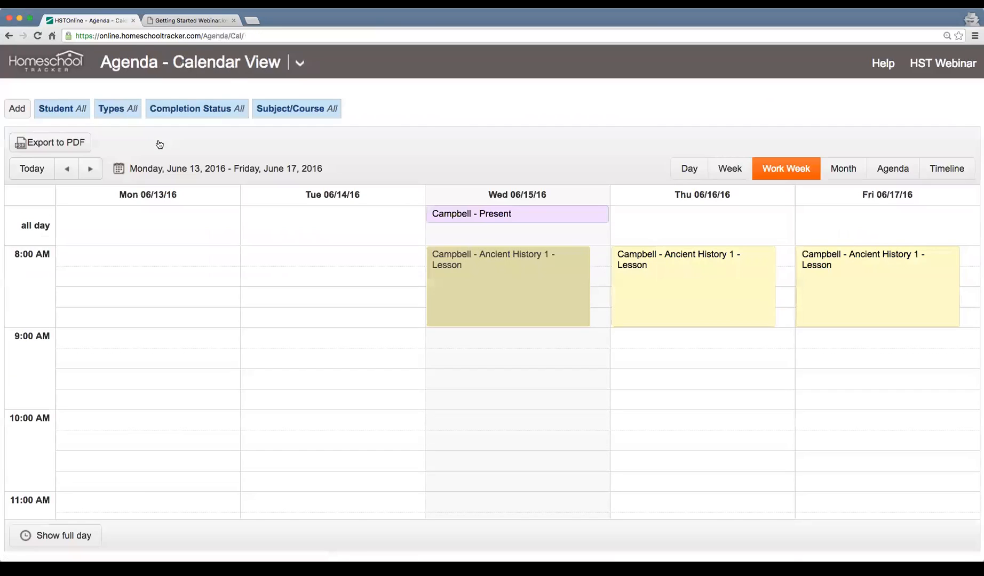
Step: Check the details of the new Ancient History 1 lessons on Thursday 6/16 and Friday 6/17, closing each summary
scroll(509, 341, down, 1)
scroll(510, 342, up, 1)
click(657, 276)
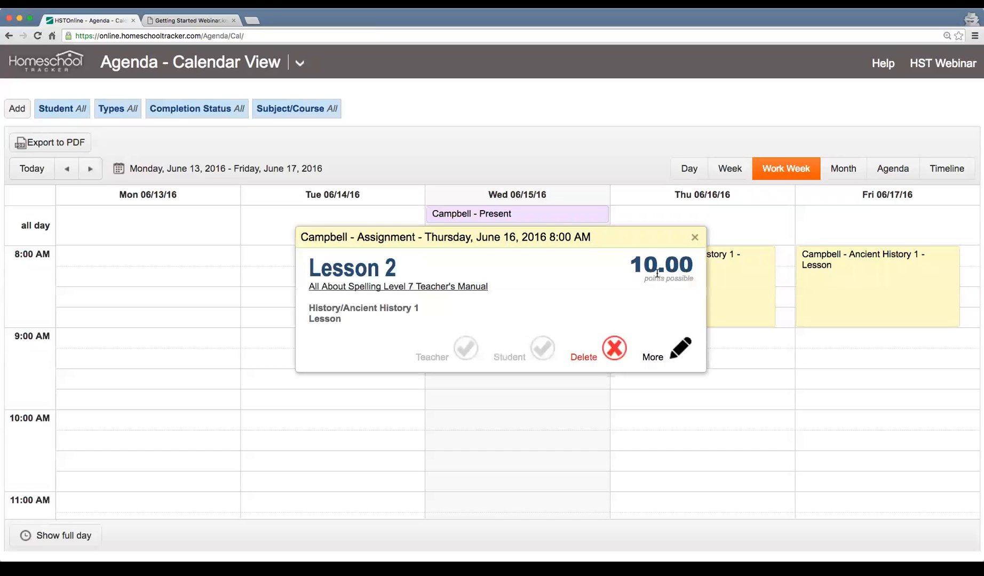
click(695, 237)
click(914, 293)
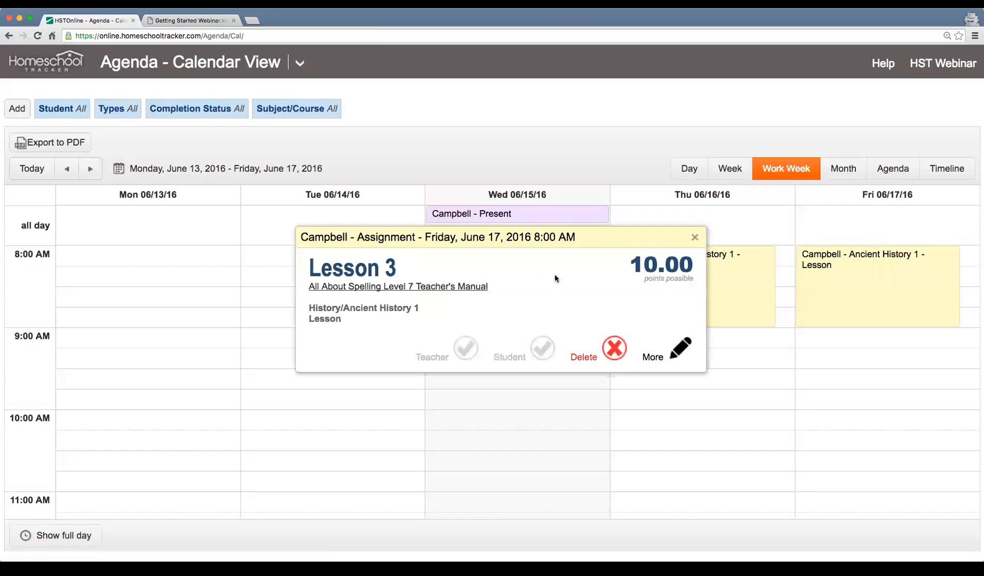
click(695, 237)
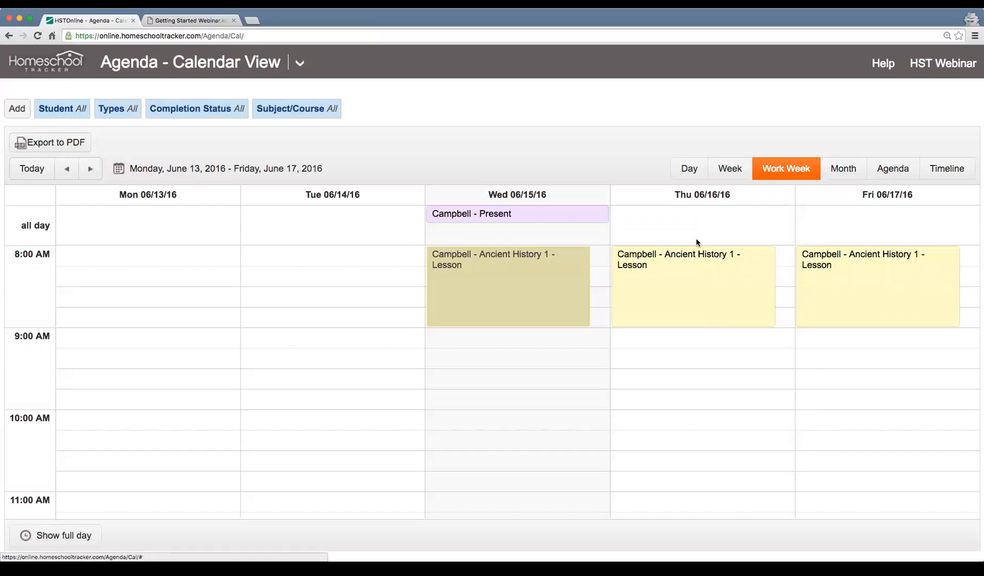
Step: View the following week's lessons in the calendar and return to the current week
click(91, 170)
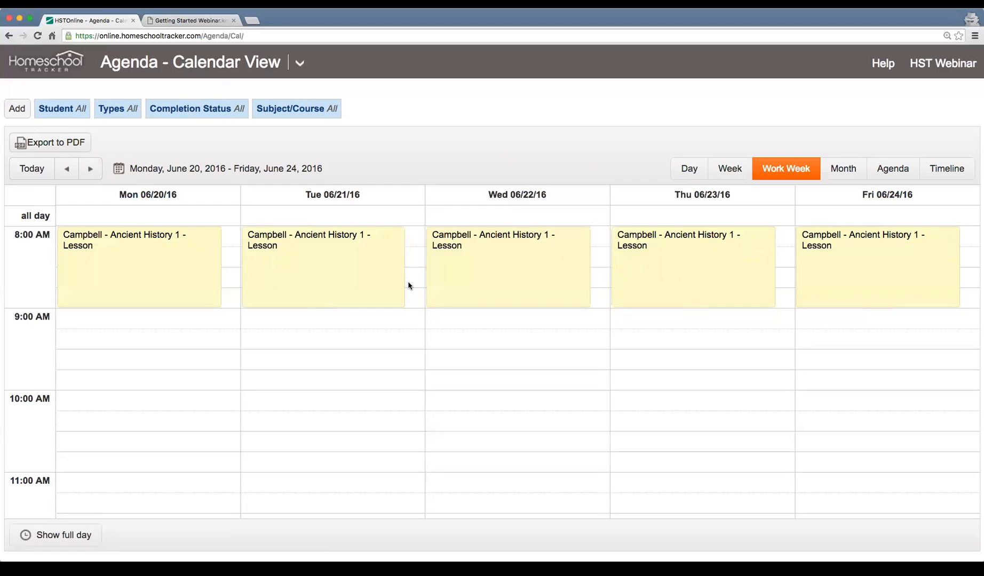
click(32, 169)
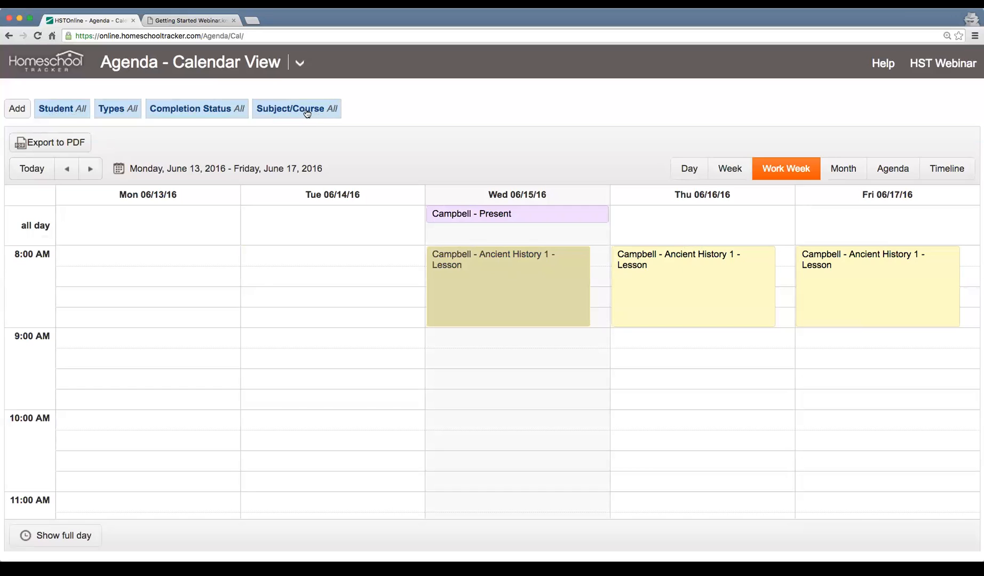
Step: Filter the Attendance items out of the calendar by item type, and restore them to the calendar
click(118, 111)
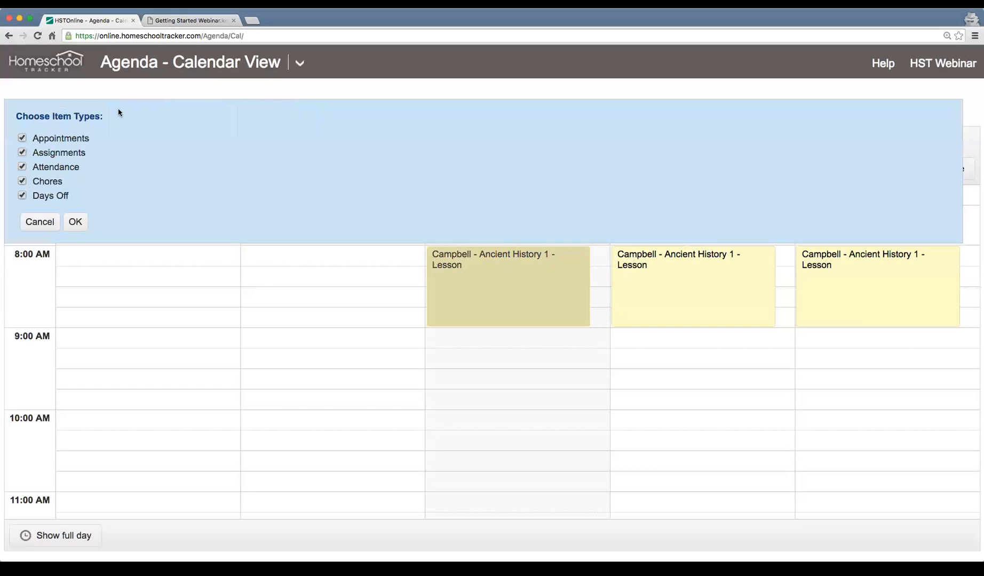
click(42, 168)
click(75, 222)
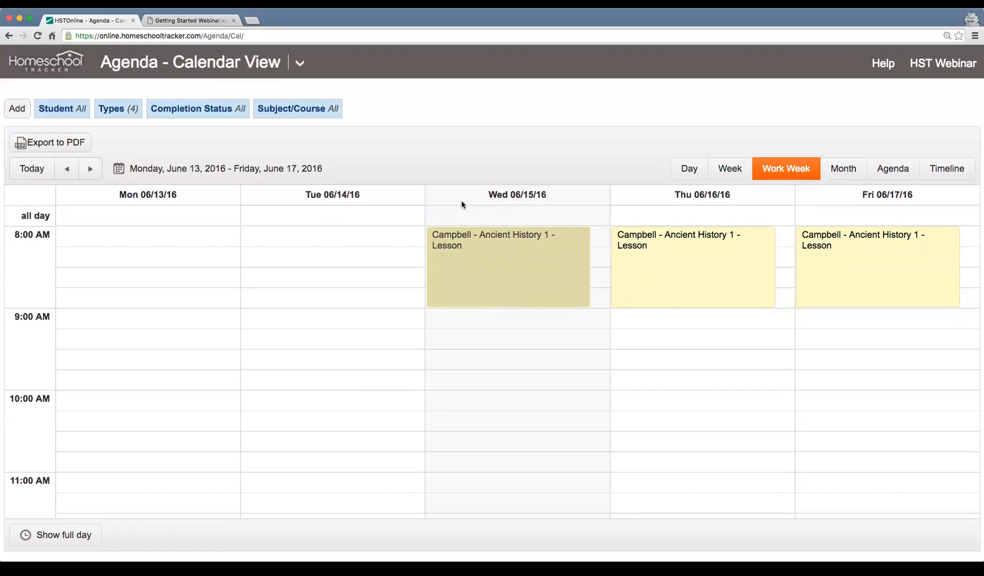
click(122, 112)
click(36, 167)
click(65, 220)
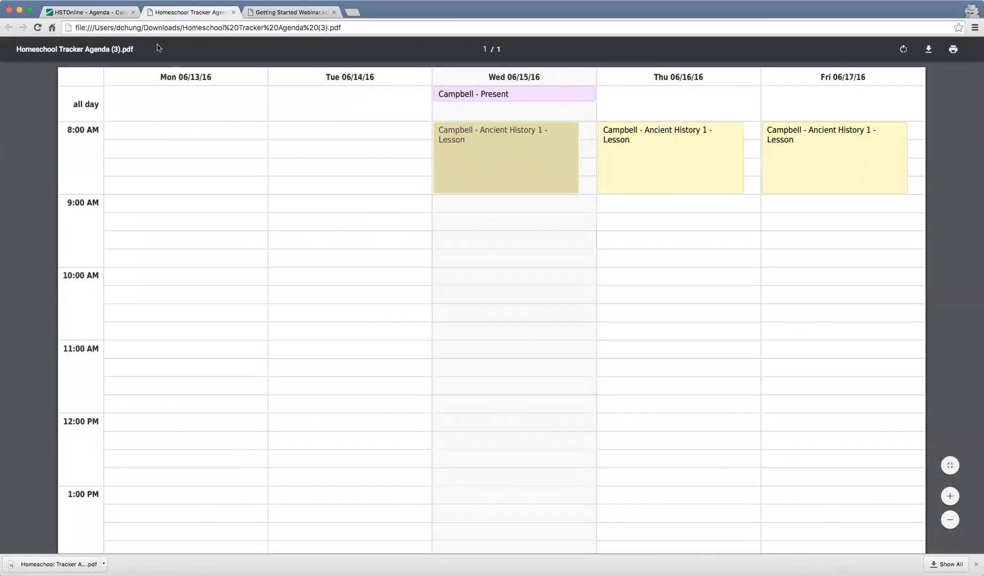
Step: Close the exported Agenda PDF, view the following week in the calendar, and return to the current week
click(233, 12)
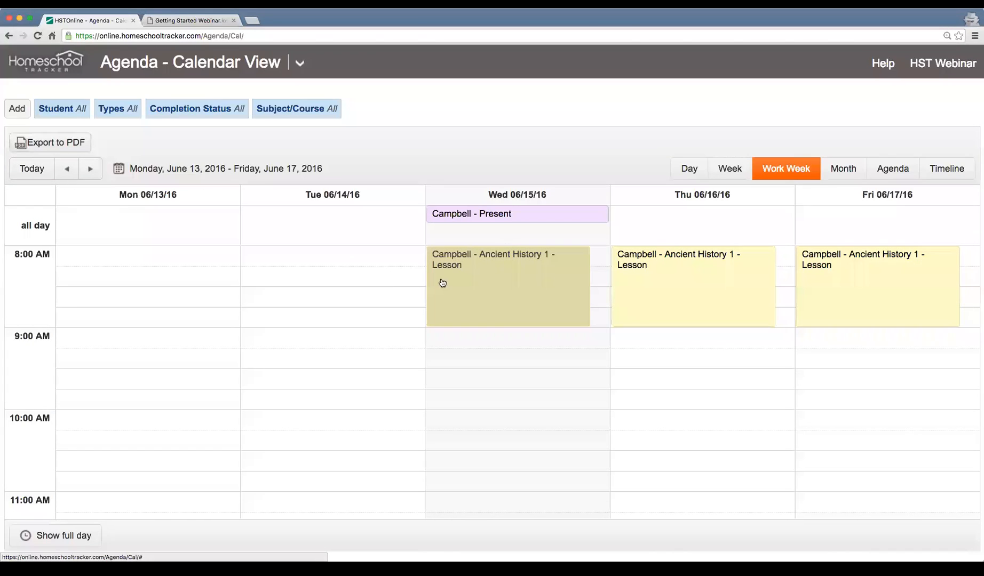
click(91, 169)
click(67, 169)
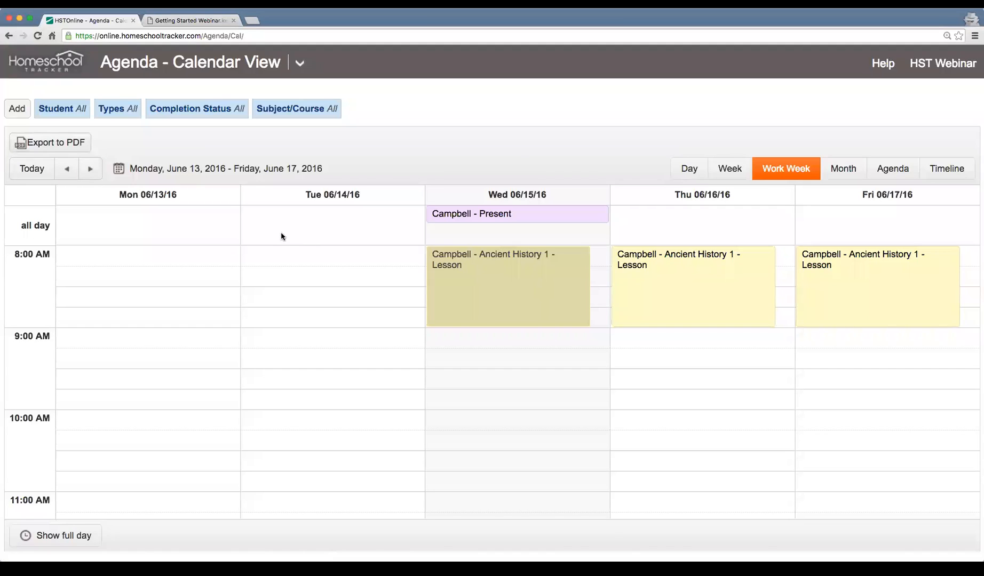
Step: Compare the Day, Week, Work Week, Month, Agenda and Timeline layouts of the calendar, and return to Work Week
click(692, 174)
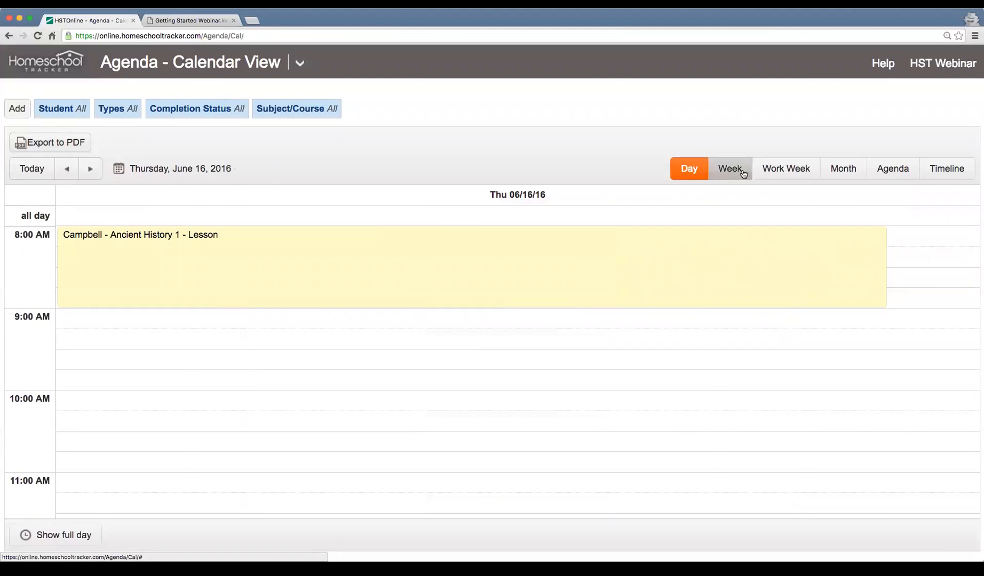
click(743, 174)
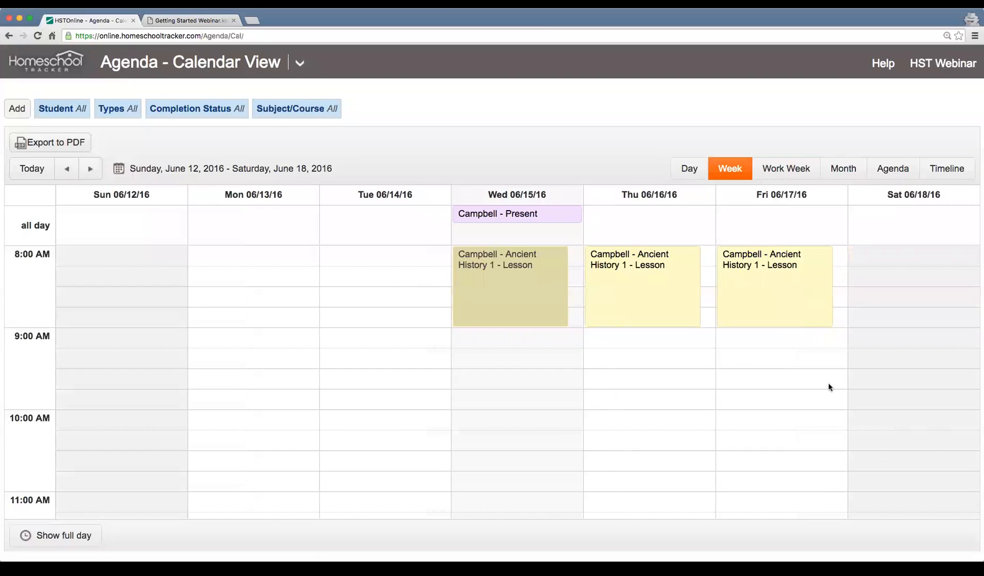
click(786, 169)
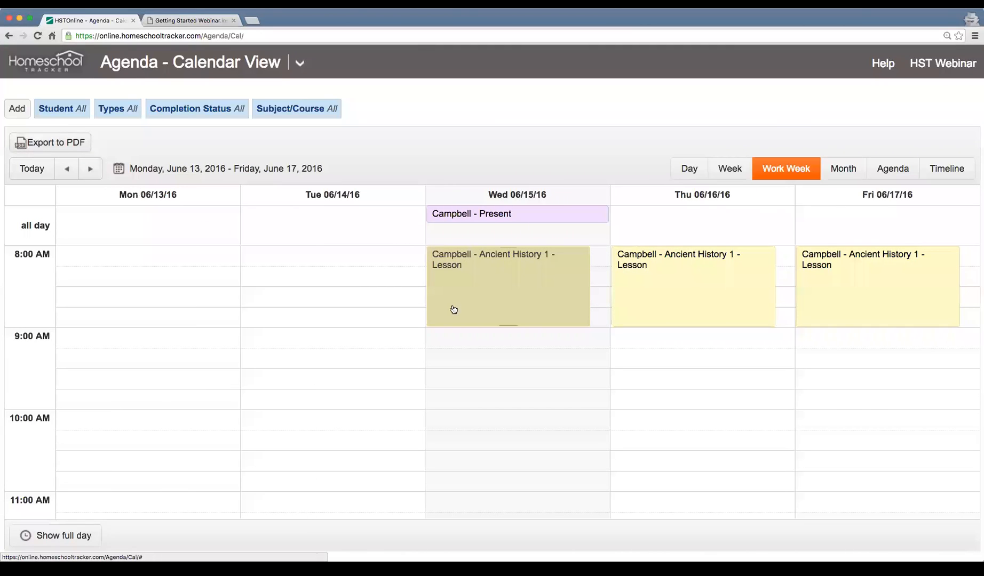
click(843, 172)
scroll(746, 363, down, 5)
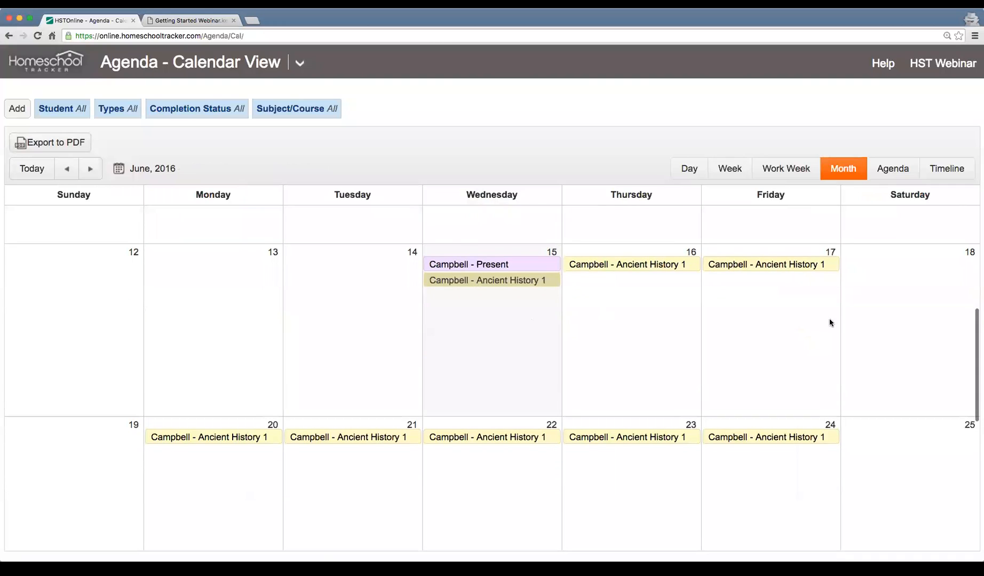
click(900, 172)
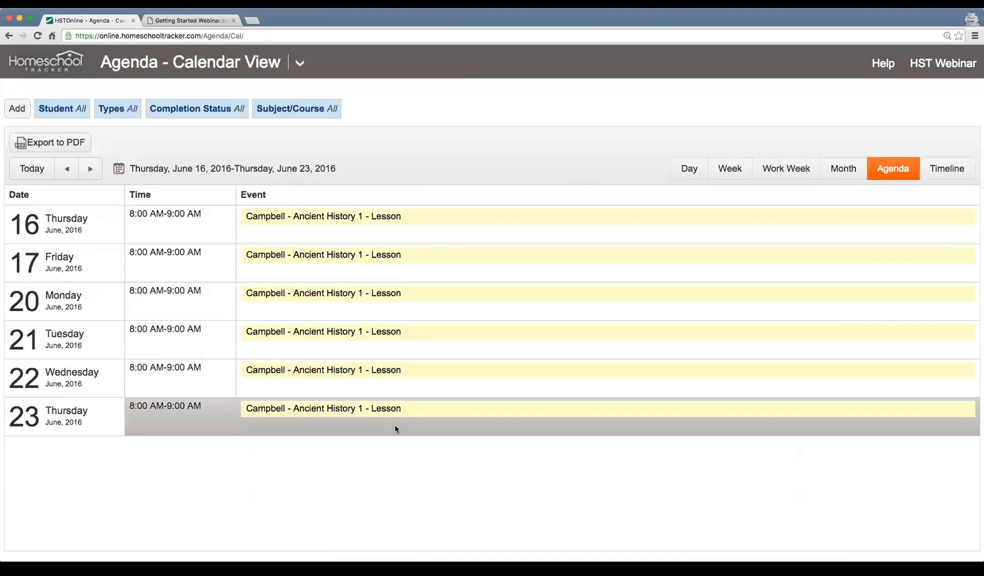
click(947, 169)
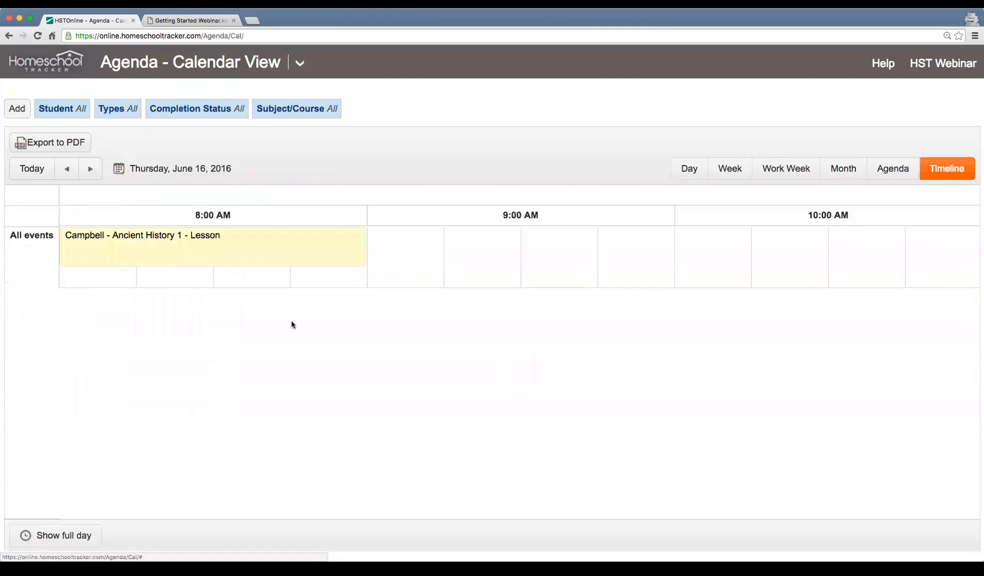
scroll(453, 234, right, 10)
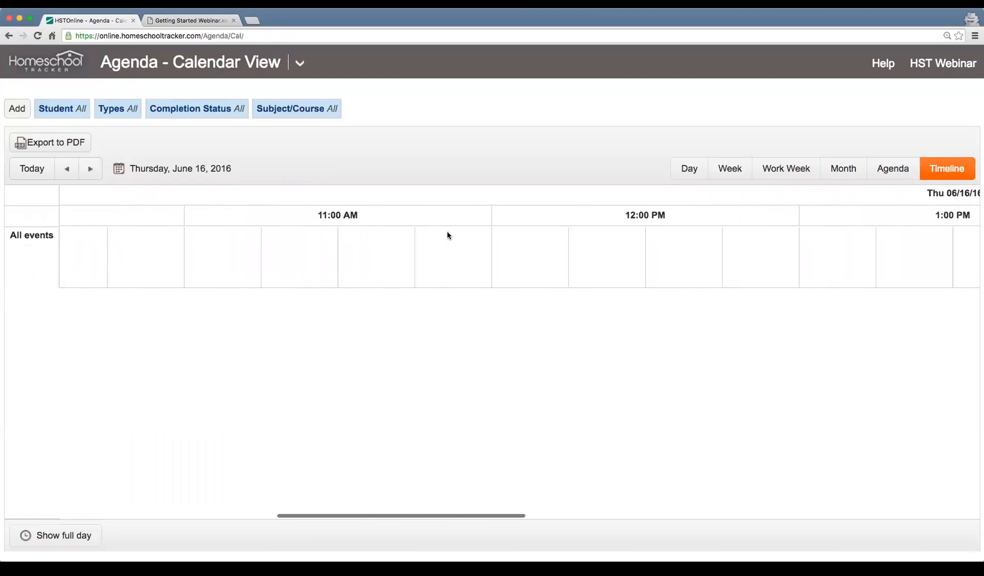
scroll(447, 235, left, 10)
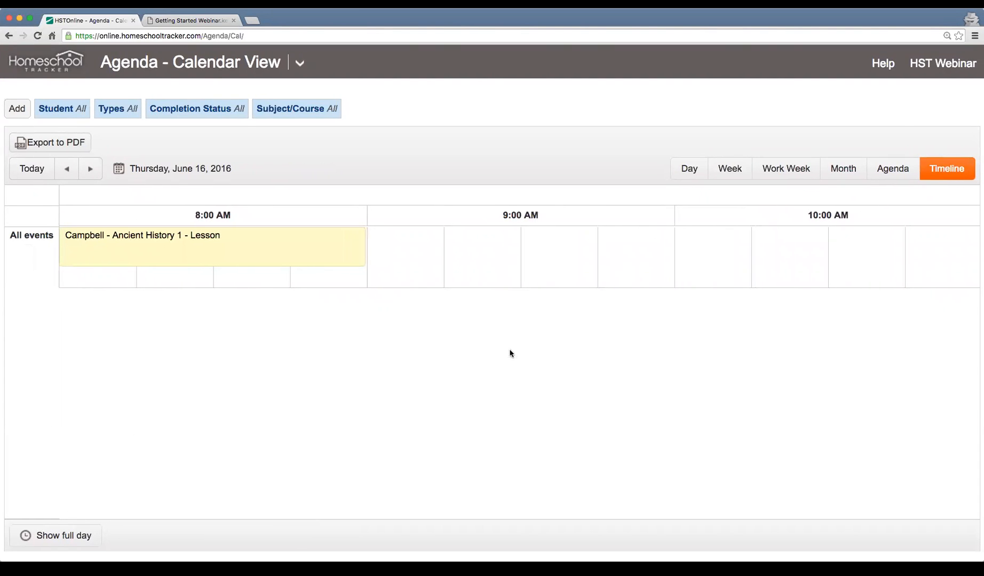
click(770, 174)
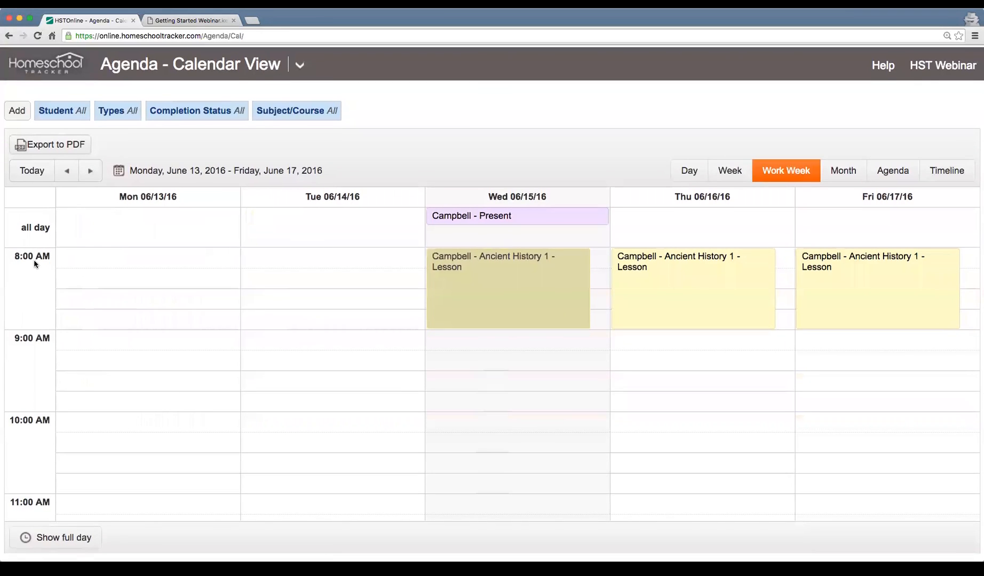
Step: Examine the calendar's hours with the full day shown, and switch back to school hours only
scroll(268, 354, down, 10)
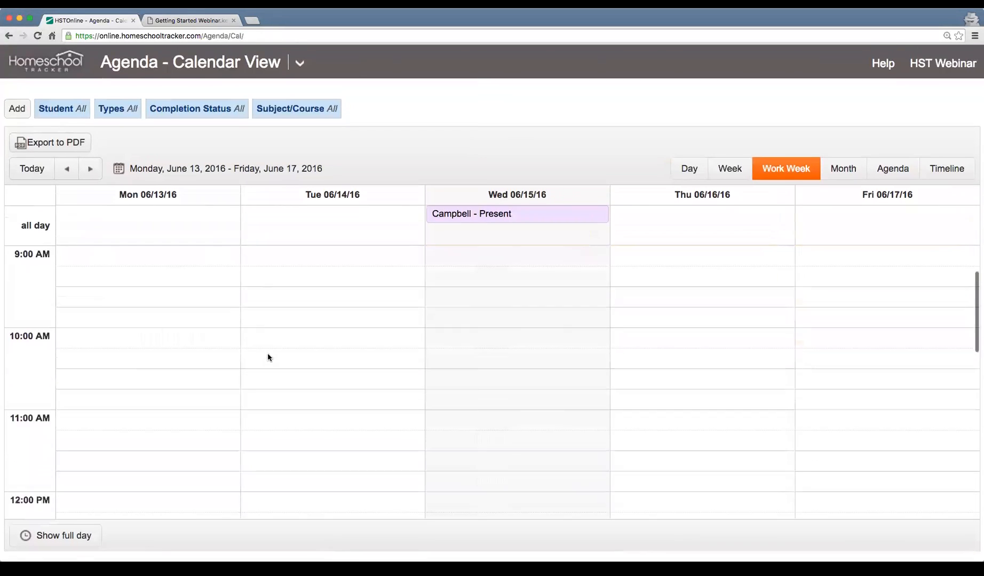
scroll(269, 393, up, 10)
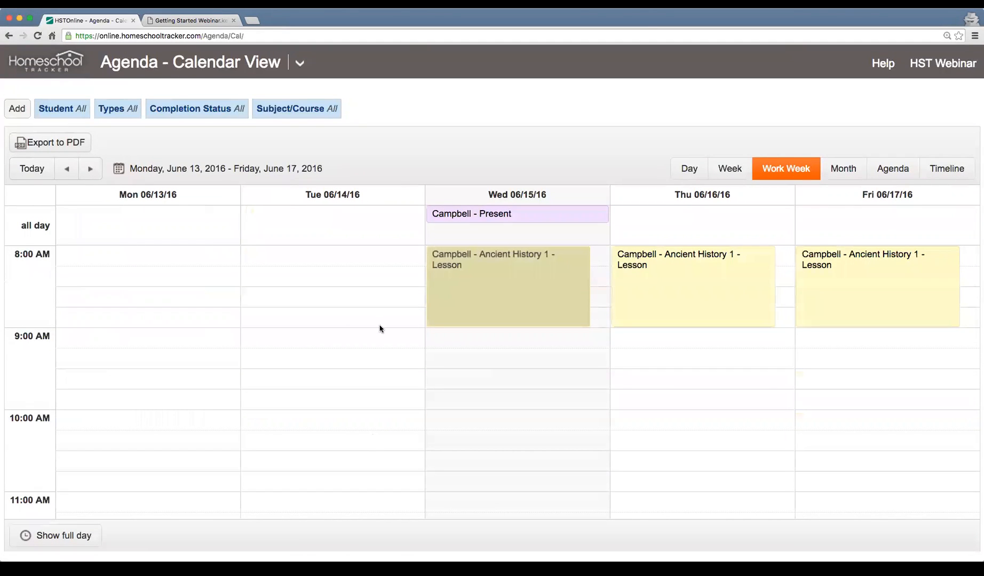
click(53, 543)
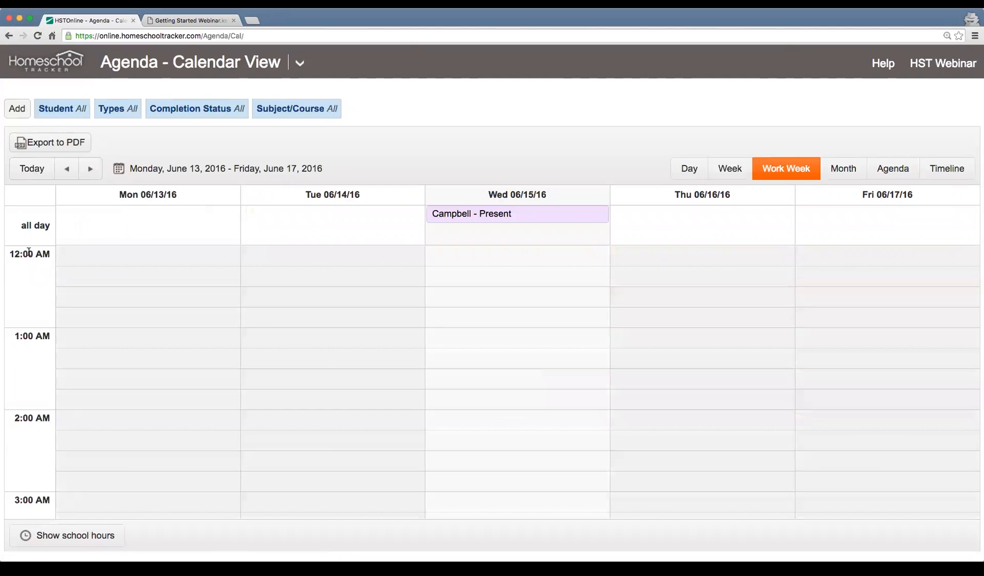
scroll(406, 313, down, 20)
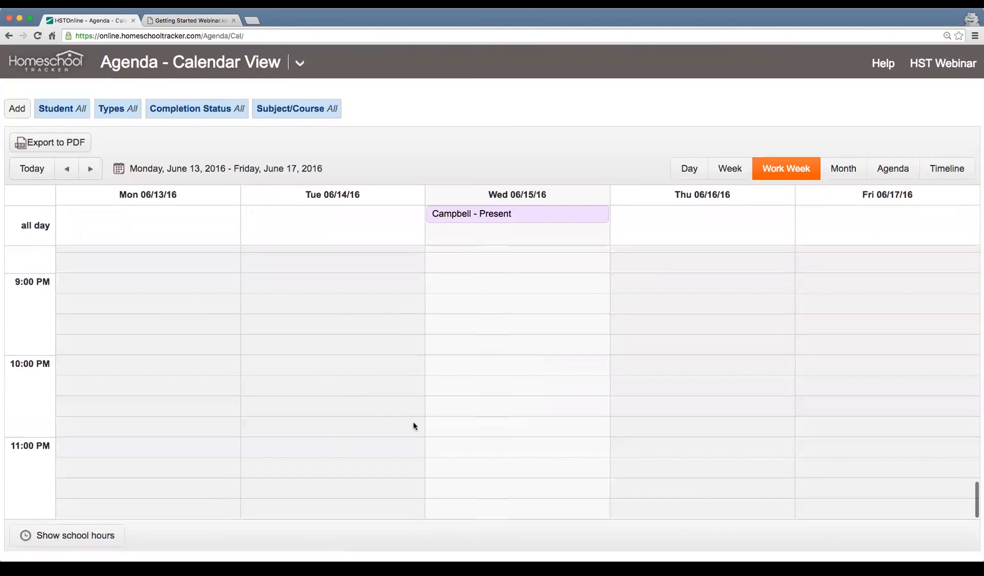
scroll(520, 352, up, 15)
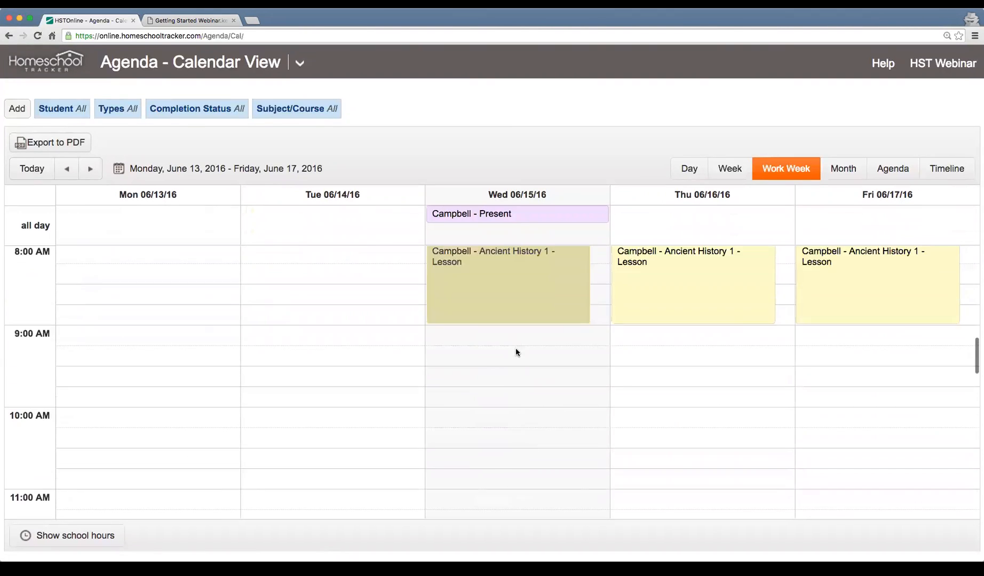
scroll(517, 349, down, 3)
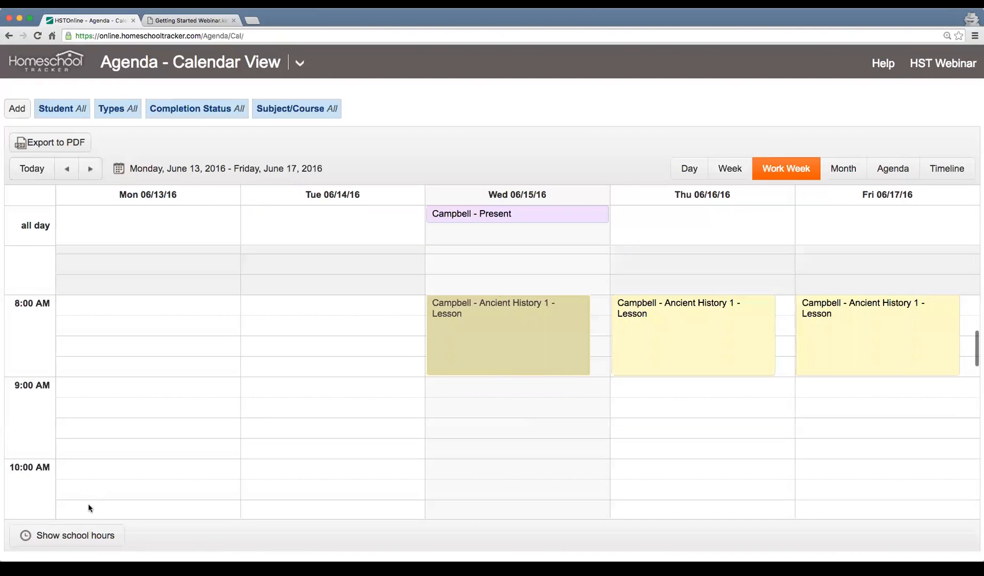
click(78, 539)
scroll(275, 508, down, 15)
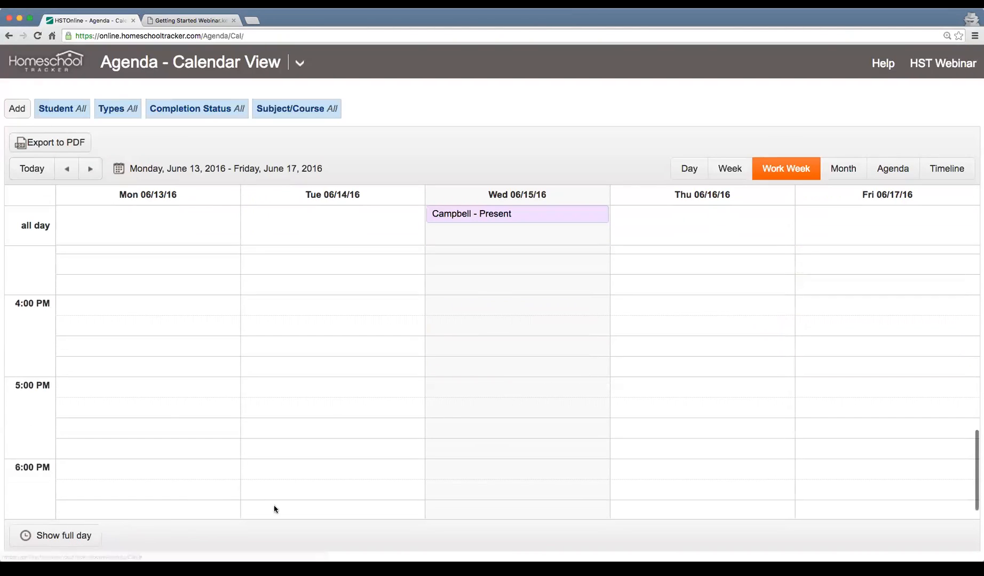
scroll(474, 331, up, 15)
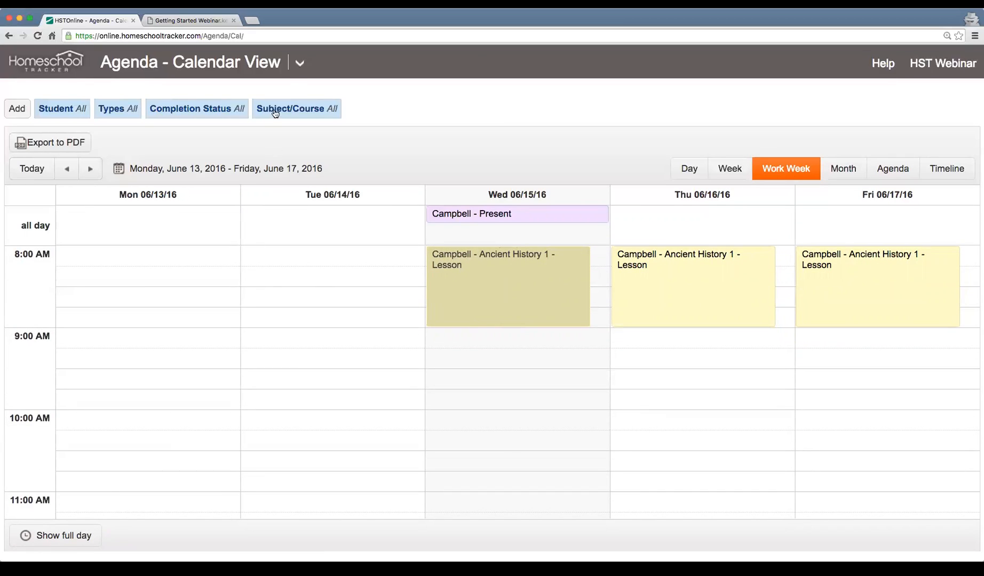
Step: Open the Agenda - List View and check its date range filter, cancelling without a change
click(300, 63)
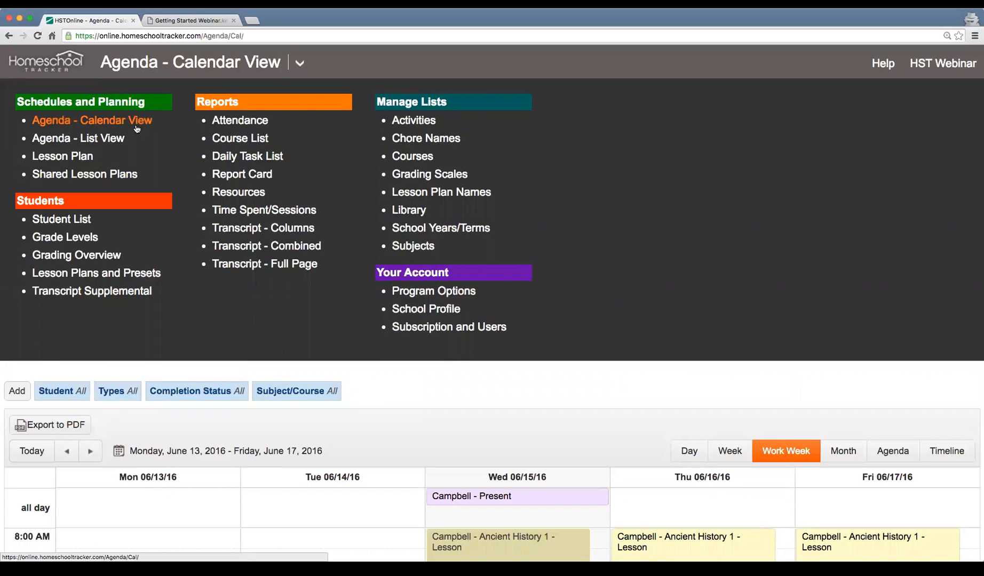
click(72, 138)
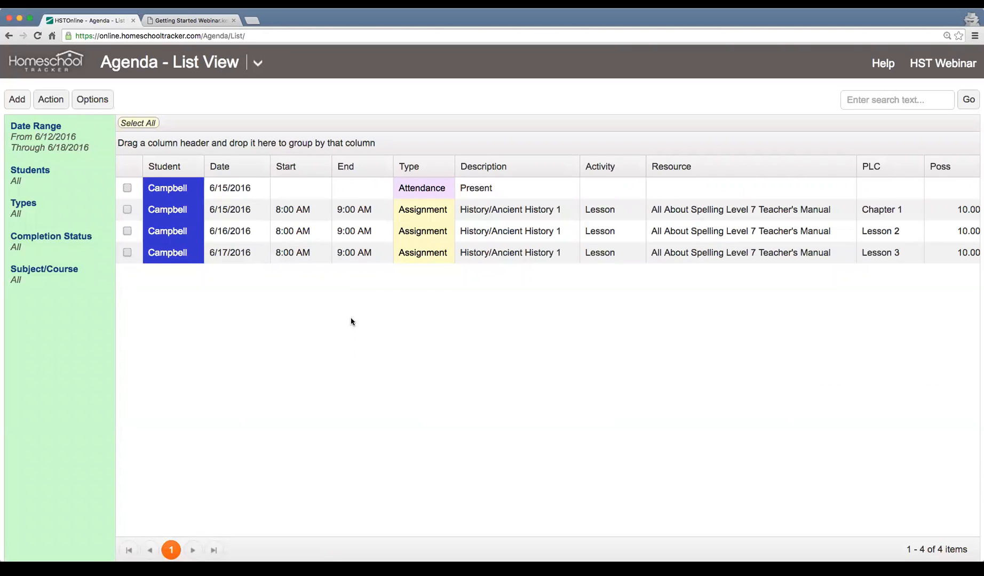
click(47, 144)
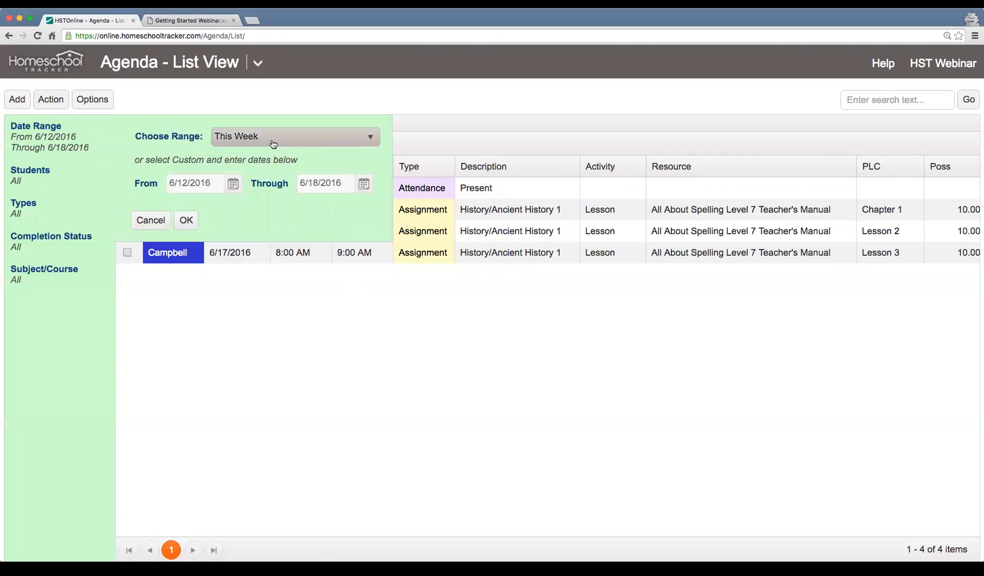
click(149, 218)
Step: Select individual agenda rows and examine the list's columns from student and date through to possible points, earned points and grade
click(182, 212)
click(182, 231)
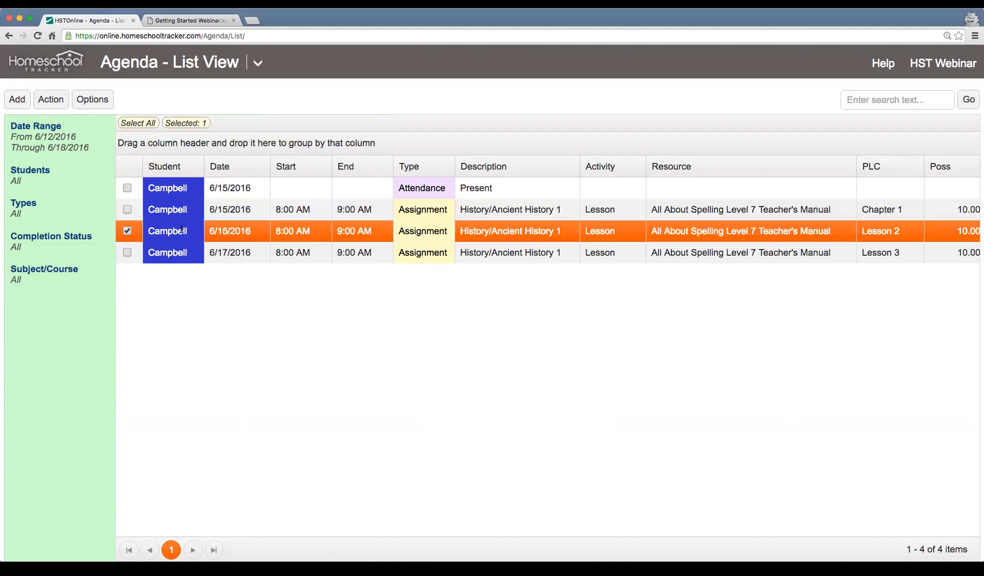
click(184, 248)
click(209, 191)
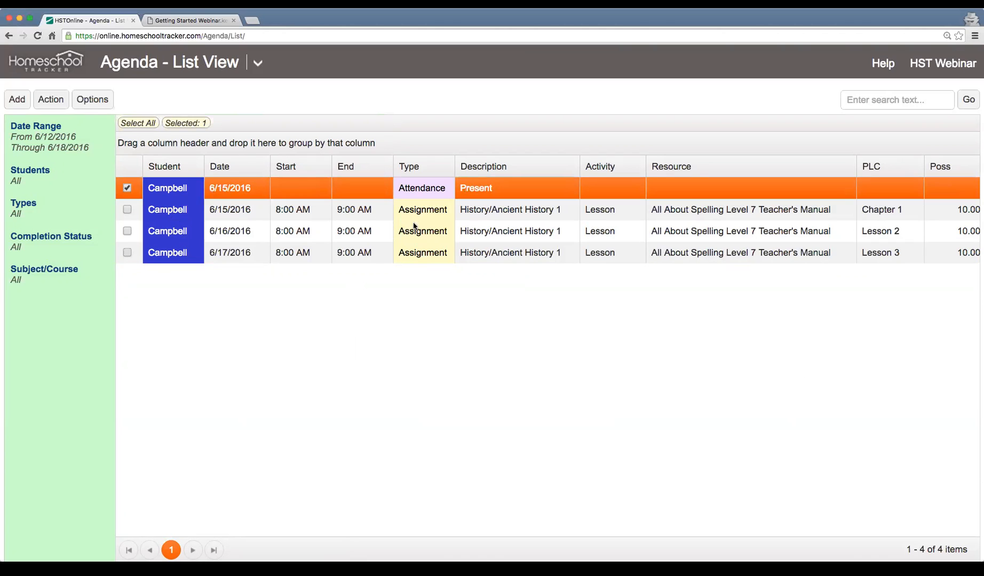
click(425, 204)
scroll(552, 224, right, 5)
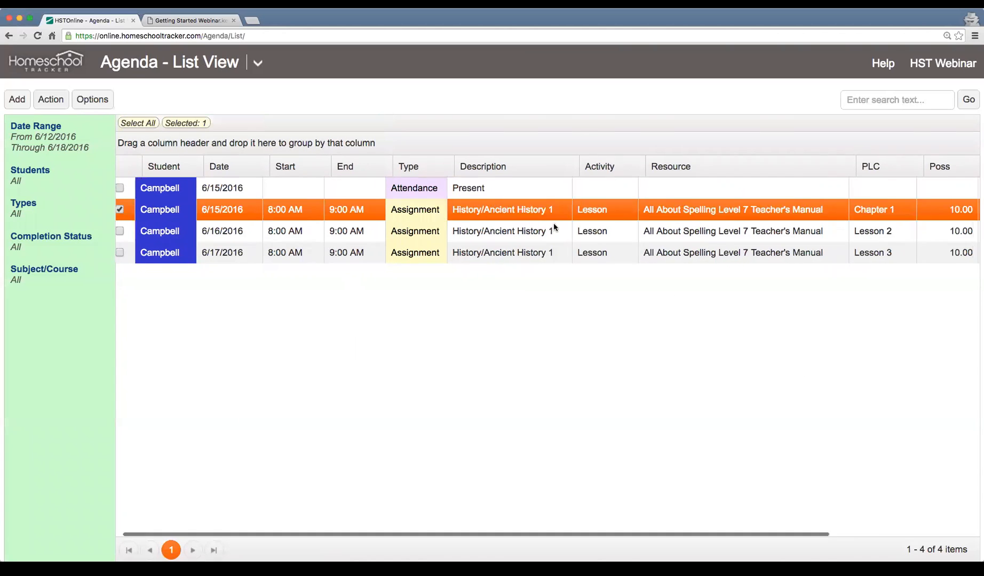
scroll(551, 224, left, 5)
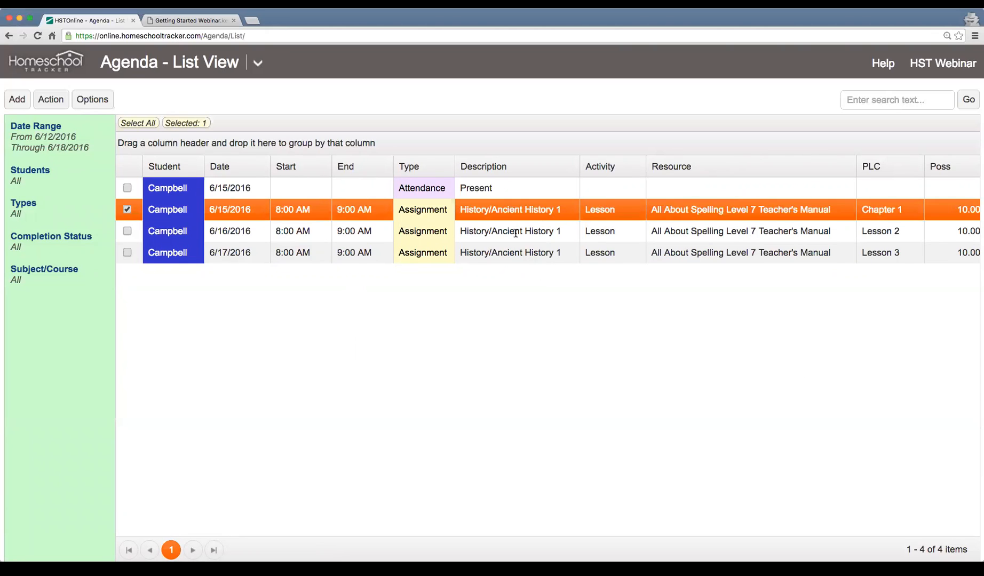
scroll(693, 227, right, 3)
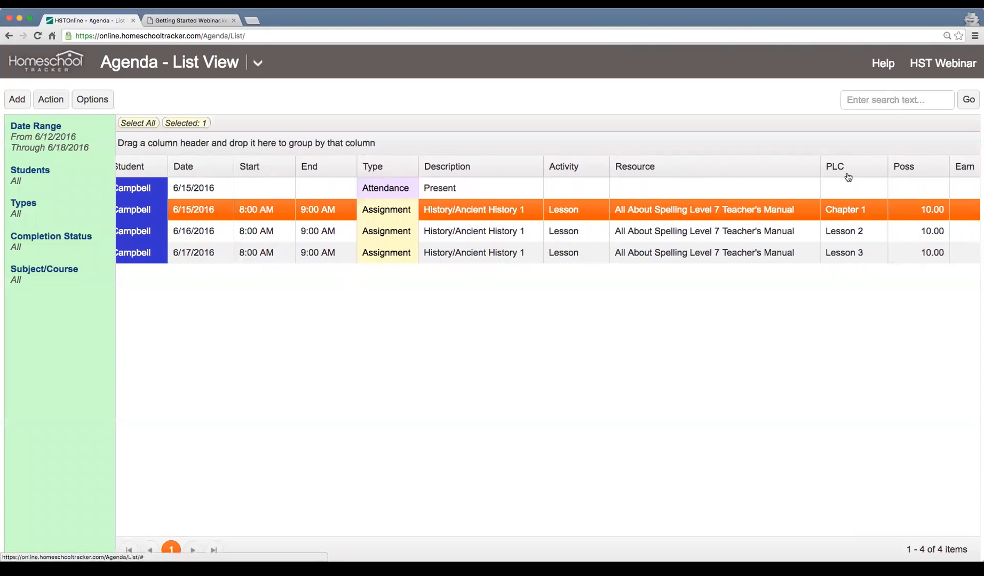
scroll(857, 229, right, 3)
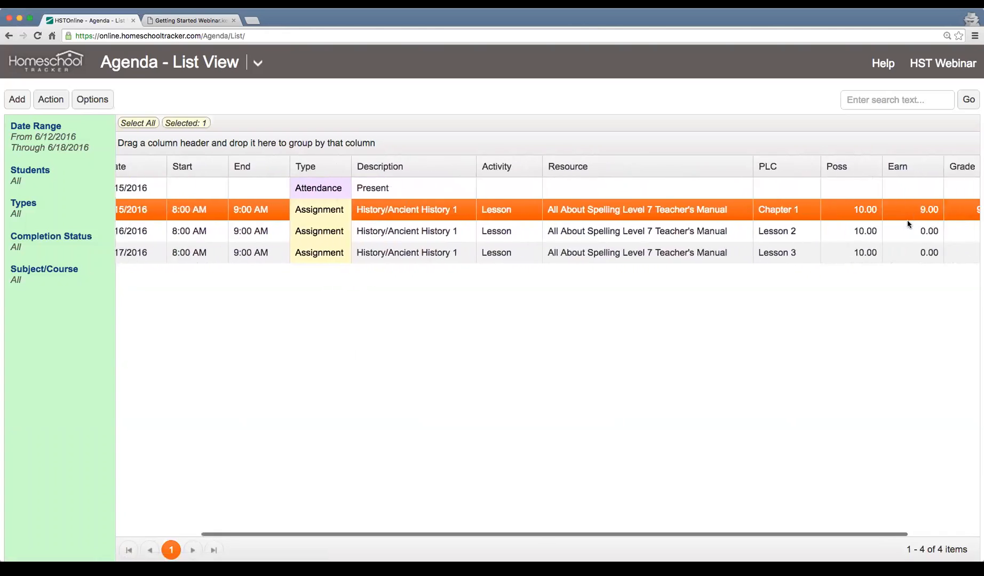
scroll(875, 214, right, 3)
scroll(529, 224, left, 6)
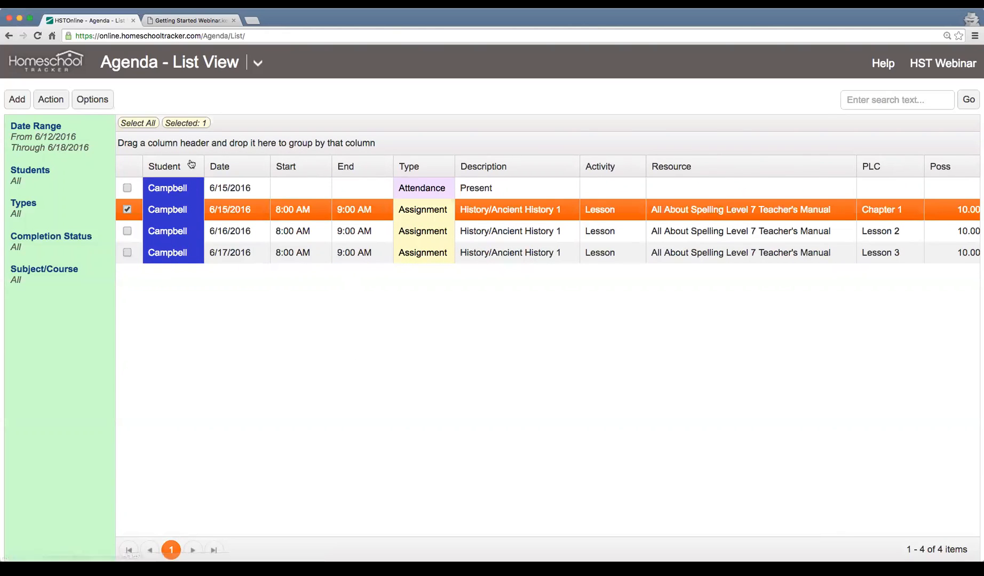
Step: Check which columns can be chosen for the agenda list, cancel without a change, and view the list's Earn, Grade and Complete columns
click(91, 99)
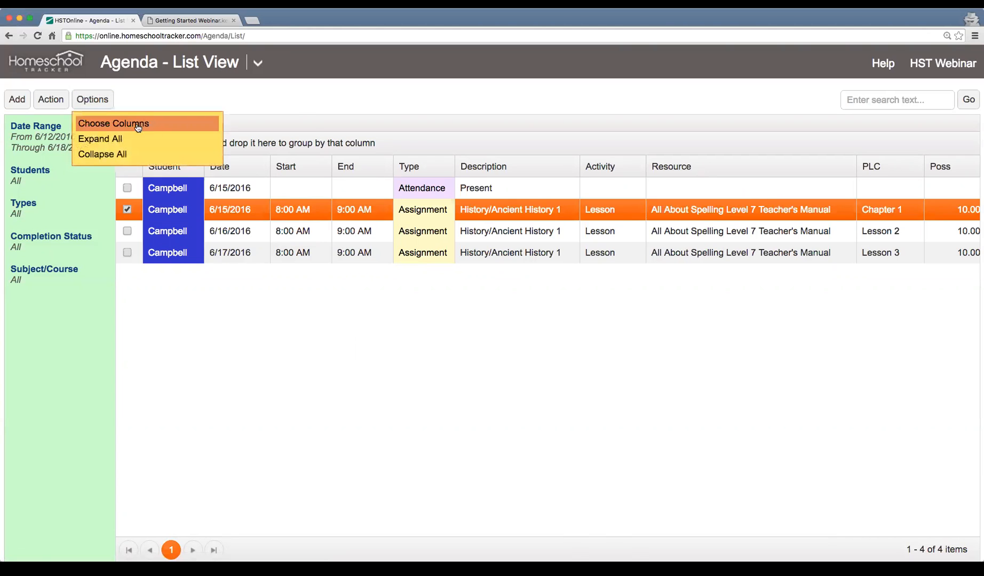
click(137, 125)
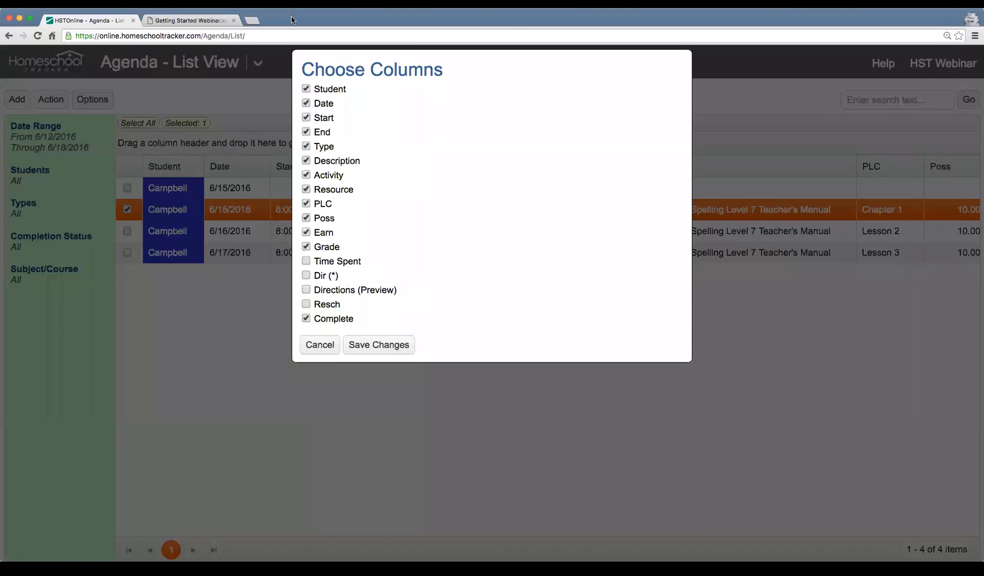
click(316, 345)
scroll(510, 224, right, 1)
scroll(509, 224, right, 3)
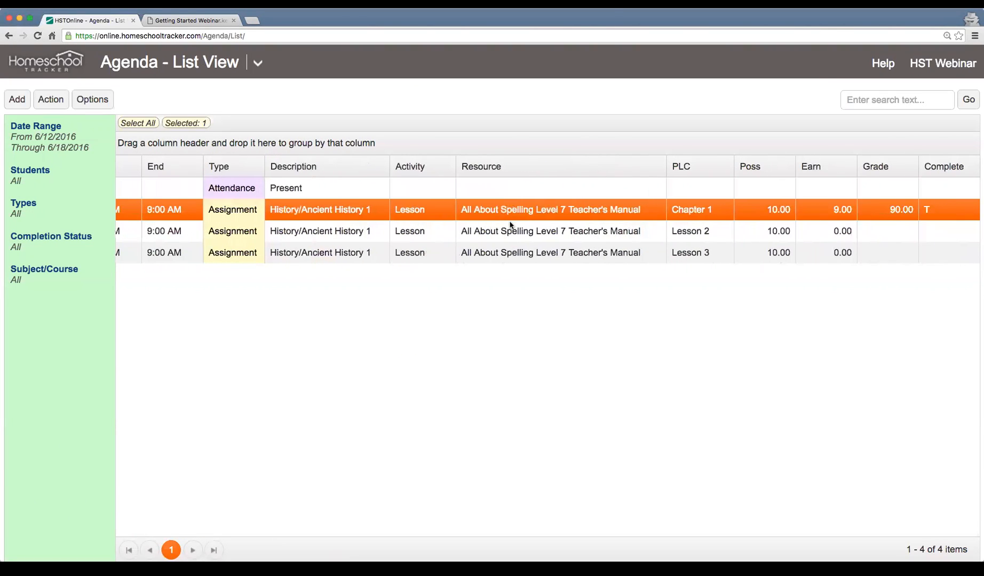
Step: Open the 6/15/2016 Chapter 1 assignment for editing from the list, review its details, and cancel without a change
scroll(510, 224, left, 4)
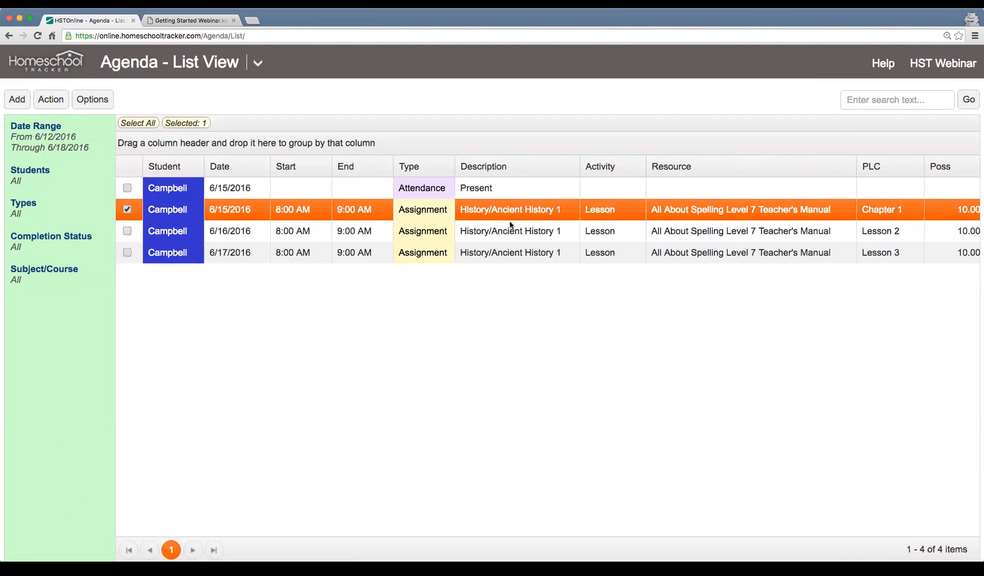
double_click(309, 211)
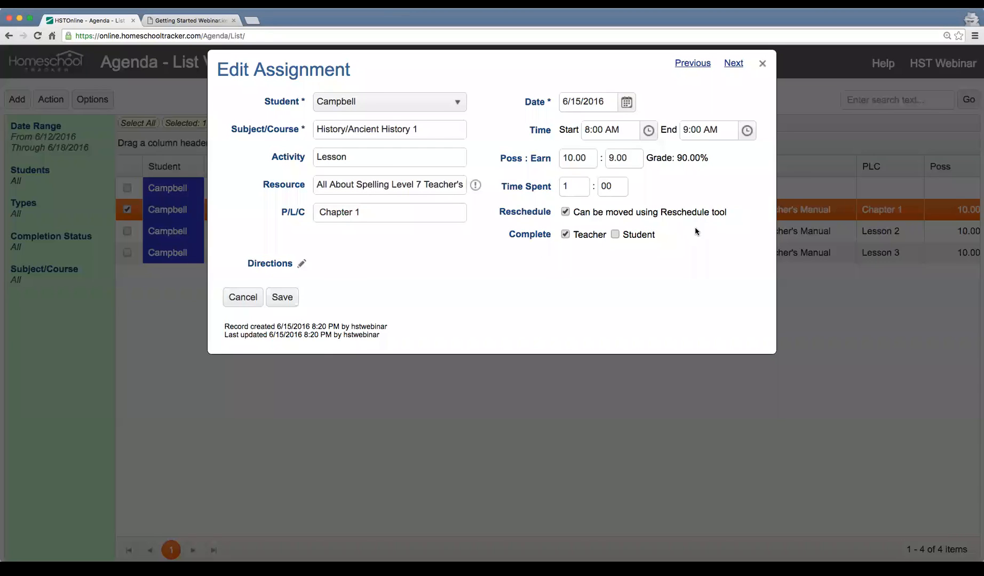
click(243, 302)
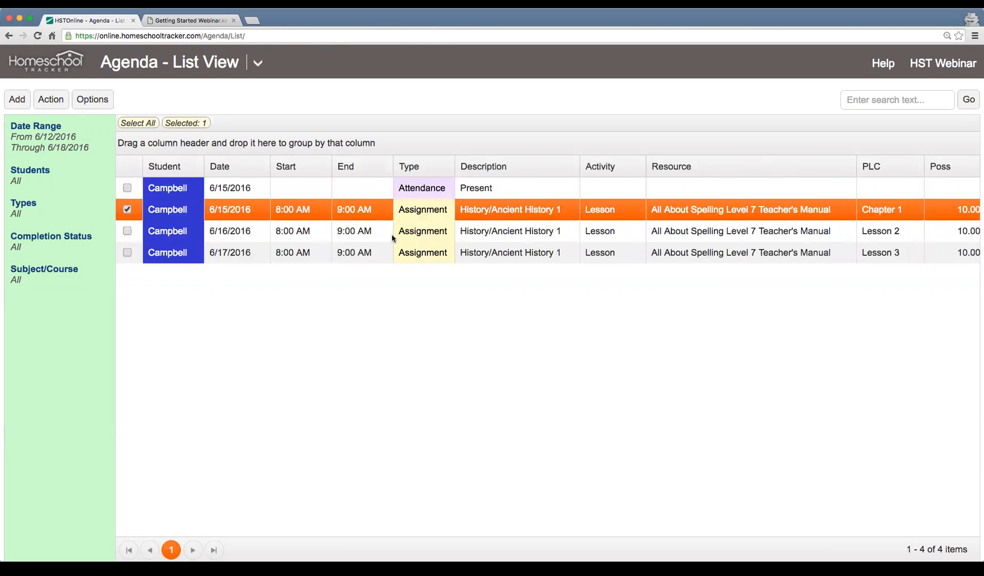
Step: Select only the Lesson 2 and Lesson 3 assignments and open them together in Multi-Edit Assignments
click(127, 232)
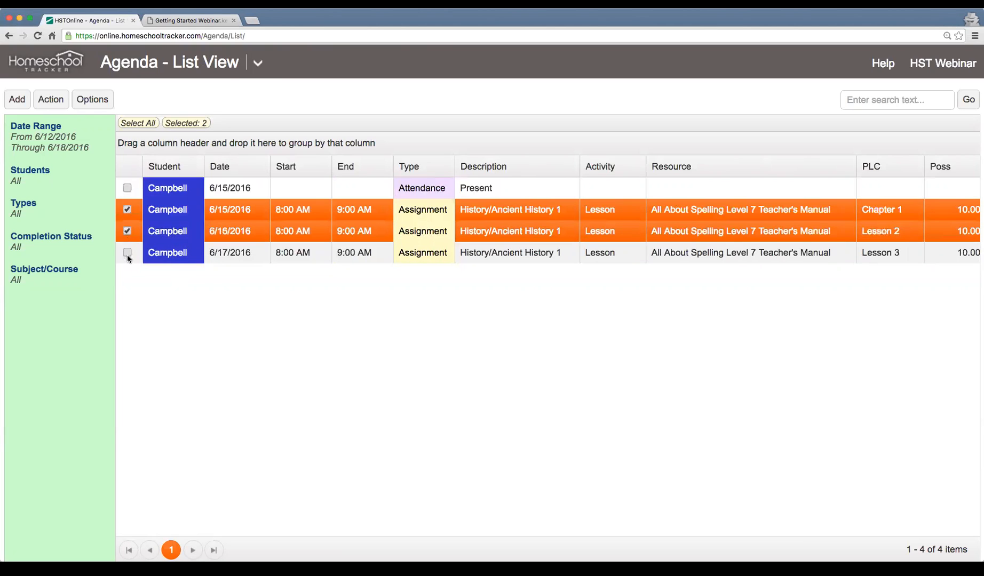
click(127, 253)
click(127, 210)
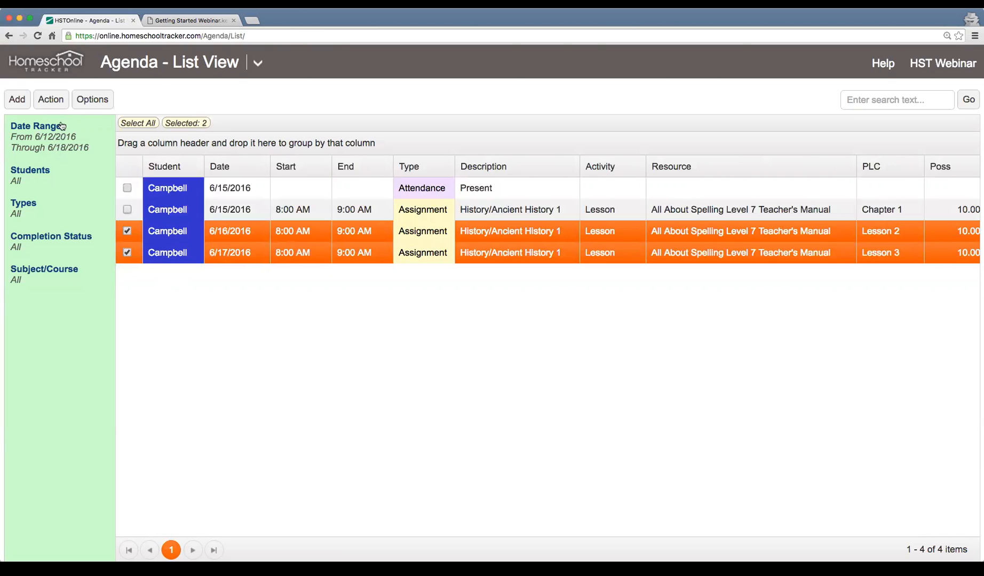
click(56, 102)
click(90, 188)
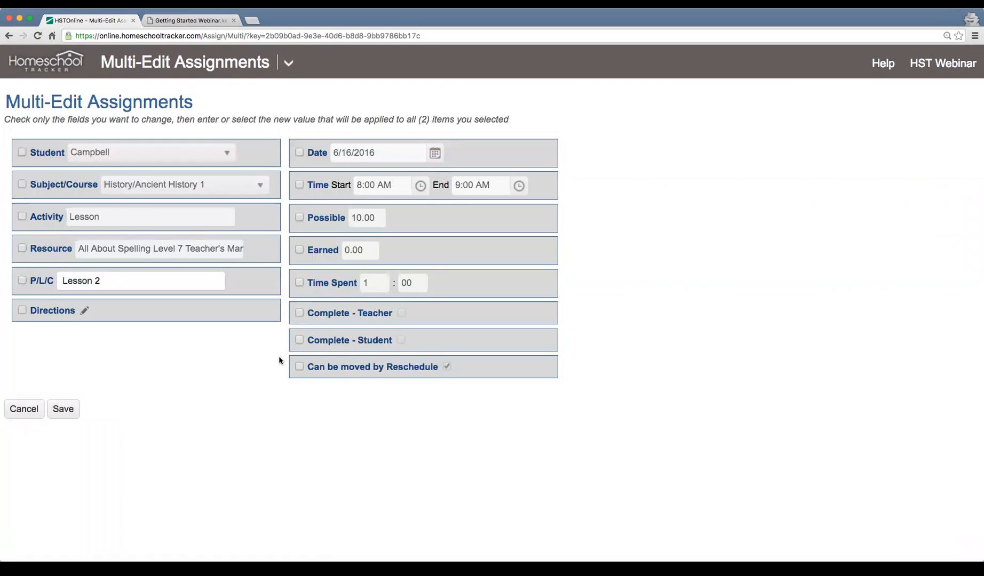
Step: Set Earned to 8 and mark Complete - Teacher for both selected assignments, and save the changes
click(300, 251)
click(368, 252)
text(8)
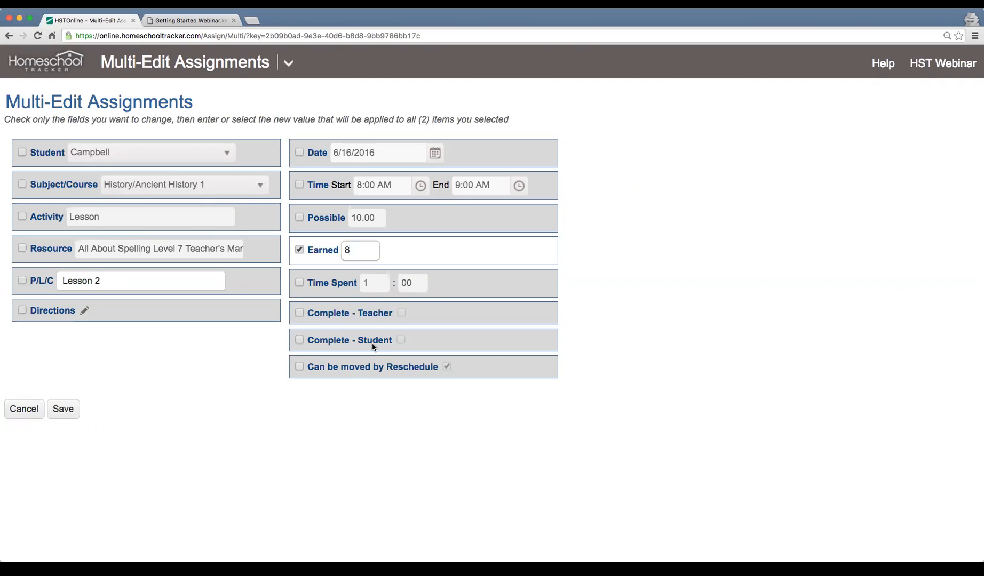
click(299, 313)
click(401, 313)
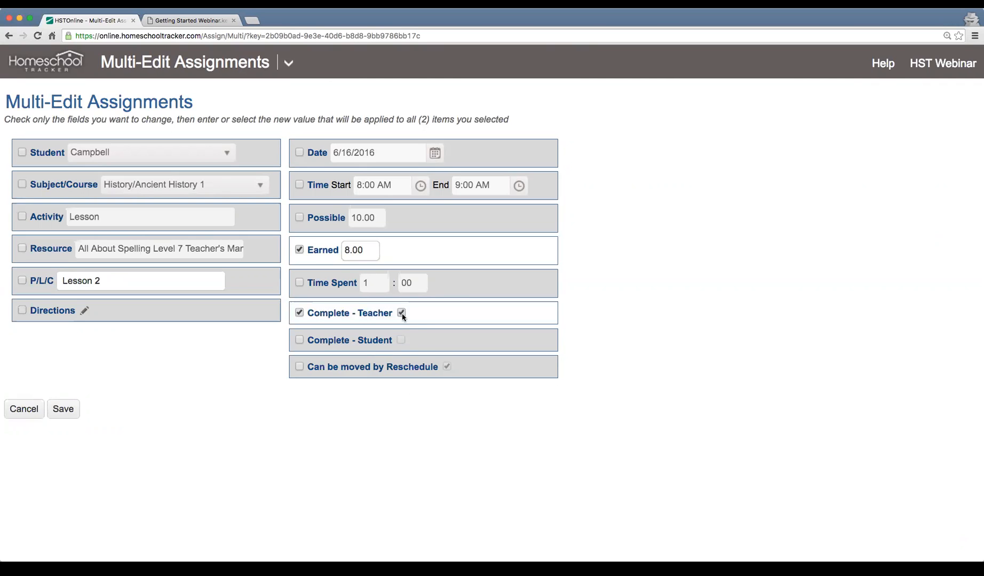
click(65, 410)
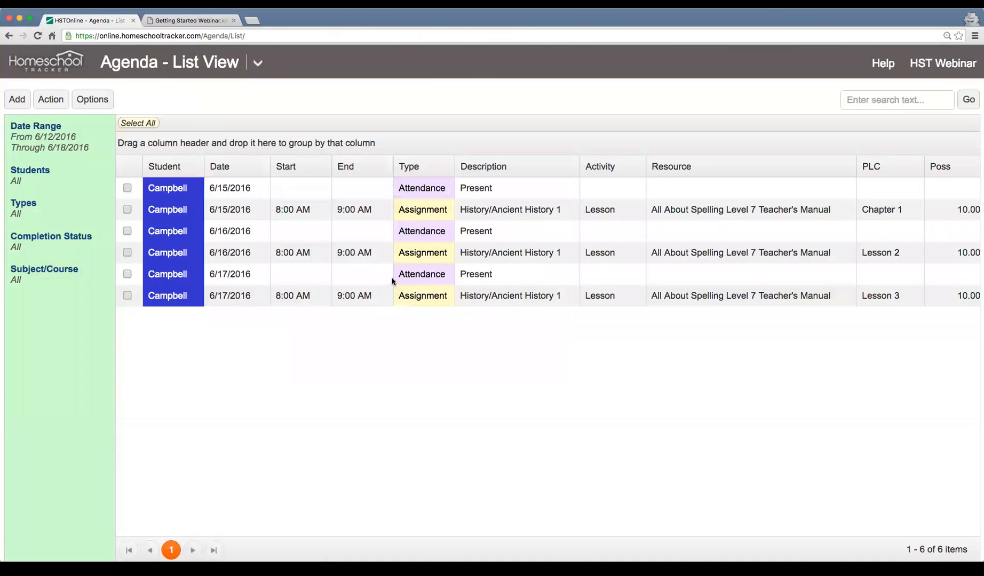
Step: Check the 6/16 and 6/17 attendance and assignment rows, including their earned points, grade and completion columns
click(491, 230)
click(504, 258)
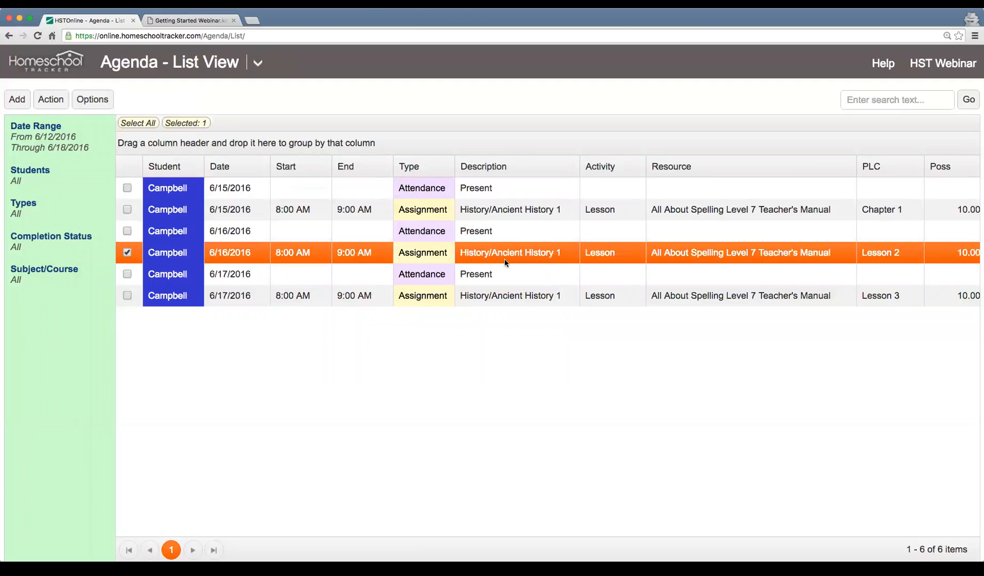
click(500, 273)
click(508, 238)
scroll(528, 260, right, 5)
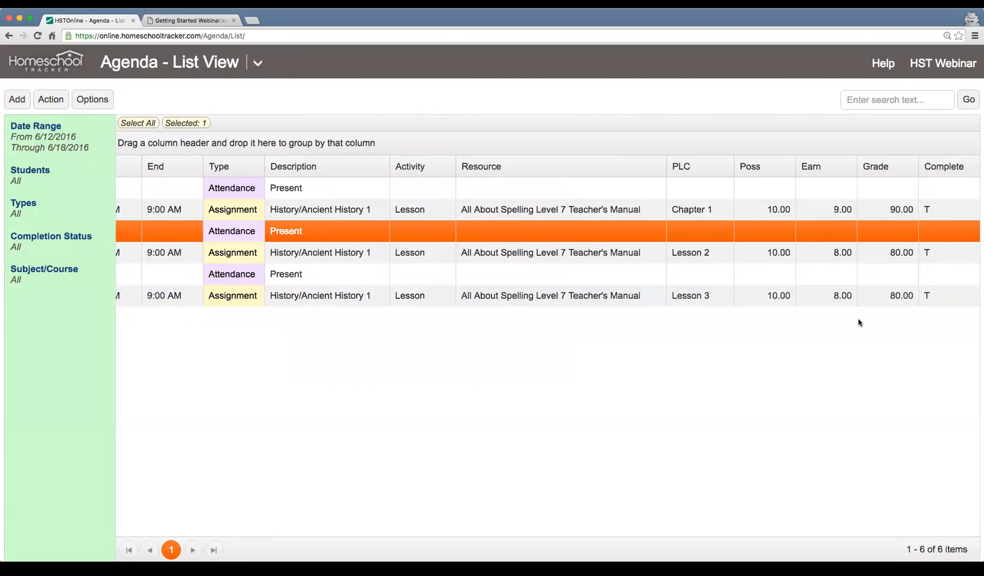
scroll(396, 255, left, 5)
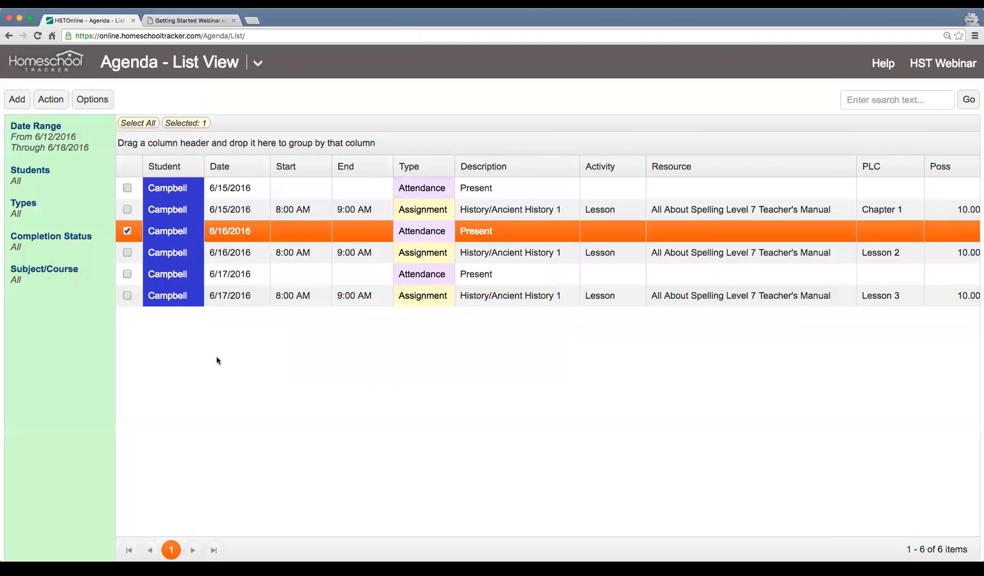
Step: Filter the agenda list to the Next Week date range, and recheck the date range filter without changing it
click(57, 140)
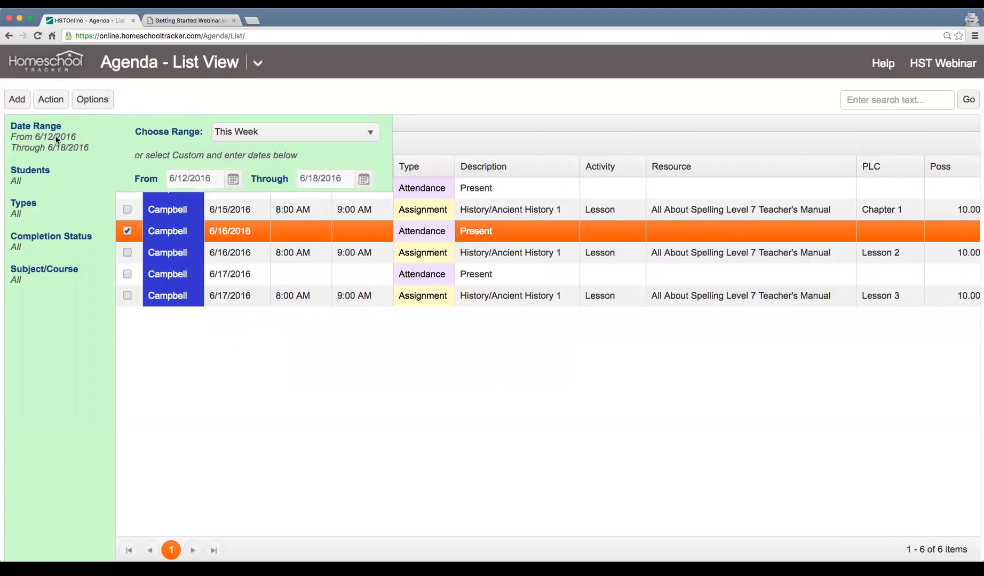
click(269, 138)
click(269, 138)
click(270, 139)
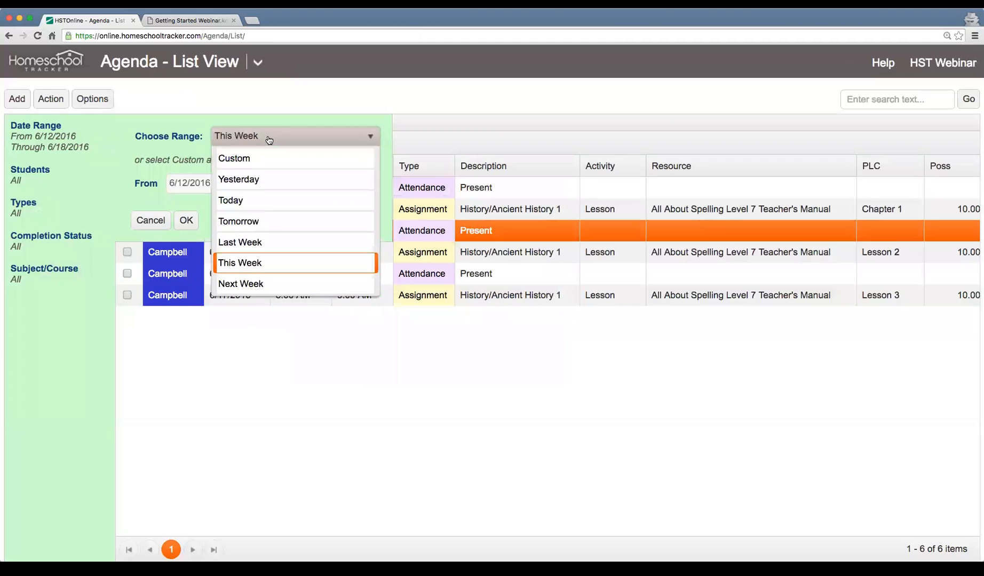
click(260, 283)
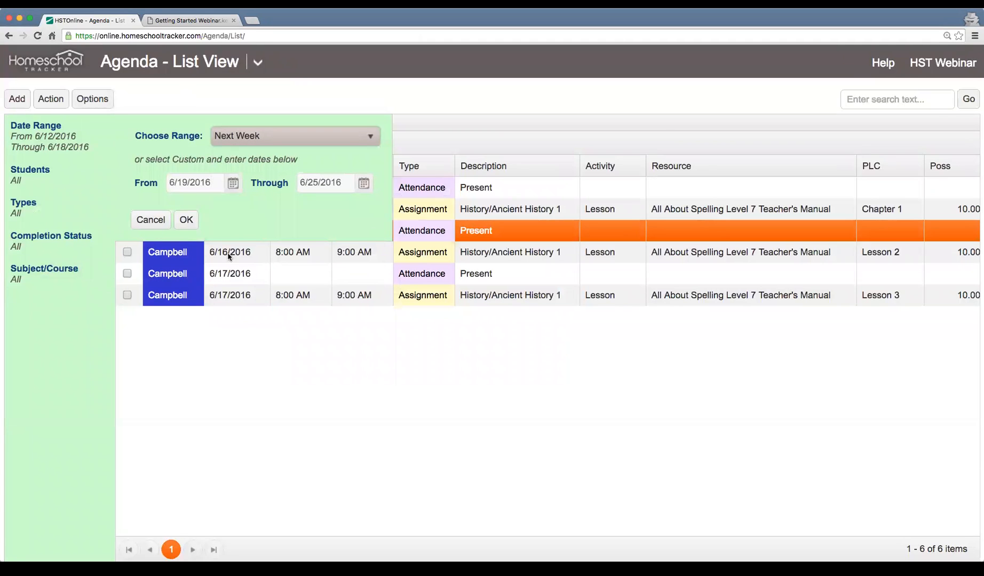
click(185, 225)
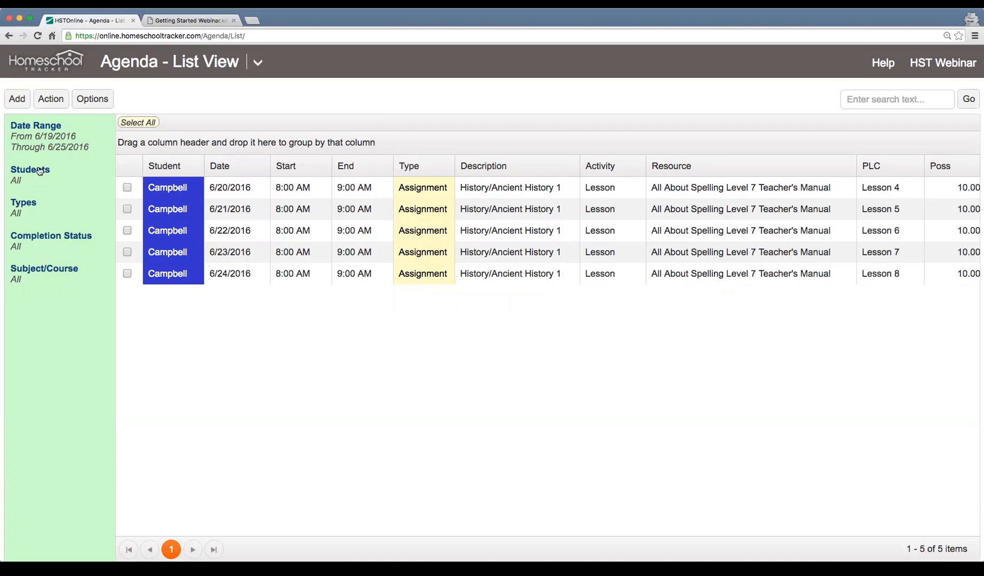
click(44, 142)
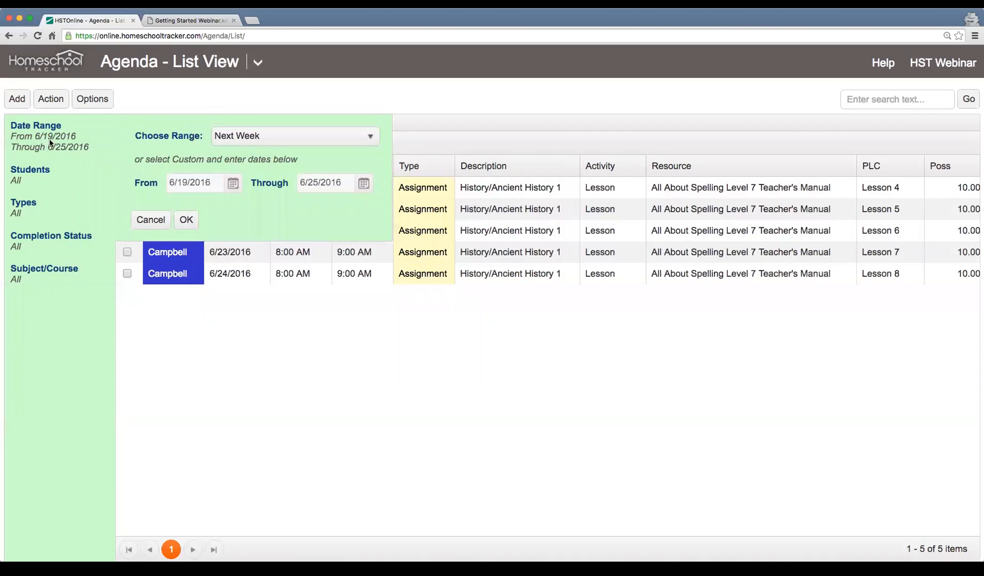
click(17, 182)
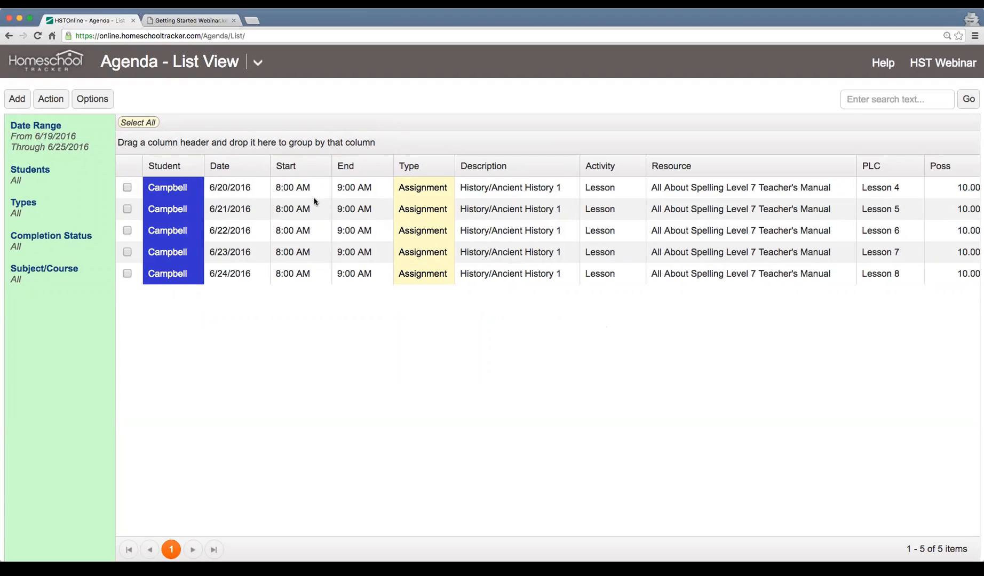
Step: Narrow the Date column slightly and sort the agenda list by date in ascending order
mouse_move(270, 166)
mouse_down()
mouse_move(283, 166)
mouse_move(268, 166)
mouse_up()
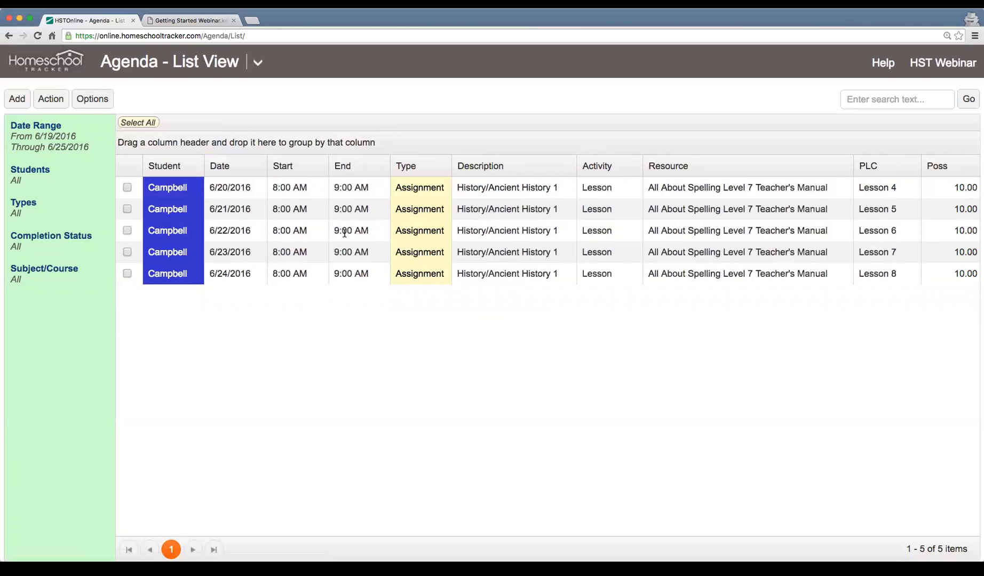
click(230, 169)
click(229, 168)
click(226, 170)
click(225, 170)
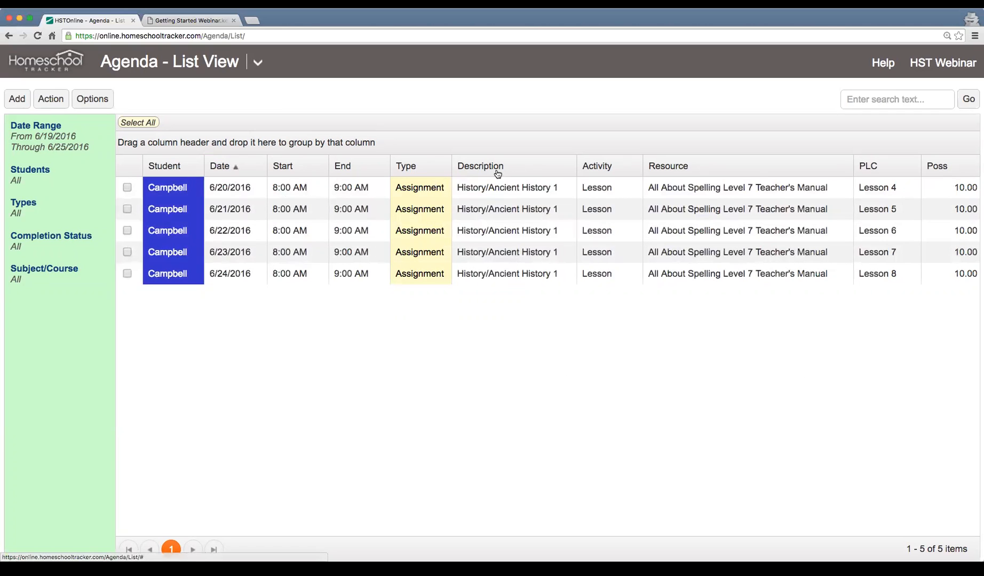
Step: Try a descending sort on PLC in addition to the date sort, and clear both sorts
click(880, 170)
click(895, 170)
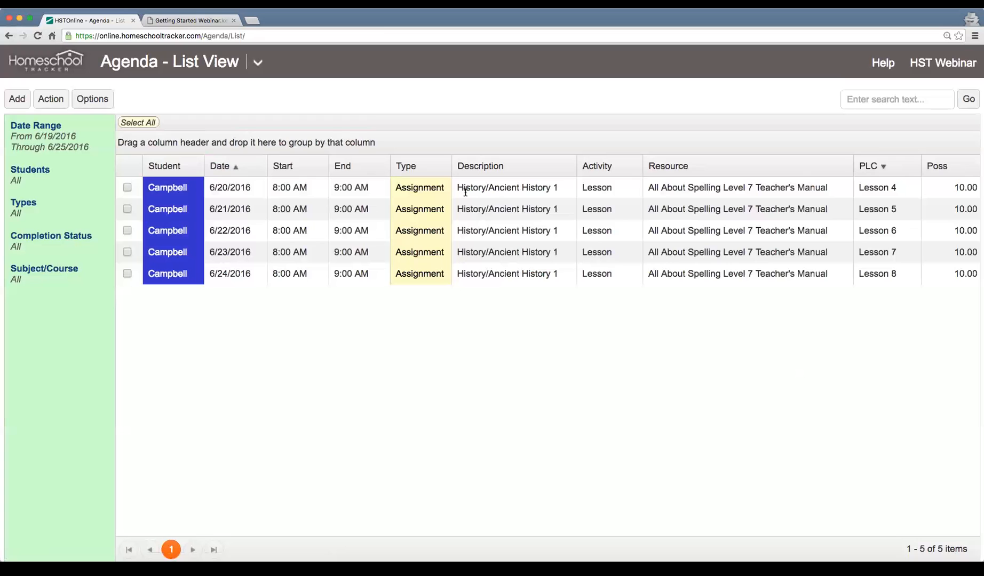
click(237, 170)
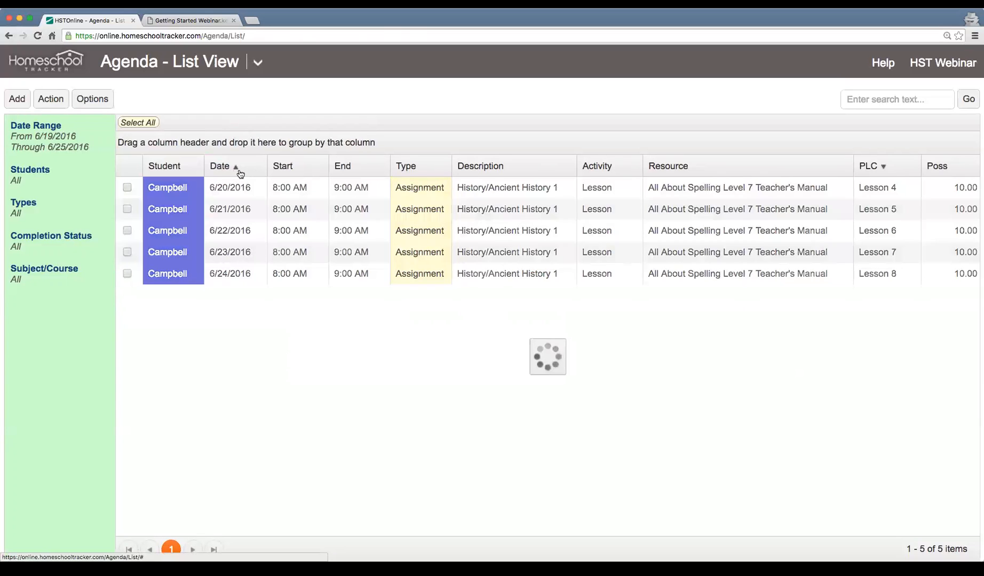
click(237, 169)
click(879, 180)
click(870, 171)
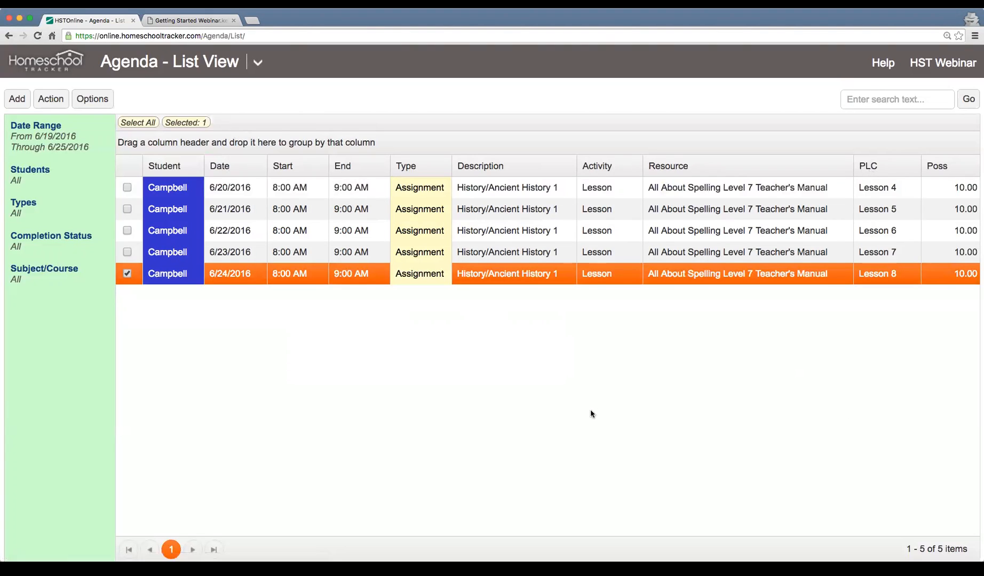
Step: Set the agenda list's date range back to This Week
click(282, 188)
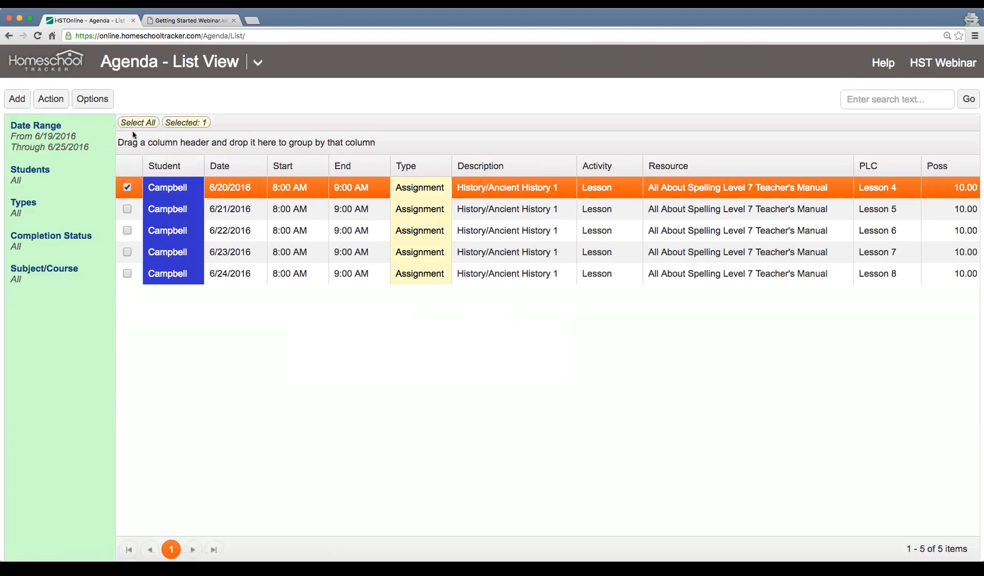
click(50, 142)
click(242, 138)
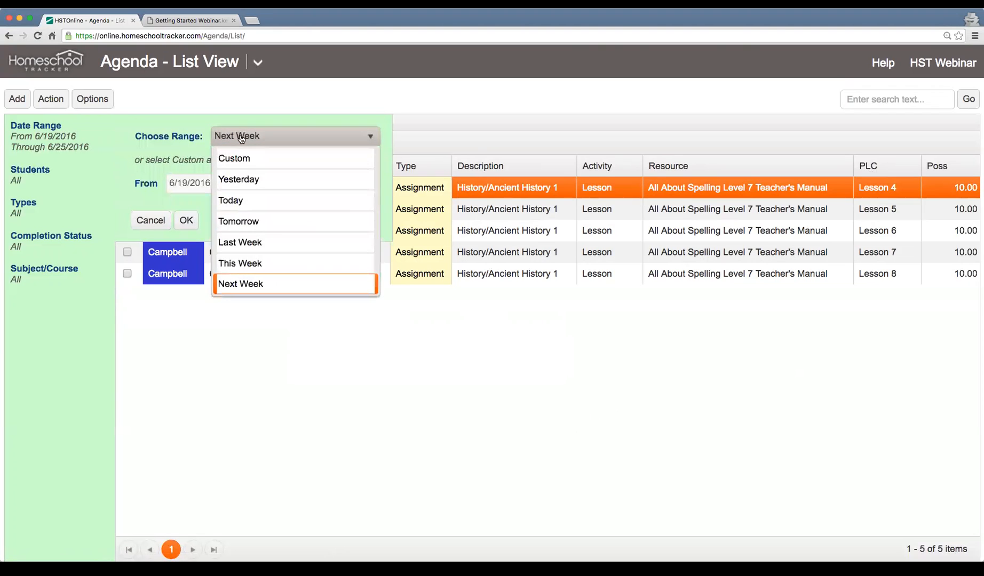
click(254, 263)
click(185, 220)
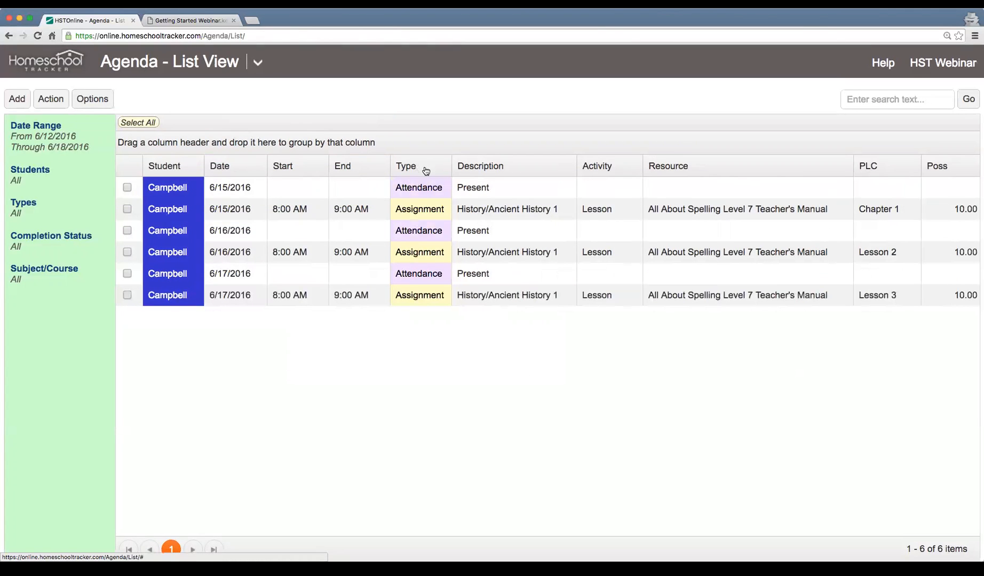
Step: Group the agenda list by Type, collapse and re-expand the Assignment and Attendance groups, and remove the grouping
drag(426, 171, 241, 137)
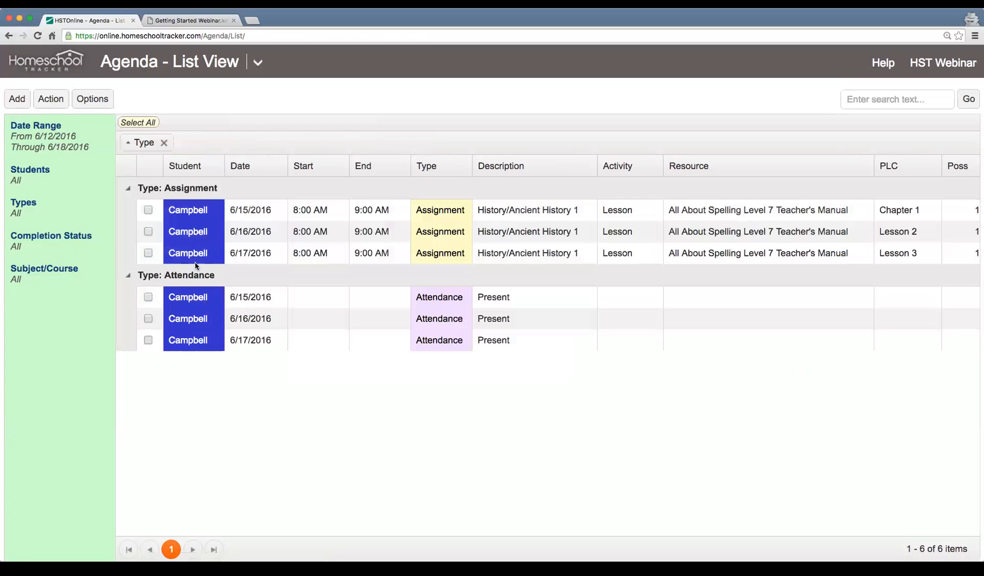
click(129, 190)
click(128, 210)
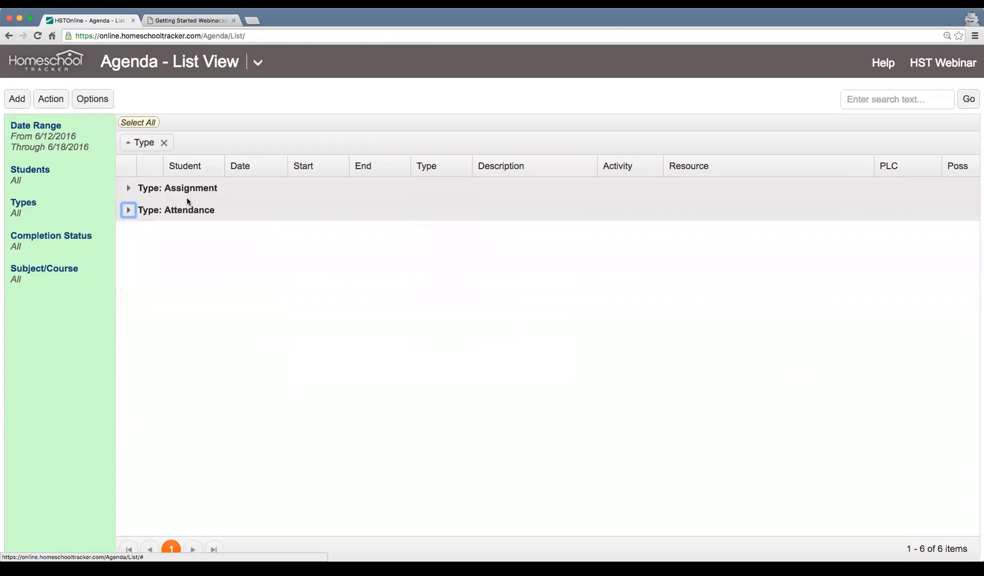
click(129, 189)
click(128, 276)
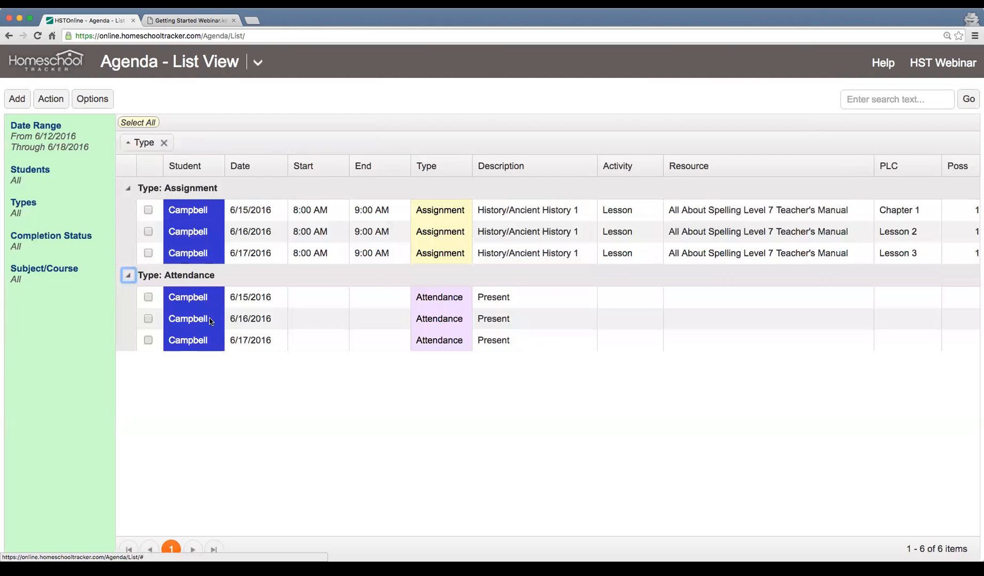
click(164, 143)
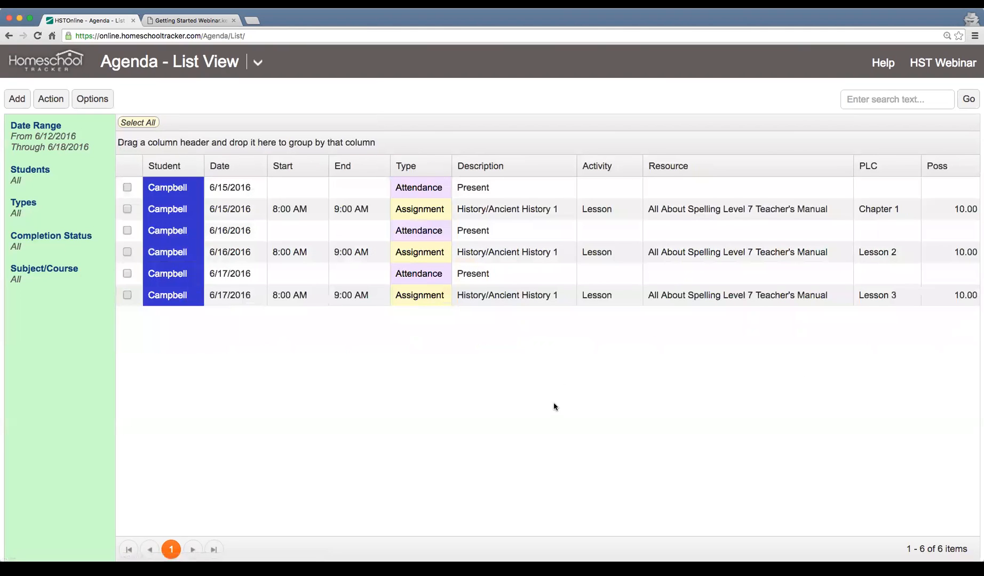
Step: Search the agenda list for "lesson" and clear the search filter
click(888, 100)
text(lesson)
key(Return)
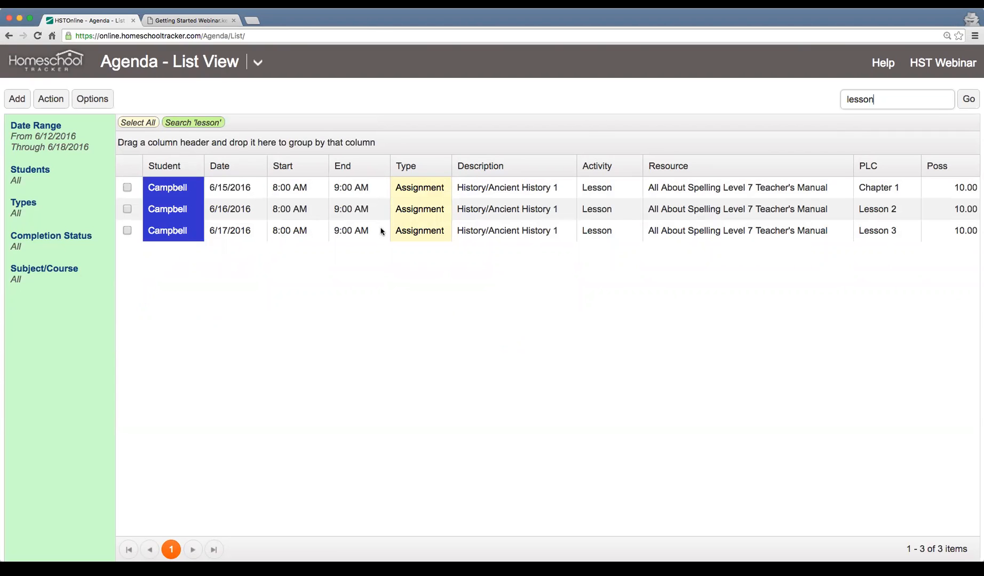
click(184, 128)
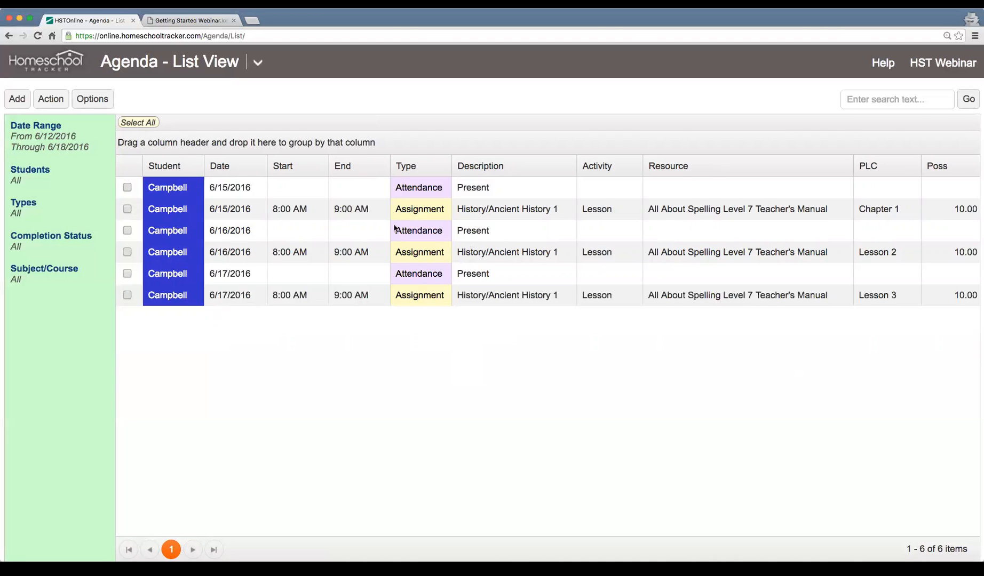
Step: Set the agenda list's date range to Custom, from 6/12/2016 through 6/30/2016
click(49, 149)
click(288, 136)
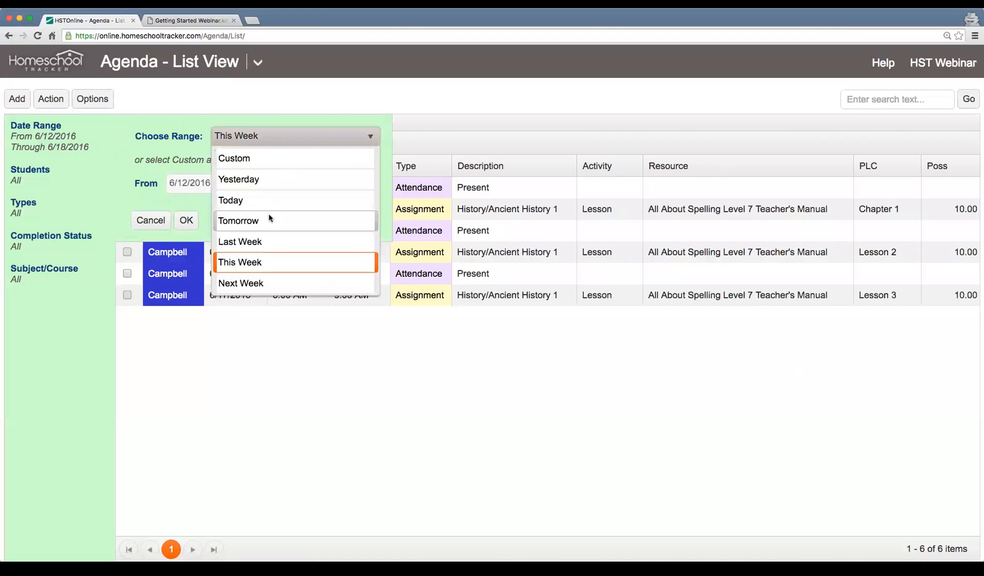
click(274, 158)
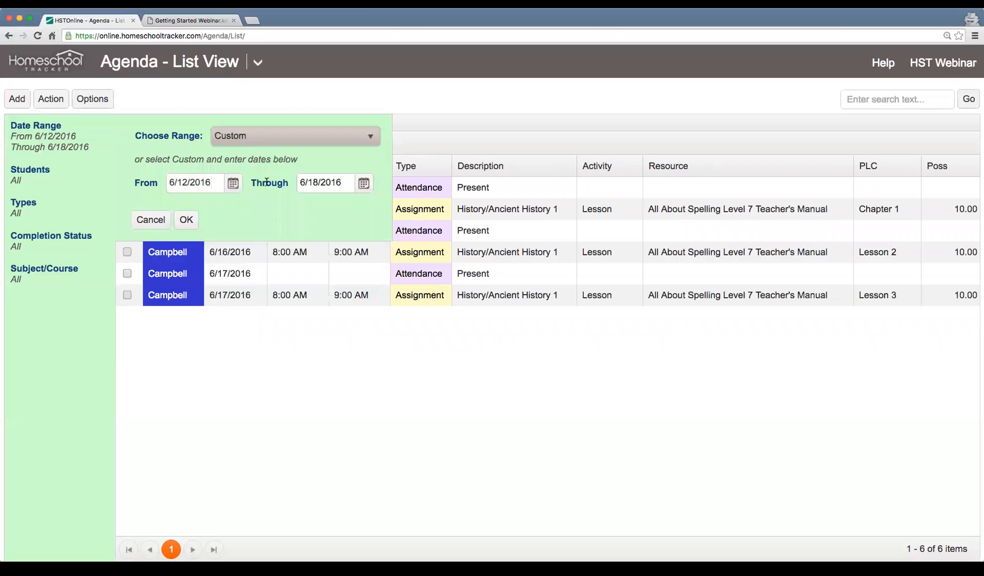
click(364, 185)
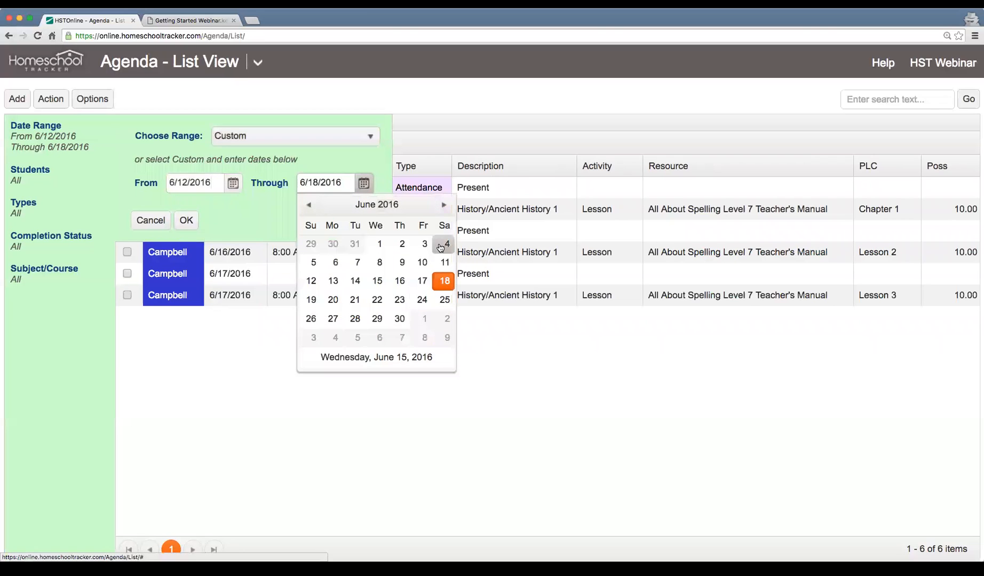
click(400, 318)
click(187, 220)
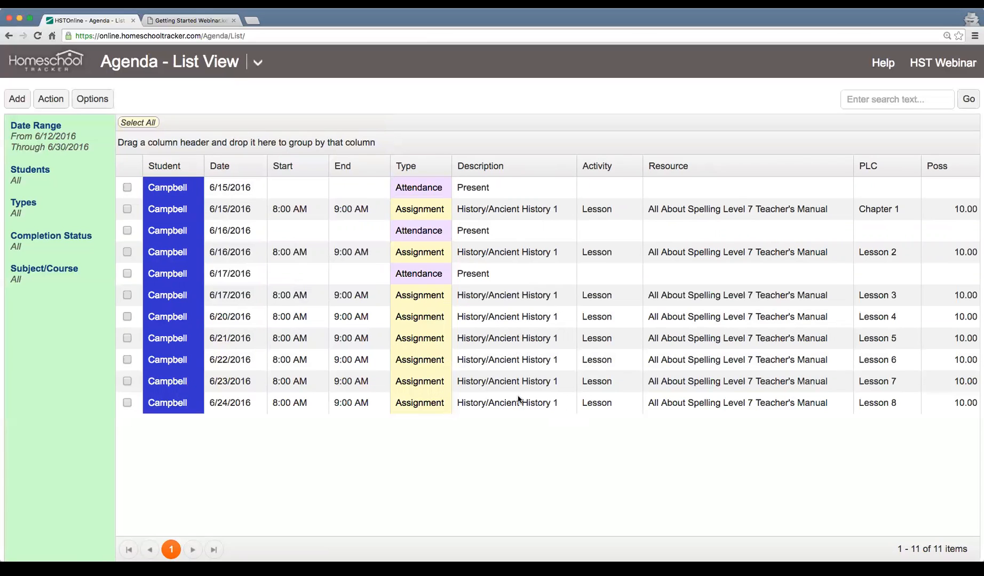
Step: Search the agenda list for "ancient"
click(897, 100)
text(ancien)
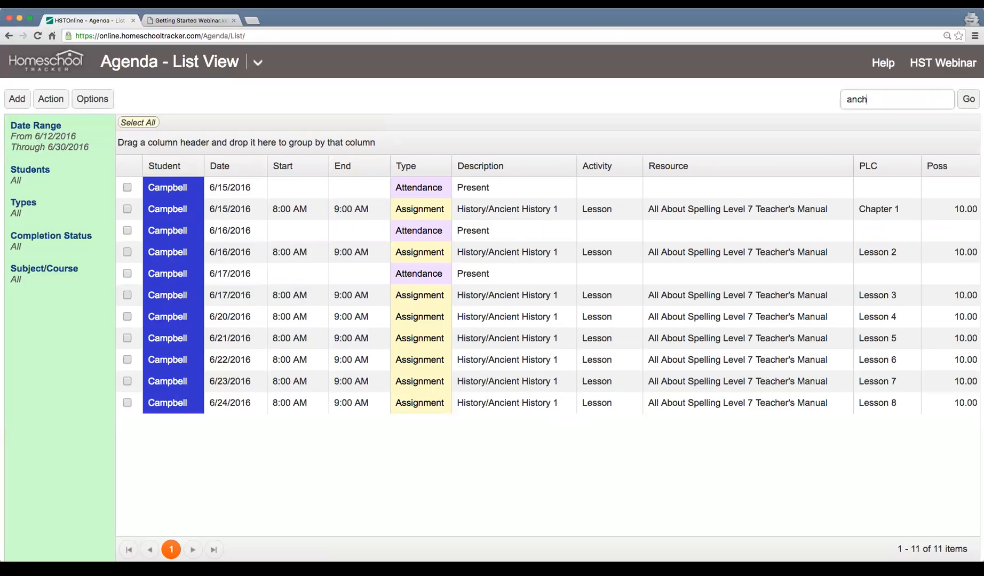
text(t)
key(Return)
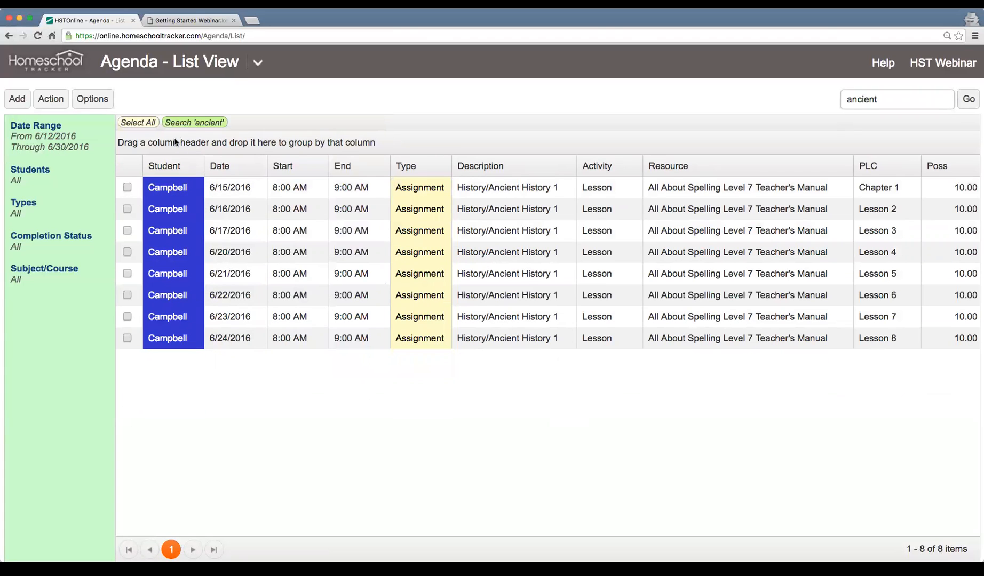
Step: Select all the assignments found by the "ancient" search and export them to a CSV file
click(140, 123)
click(51, 99)
click(75, 198)
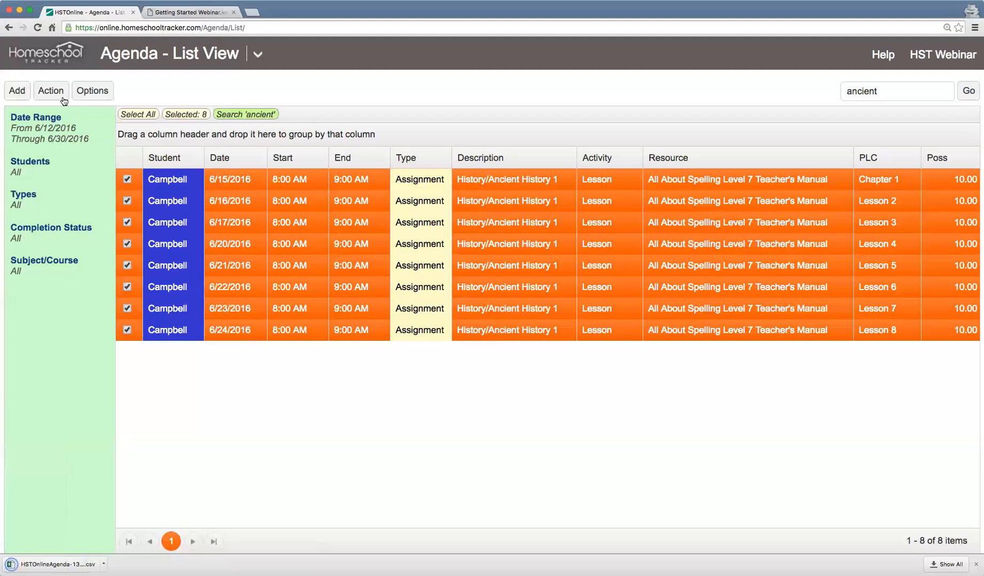
Step: Open the selected assignments in Multi-Edit, enable Subject/Course to view its choices, and cancel without saving
click(52, 92)
click(98, 176)
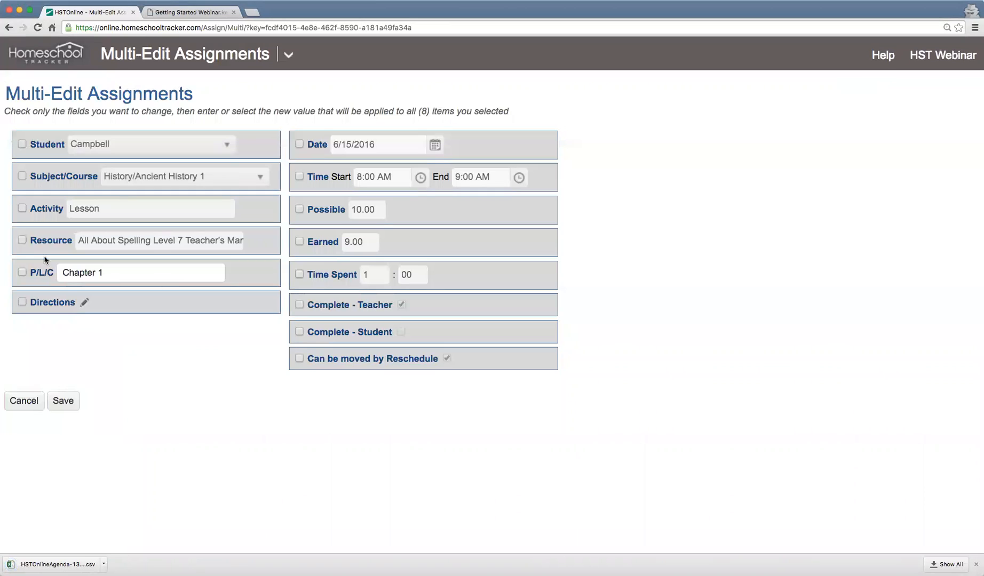
click(35, 176)
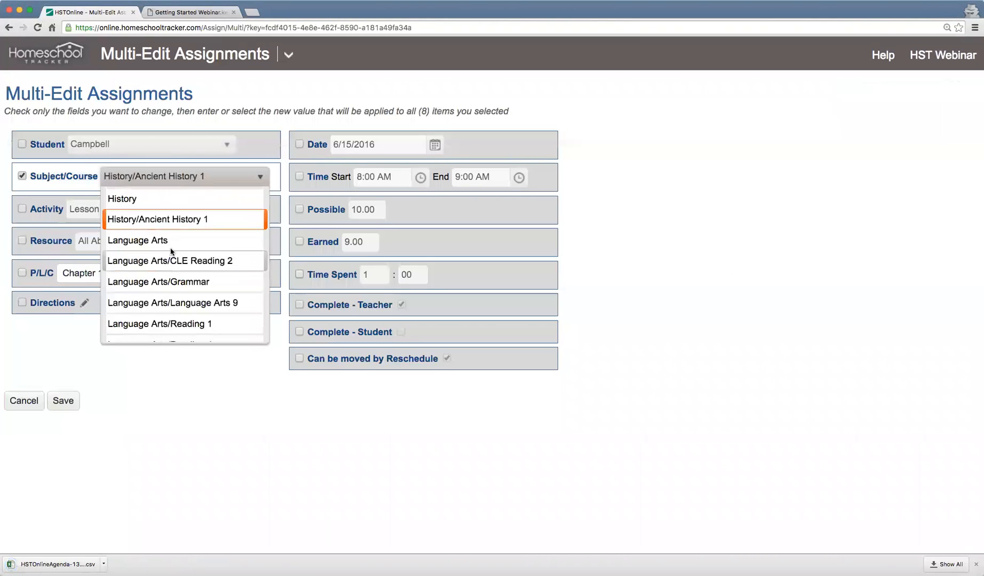
click(169, 183)
click(25, 404)
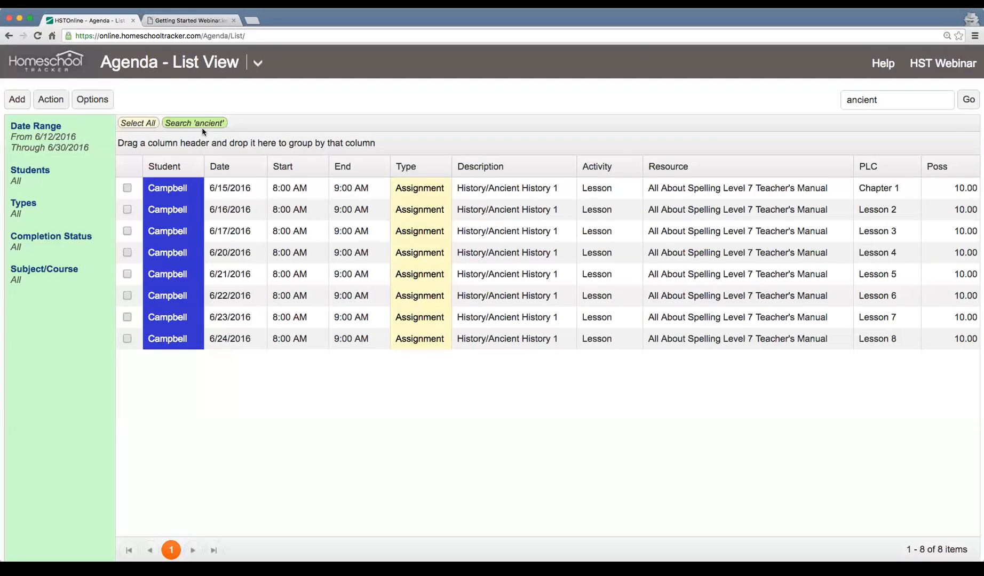
Step: Clear the "ancient" search filter and set the agenda list's date range back to This Week
click(203, 115)
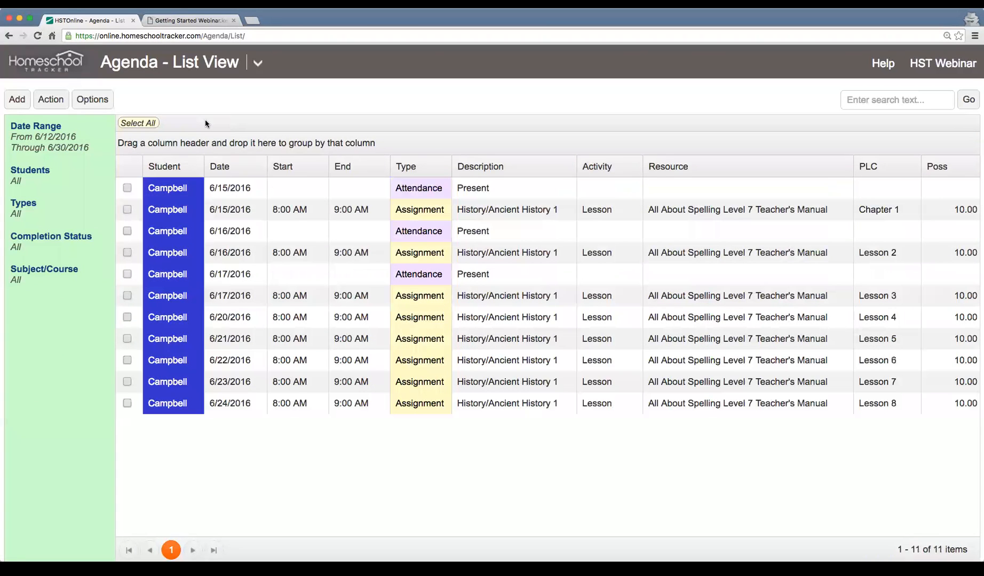
click(85, 138)
click(277, 138)
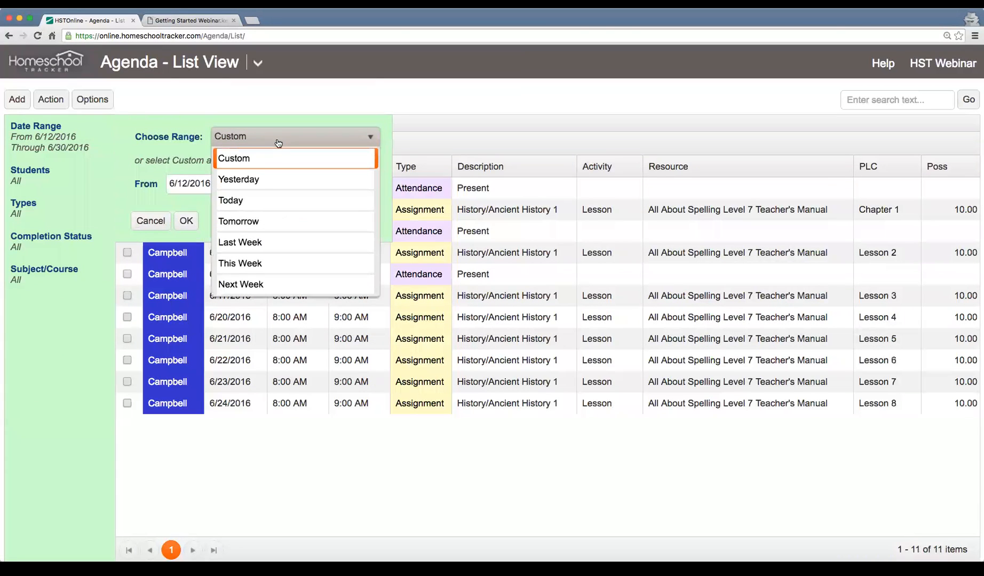
click(248, 263)
click(186, 220)
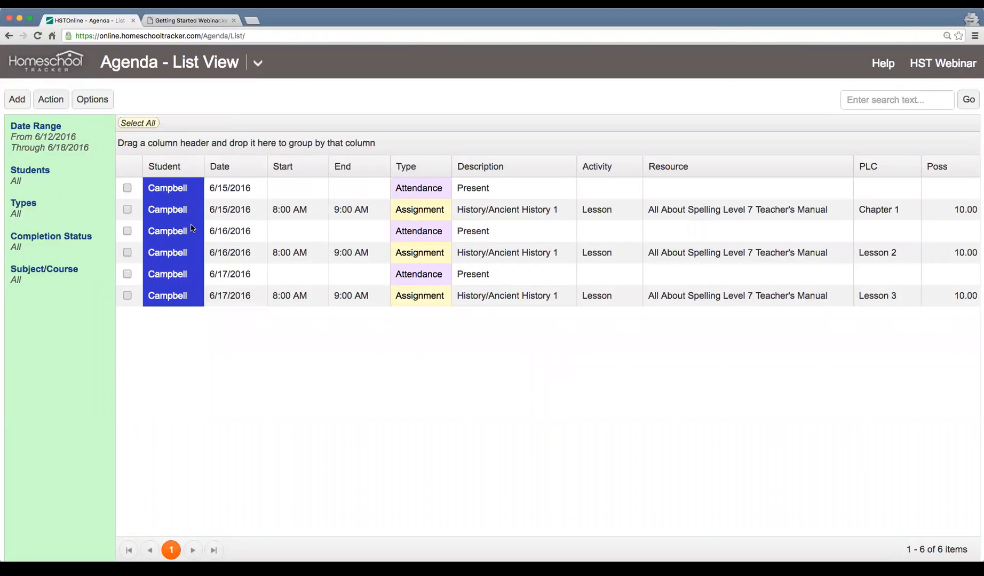
Step: Switch to the Getting Started webinar slides in the browser
key(ctrl+Tab)
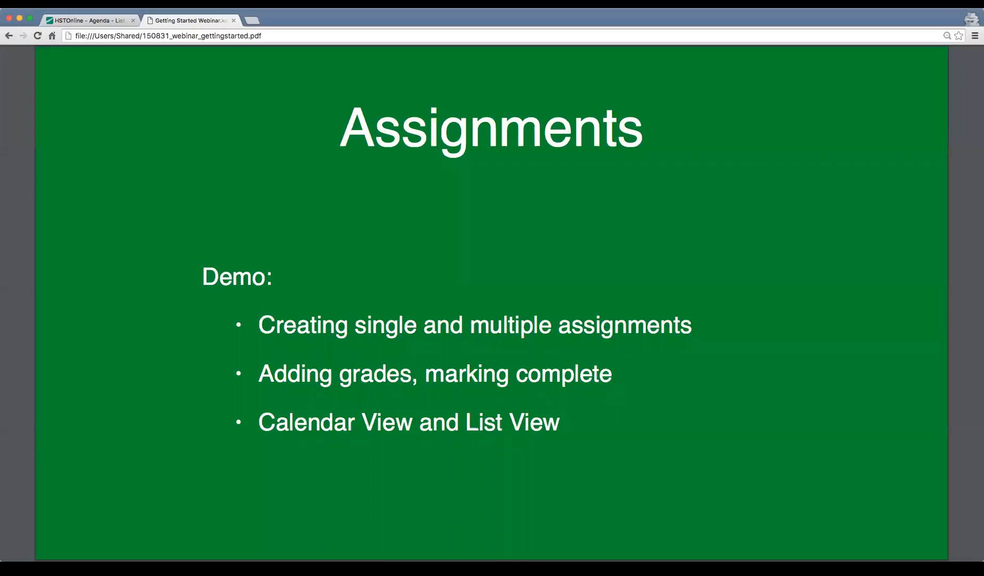
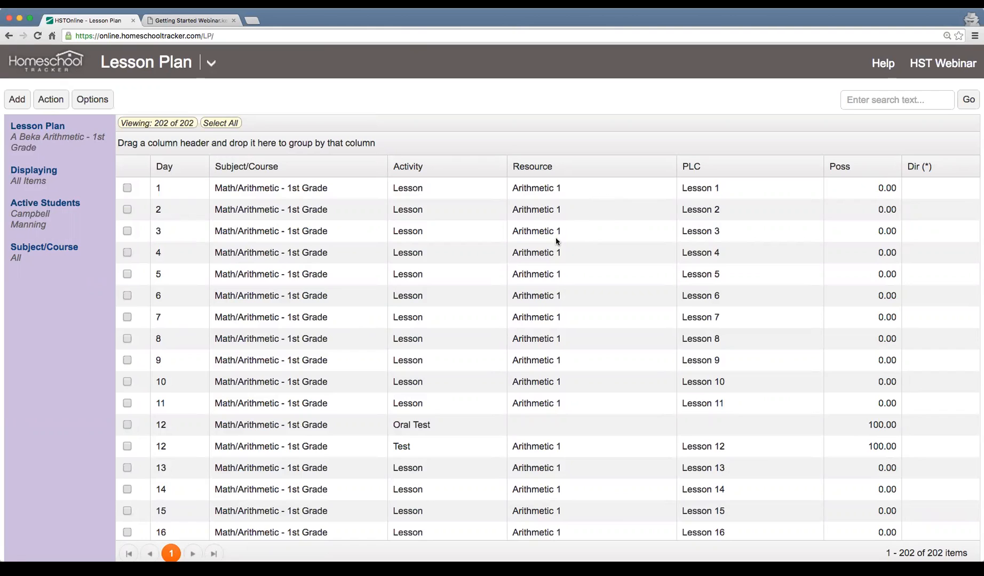
Step: Look through the items for days 1 to 8 in the A Beka Arithmetic - 1st Grade lesson plan
click(242, 191)
click(246, 205)
click(258, 232)
click(276, 252)
click(311, 270)
click(395, 296)
click(475, 321)
click(460, 342)
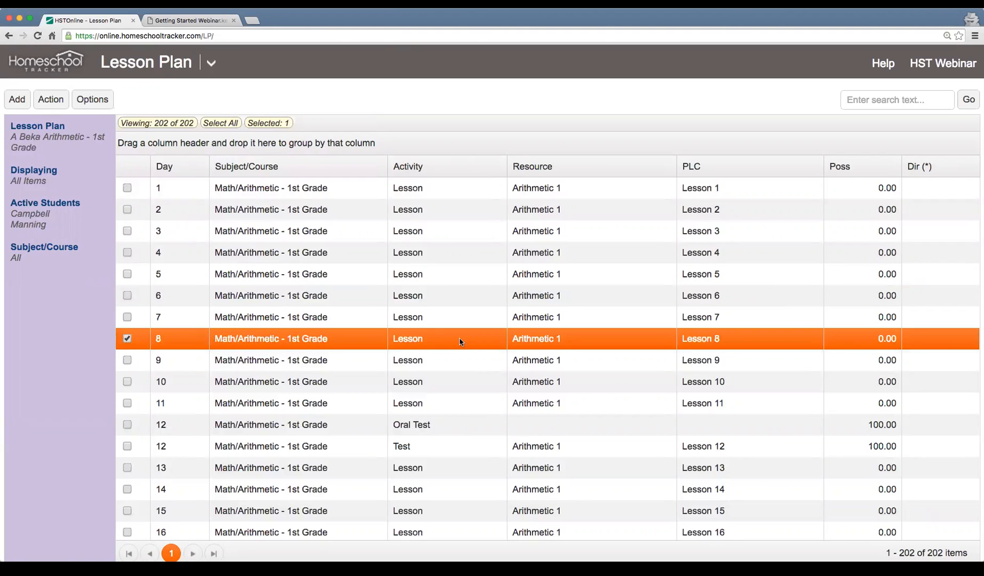
Step: Open the Day 1 lesson plan item to view its details and close it without saving
click(558, 191)
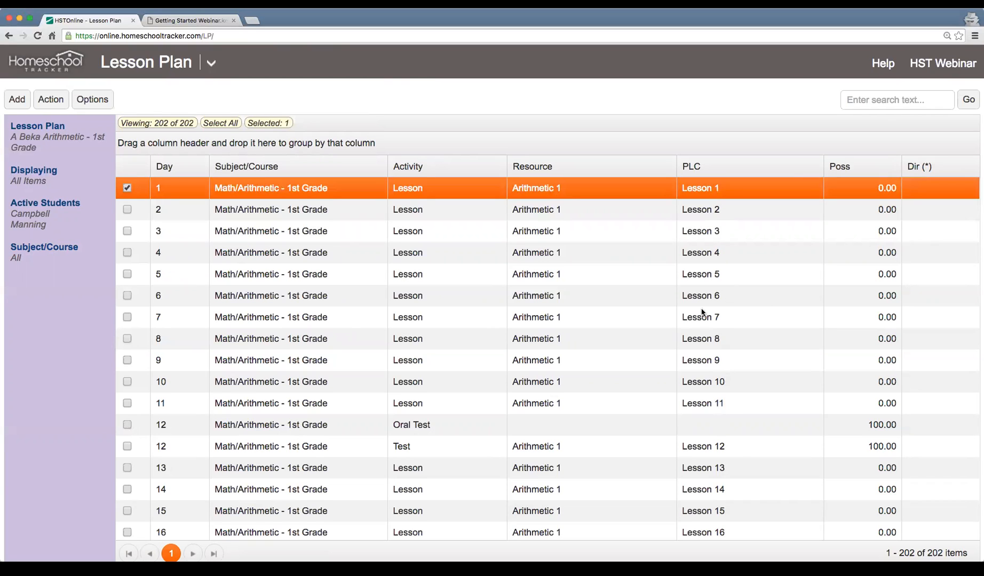
double_click(305, 190)
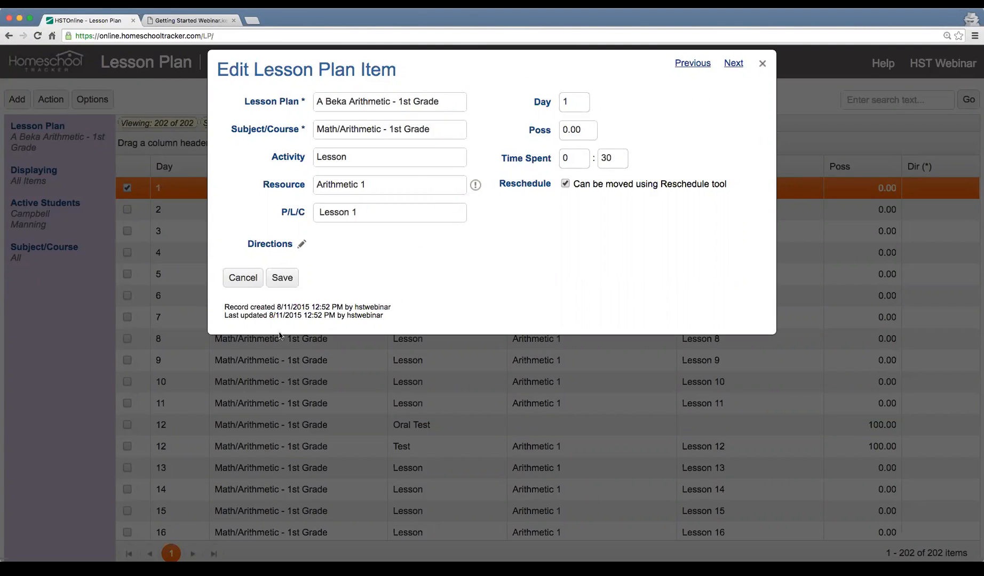
click(243, 279)
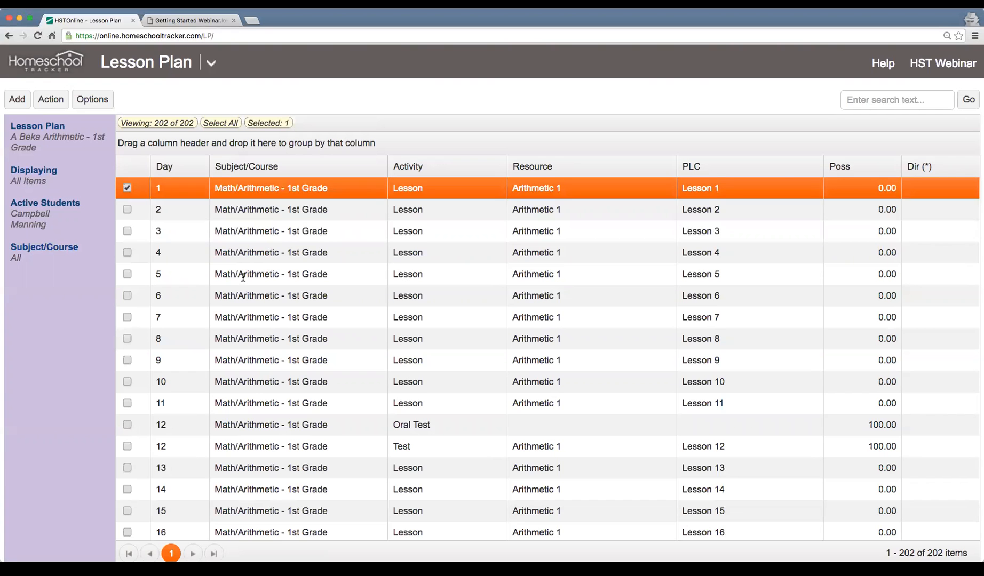
Step: Examine the lesson plan's daily lessons and the Oral Test and Test items on day 12
scroll(358, 304, down, 2)
scroll(358, 302, down, 1)
scroll(358, 303, up, 3)
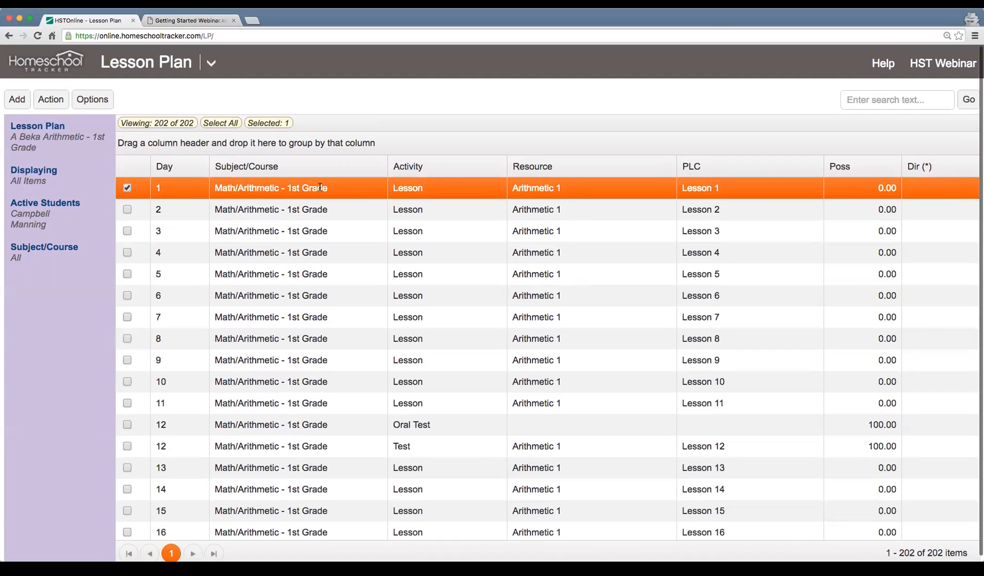
click(324, 212)
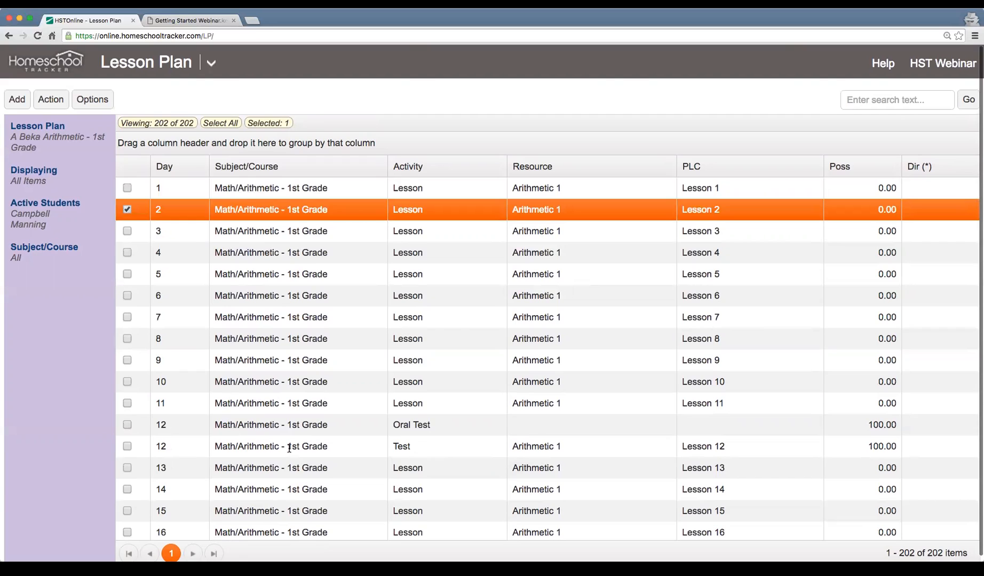
click(290, 428)
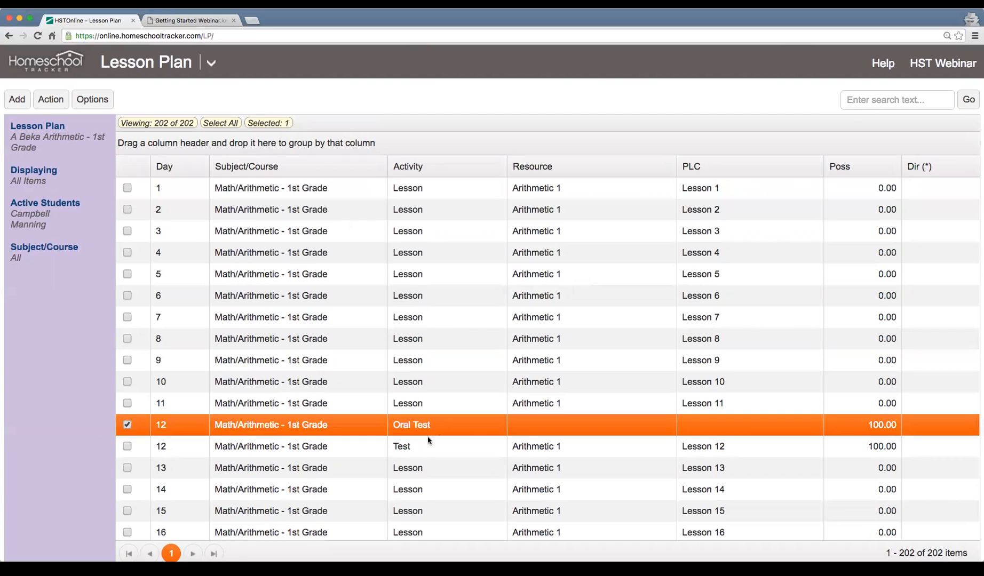
click(421, 448)
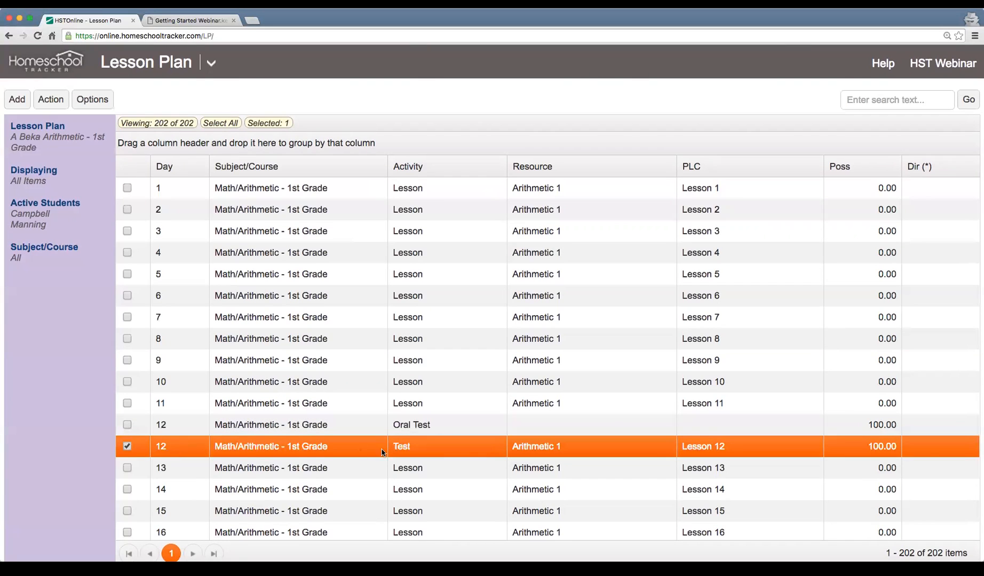
Step: Examine the last item of the lesson plan and the total item count, and return to the first day
scroll(464, 450, down, 20)
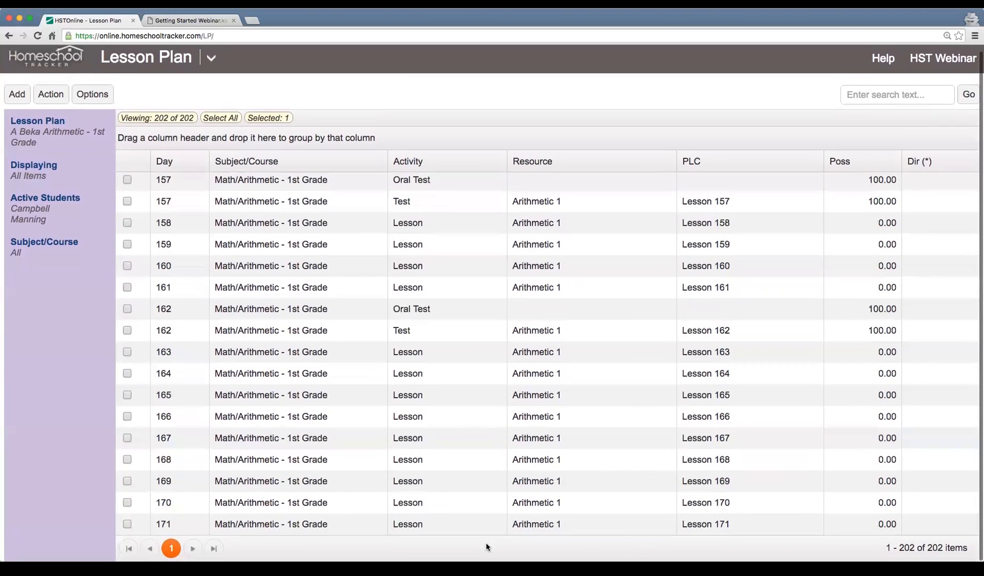
click(311, 525)
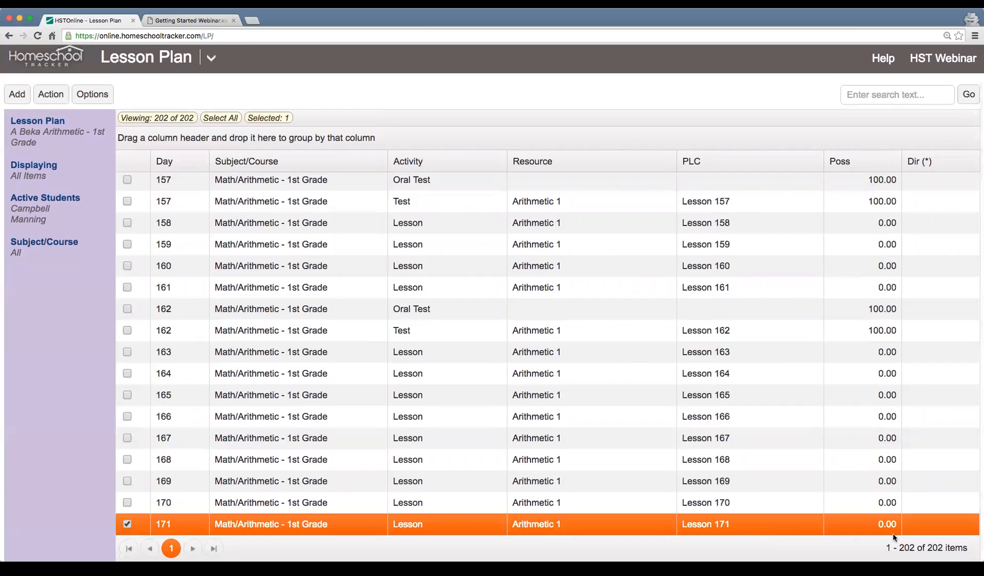
drag(926, 549, 964, 548)
scroll(397, 320, up, 20)
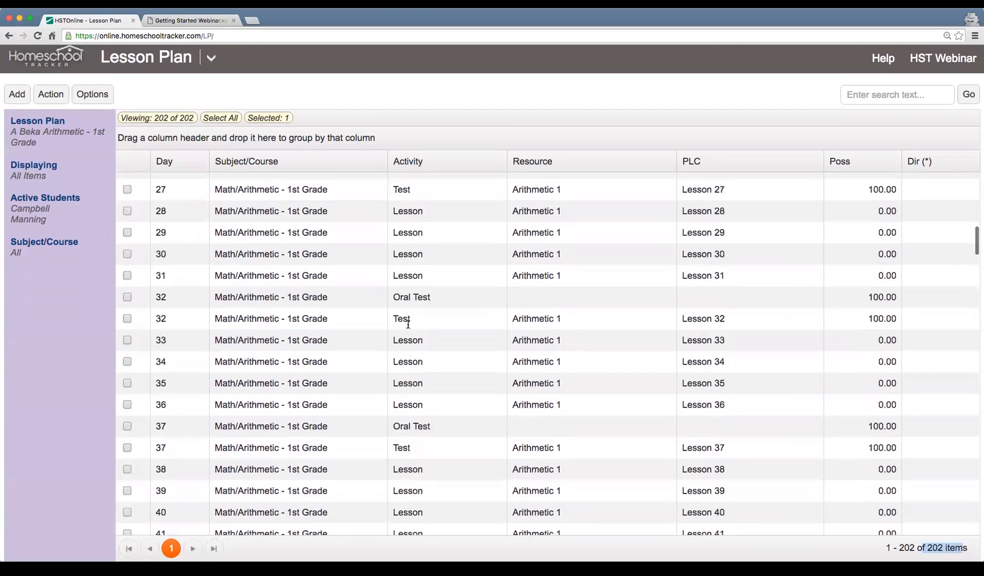
scroll(407, 324, up, 1)
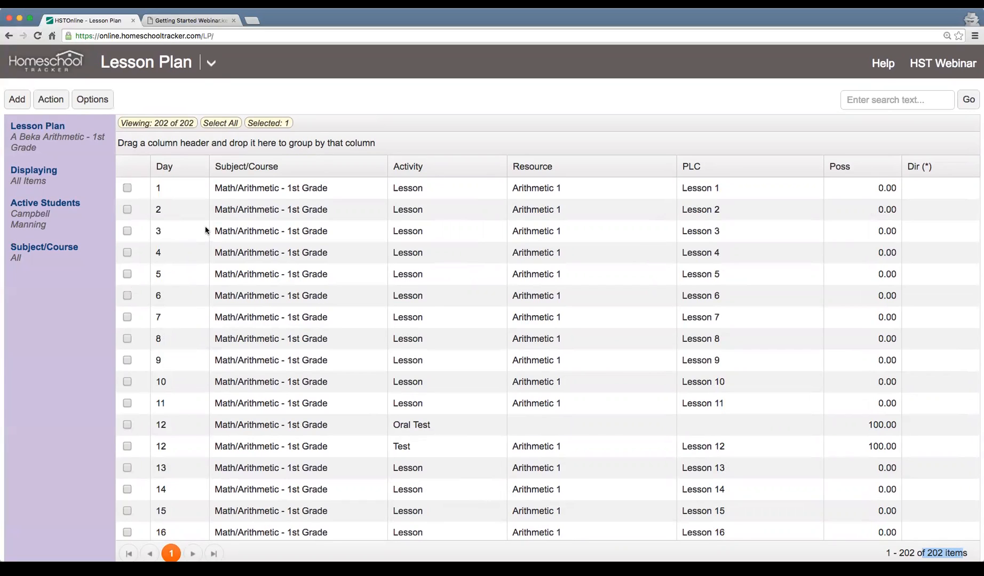
Step: Check the Lesson Plans slide in the webinar slides and return to the Homeschool Tracker lesson plan
click(169, 20)
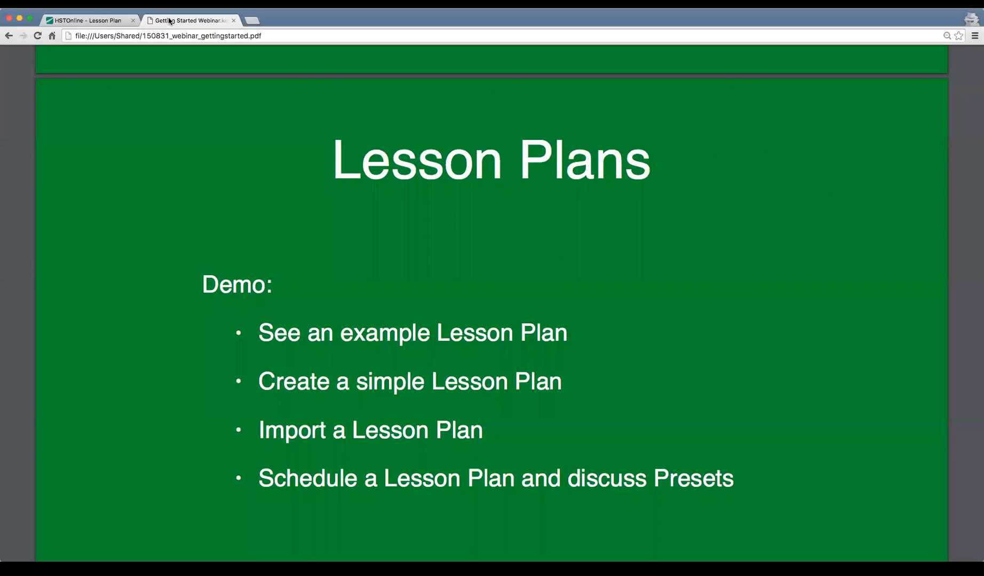
click(95, 22)
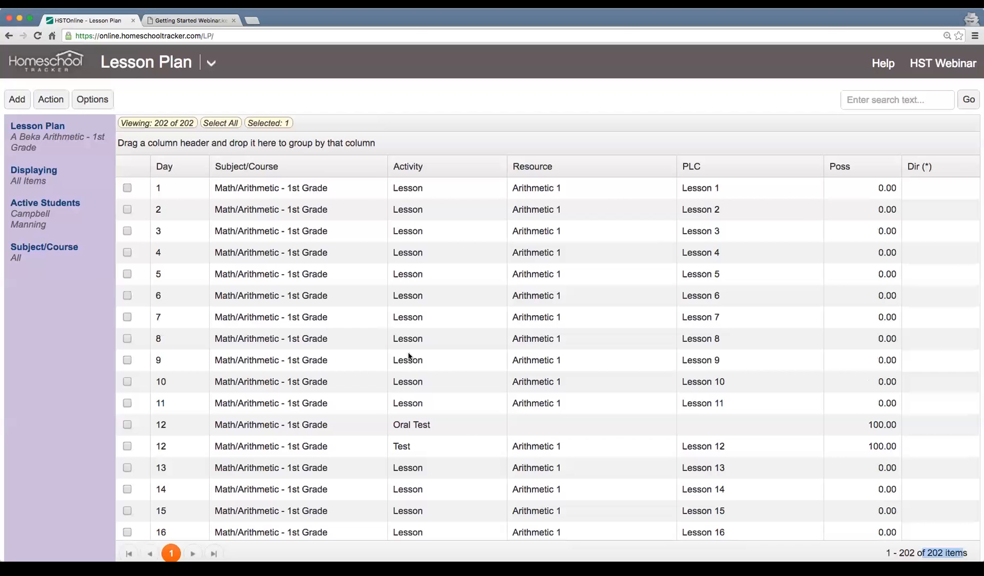
Step: Start adding multiple lesson plan items and name their lesson plan "Sample Plan"
click(14, 97)
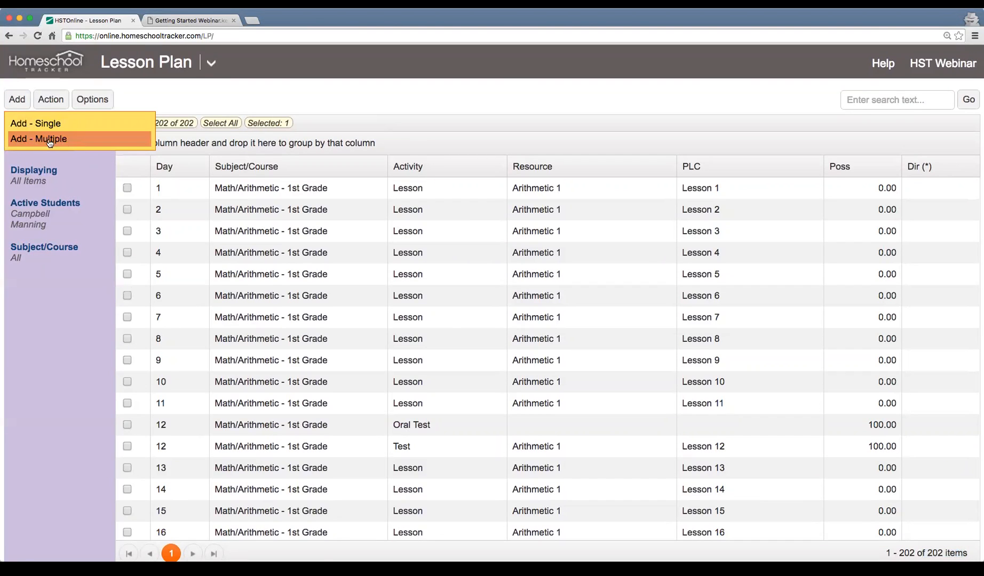
click(74, 142)
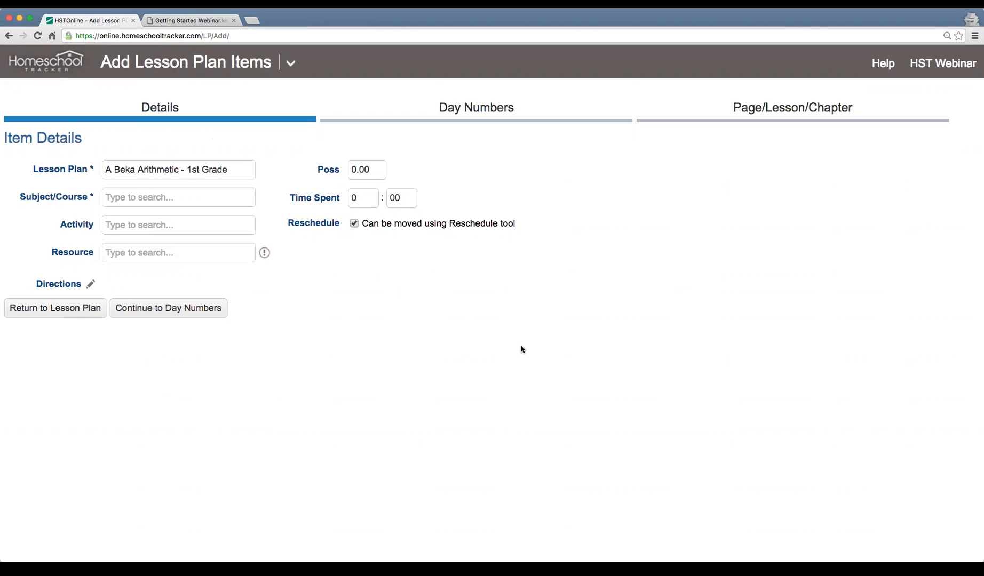
drag(38, 164, 82, 164)
click(243, 171)
drag(240, 170, 72, 173)
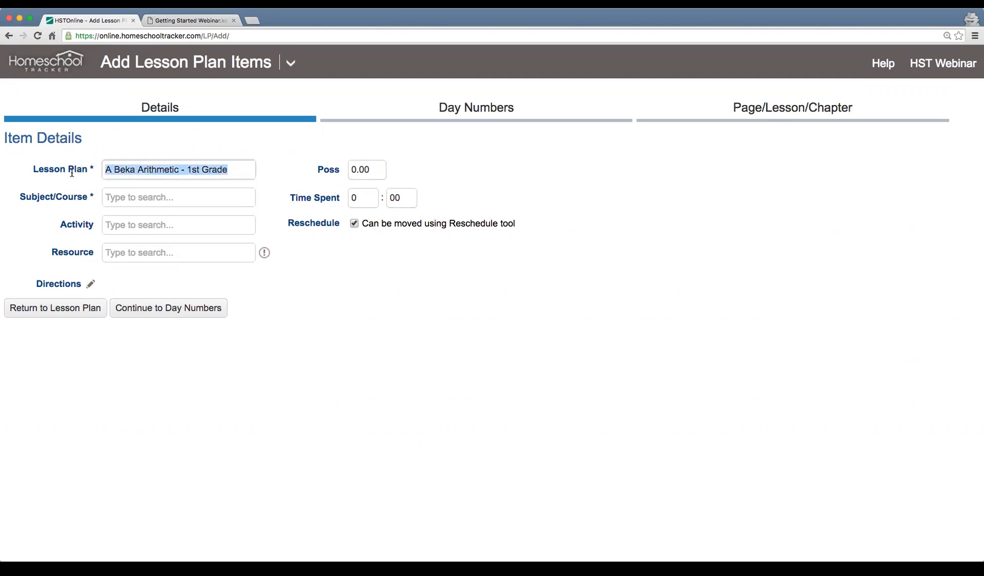
key(BackSpace)
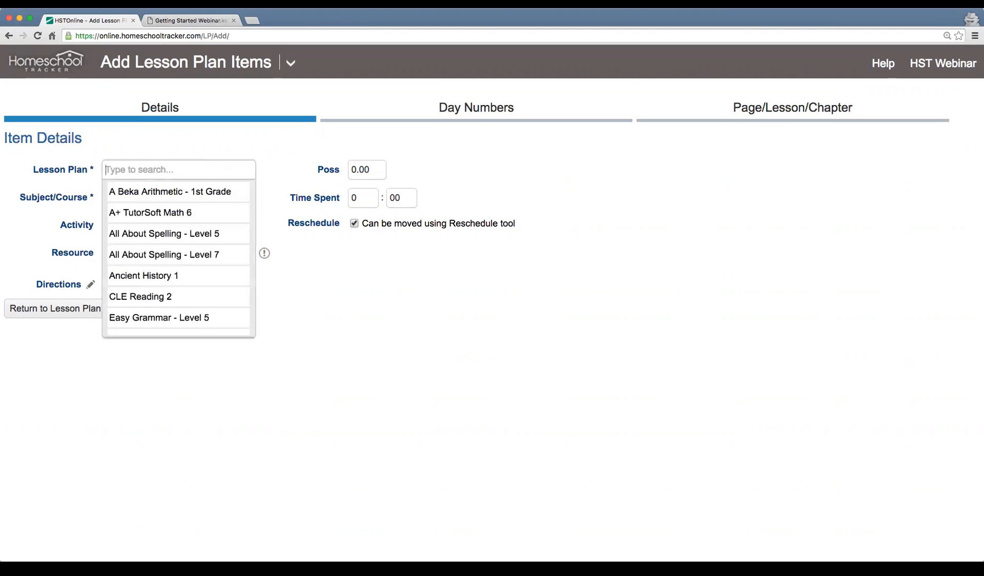
text(Sam)
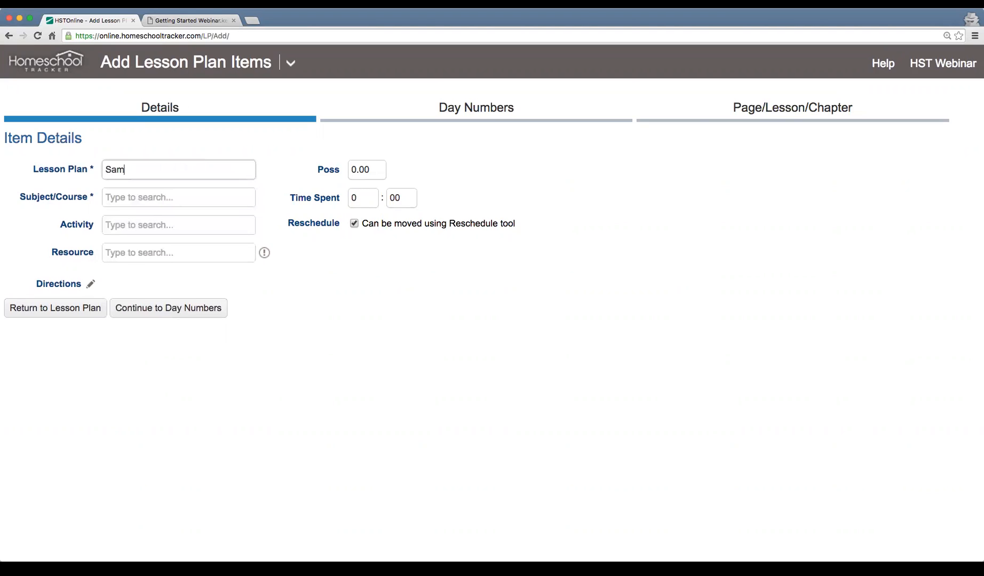
text(ple Plan)
key(BackSpace)
key(BackSpace)
text(a)
Step: Set the new lesson plan items' subject/course to History/Ancient History 1 and their activity to Lesson
click(105, 198)
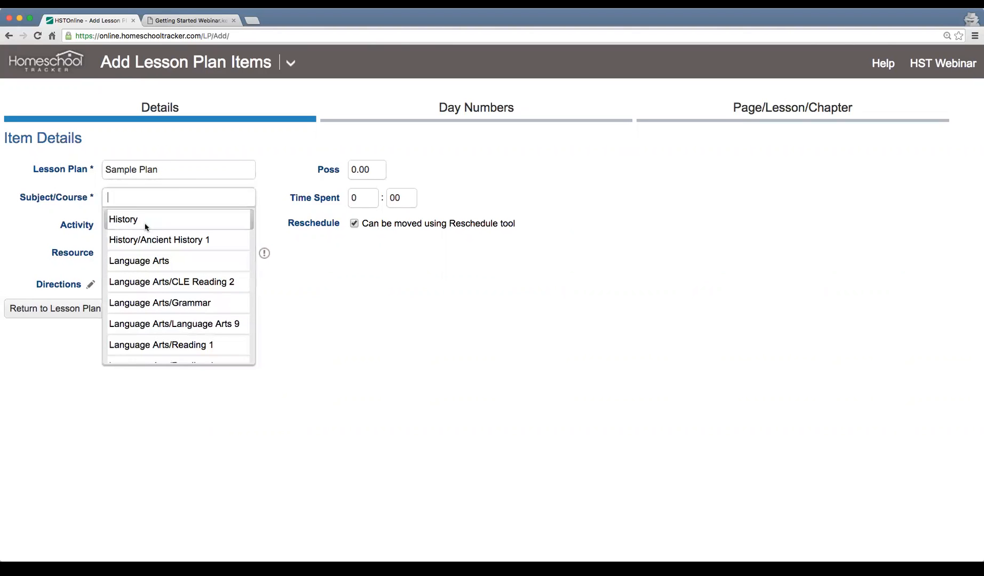
click(178, 244)
click(172, 227)
text(Less)
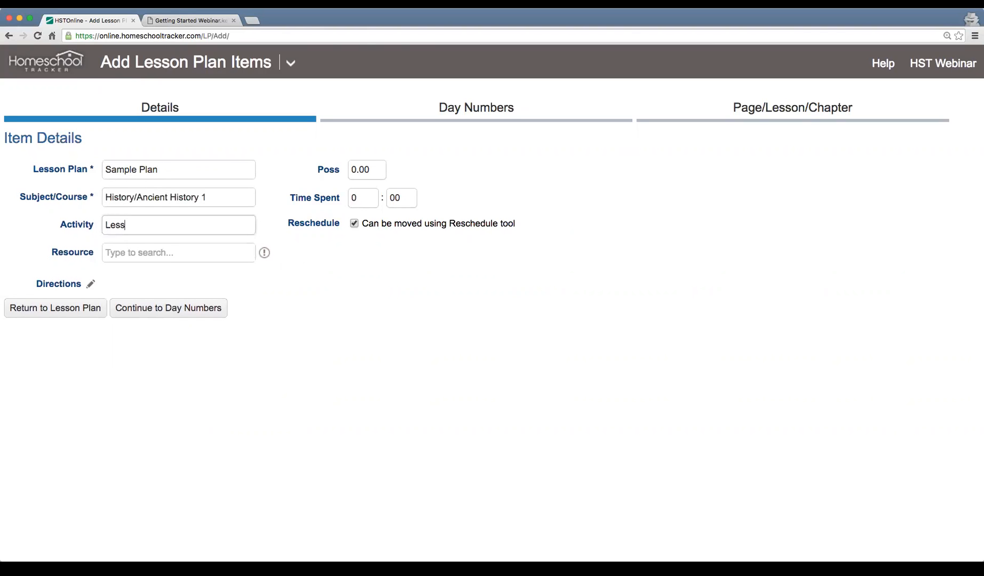
click(142, 250)
Step: Choose the All About Spelling Level 7 Teacher's Manual as the items' resource and set the possible points to 10.00
click(180, 252)
scroll(193, 321, up, 3)
click(194, 320)
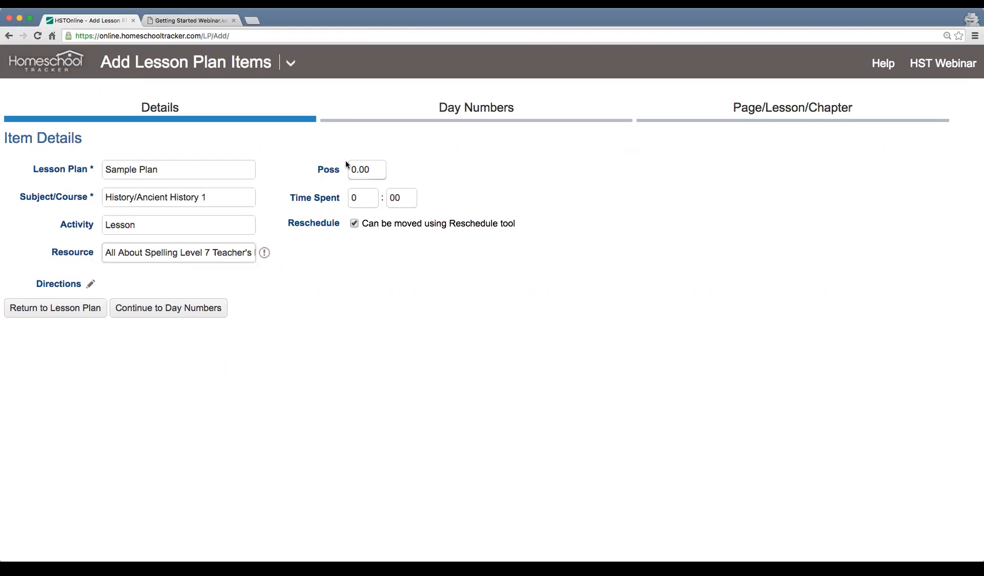
click(365, 168)
text(10.00)
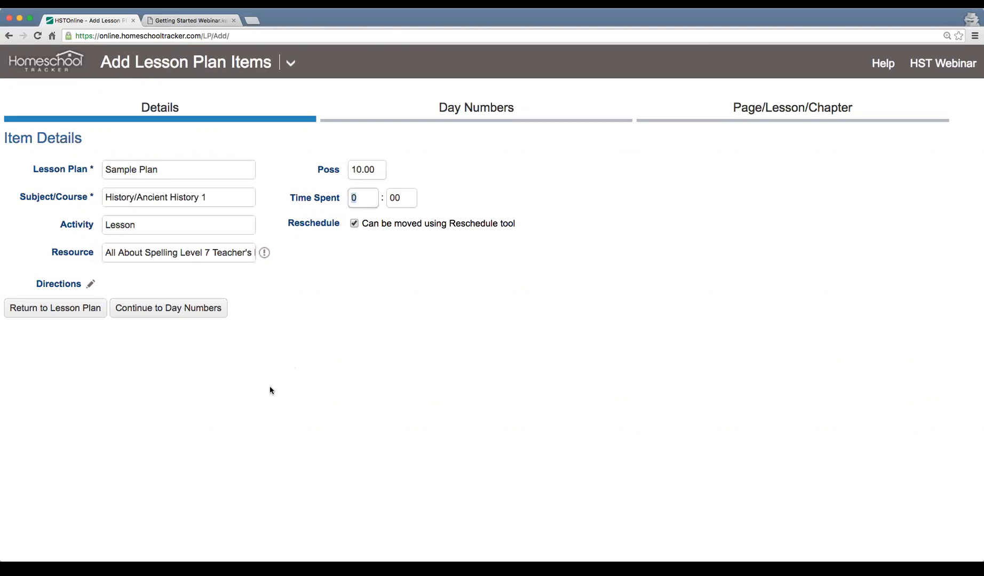
Step: Keep the day numbers starting on 1 with an increment of 1 and proceed to the page/lesson/chapter options
click(179, 308)
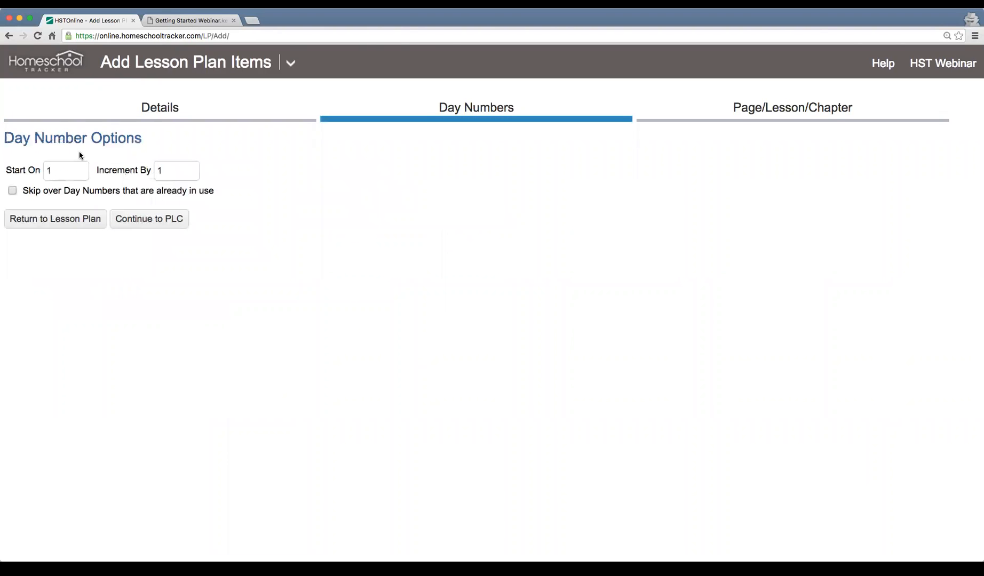
click(67, 171)
click(173, 171)
click(149, 220)
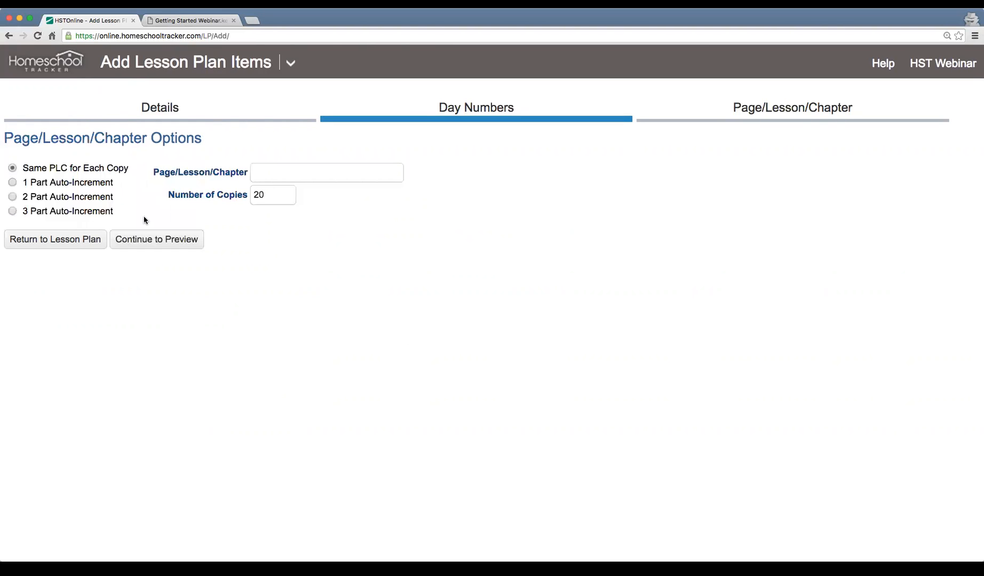
Step: Set a 1 Part Auto-Increment with leading text "Lesson", running from 1 to 10, and preview the items
click(60, 183)
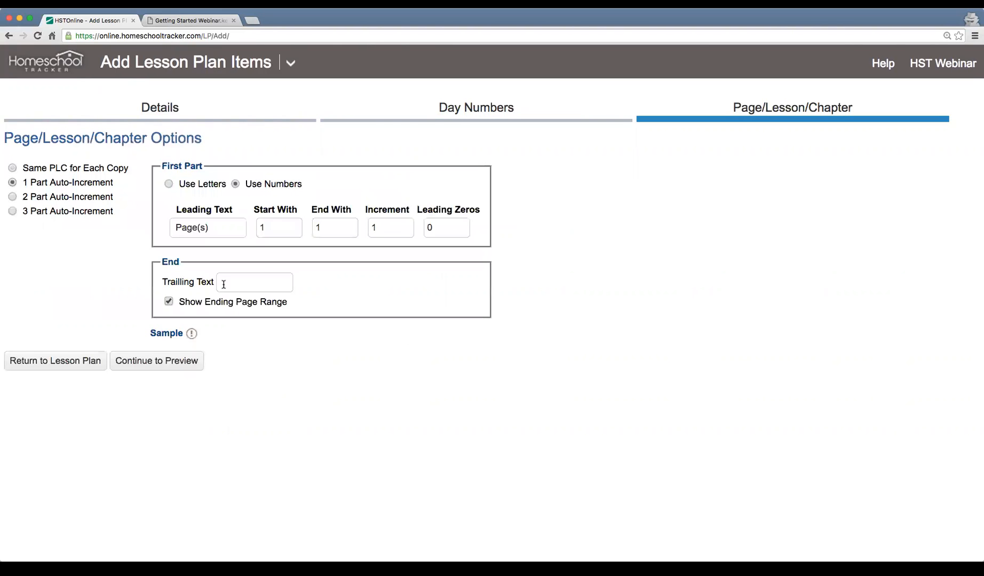
drag(221, 228, 137, 229)
text(Lesson)
key(Tab)
key(Tab)
text(0)
click(146, 363)
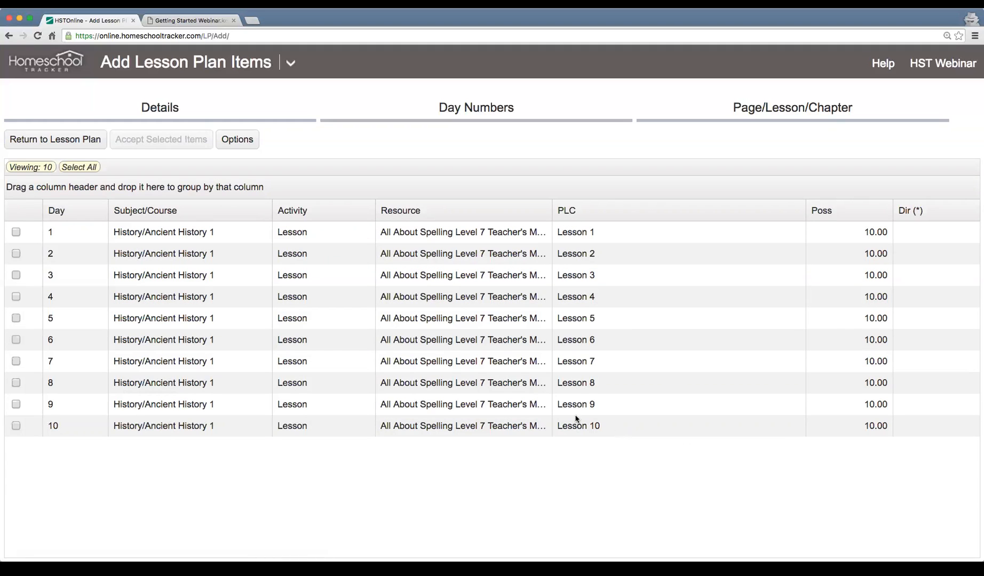
Step: Accept all previewed items into the lesson plan and display Sample Plan in the lesson plan list
click(81, 170)
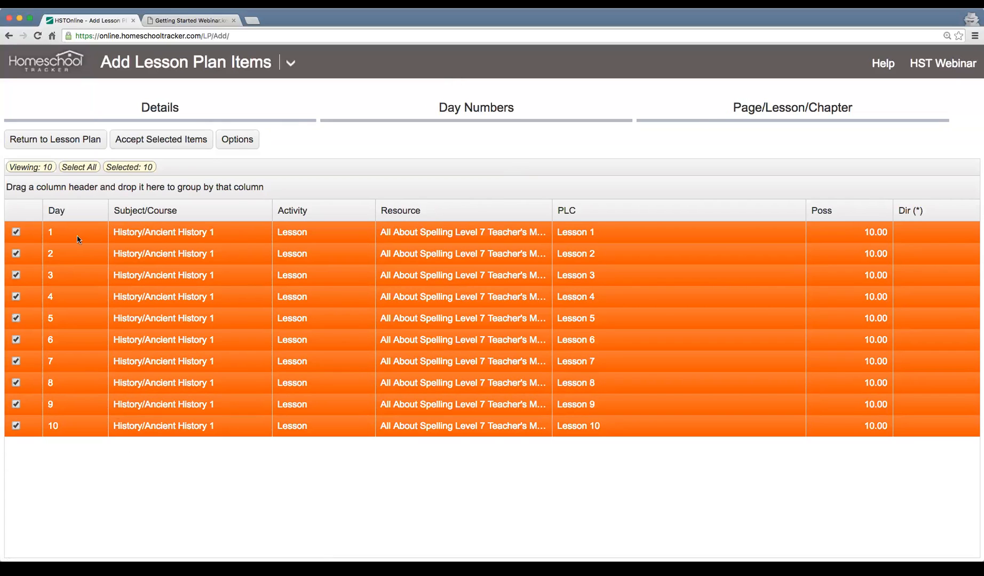
click(175, 144)
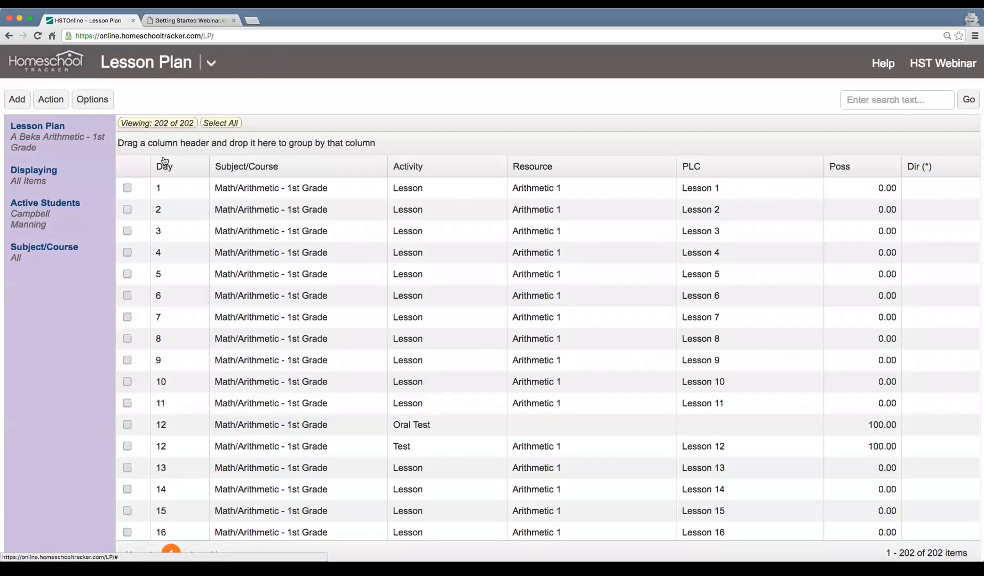
click(57, 142)
text(sampl)
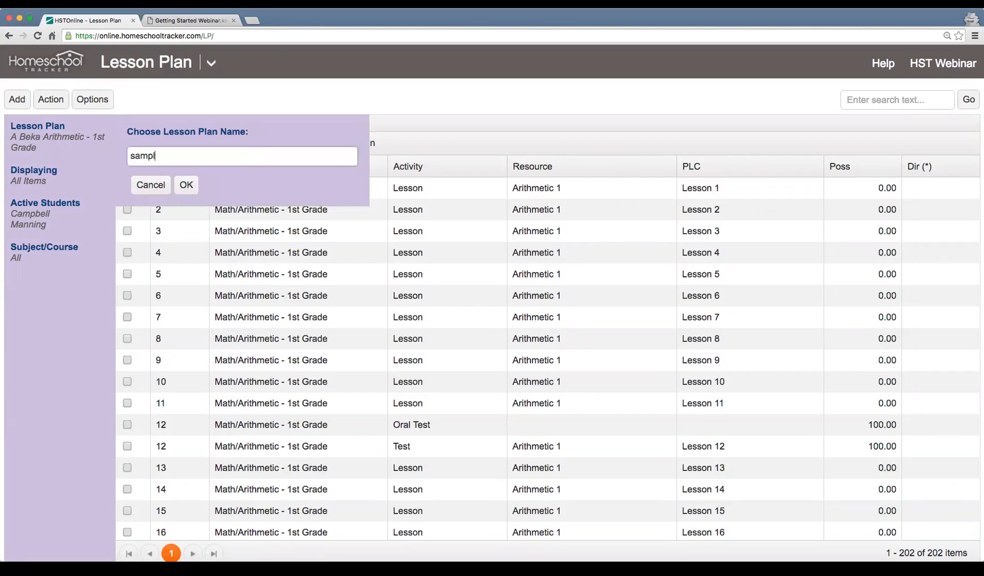
click(172, 180)
click(187, 186)
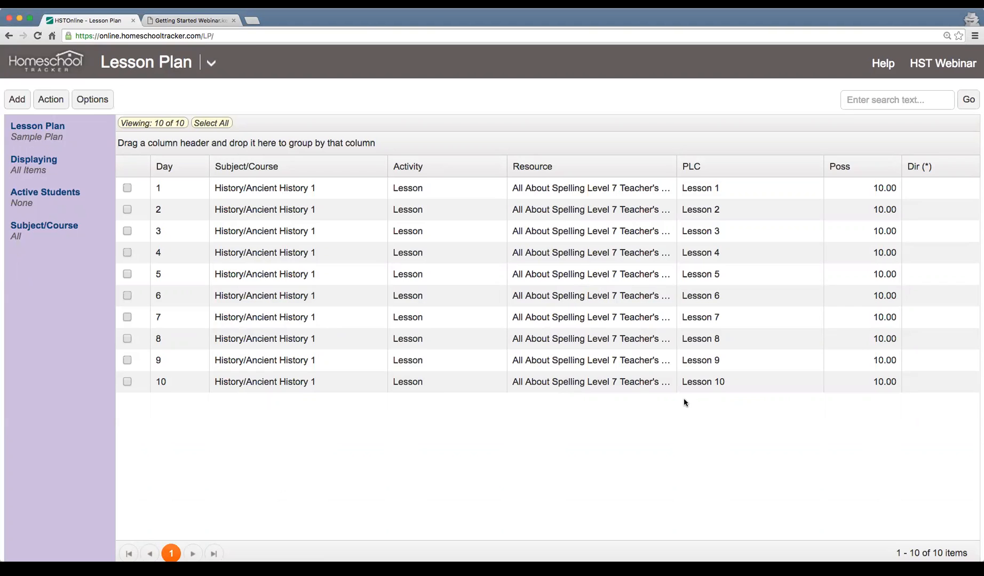
Step: Add a single item to Sample Plan with subject History/Ancient History 1, activity Test and 100 possible points
click(17, 100)
click(114, 123)
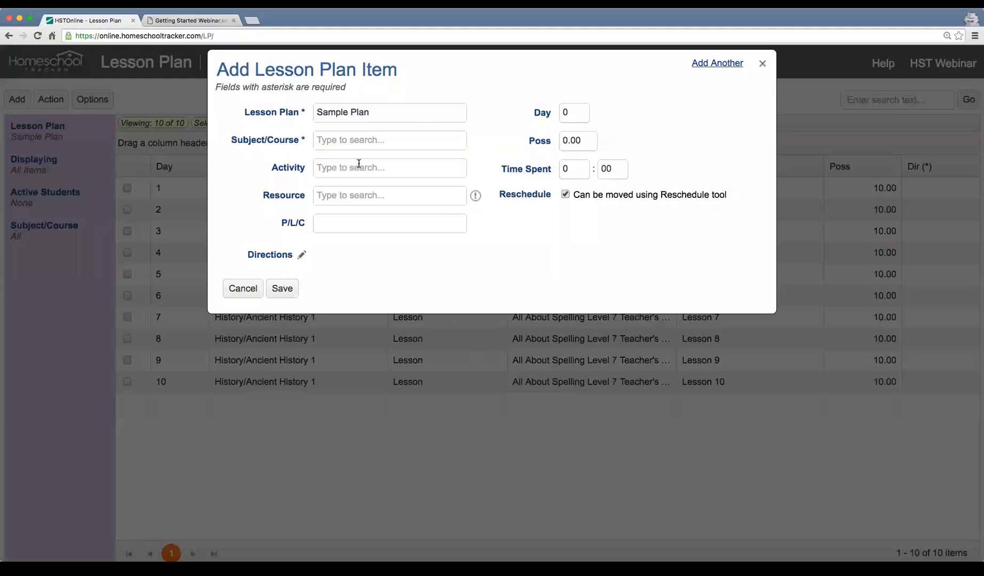
click(374, 140)
click(388, 183)
key(Tab)
text(Test)
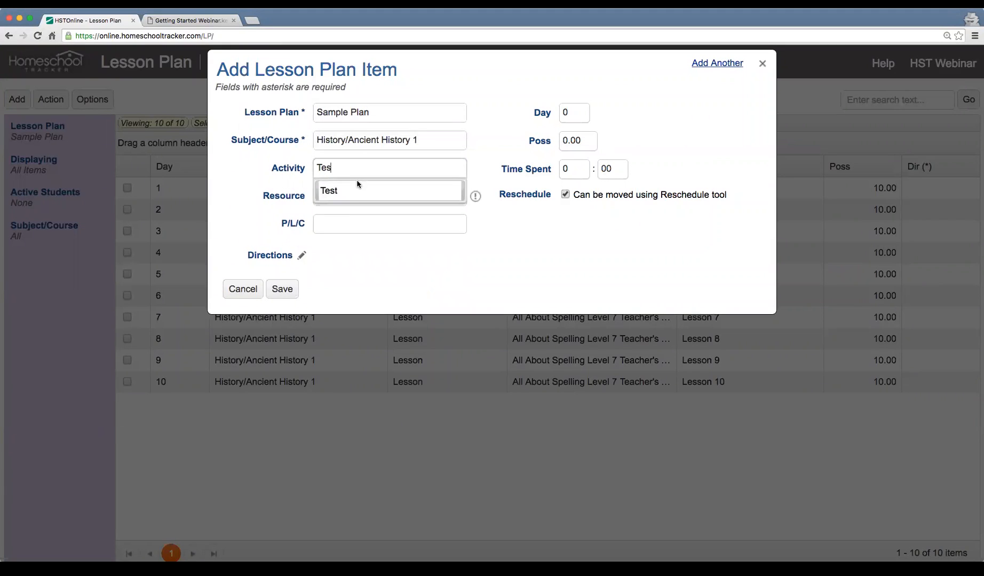
click(576, 143)
text(100)
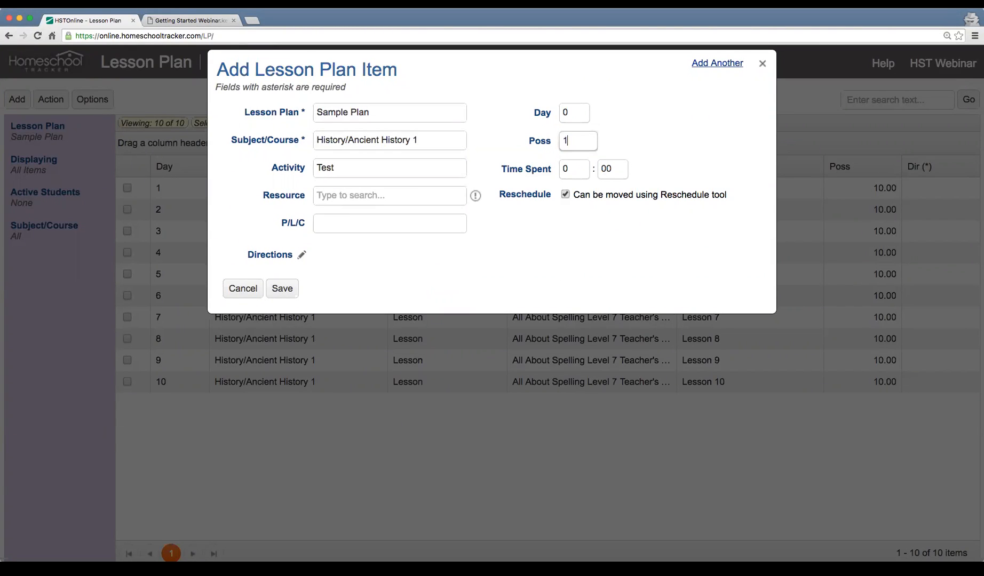
click(297, 289)
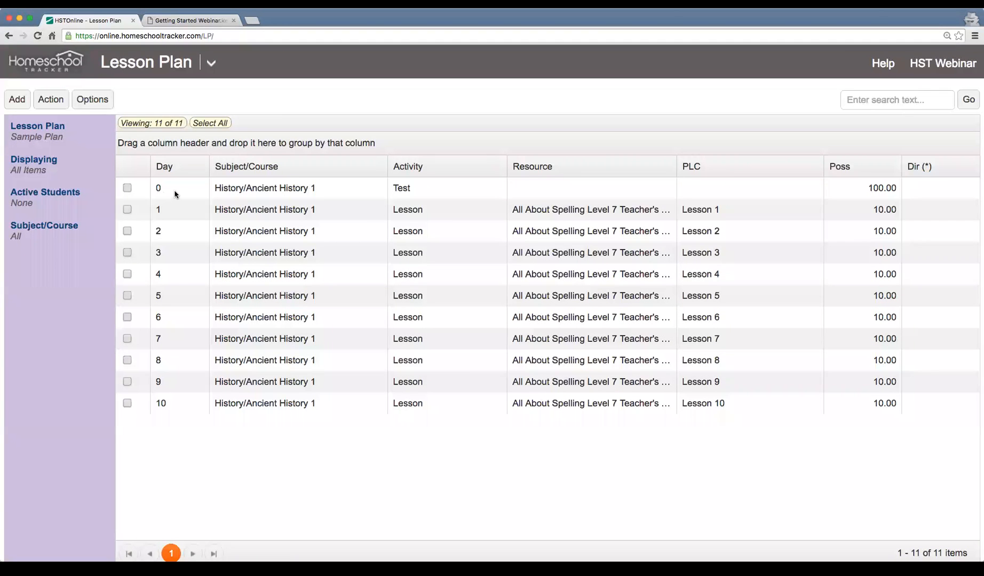
Step: Change the Test item's day number to 11 and save it
click(174, 191)
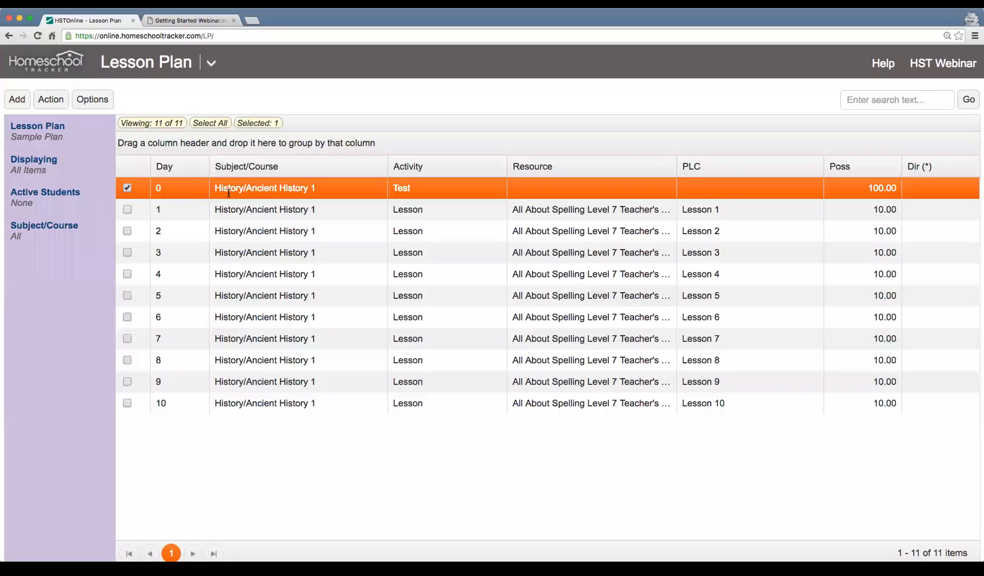
double_click(316, 189)
text(11)
key(Delete)
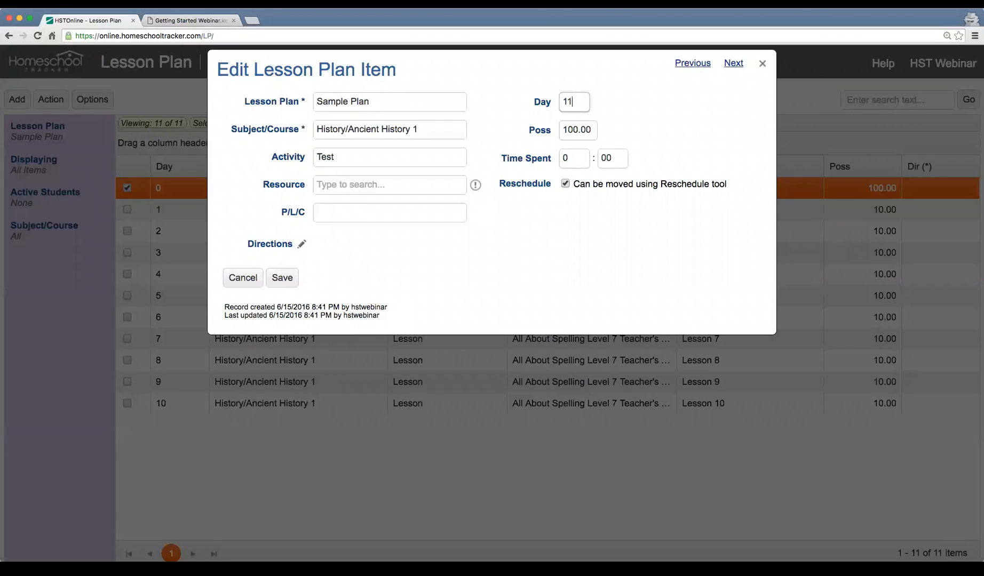
click(291, 284)
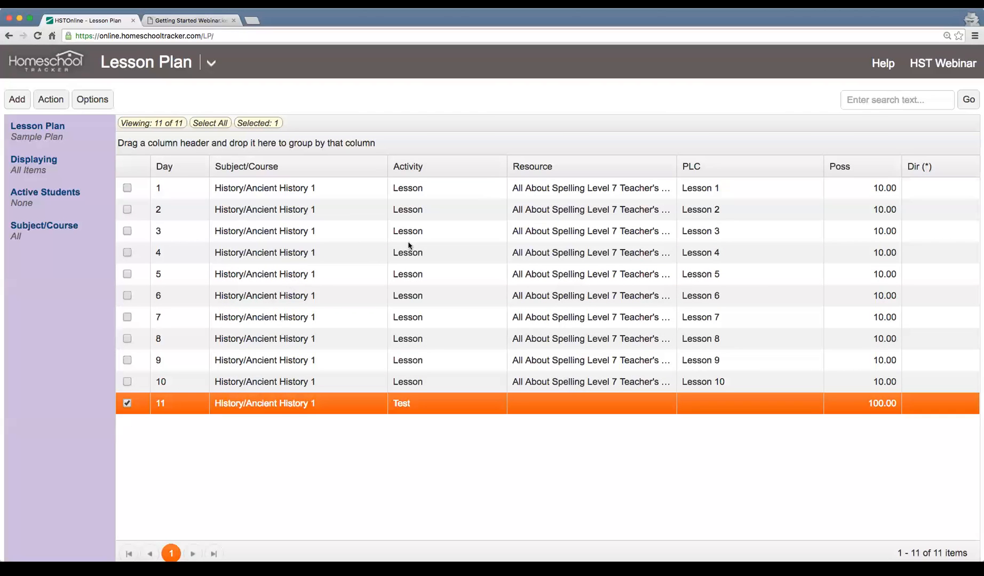
click(293, 188)
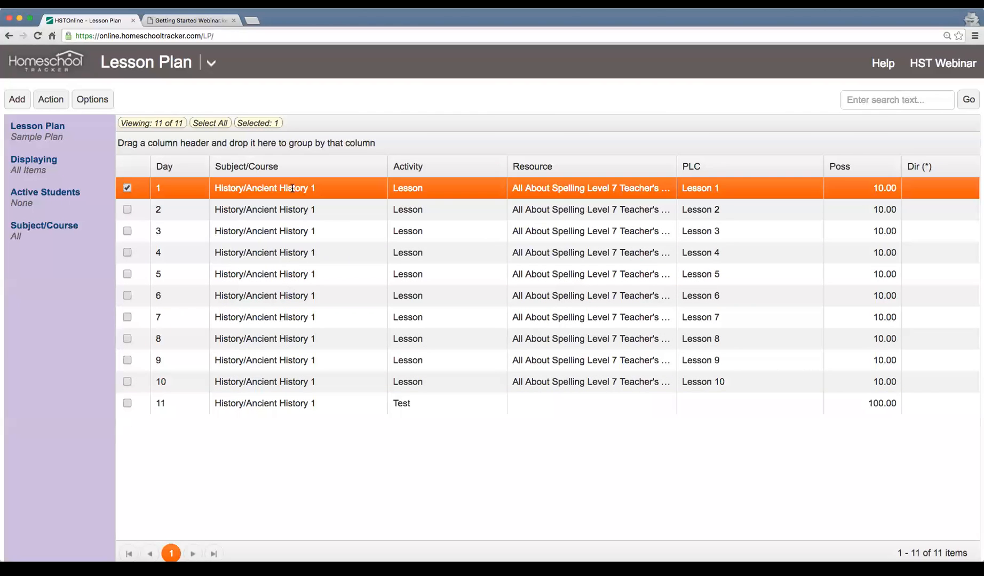
click(316, 390)
click(461, 404)
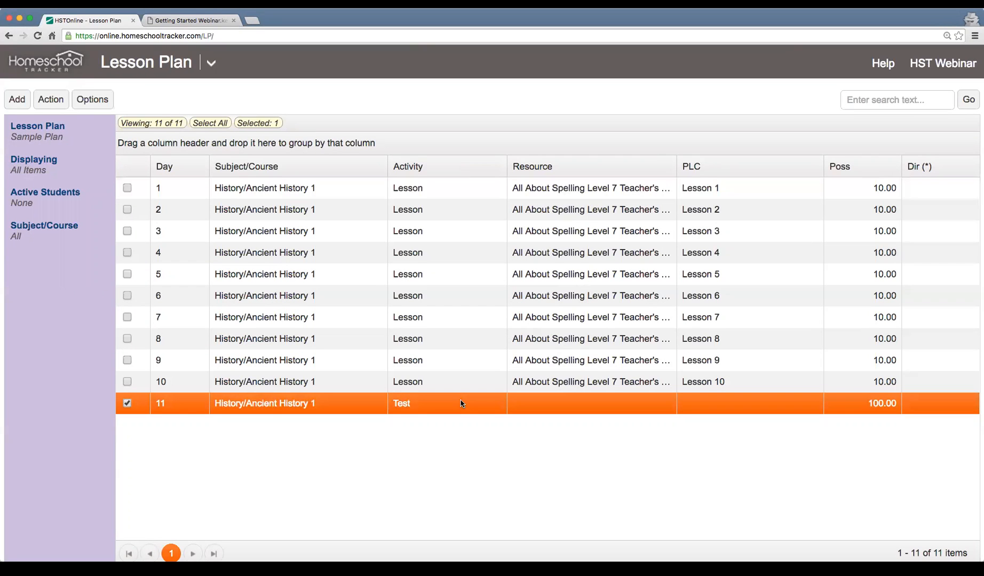
Step: Open homeschooltracker.com/training-webinars in a new browser tab, look over the past training events and close the page
key(ctrl+t)
text(train)
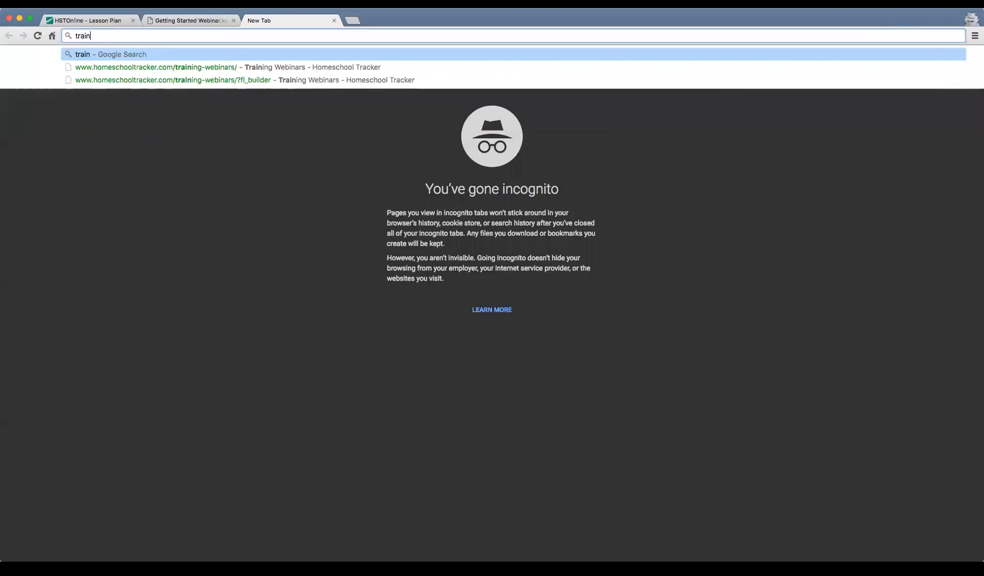
key(Down)
key(Return)
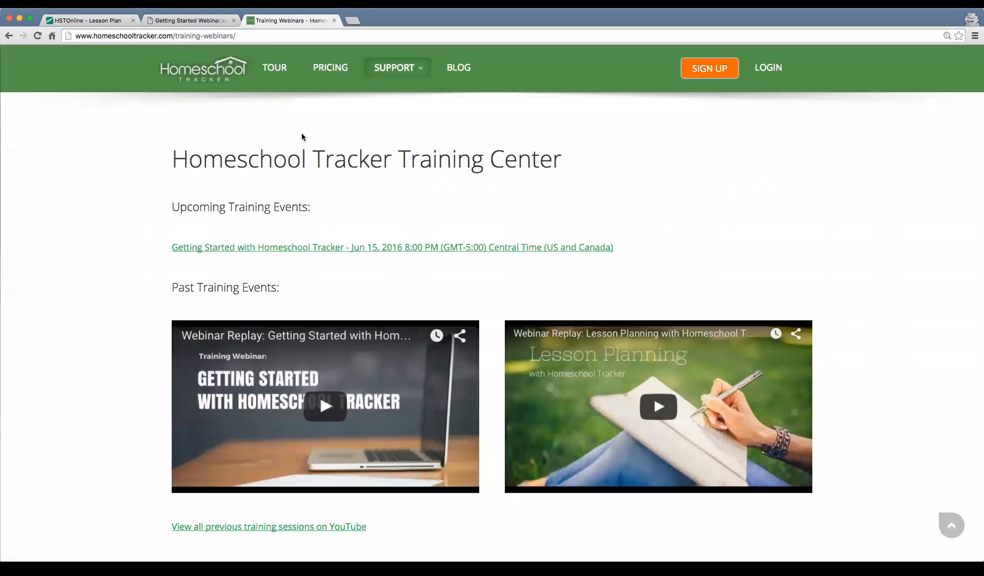
mouse_move(390, 71)
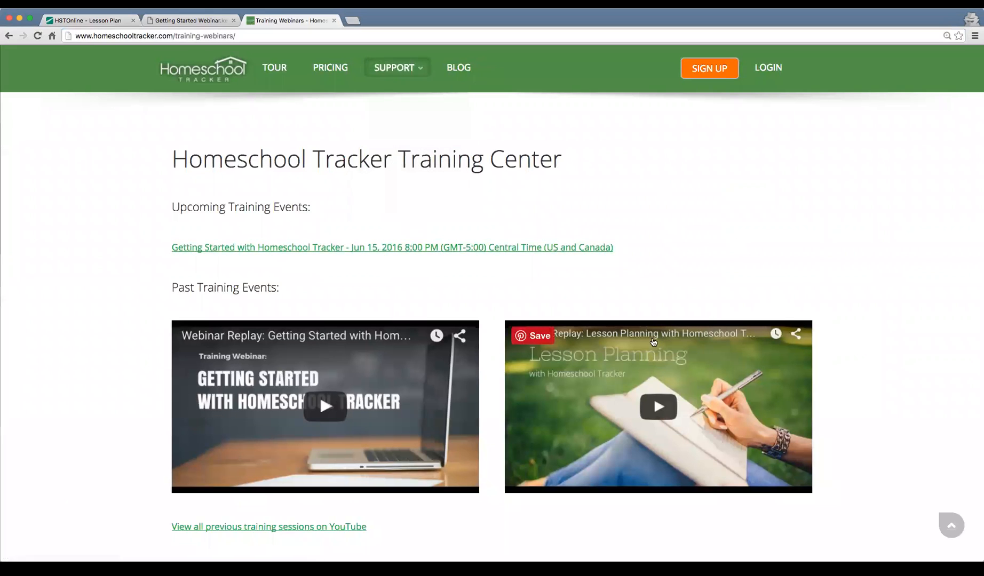
scroll(243, 423, down, 3)
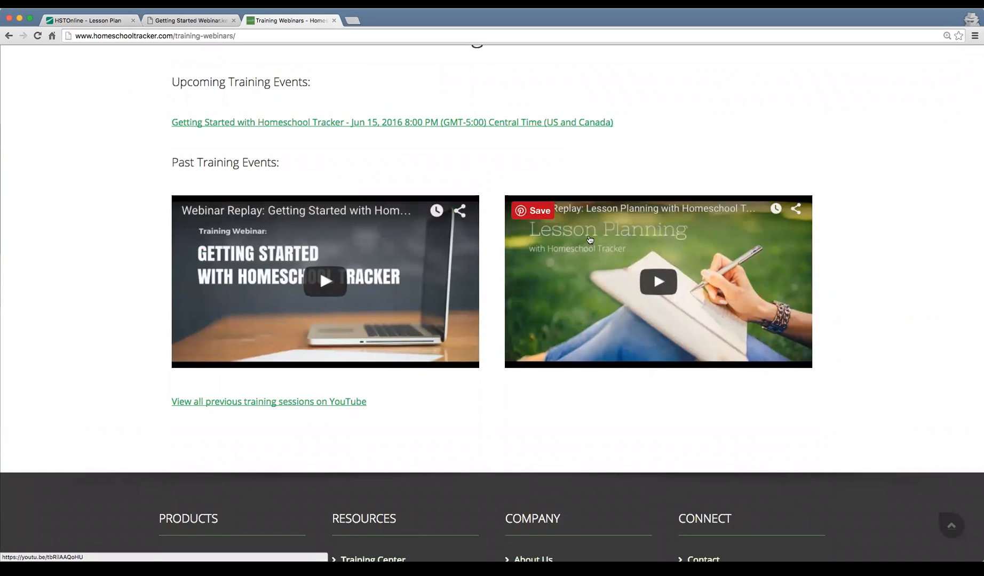
scroll(597, 300, up, 3)
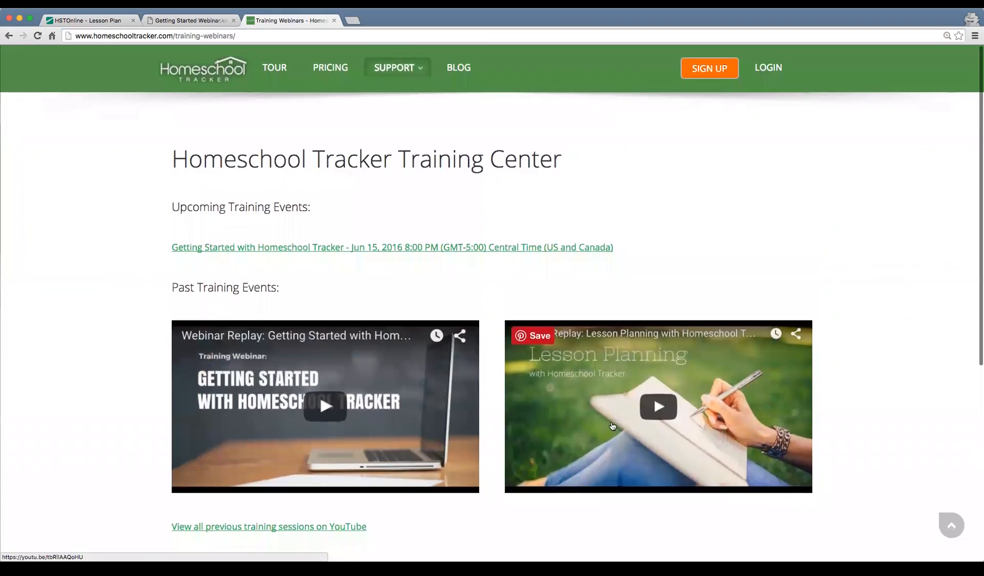
key(super+w)
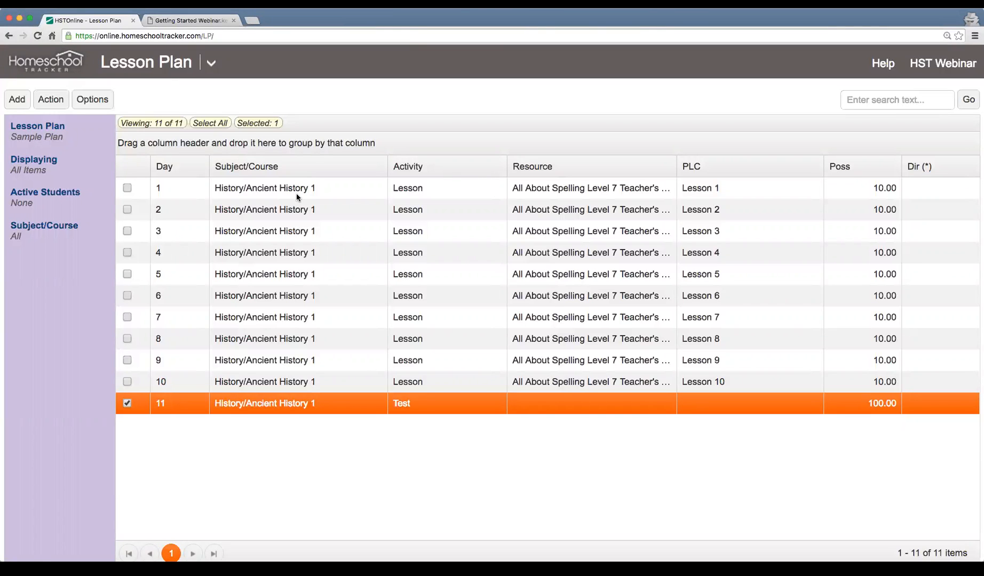
Step: Check the Lesson Plans slide in the webinar slides, then return to Homeschool Tracker and open Shared Lesson Plans
key(ctrl+Tab)
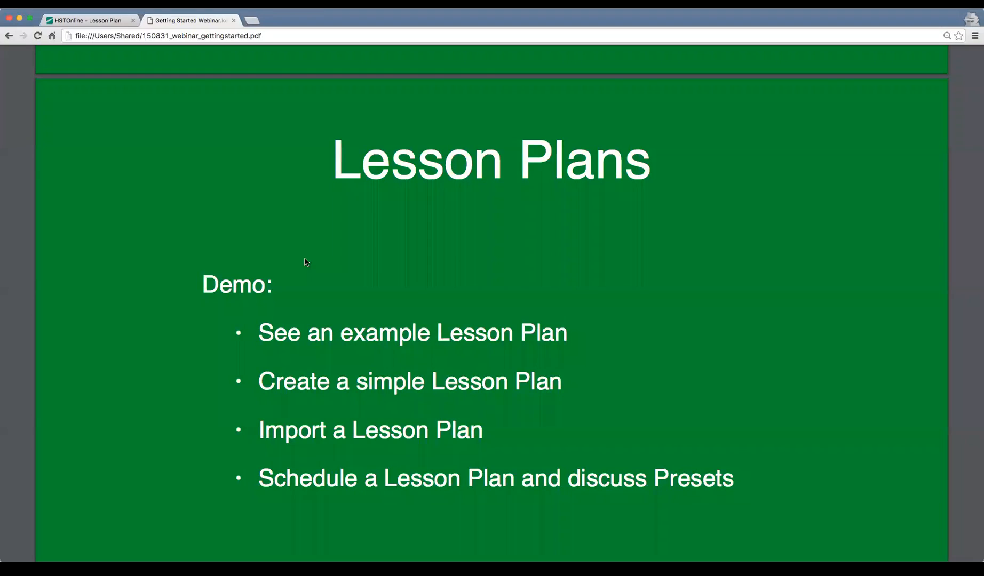
key(ctrl+shift+Tab)
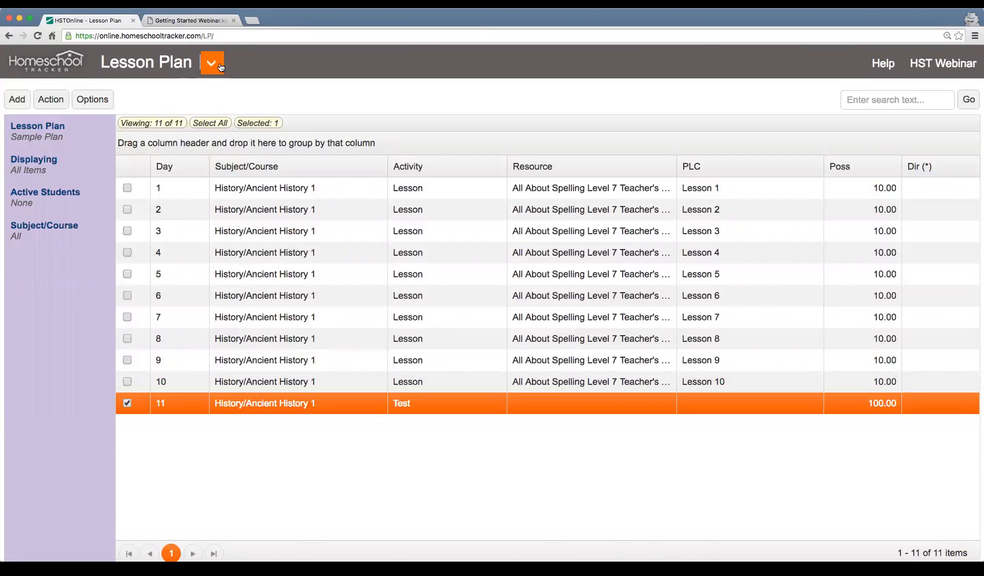
click(221, 66)
click(58, 174)
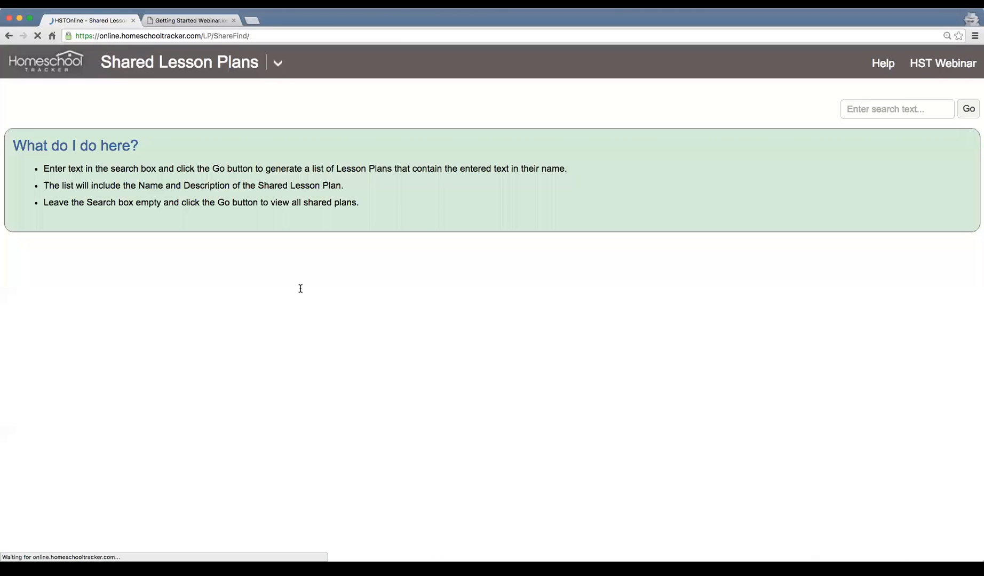
Step: List all shared lesson plans with an empty search and browse the list as far as the A Beka plans
drag(880, 109, 815, 110)
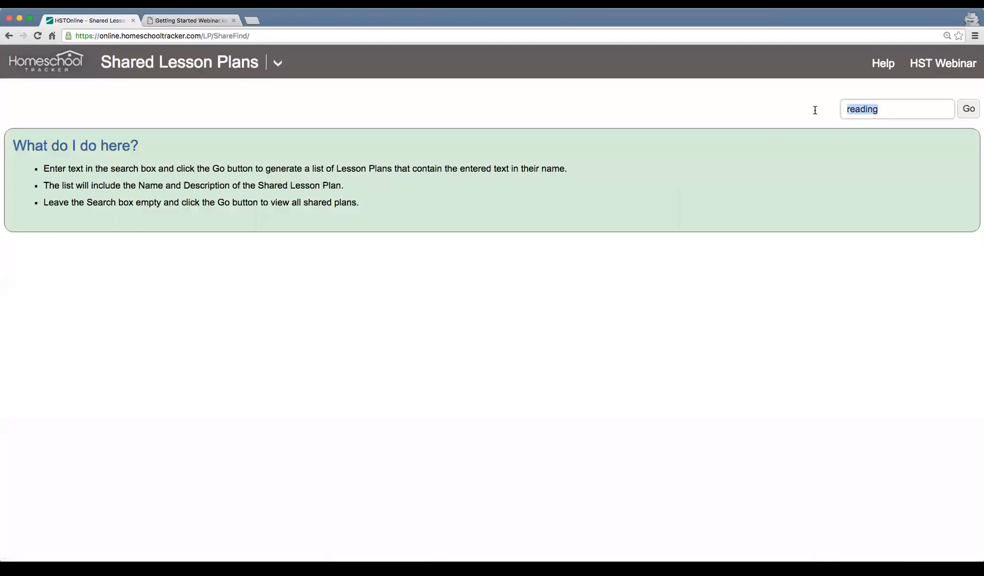
key(BackSpace)
click(968, 110)
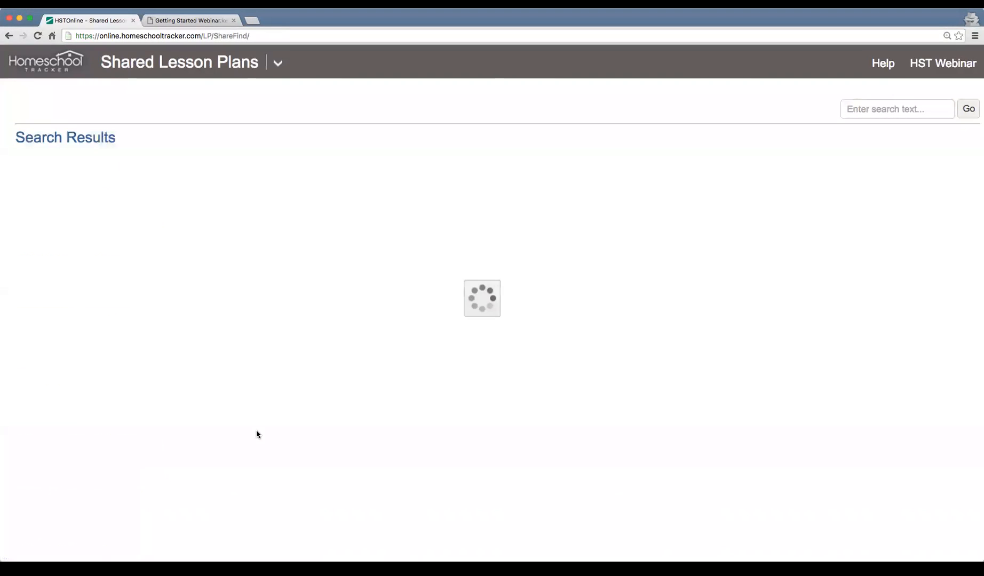
scroll(263, 403, down, 1)
scroll(263, 403, down, 15)
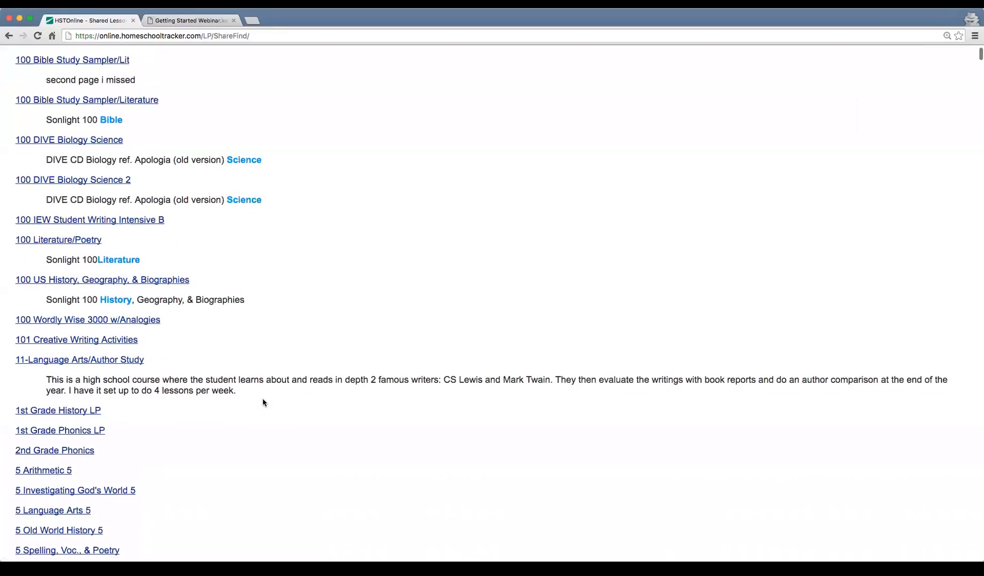
scroll(263, 403, down, 10)
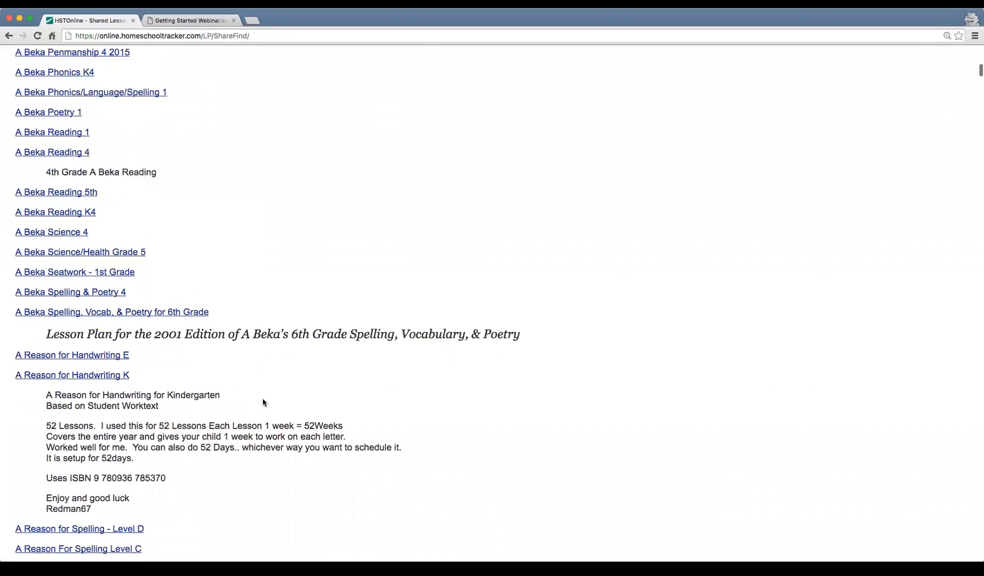
scroll(264, 403, up, 6)
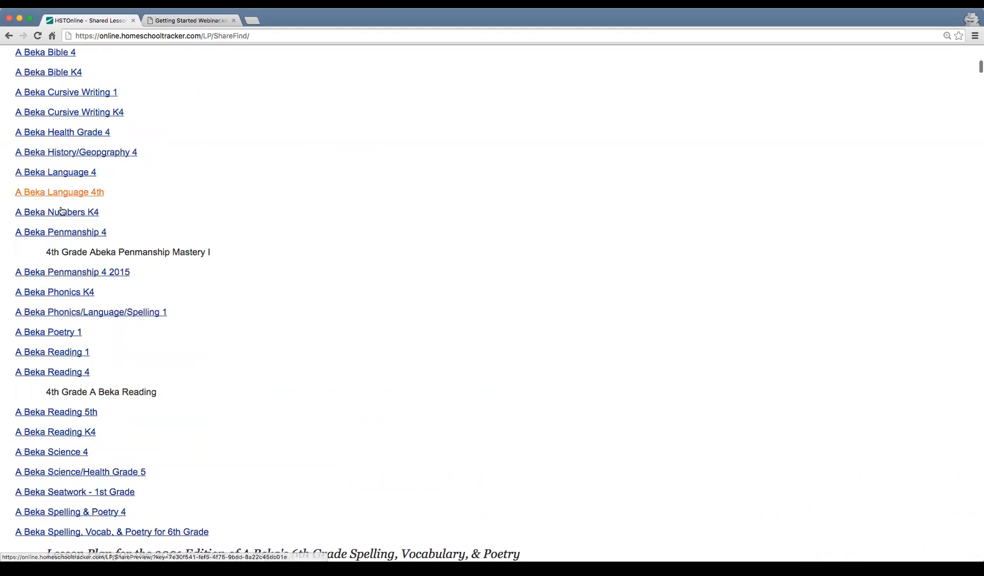
Step: Browse the full list of shared lesson plans, from the A Beka plans through to the English ones
scroll(518, 347, down, 10)
scroll(518, 350, down, 15)
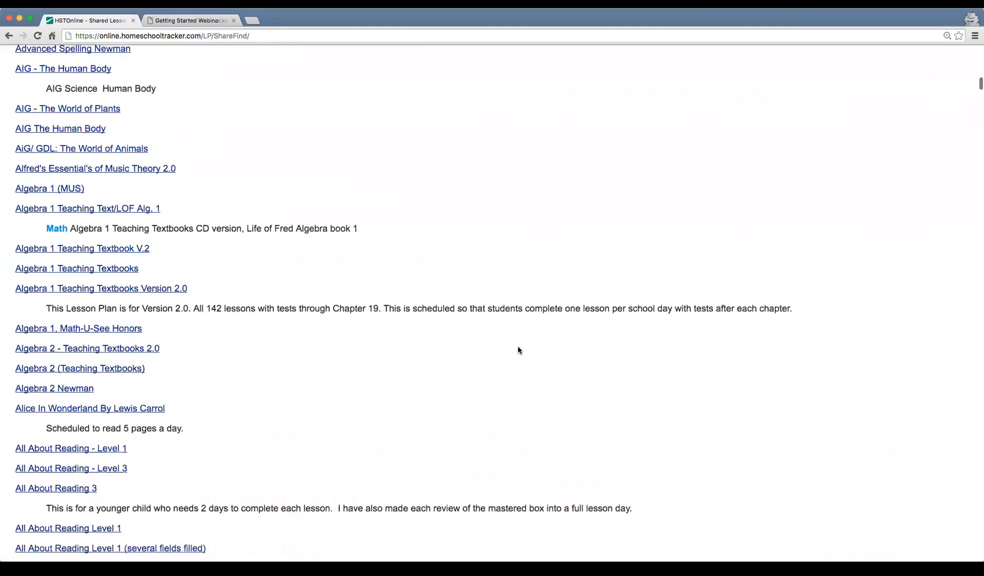
scroll(518, 351, down, 20)
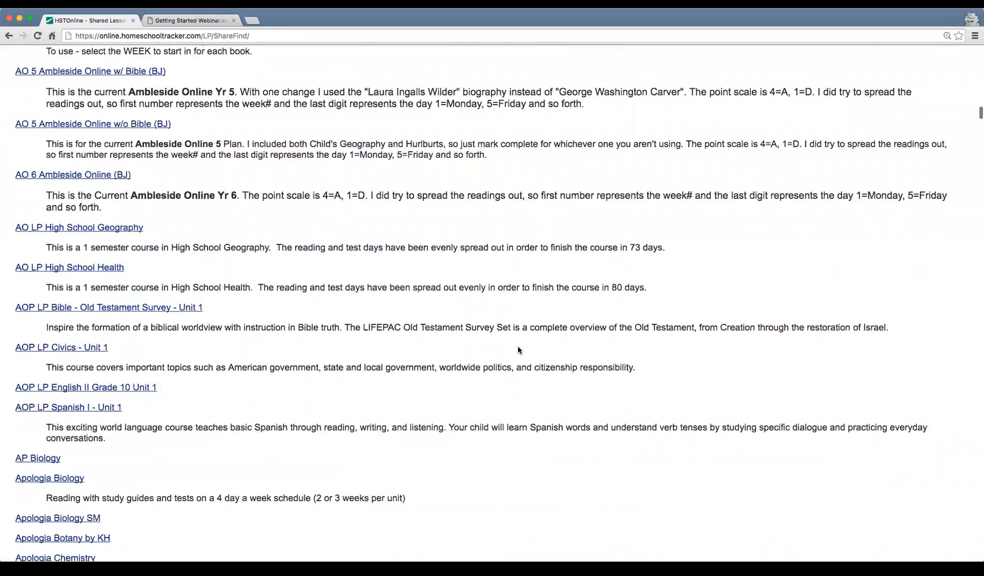
scroll(518, 350, down, 20)
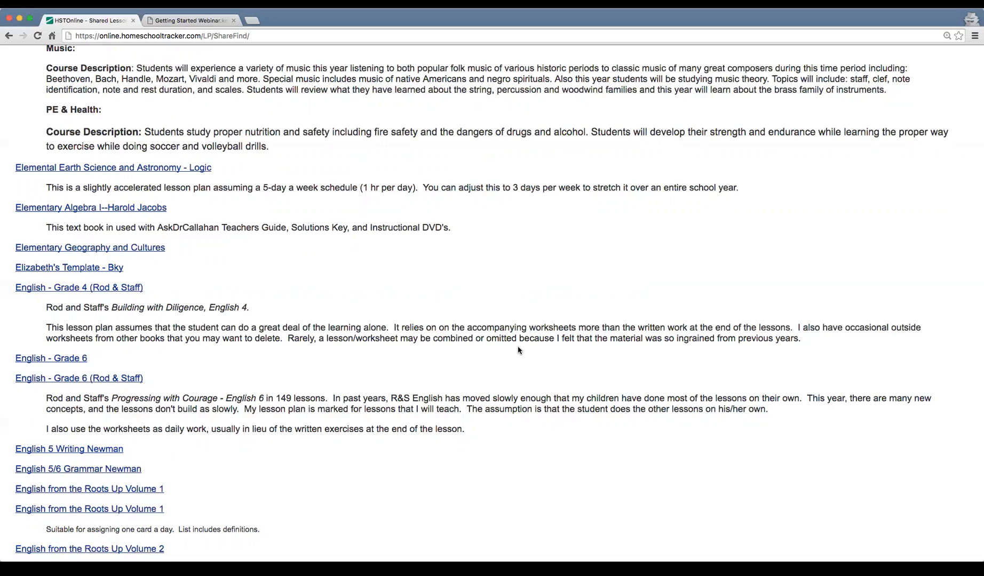
scroll(358, 422, up, 3)
scroll(358, 422, up, 20)
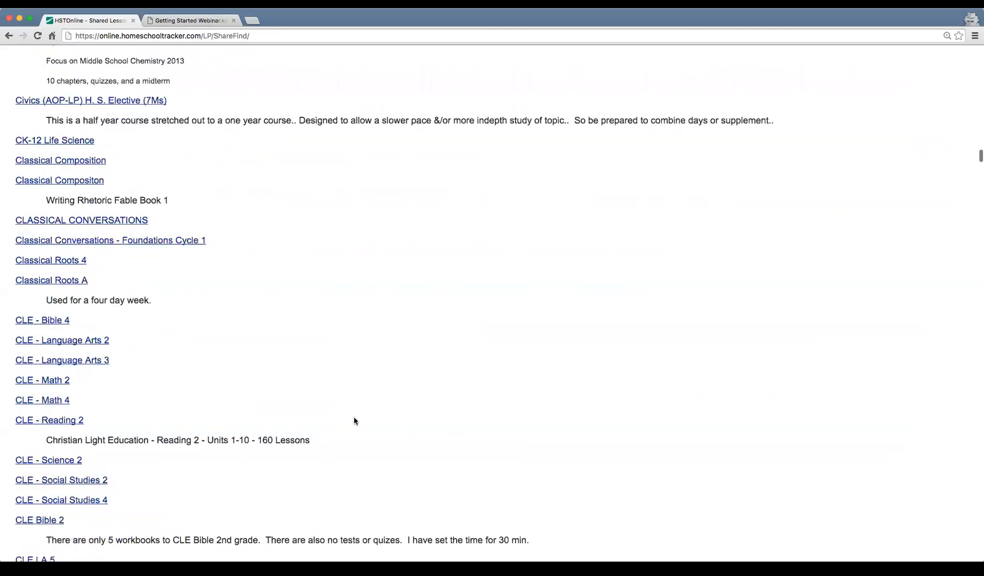
Step: Search the shared lesson plans for "reading" and open the preview of Usborn First Reading Level 1
click(901, 115)
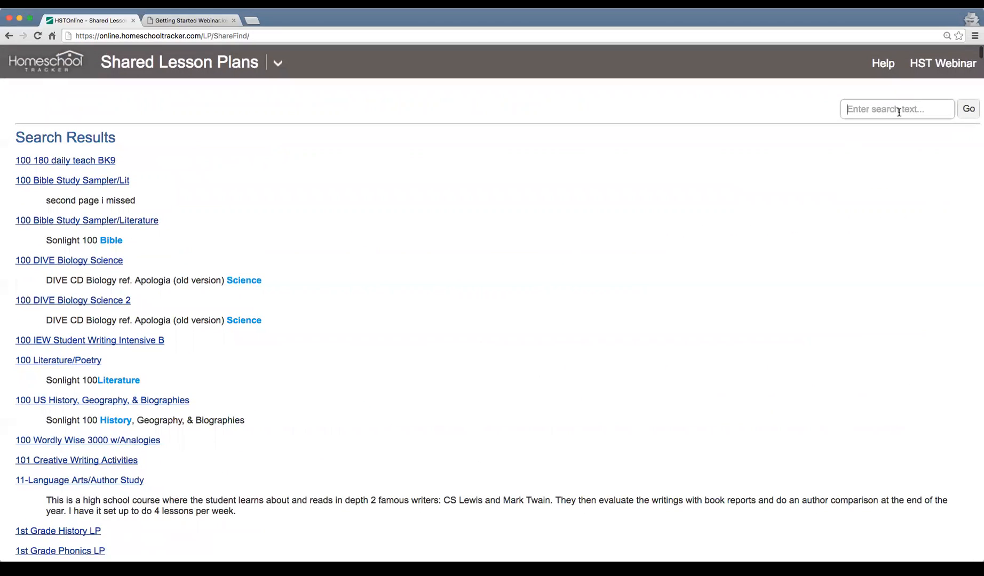
text(reading)
key(Return)
scroll(386, 307, down, 12)
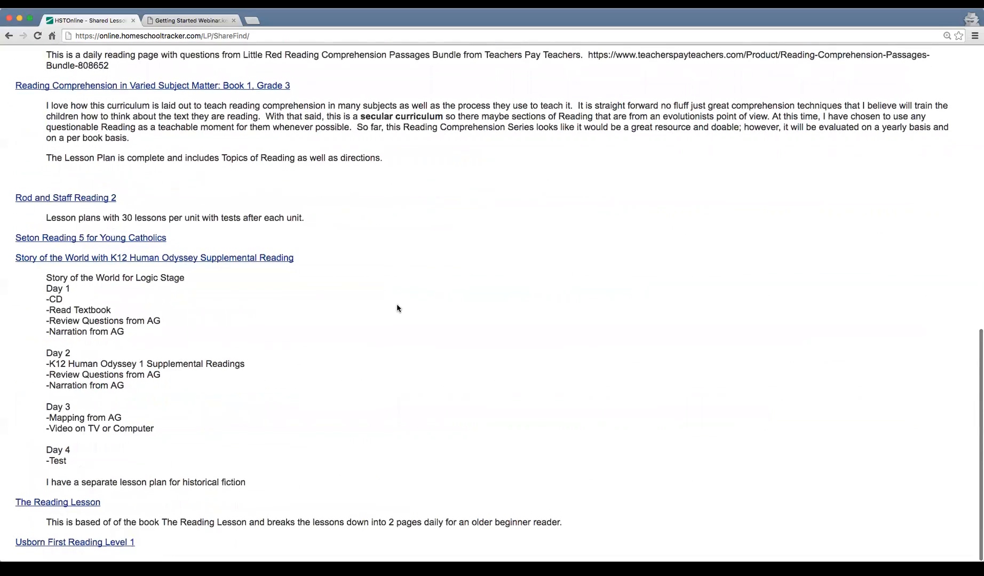
click(88, 545)
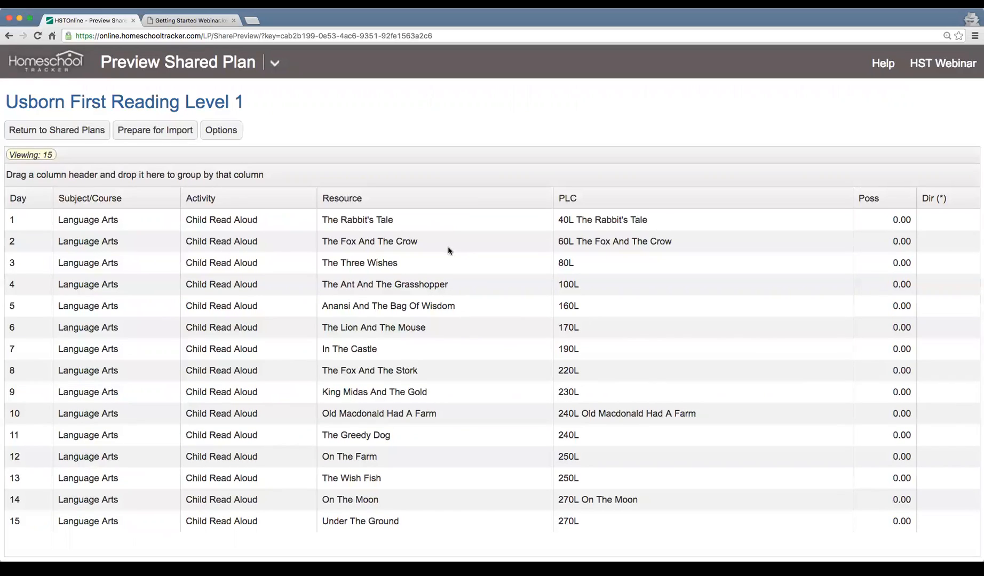
Step: Look over the resource and PLC entries of the first two items in the shared plan
click(439, 225)
click(434, 247)
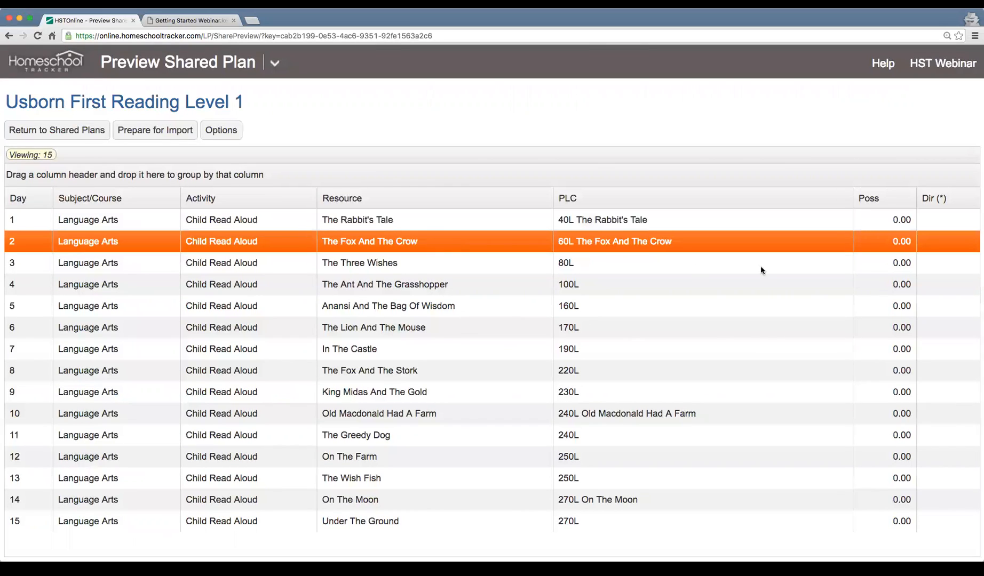
click(638, 220)
click(635, 242)
Step: Prepare the shared plan for import, naming the new lesson plan Reading 1 and selecting all its items
click(137, 140)
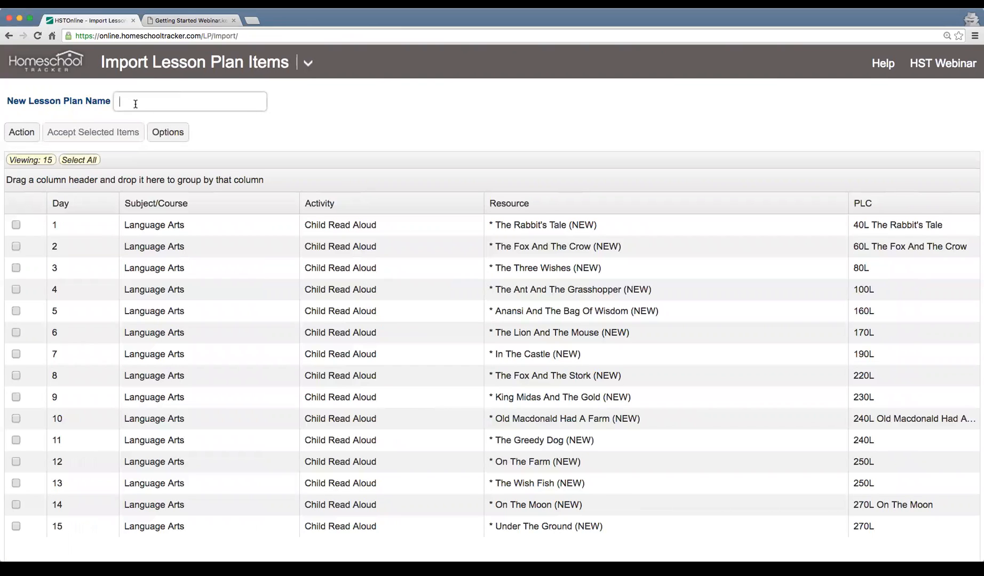
text(Reading 1)
click(80, 160)
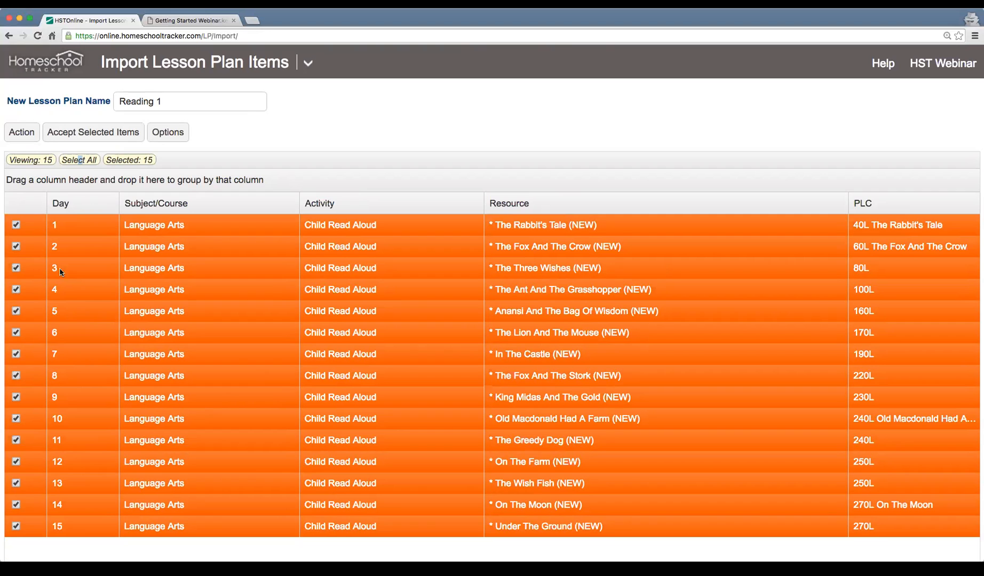
Step: Multi-edit the selected items' Subject/Course to Language Arts/Reading 1 and accept them into the new lesson plan
click(33, 142)
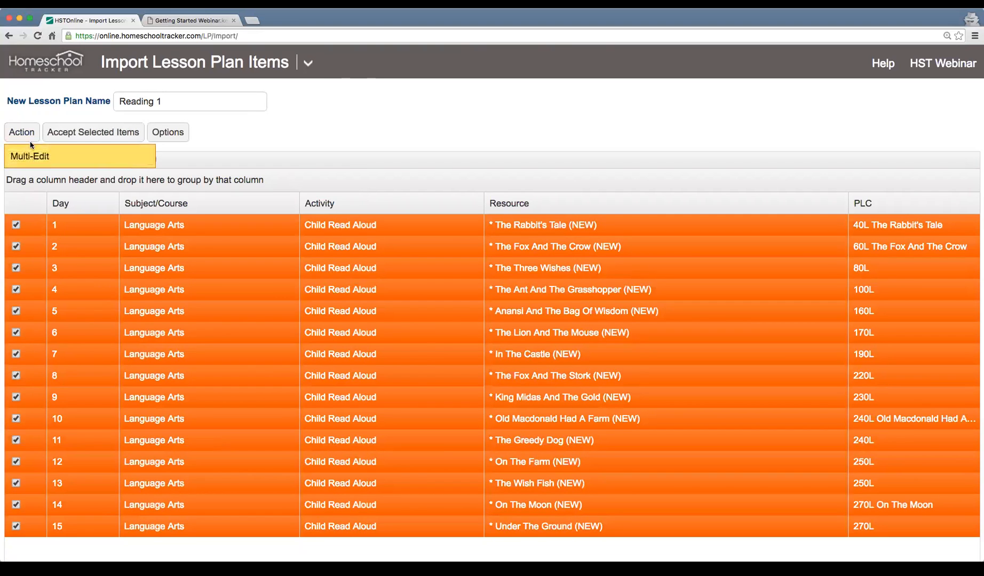
click(27, 154)
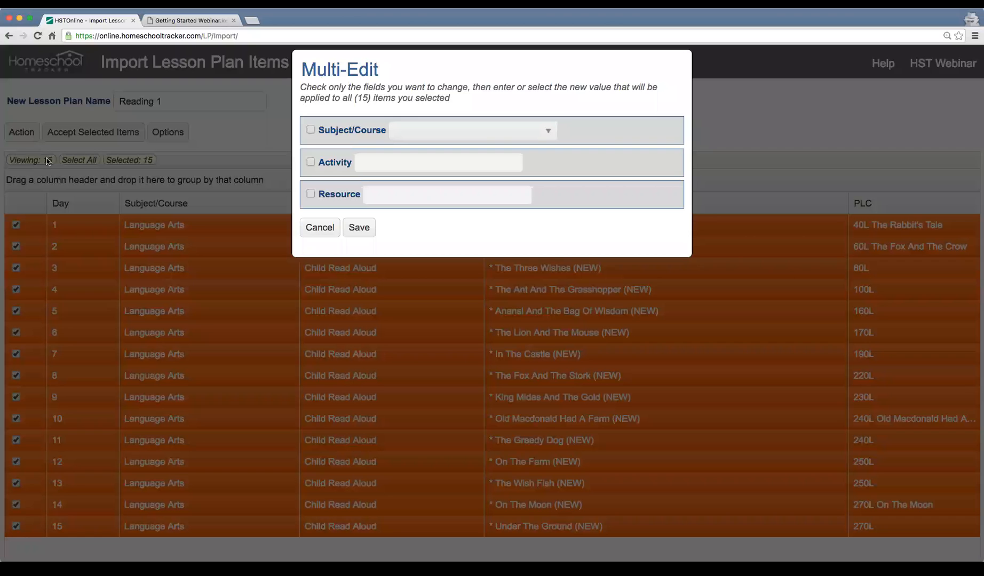
click(312, 130)
click(507, 136)
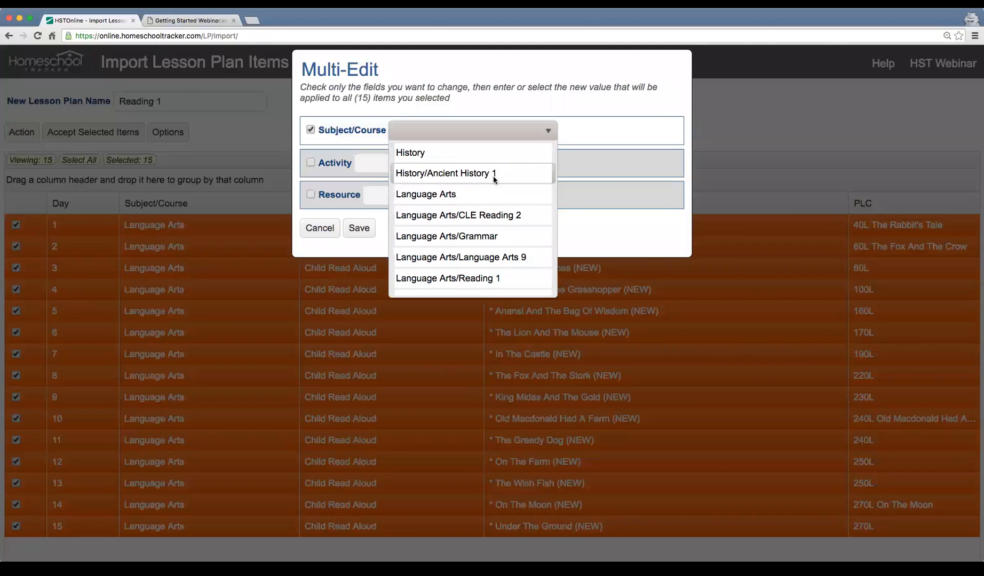
click(487, 279)
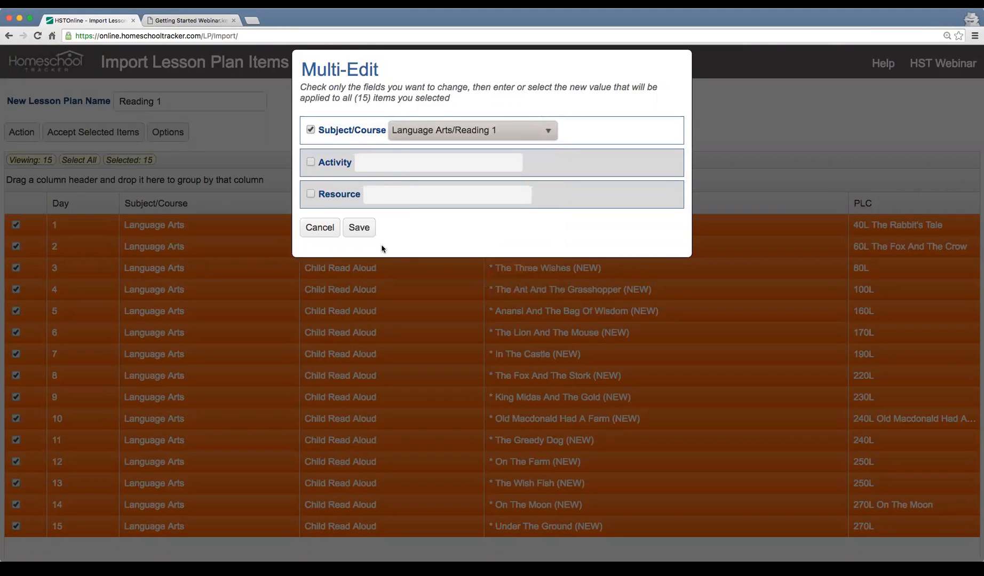
click(359, 229)
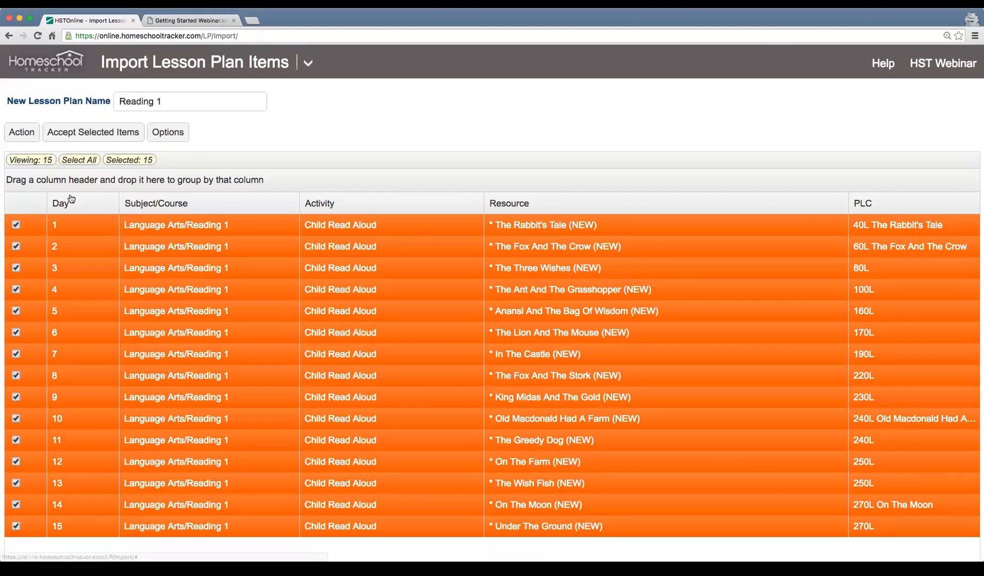
click(81, 133)
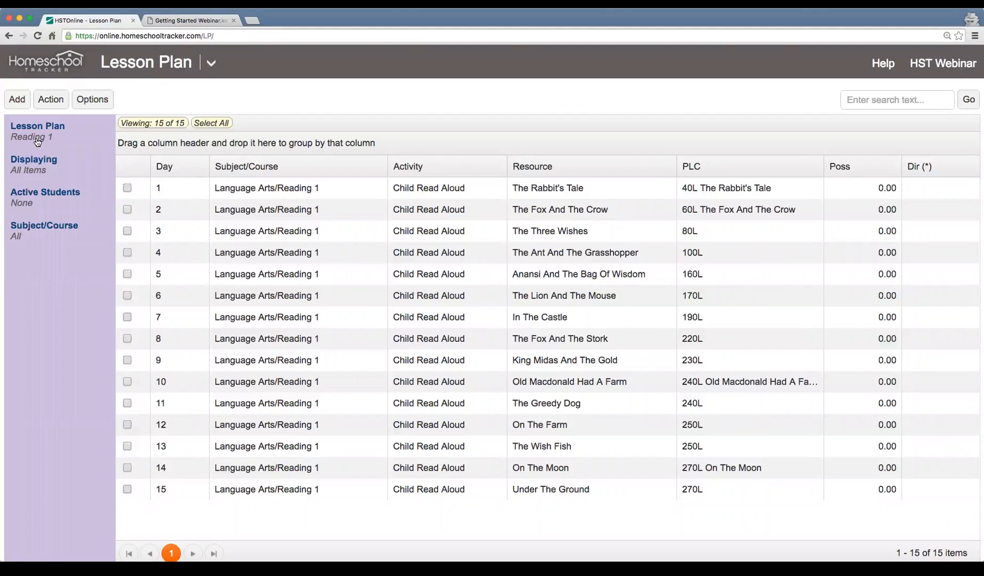
scroll(380, 253, down, 1)
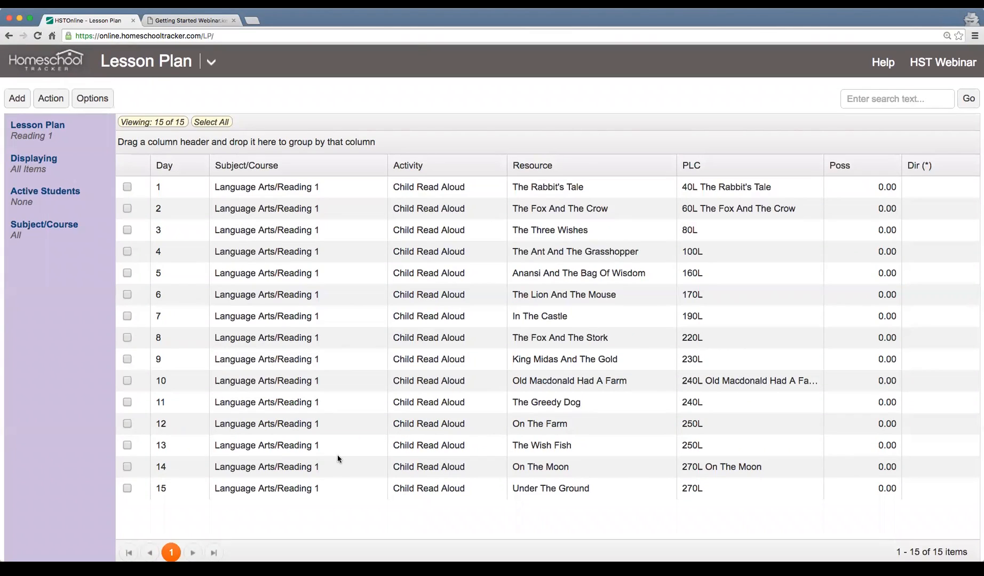
Step: Select the items for days 1 to 5 of the Reading 1 plan and send them to the Scheduler
click(127, 187)
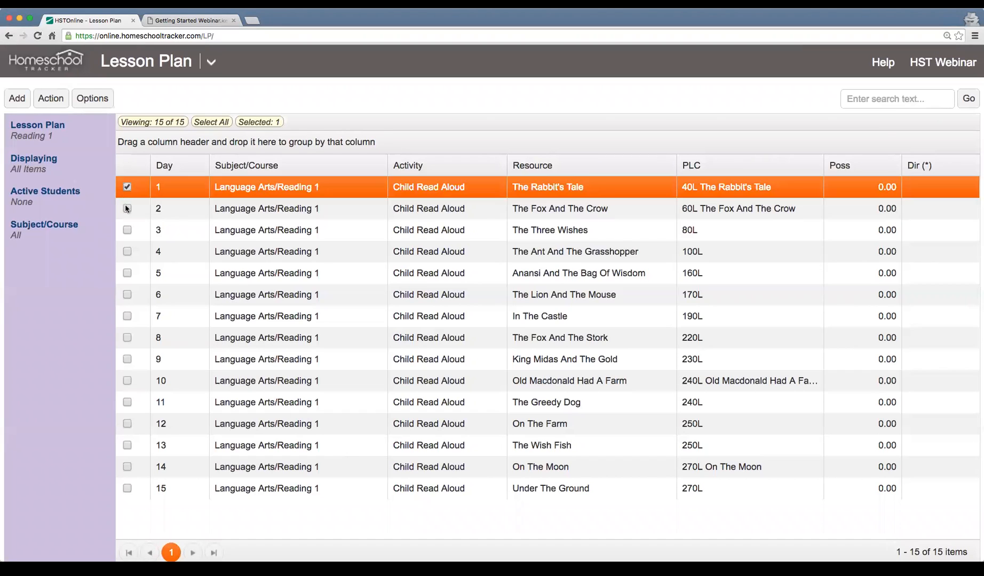
click(127, 208)
click(127, 230)
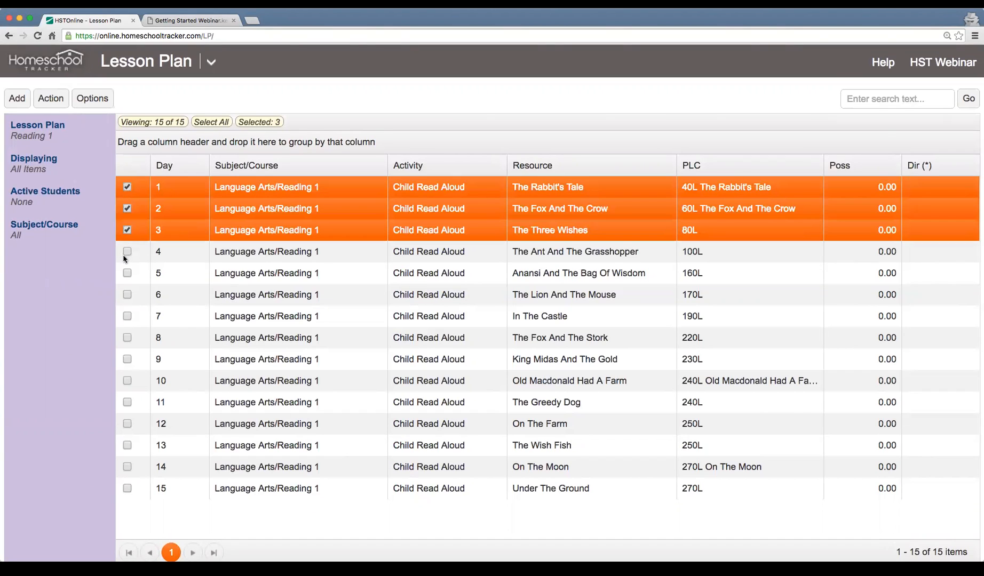
click(127, 251)
click(127, 273)
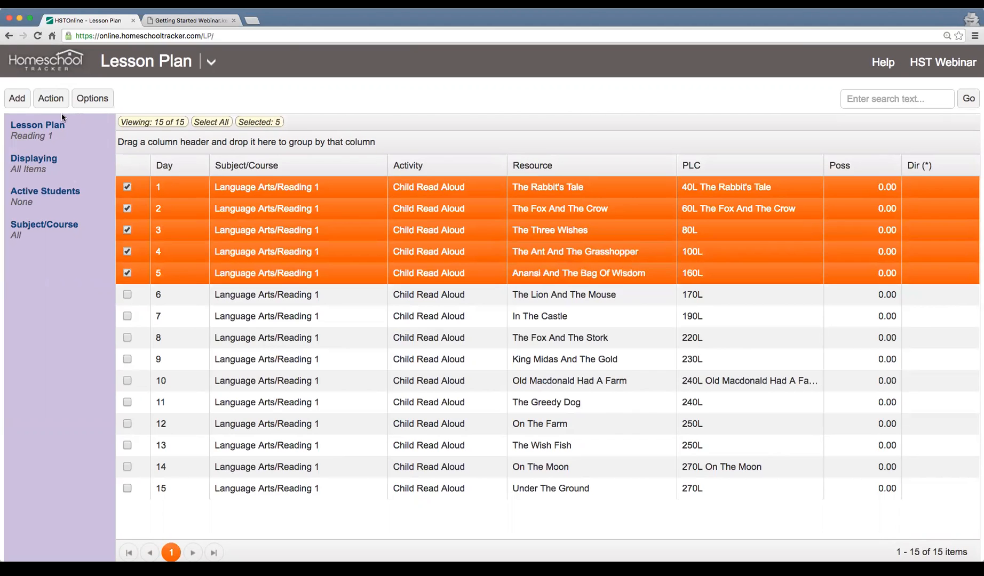
click(50, 98)
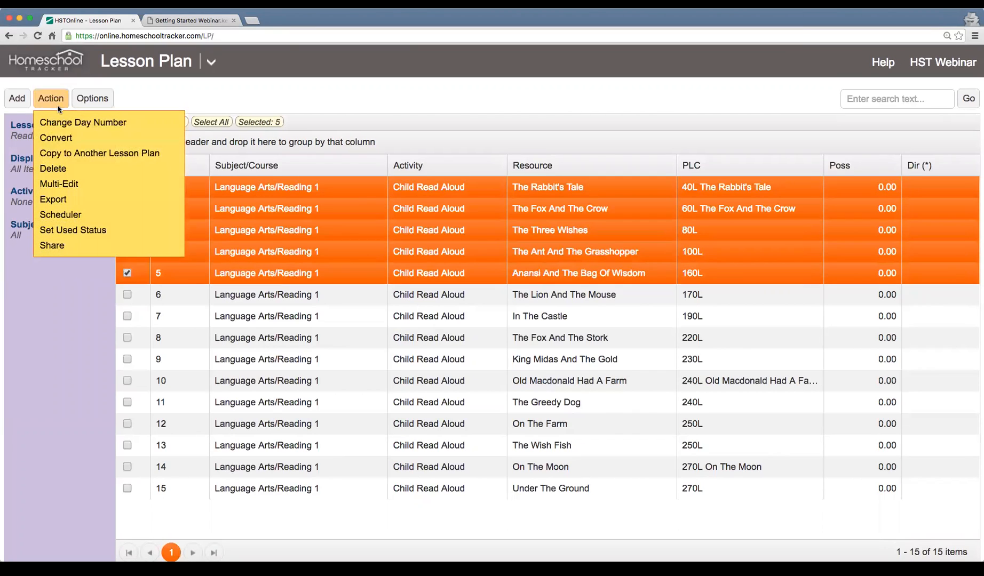
click(110, 215)
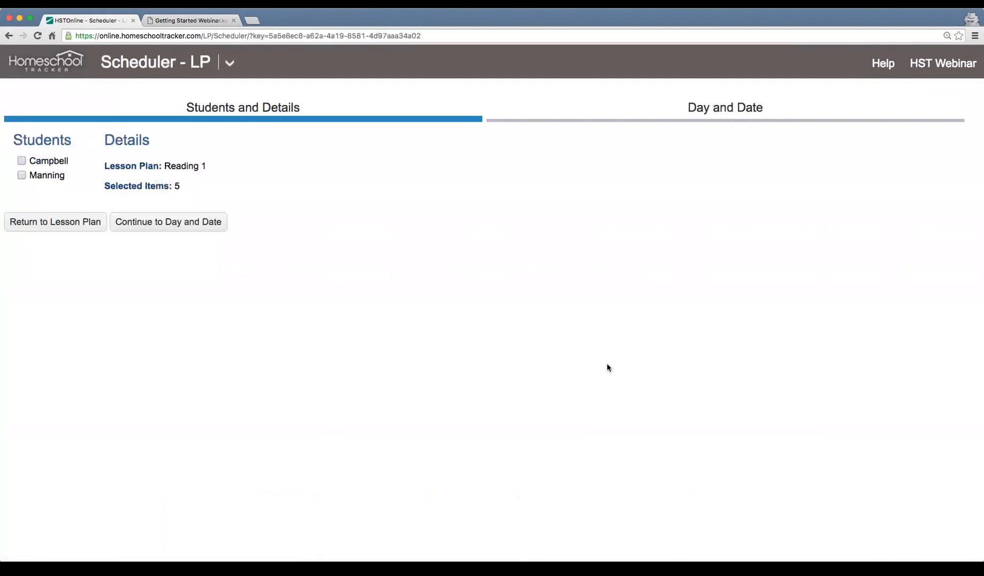
Step: Choose the first listed student and set the scheduled time from 9:00 AM to 10:00 AM
click(37, 161)
click(181, 226)
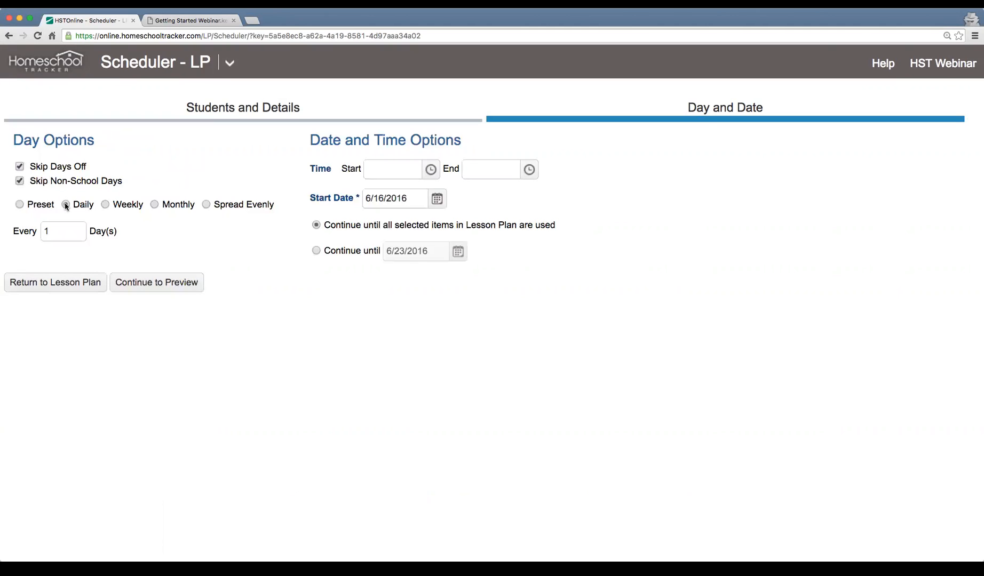
click(431, 169)
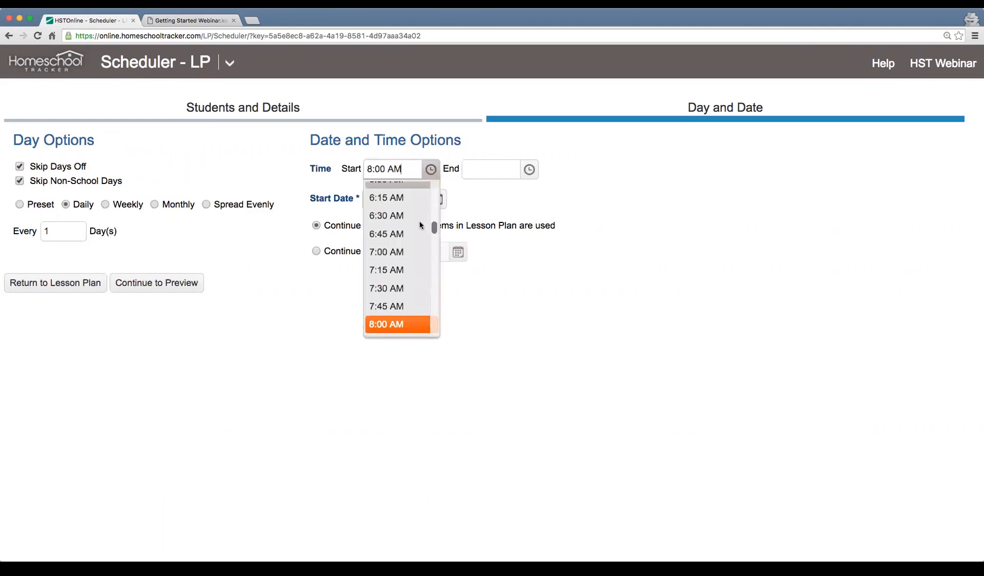
scroll(410, 234, down, 1)
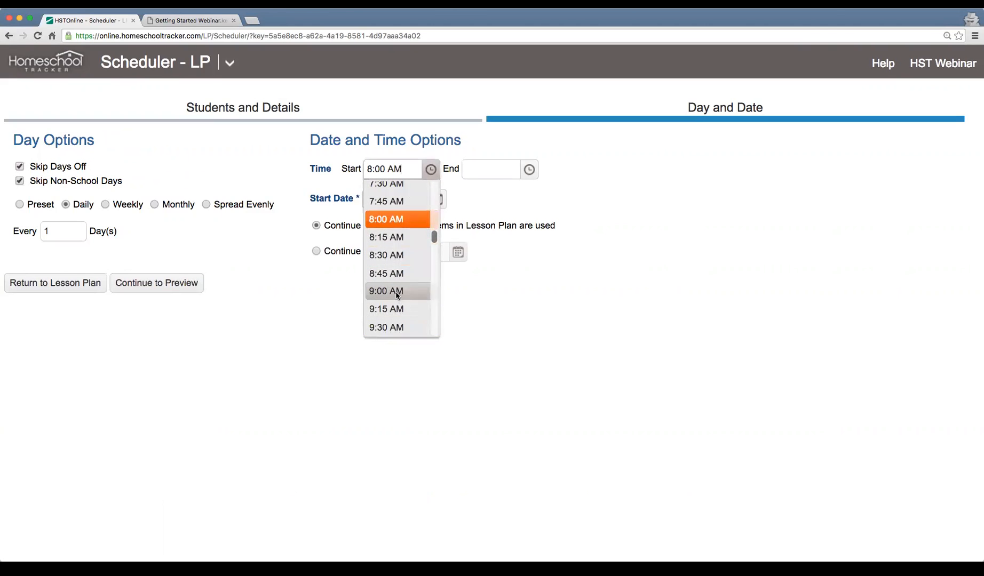
click(396, 291)
click(529, 169)
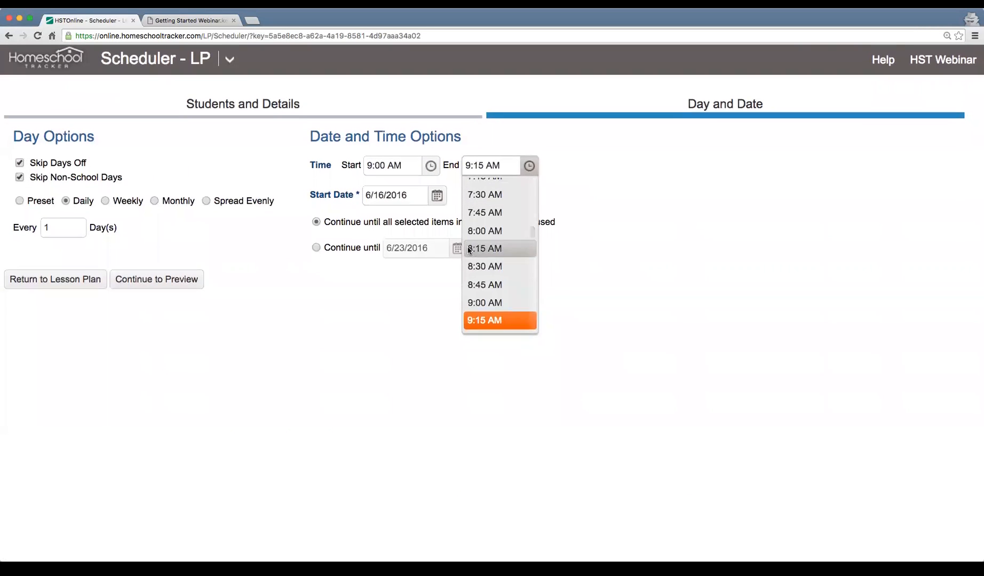
scroll(480, 255, down, 1)
click(490, 320)
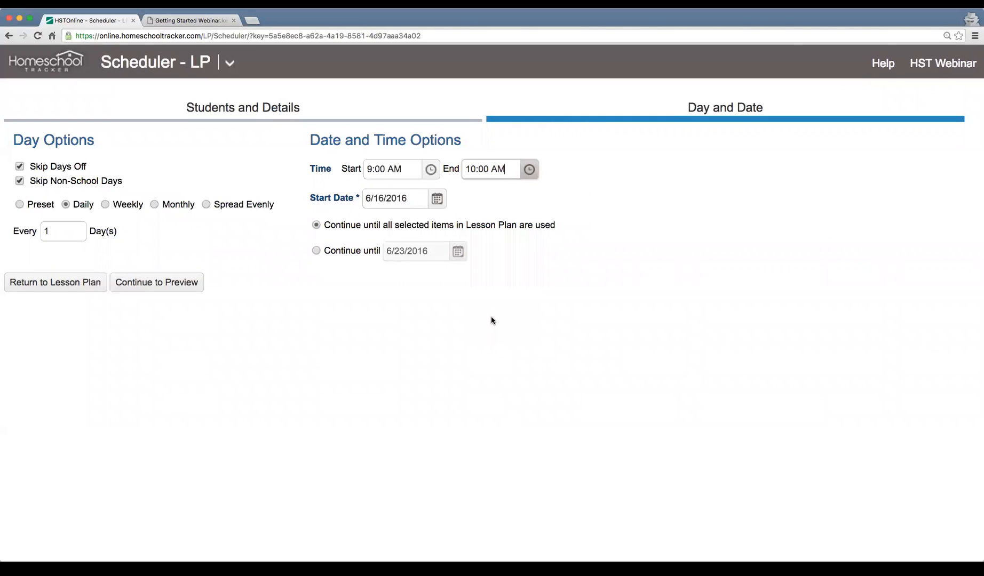
Step: Set the schedule's start date to 6/20/2016 and continue to the preview of the scheduled items
click(438, 200)
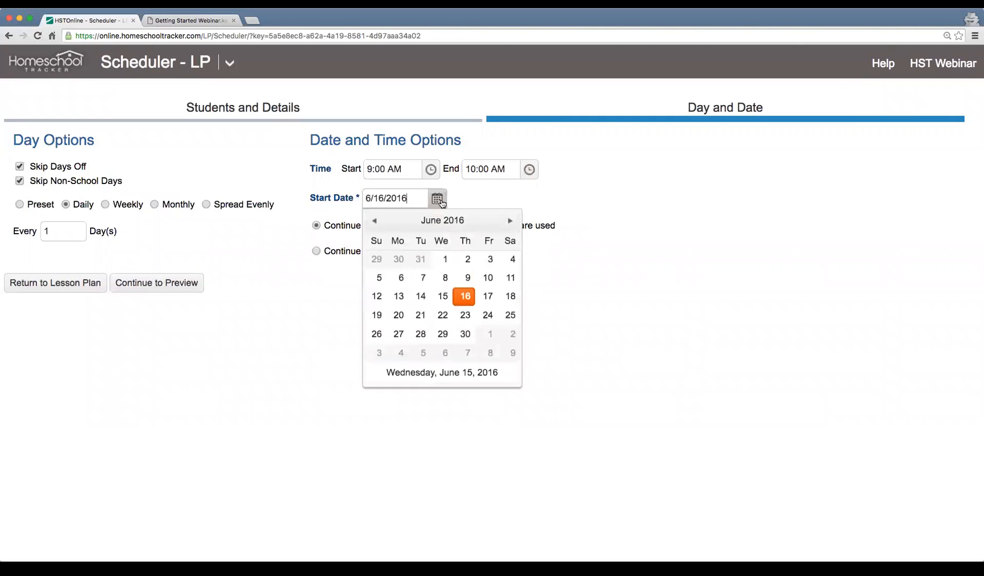
click(398, 316)
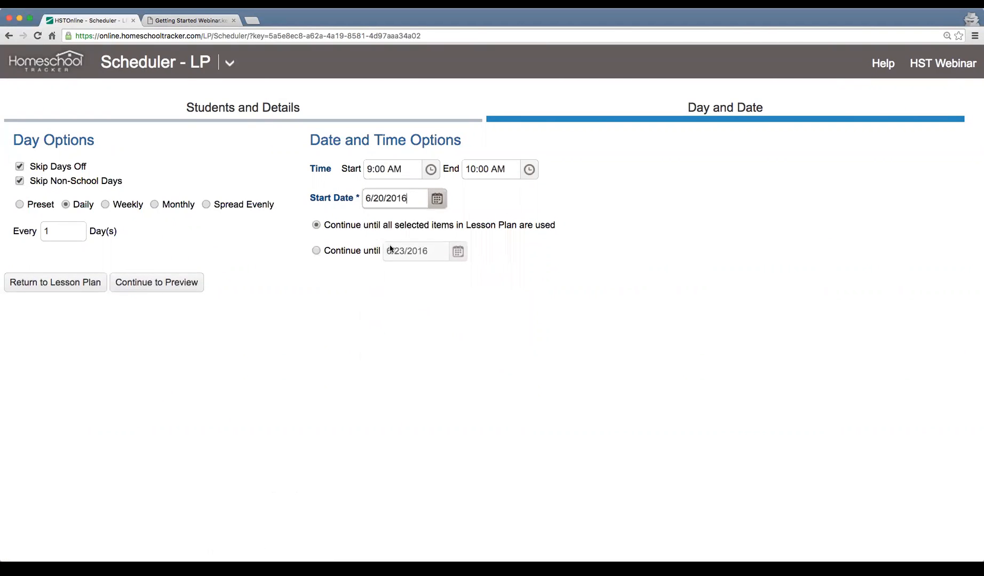
drag(368, 226, 547, 236)
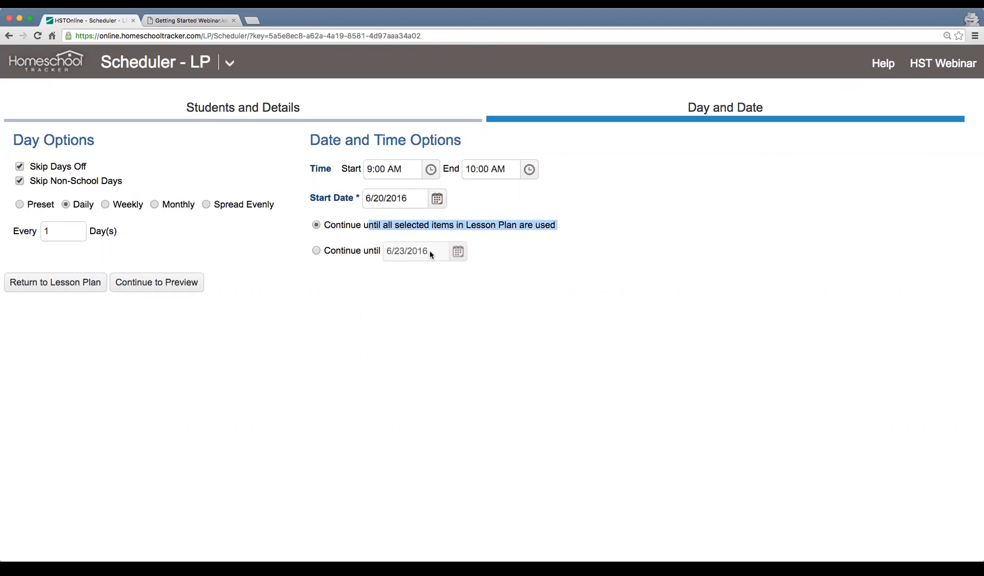
click(460, 227)
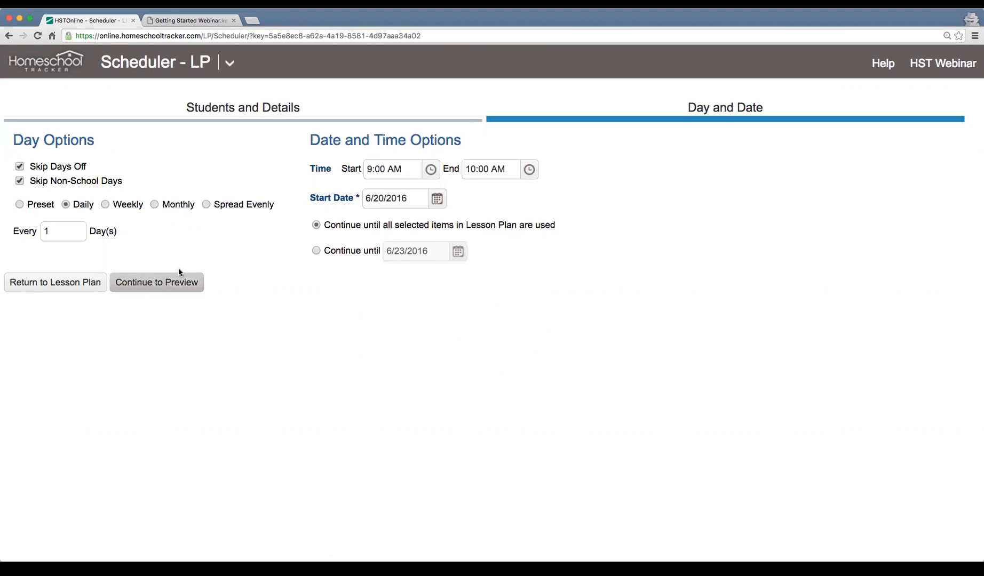
click(176, 290)
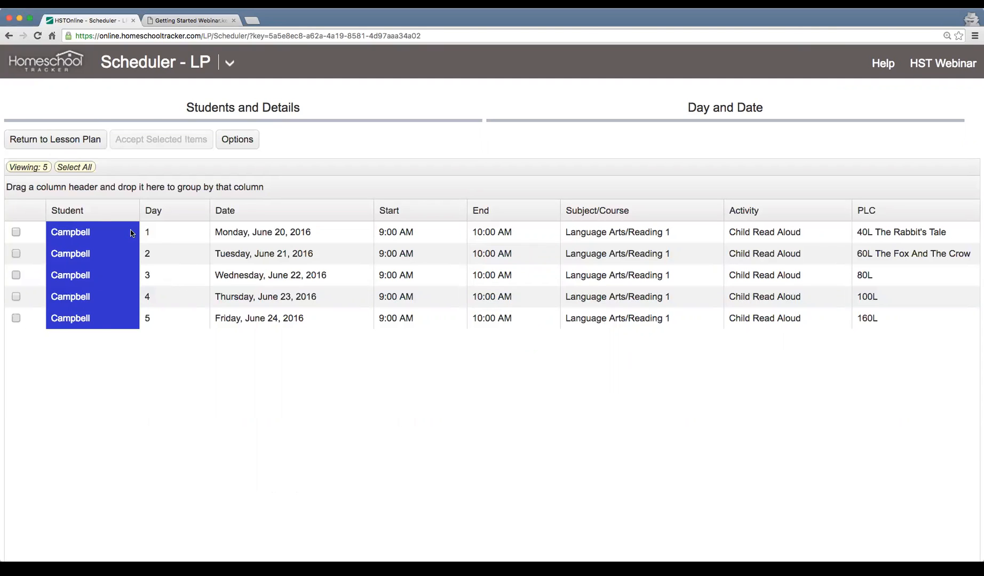
Step: Select all five previewed Reading 1 assignments and accept them into the student's schedule
click(267, 229)
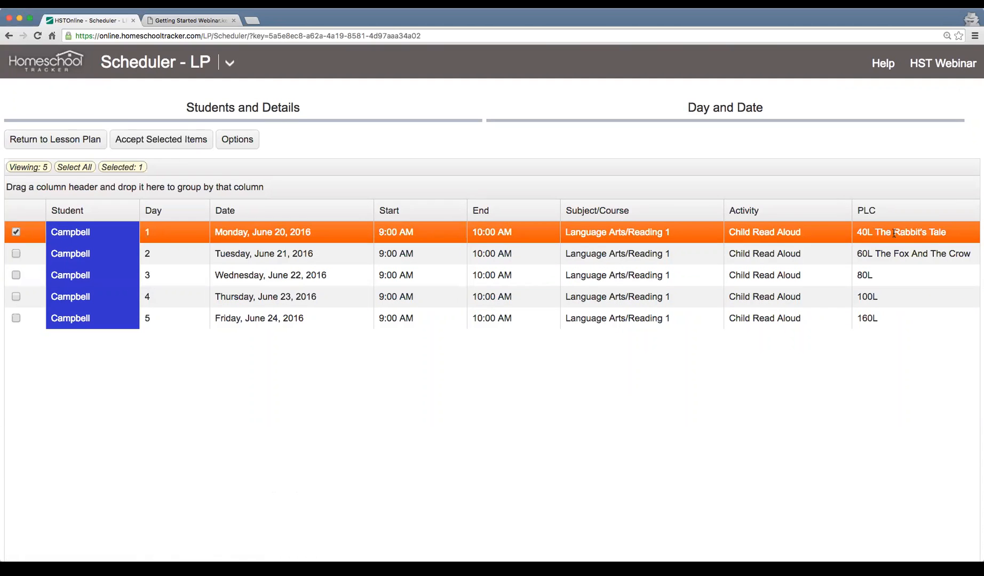
click(854, 254)
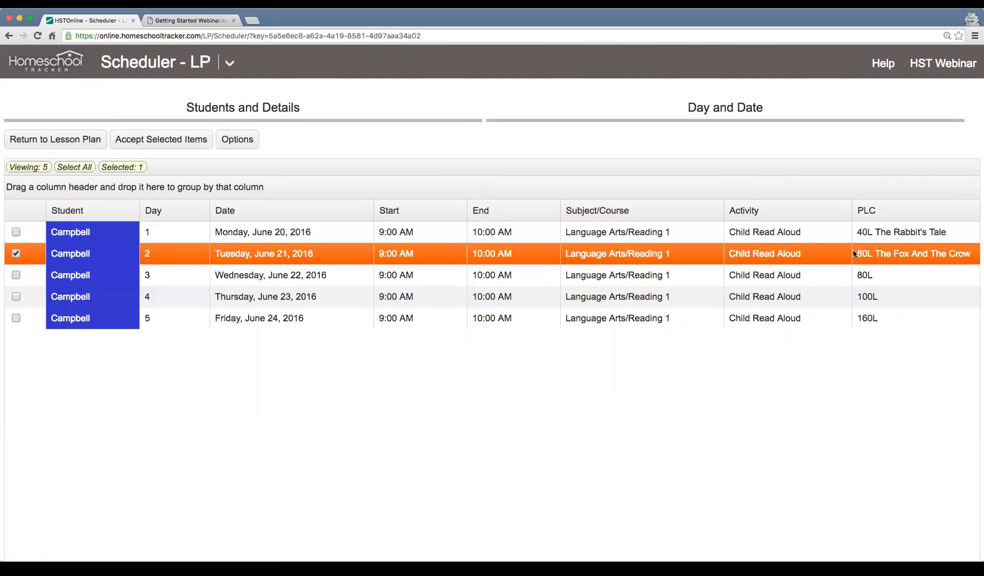
click(871, 277)
click(88, 168)
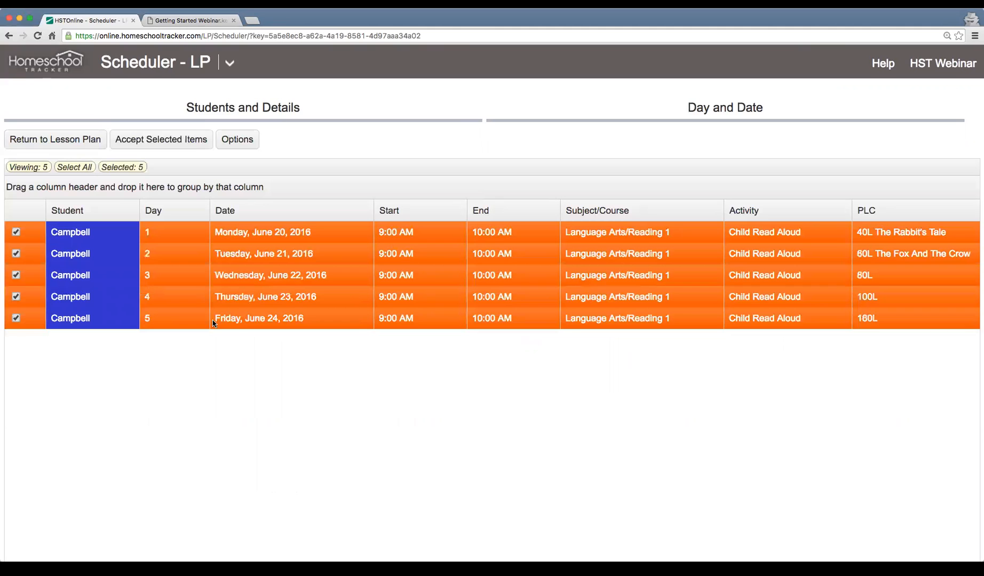
click(174, 147)
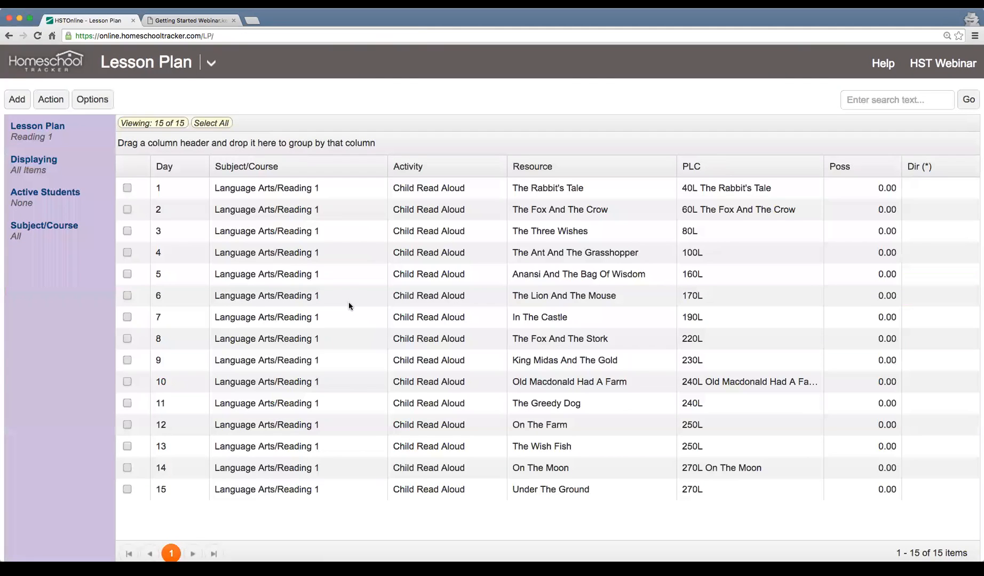
Step: Open the Agenda calendar view and go to the work week of June 20 to 24, 2016
click(211, 64)
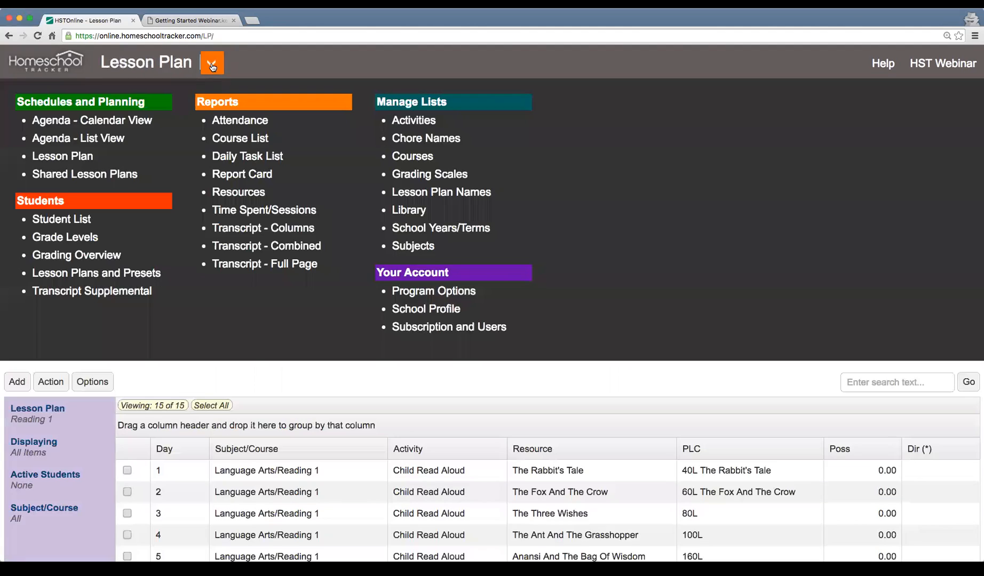
click(118, 126)
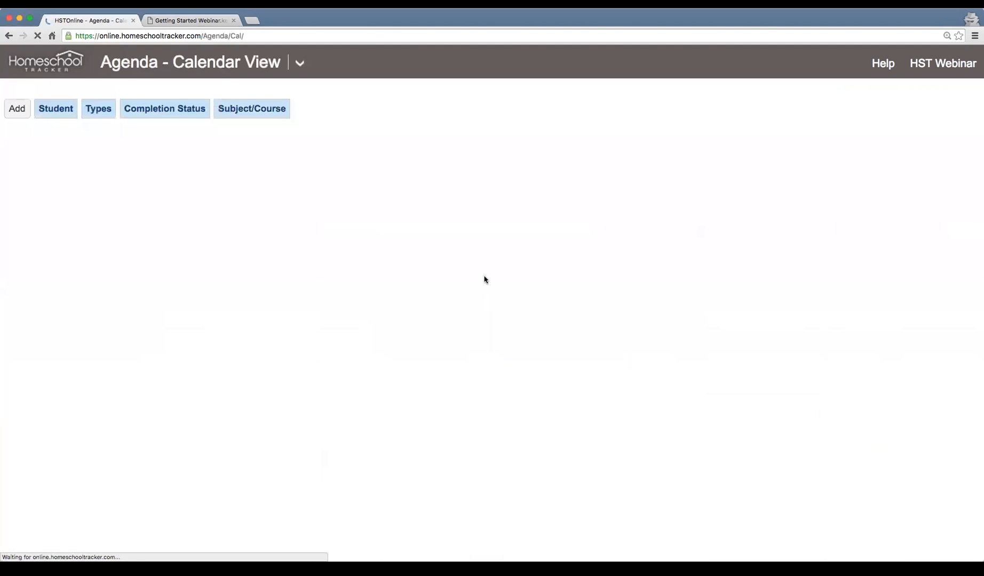
click(90, 169)
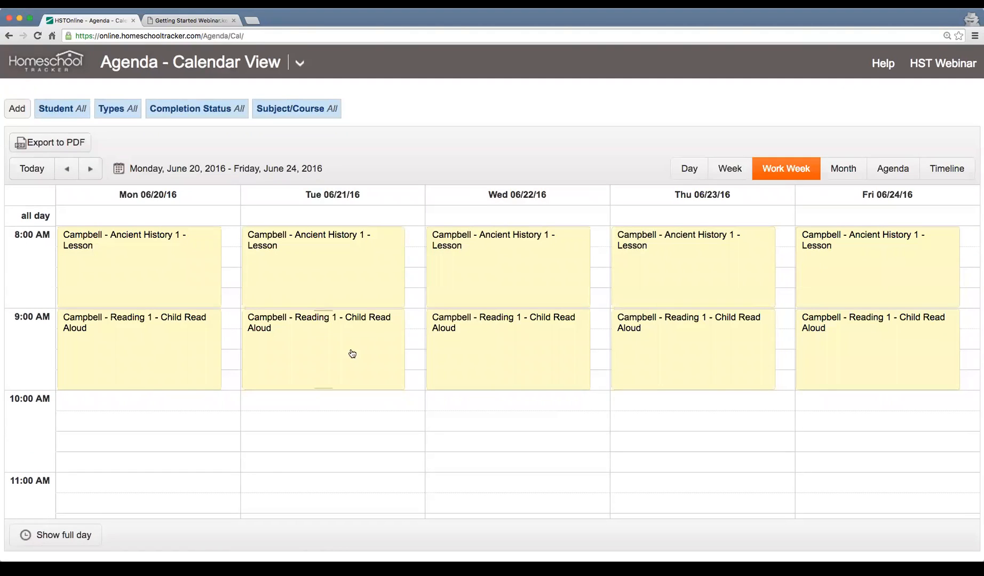
Step: View the details of the Reading 1 assignments on Monday, Tuesday and Wednesday in the calendar
click(175, 355)
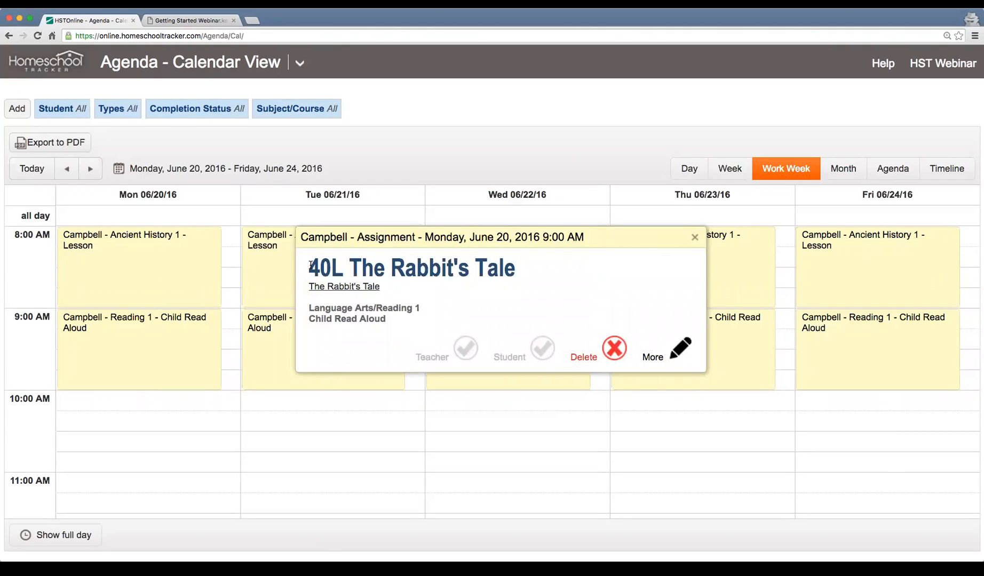
click(695, 237)
click(364, 342)
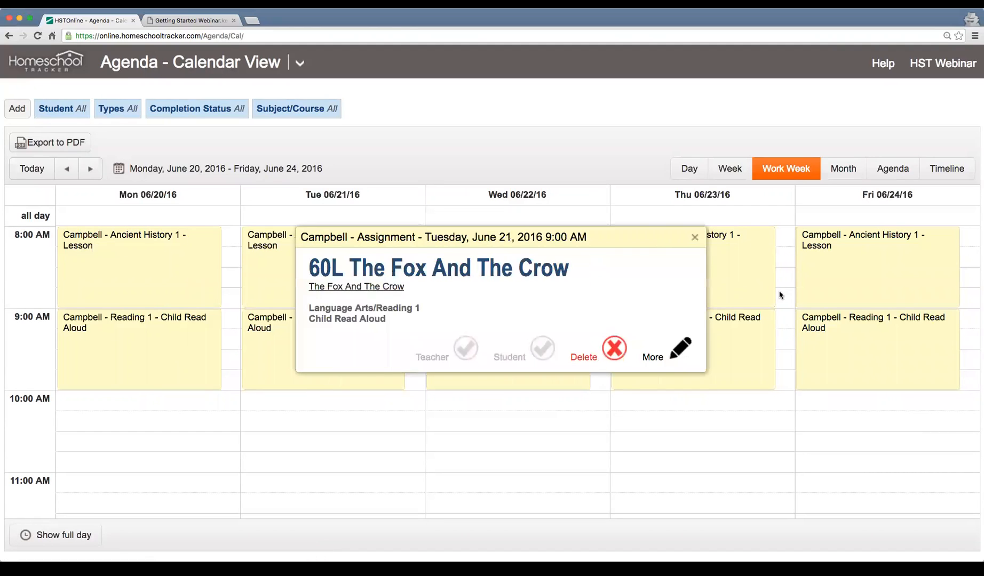
click(690, 238)
click(514, 347)
click(695, 237)
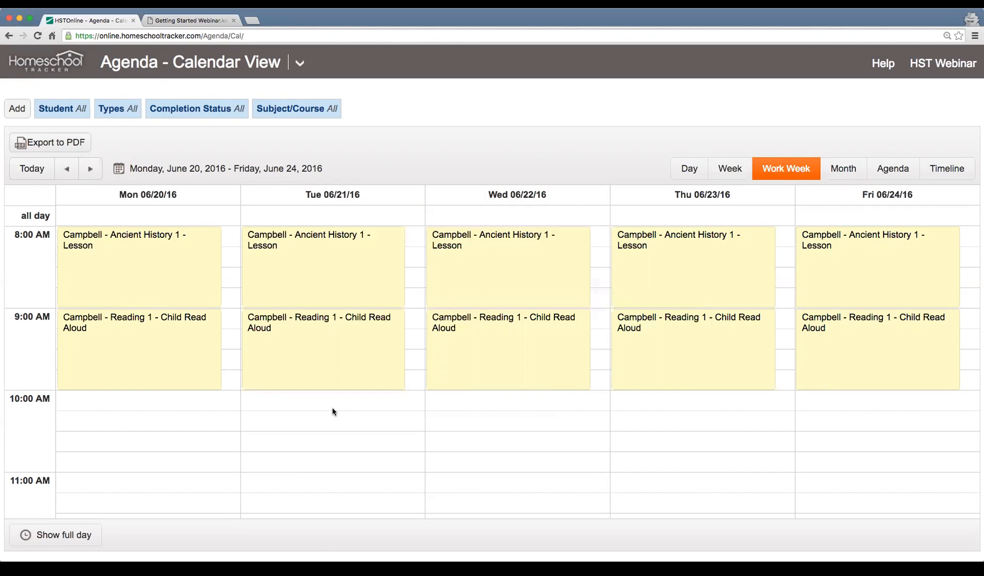
Step: Open Monday's Reading 1 assignment in its full edit form and close it without saving
click(153, 350)
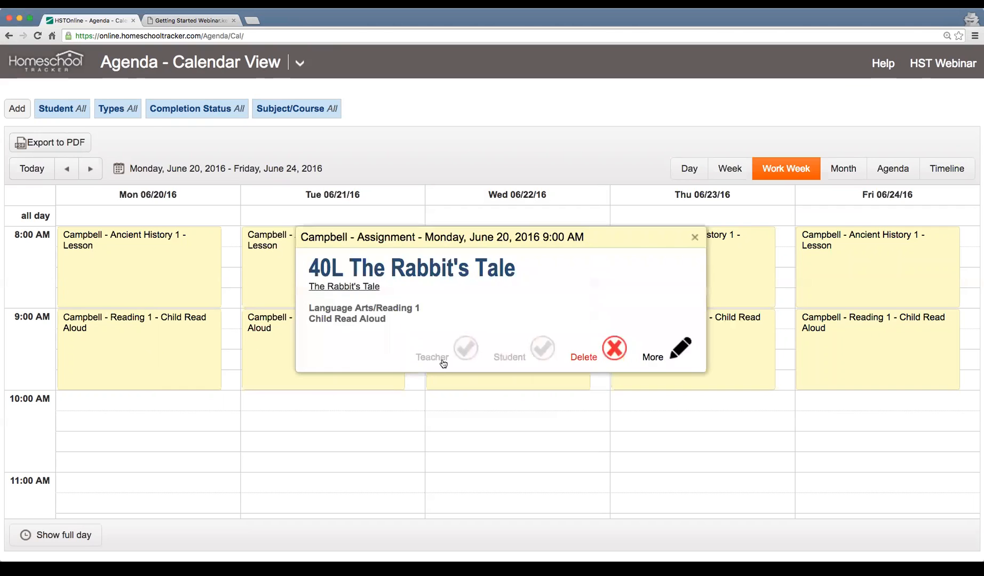
click(680, 350)
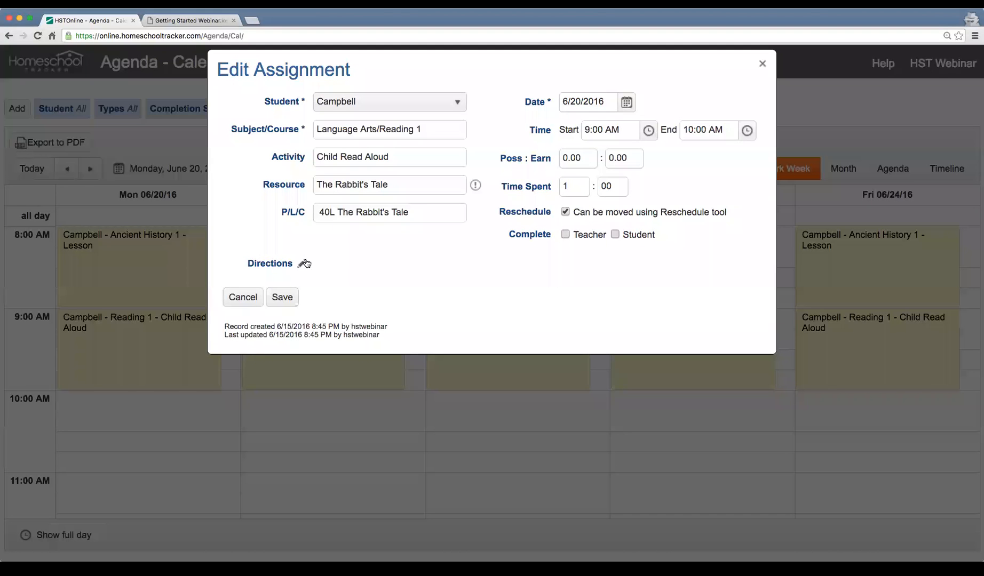
click(257, 299)
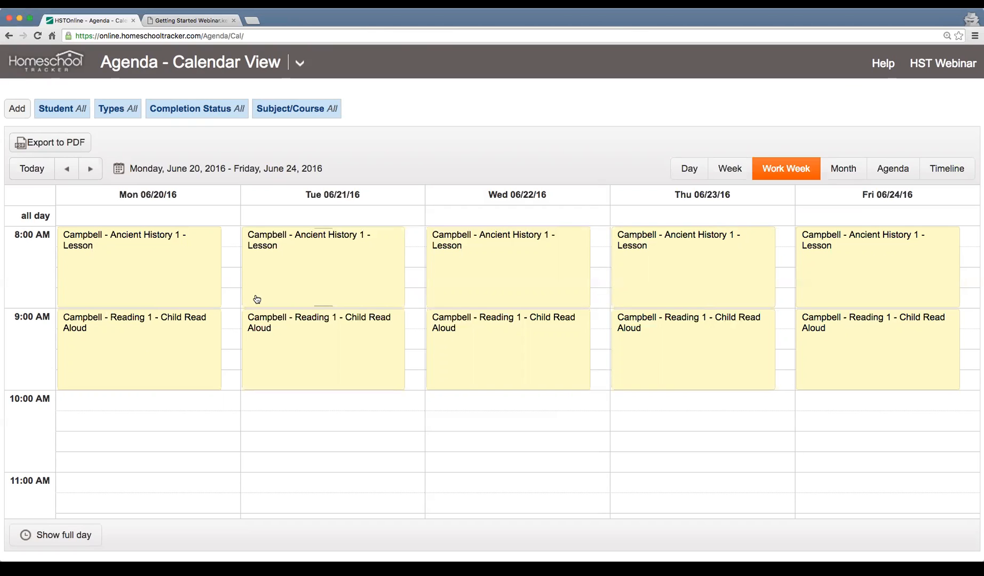
Step: Return to the Reading 1 lesson plan, select the items for days 1 and 2, and clear the selection
click(299, 62)
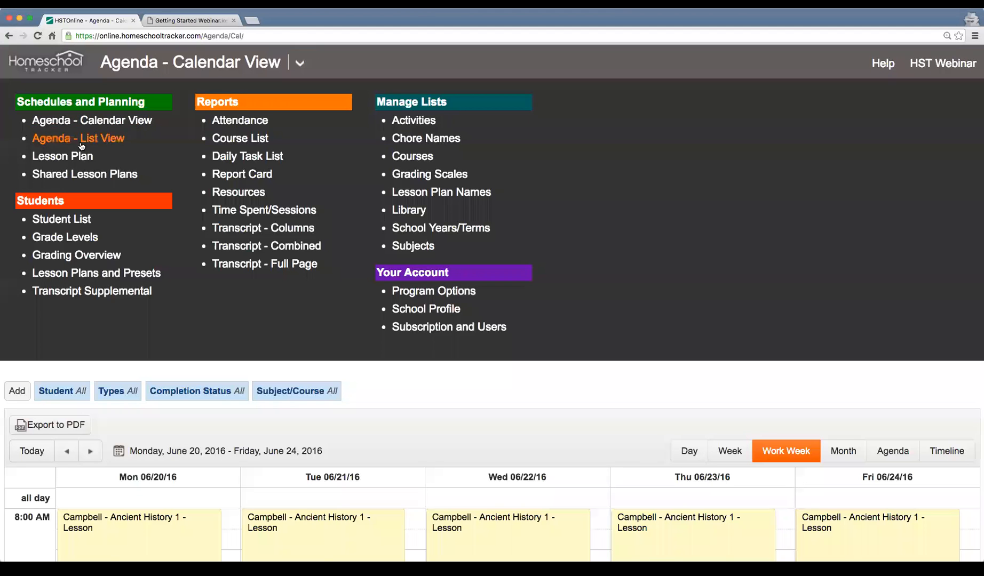
click(66, 163)
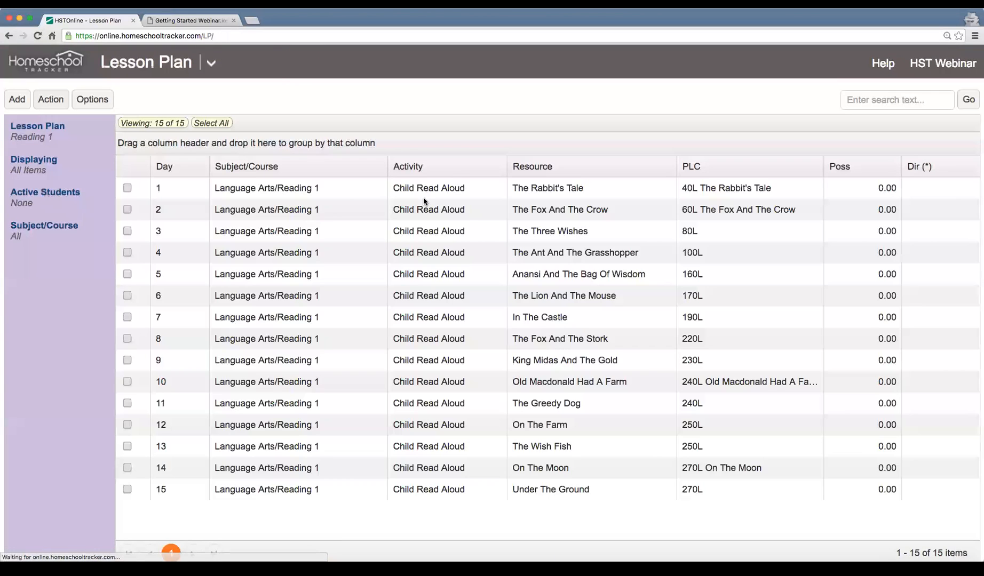
click(127, 188)
click(127, 209)
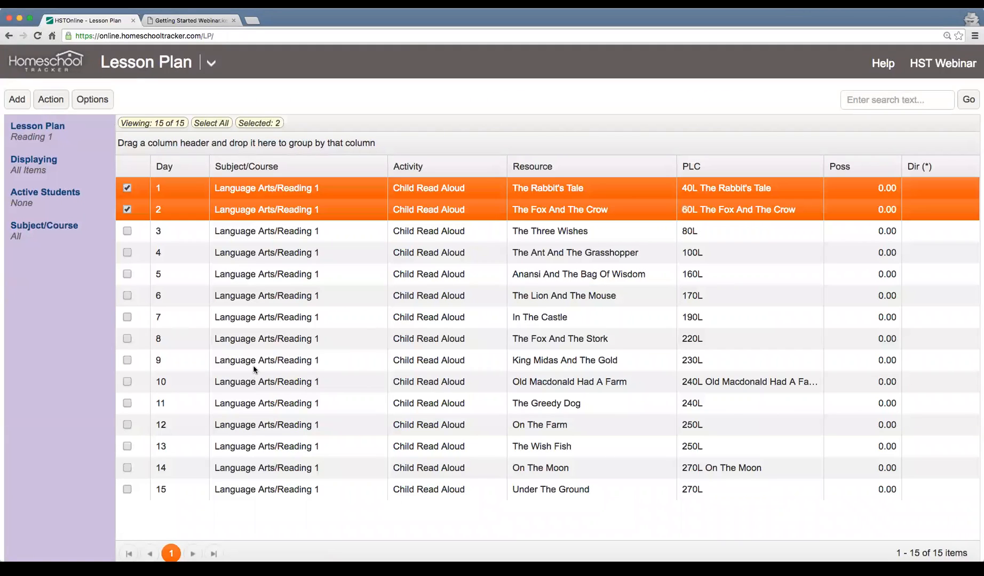
click(127, 209)
click(127, 190)
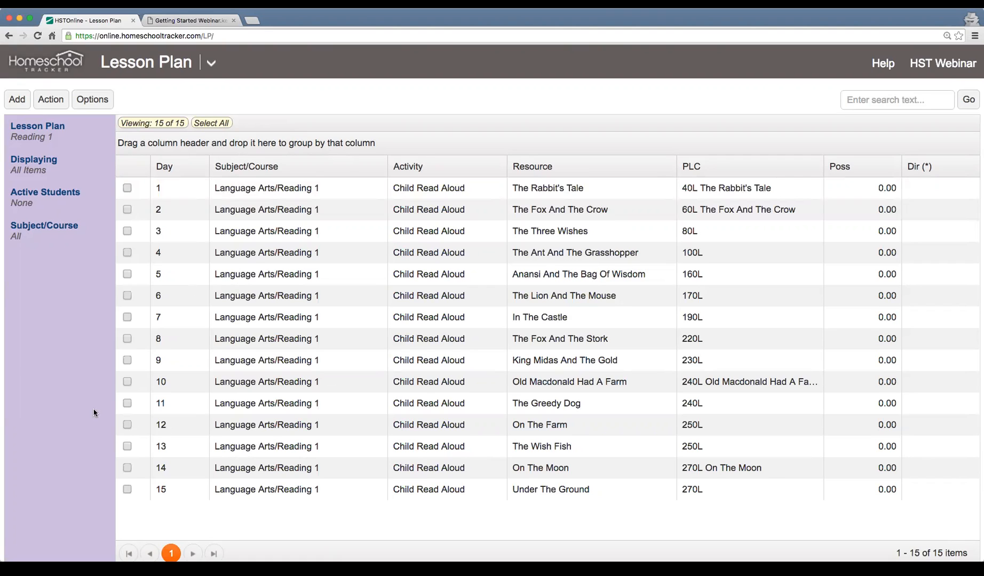
Step: Edit the student's list under Lesson Plans and Presets and mark Reading 1 as an active plan
click(211, 65)
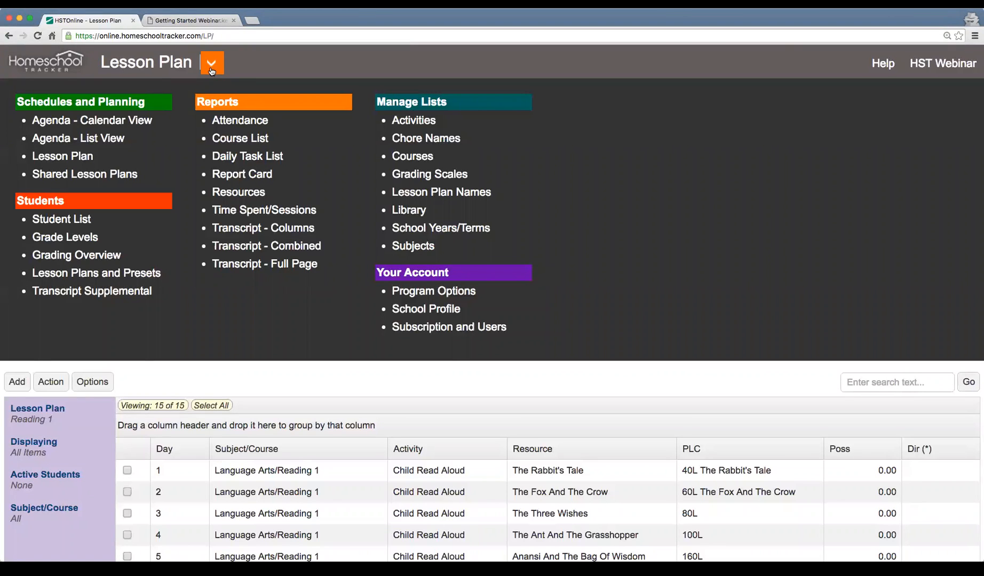
click(125, 274)
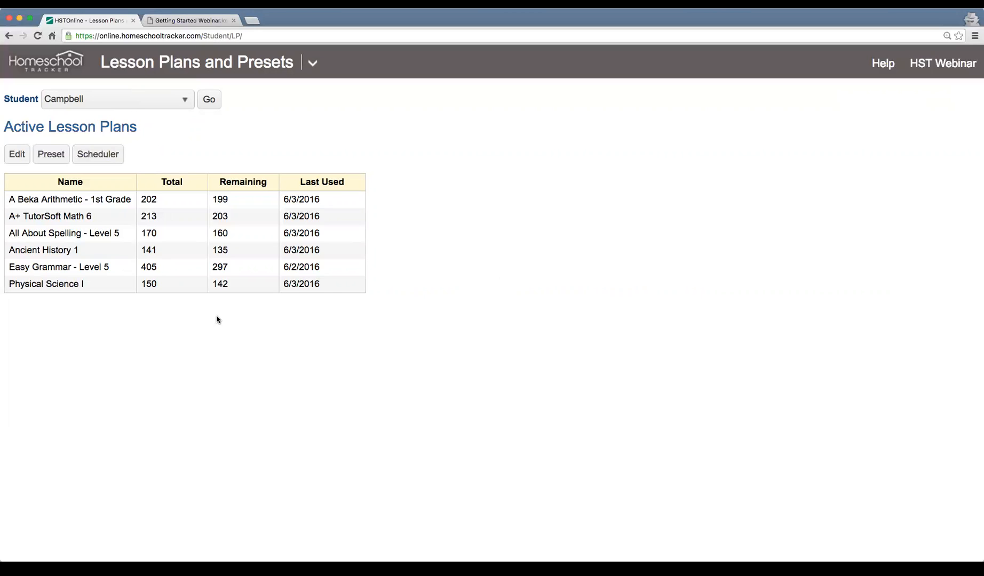
click(17, 154)
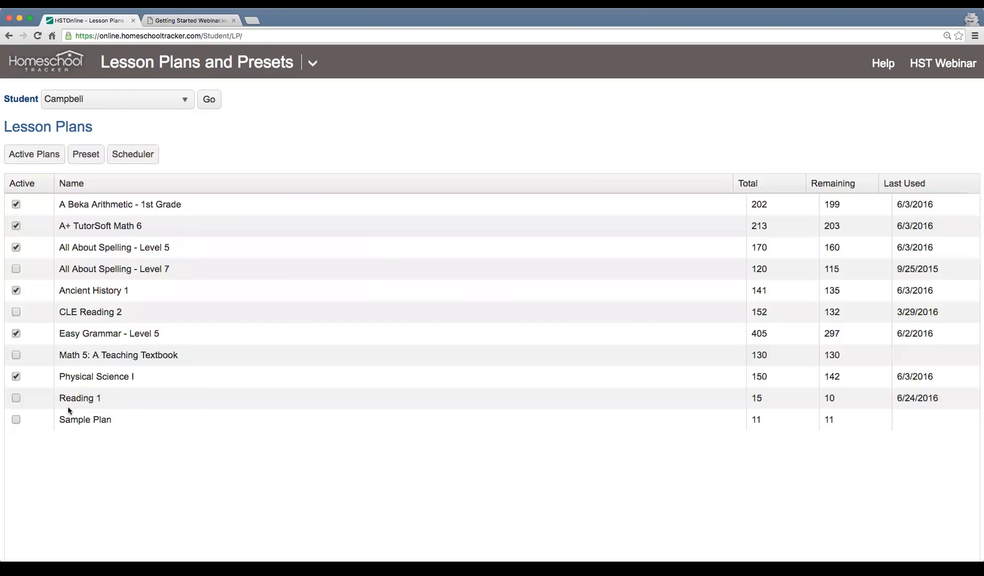
click(16, 399)
Step: Open the student's weekly preset schedule and examine which time slots each subject occupies from Monday to Friday
click(85, 154)
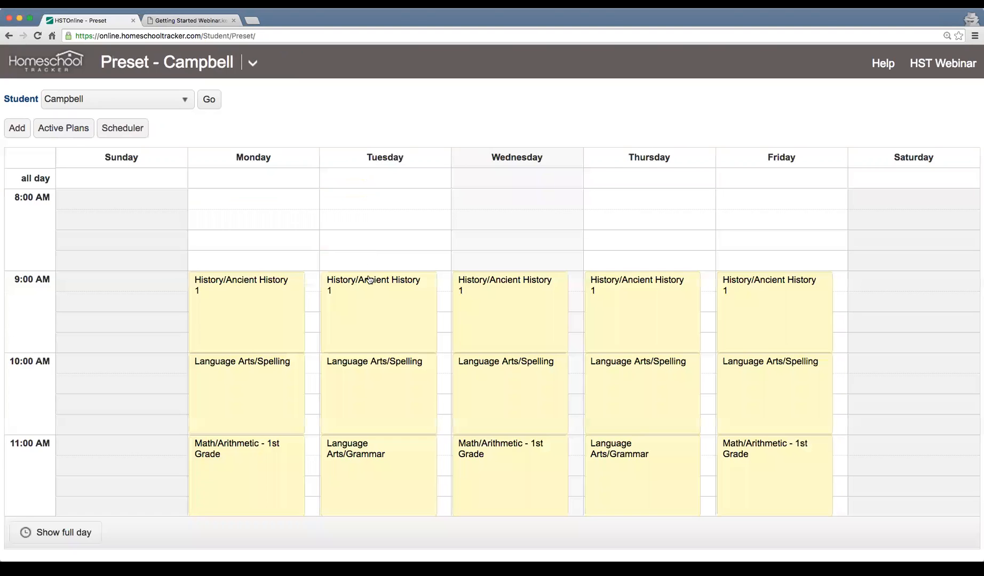
scroll(370, 280, down, 3)
scroll(370, 279, up, 3)
scroll(368, 279, down, 1)
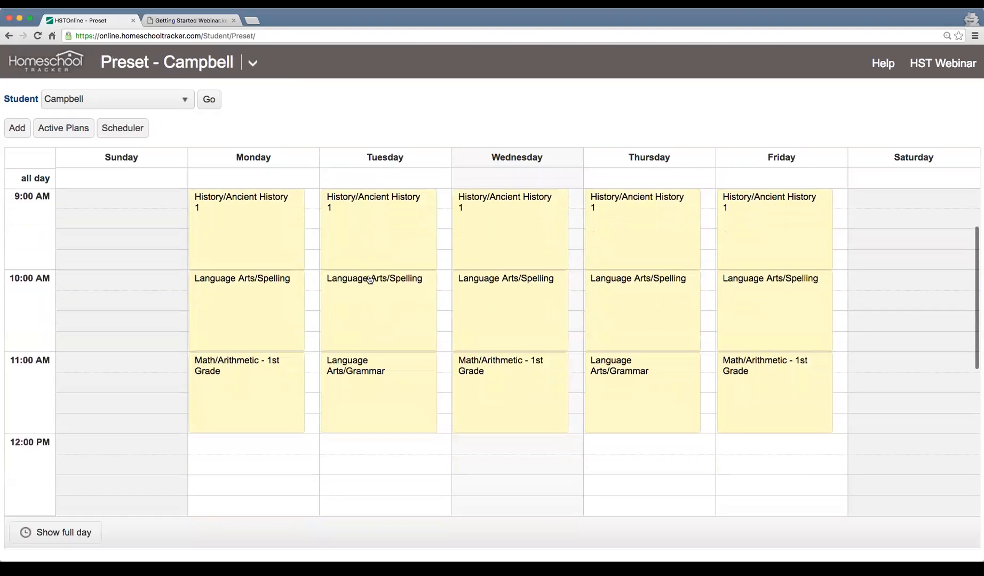
scroll(313, 310, up, 2)
scroll(312, 308, down, 5)
scroll(313, 309, up, 3)
scroll(313, 308, up, 1)
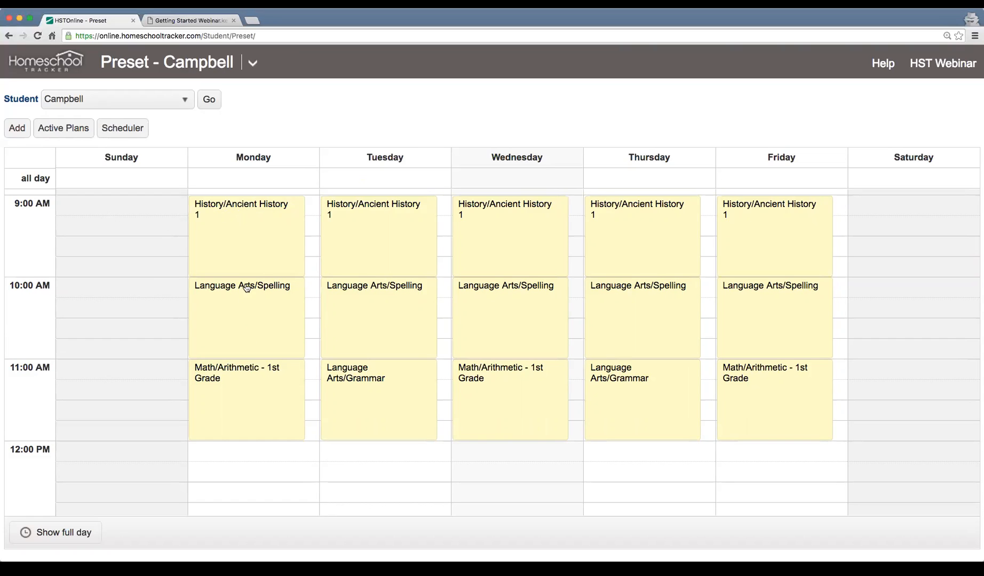
scroll(304, 371, down, 3)
scroll(305, 371, down, 2)
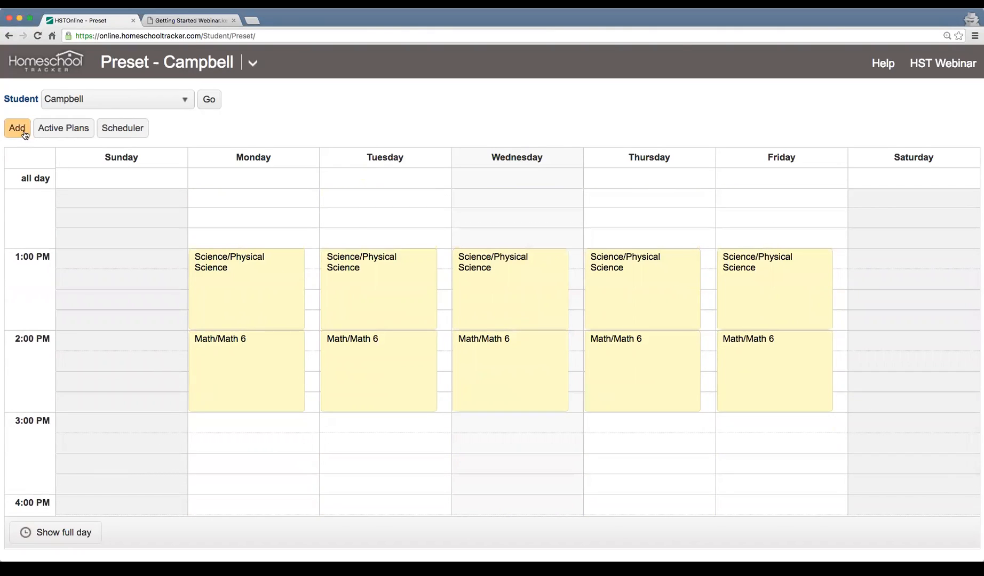
Step: Start a new preset for Language Arts/Reading 1 with a time of 3:00 PM to 4:00 PM
click(17, 129)
click(481, 95)
text(read)
click(443, 117)
click(433, 158)
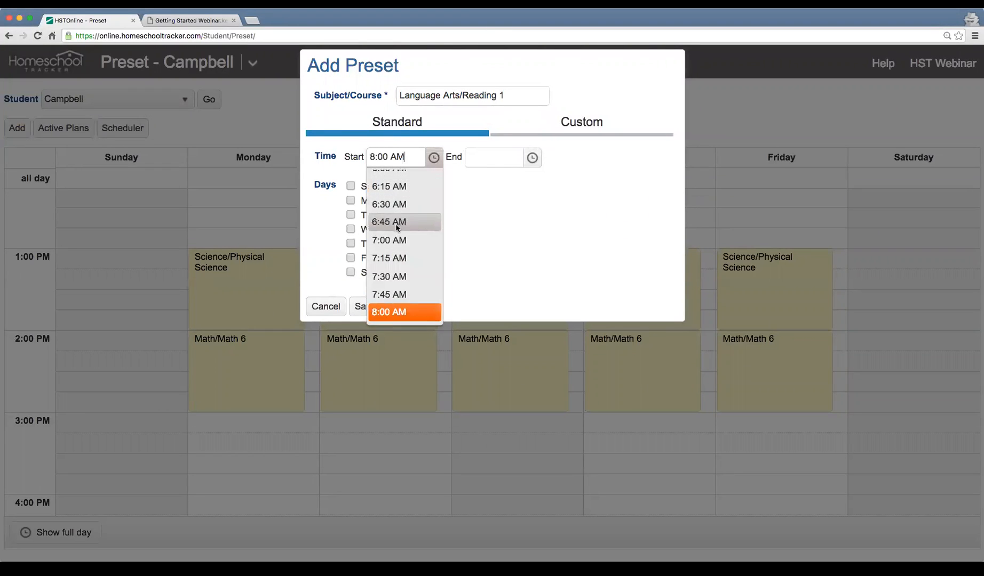
scroll(397, 235, down, 3)
scroll(397, 236, down, 10)
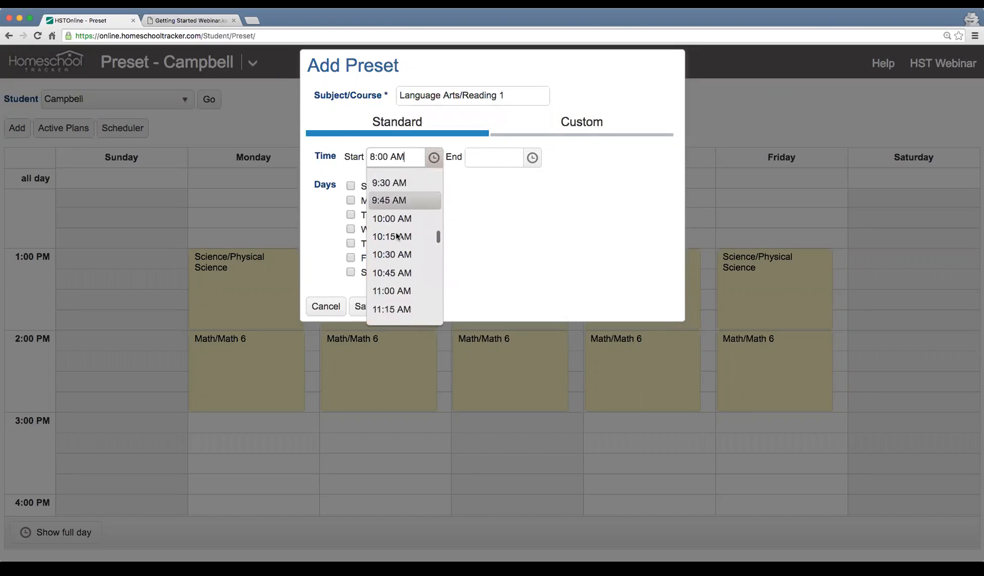
scroll(396, 237, down, 8)
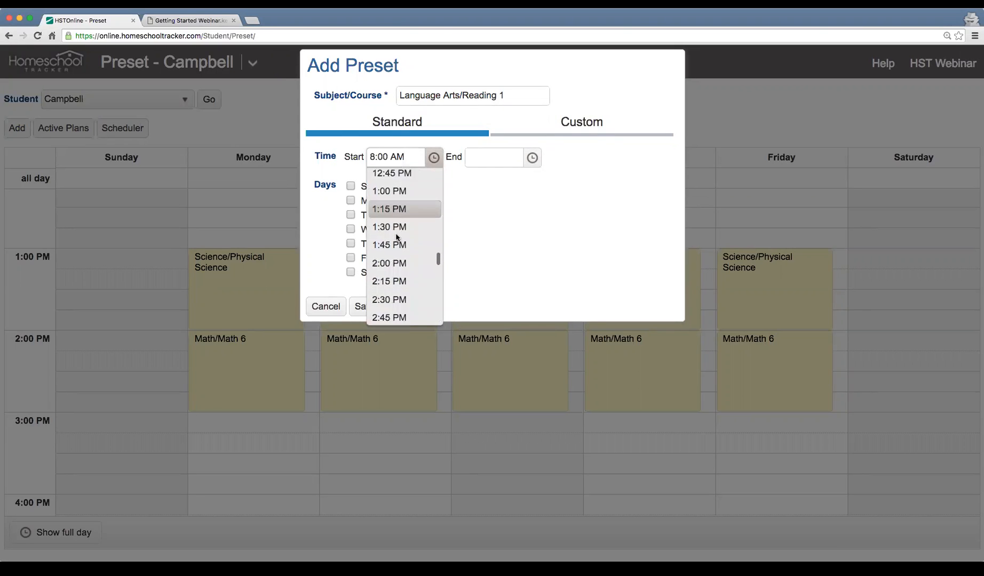
click(396, 251)
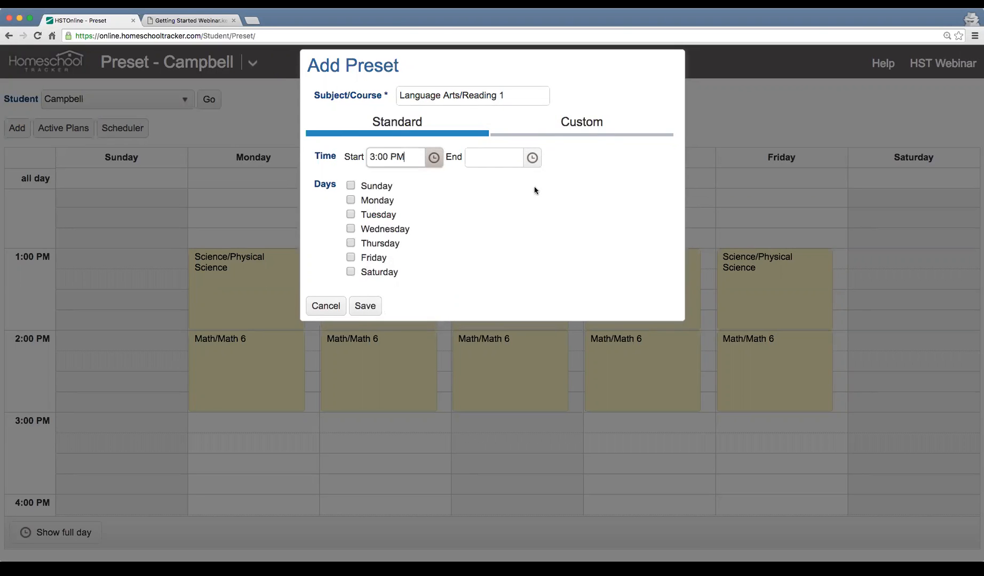
click(532, 157)
scroll(502, 228, down, 4)
click(497, 238)
Step: Assign the Reading 1 preset to Monday through Friday and save it
click(371, 200)
click(374, 214)
click(378, 230)
click(377, 245)
click(374, 259)
click(366, 307)
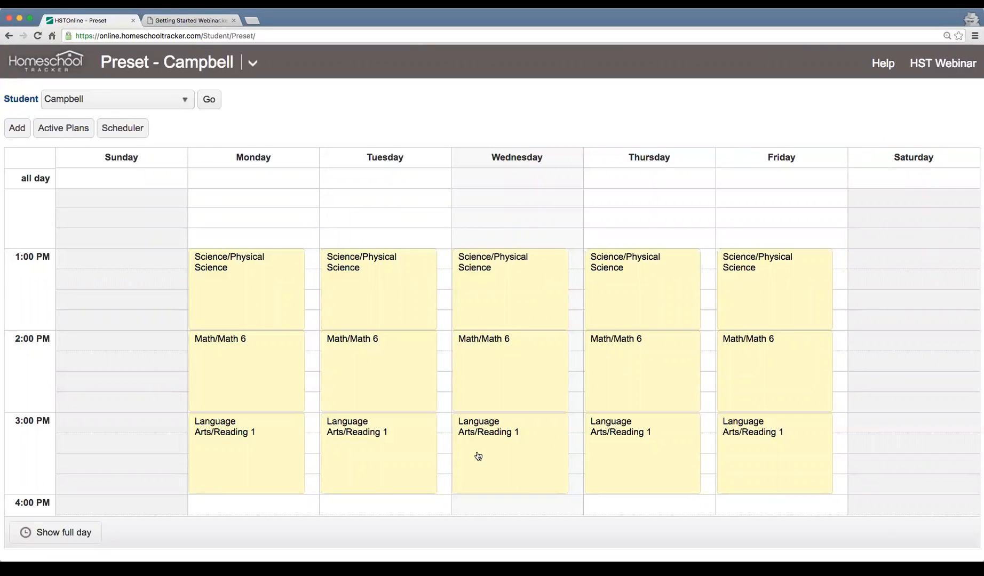
scroll(479, 456, up, 2)
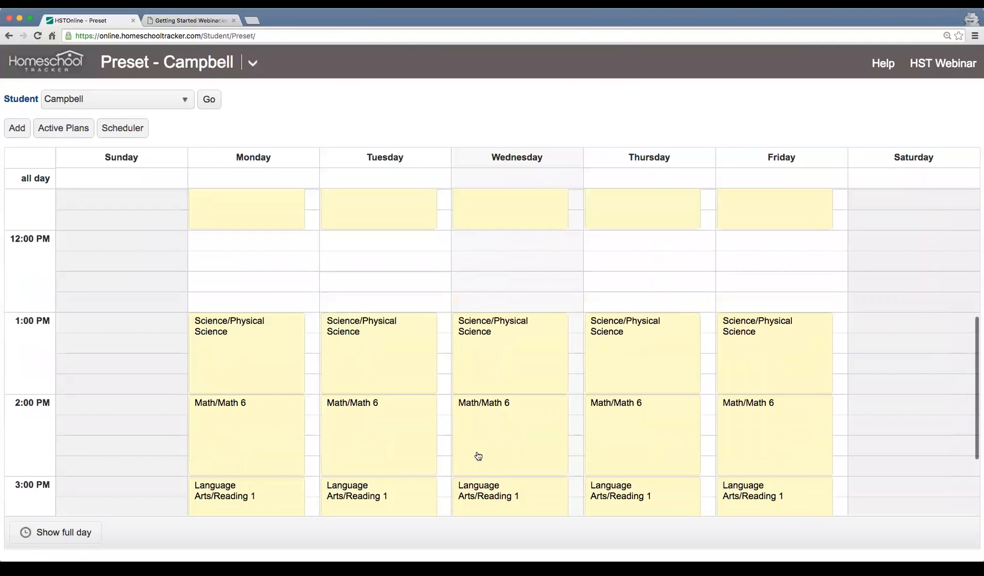
Step: Open the student's Scheduler with all active lesson plans selected, continue to Day and Date, and choose the Preset day option
click(130, 132)
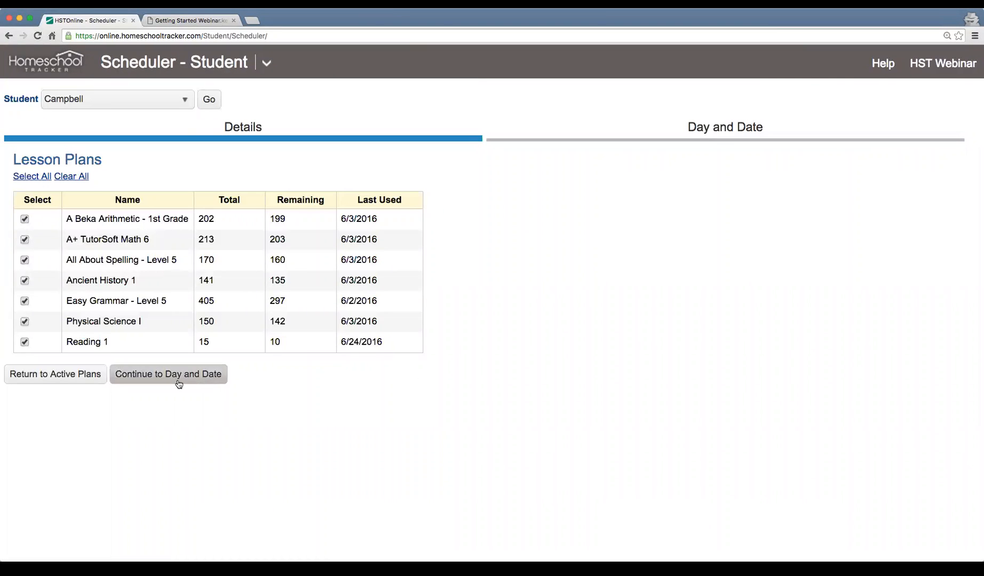
click(202, 375)
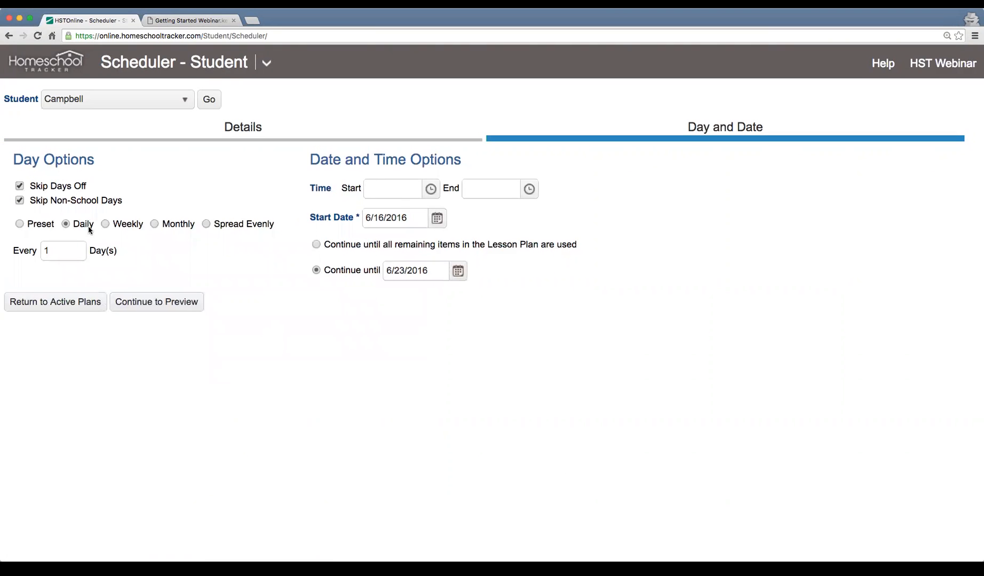
click(131, 226)
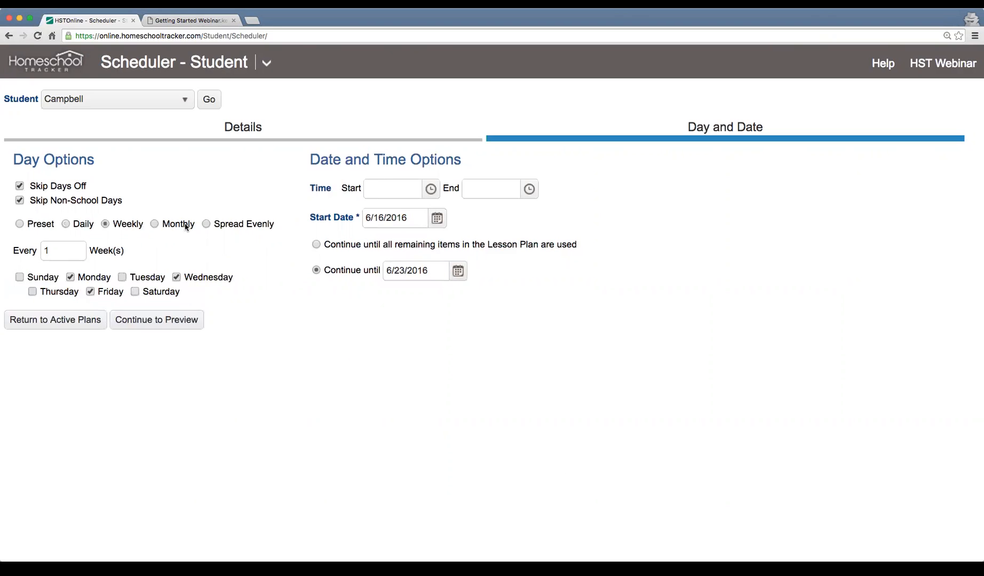
click(185, 226)
click(237, 227)
click(75, 227)
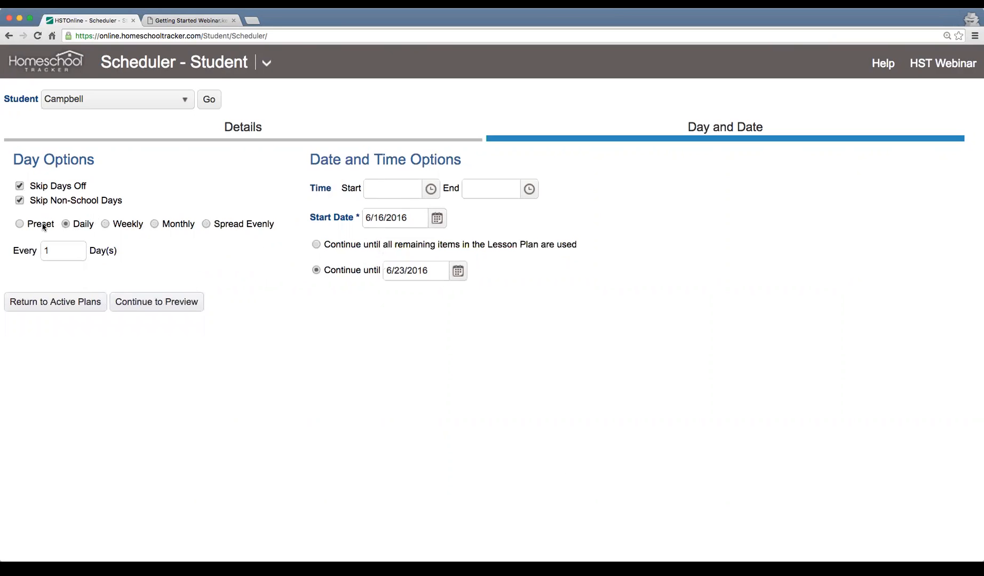
click(34, 226)
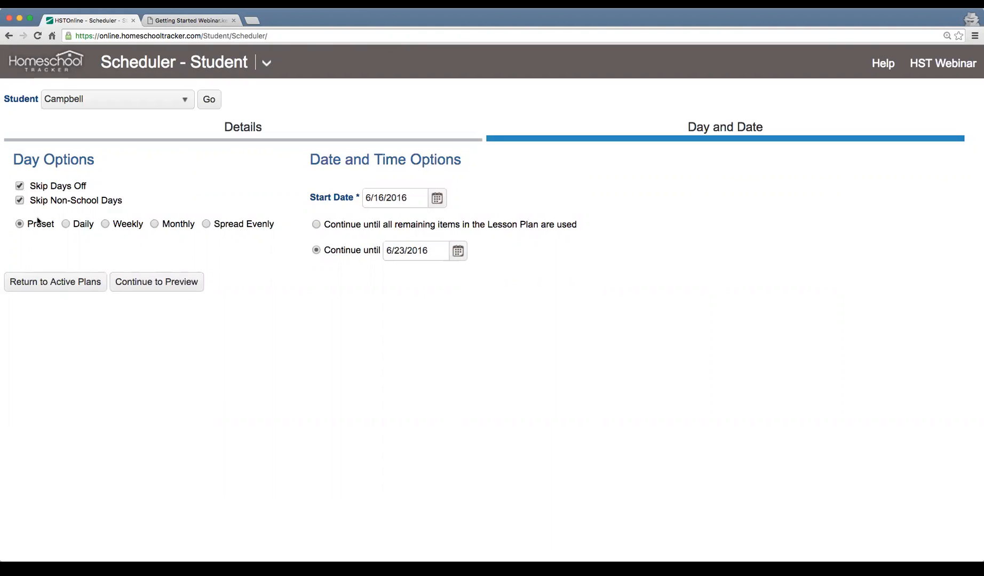
Step: Set the schedule's start date to 6/27/2016 and the continue-until date to 7/1/2016, and continue to the preview
click(411, 201)
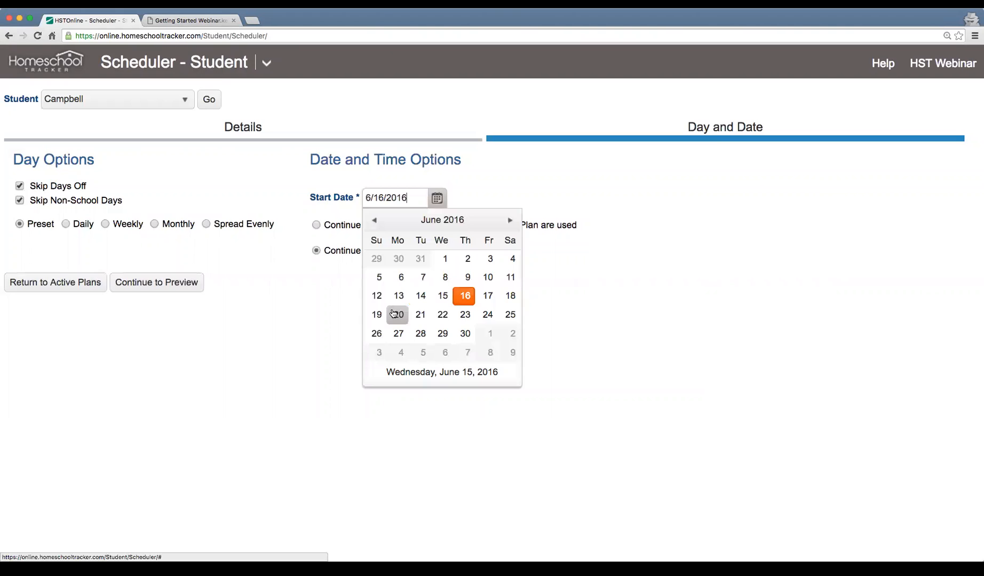
click(398, 335)
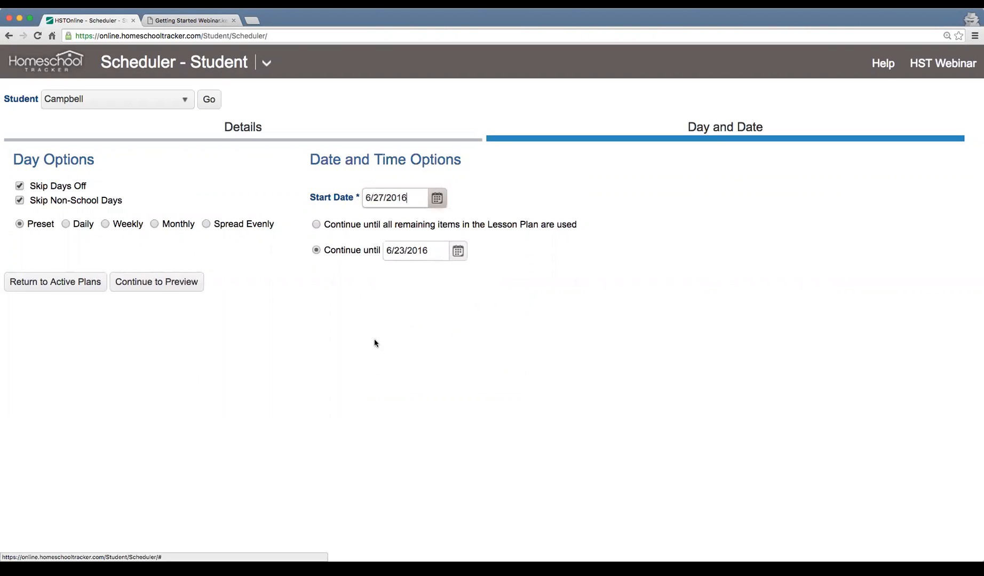
click(458, 252)
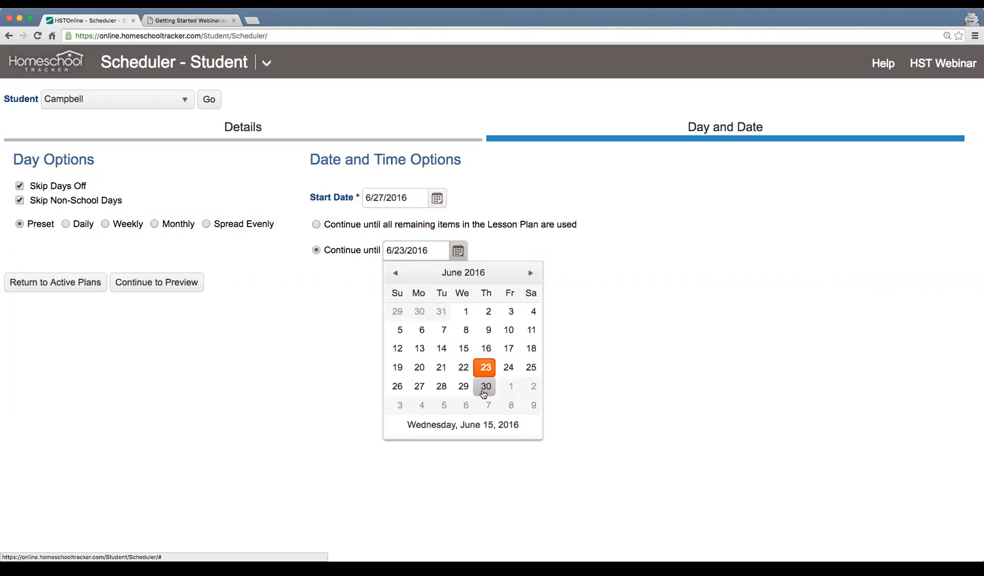
click(511, 387)
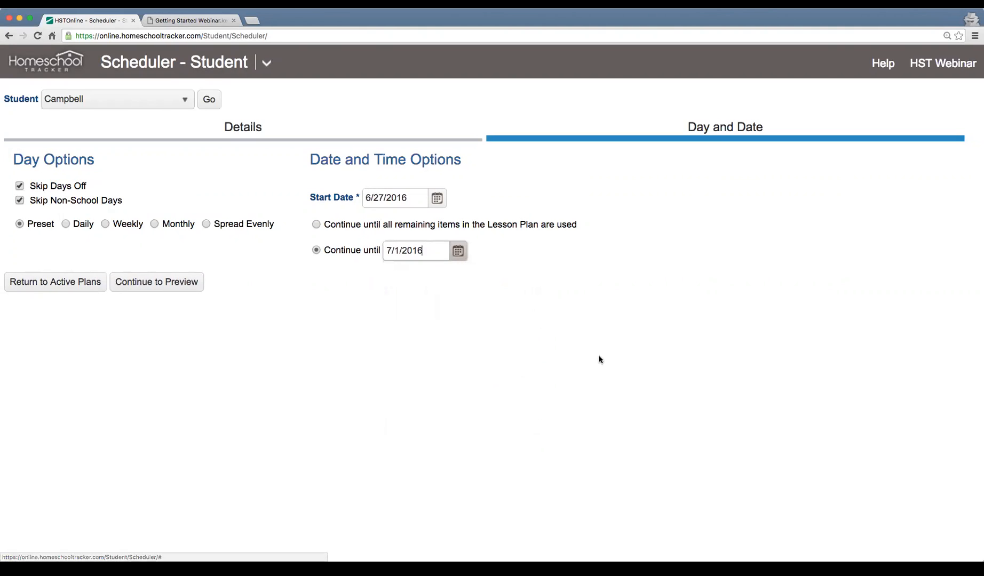
click(169, 281)
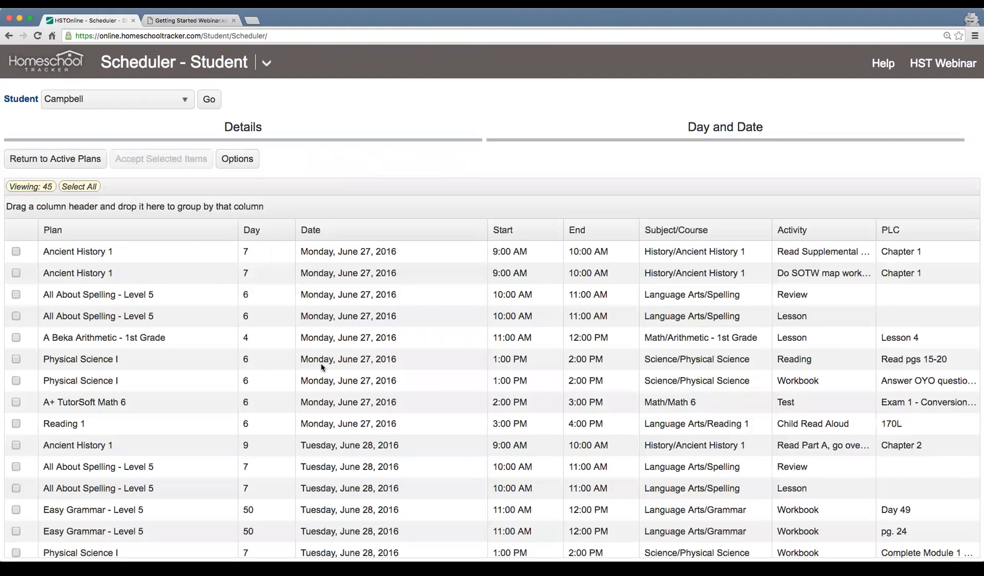
Step: Review the previewed items for Monday, June 27, checking the plan, time slot and activity of each lesson through Reading 1
scroll(322, 368, down, 2)
scroll(282, 342, up, 2)
scroll(349, 341, down, 1)
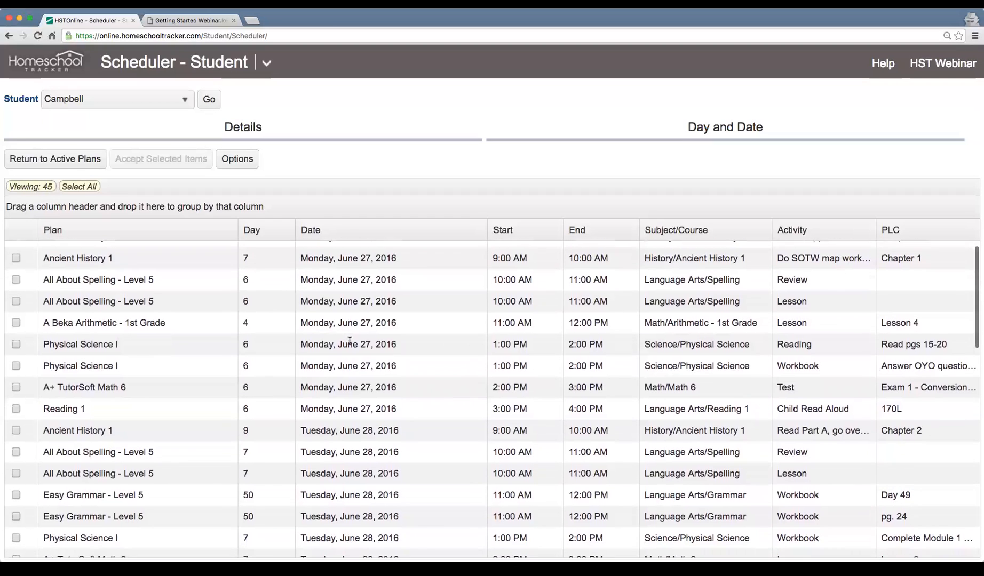
scroll(350, 341, up, 1)
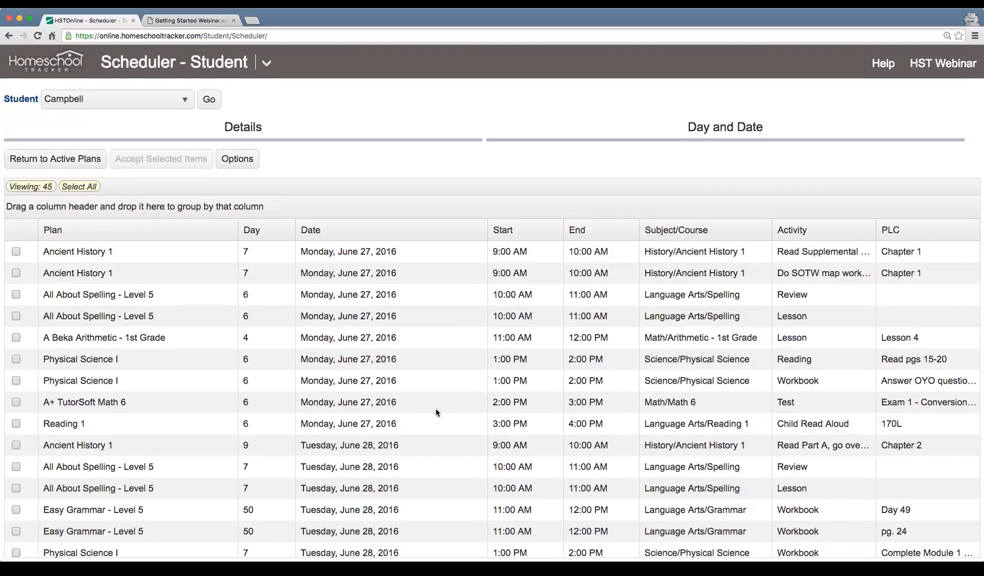
click(191, 256)
click(199, 275)
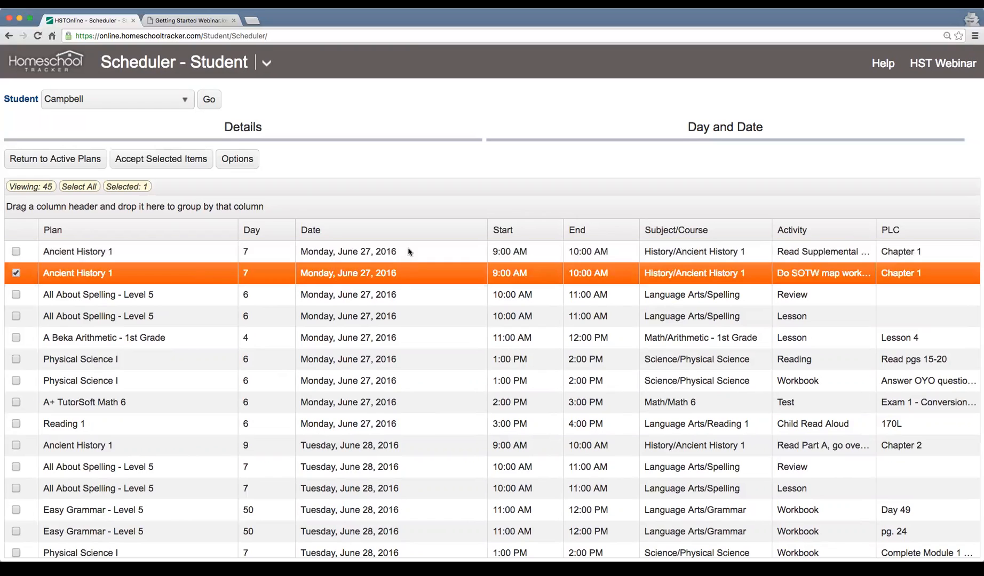
click(524, 258)
click(554, 273)
click(543, 254)
click(542, 277)
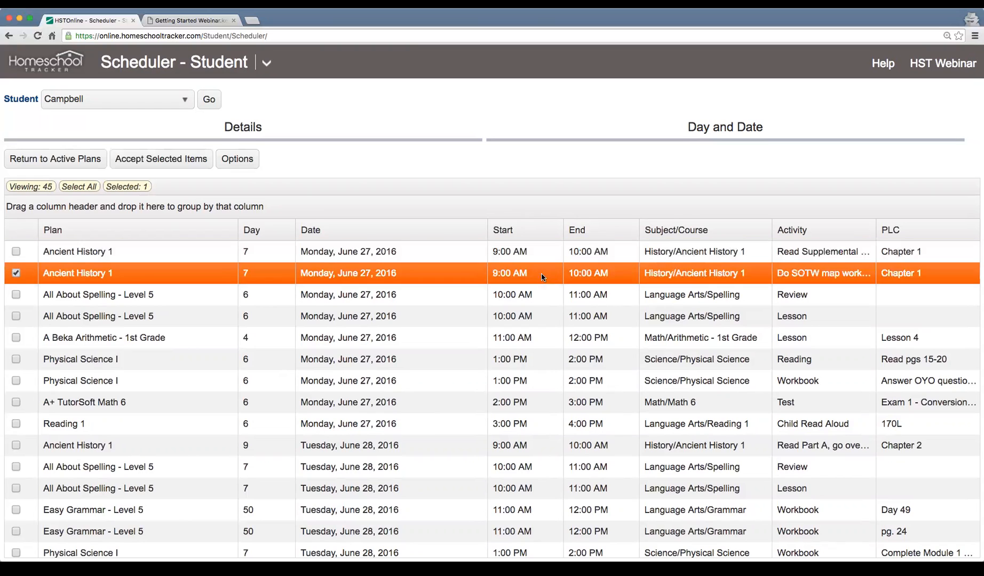
click(442, 298)
scroll(439, 325, down, 3)
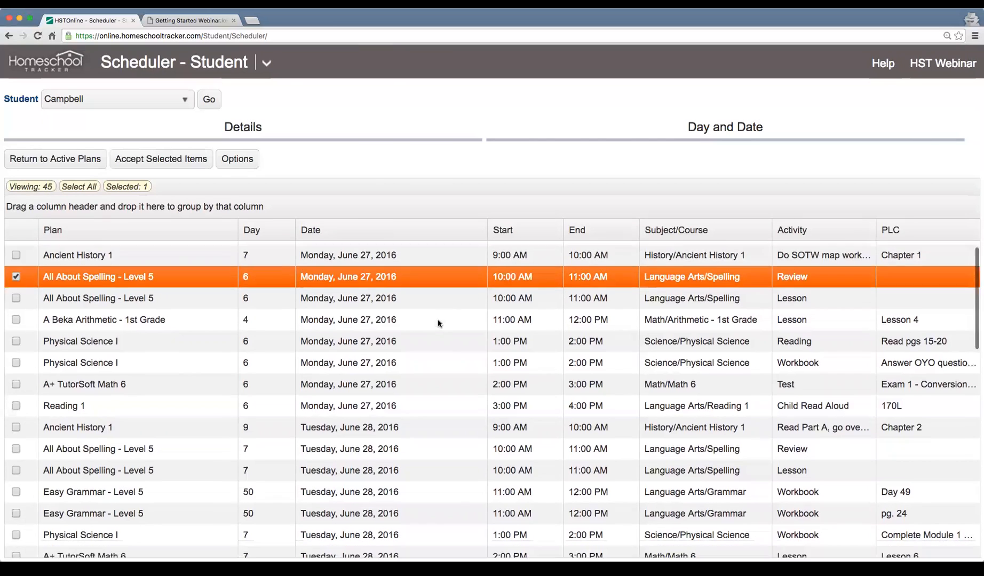
click(282, 348)
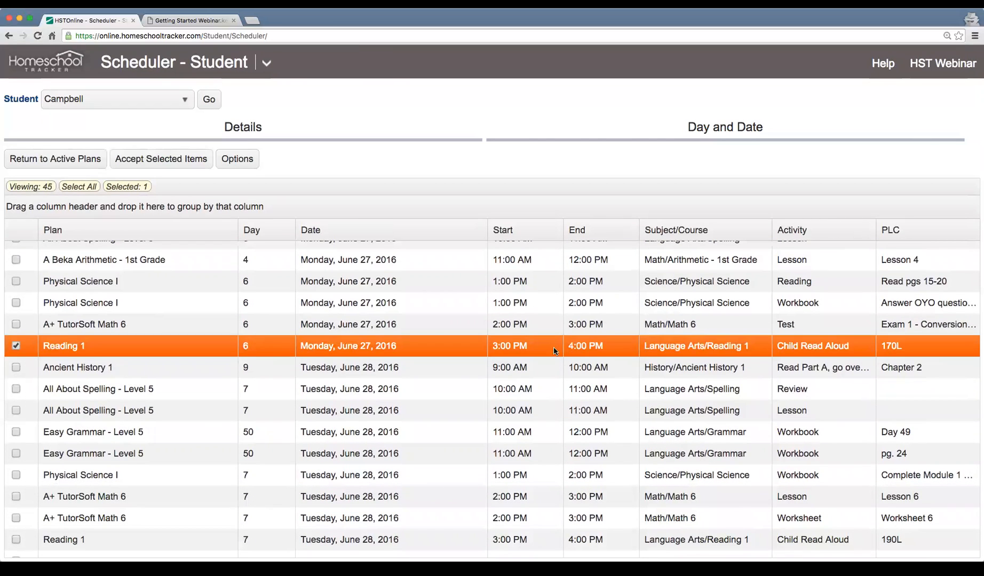
Step: Examine the previewed items from Tuesday, June 28 to Friday, July 1, comparing their times, subjects and activities
scroll(417, 358, down, 4)
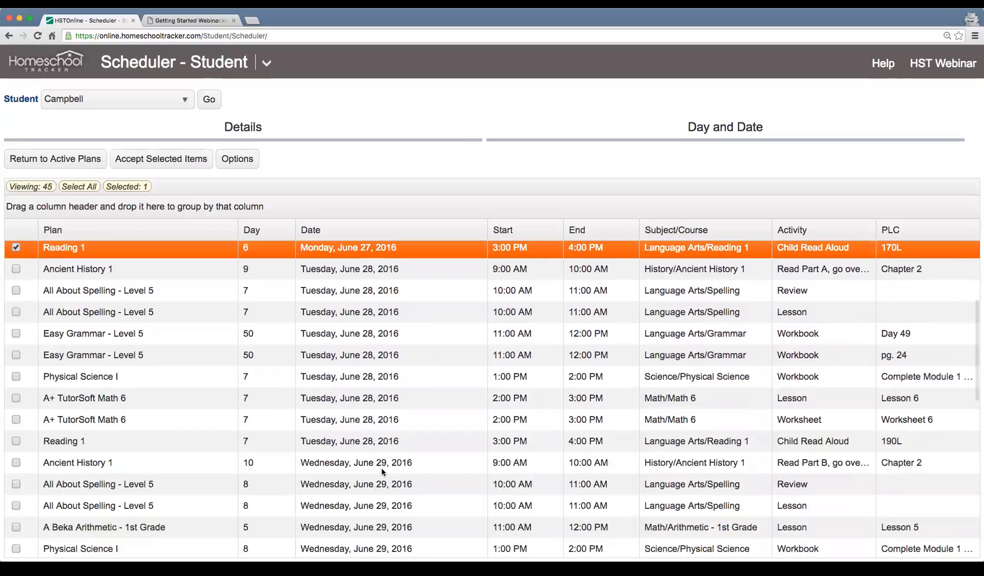
click(377, 350)
click(440, 454)
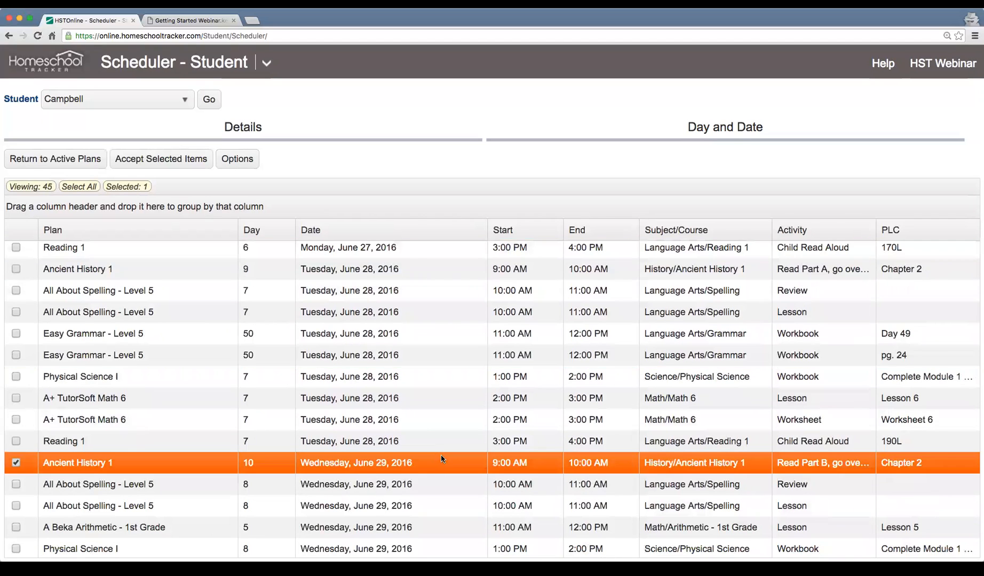
scroll(442, 455, down, 3)
scroll(444, 457, down, 5)
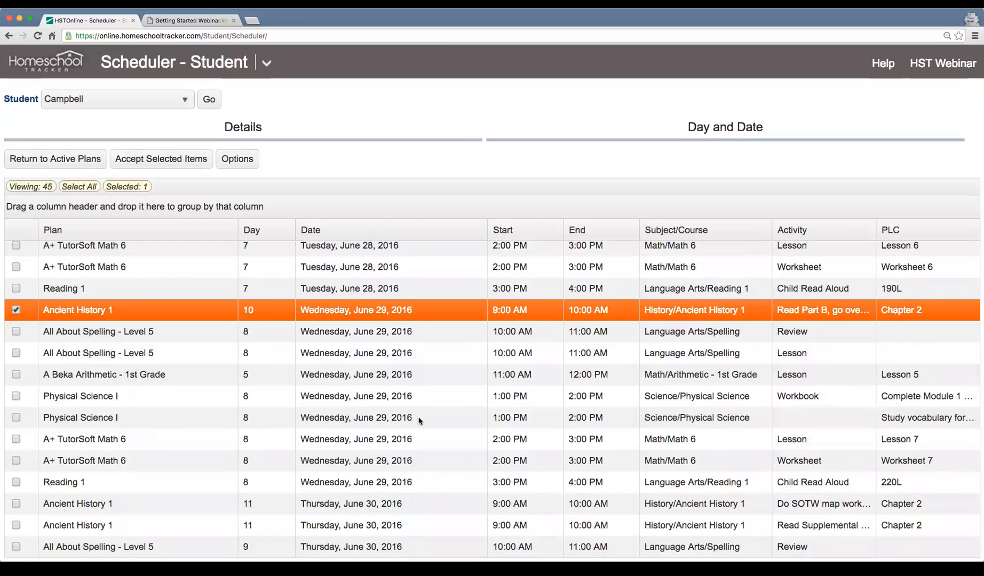
scroll(420, 422, down, 3)
scroll(420, 422, down, 10)
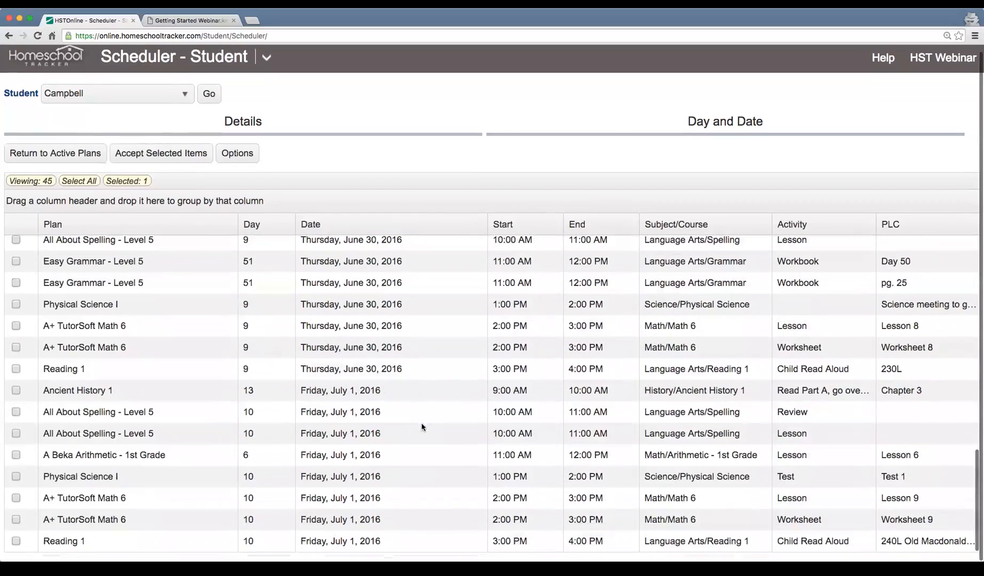
scroll(422, 427, up, 10)
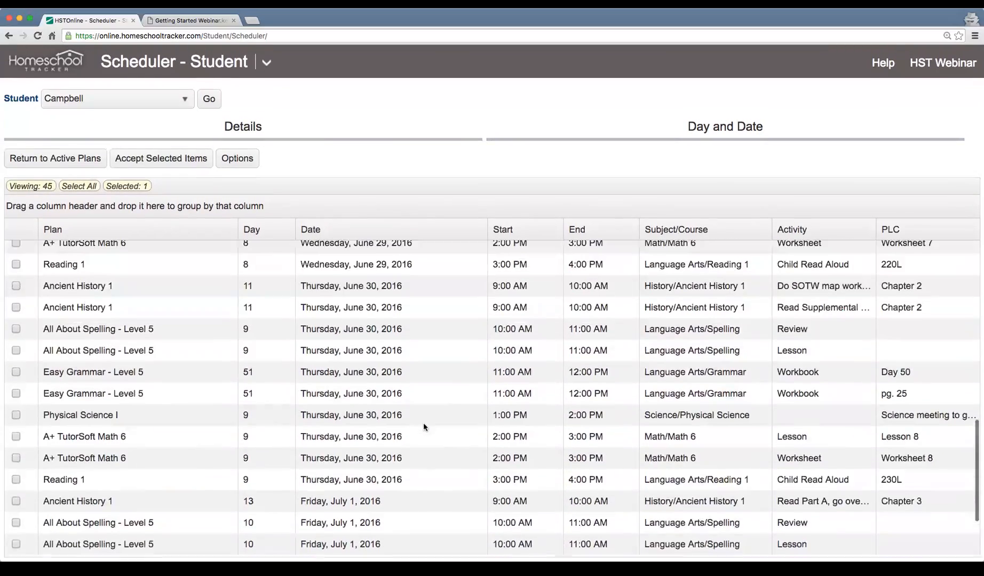
scroll(424, 427, up, 12)
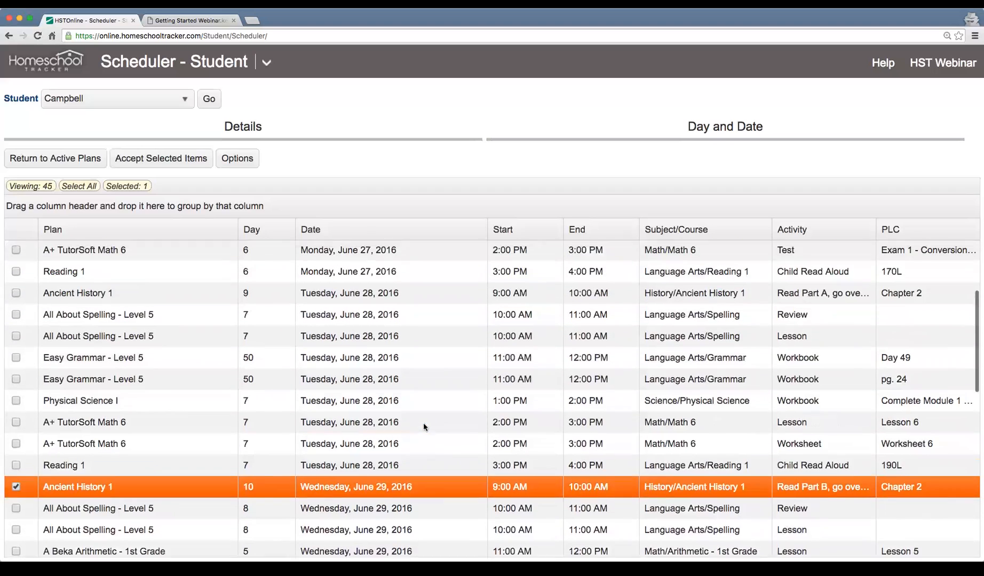
scroll(424, 427, up, 1)
click(581, 376)
click(603, 353)
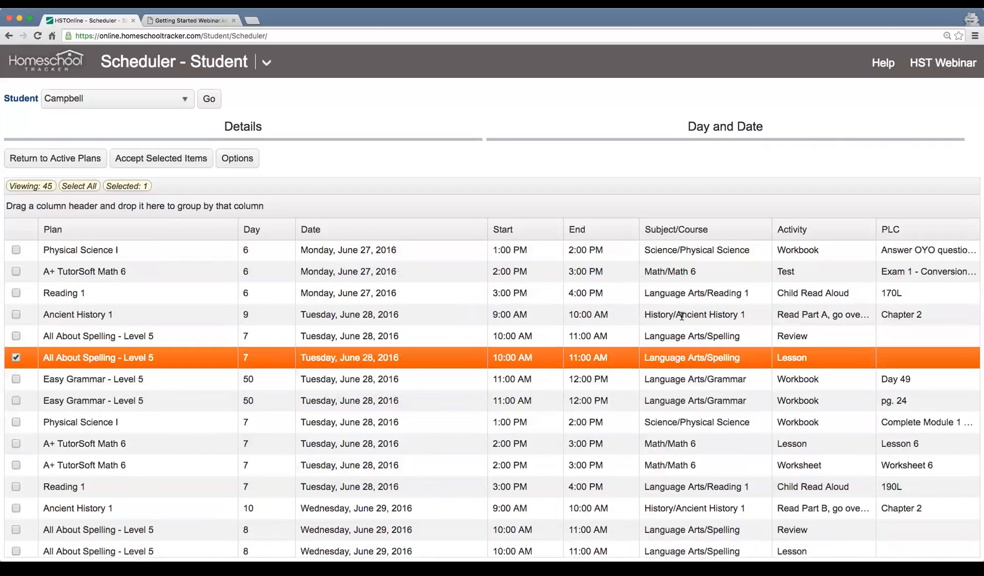
click(689, 316)
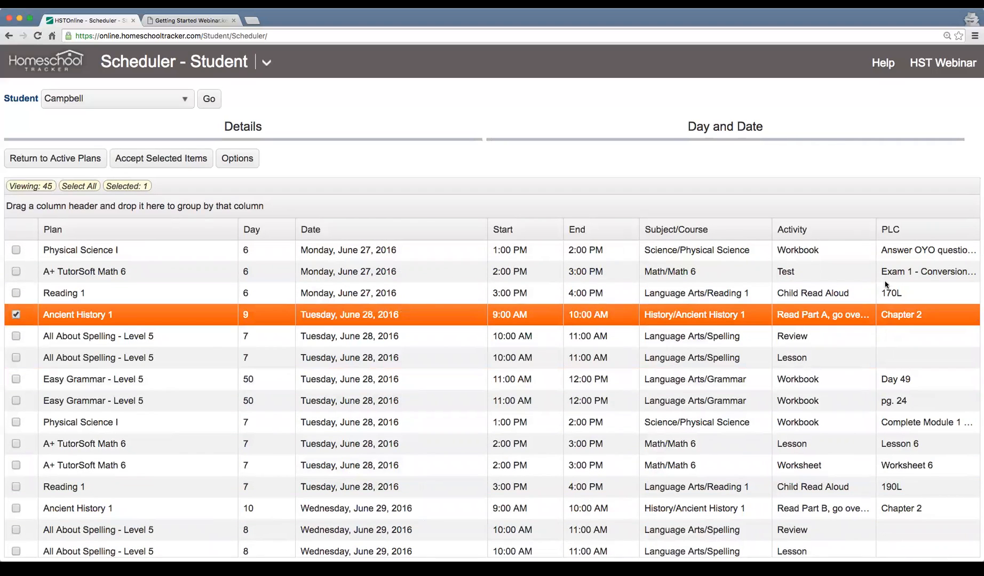
Step: Select all previewed lesson items and accept them into the student's schedule
scroll(533, 379, up, 6)
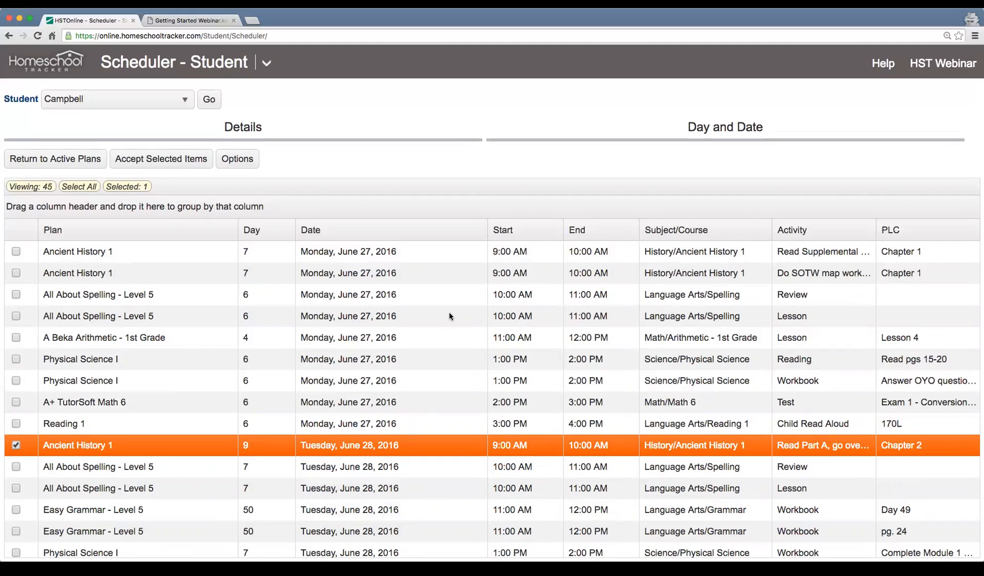
click(78, 188)
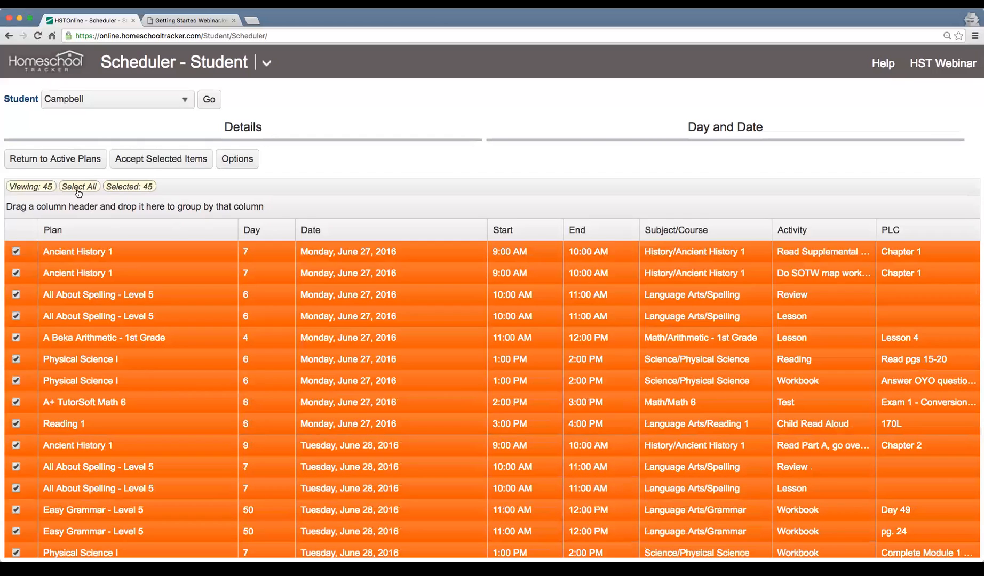
click(169, 168)
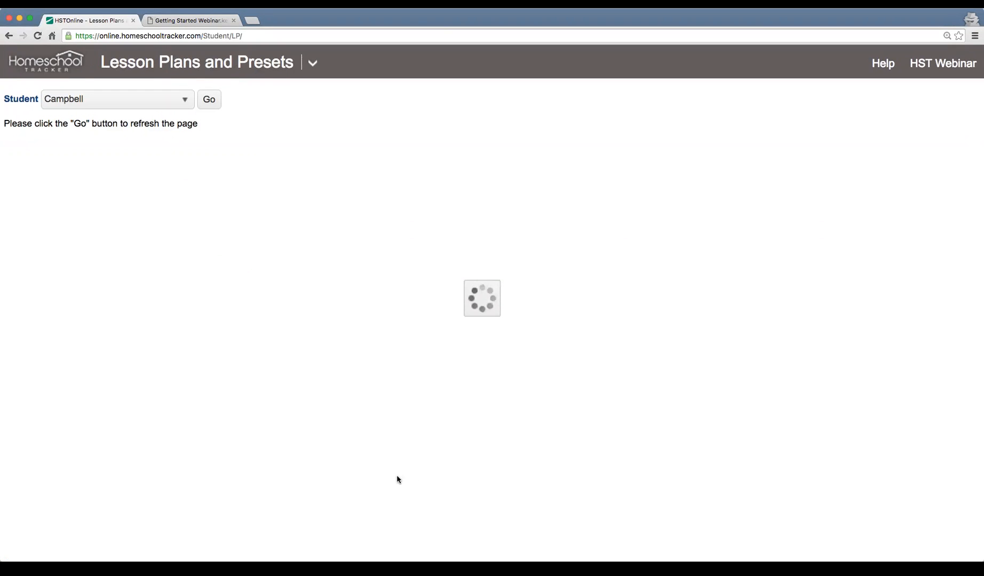
Step: Open the Agenda in Calendar View and go to the work week of June 27 to July 1, 2016
click(312, 62)
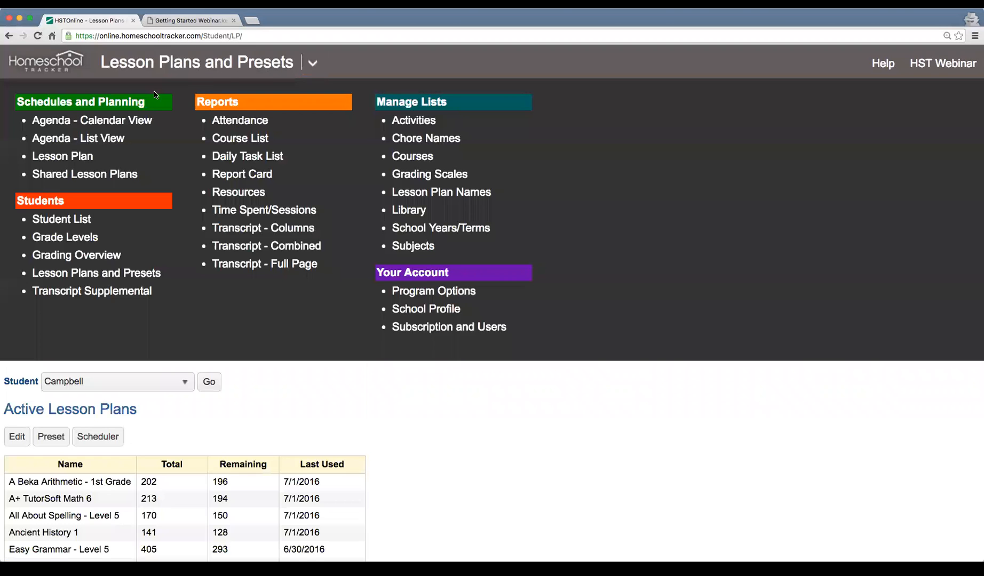
click(114, 120)
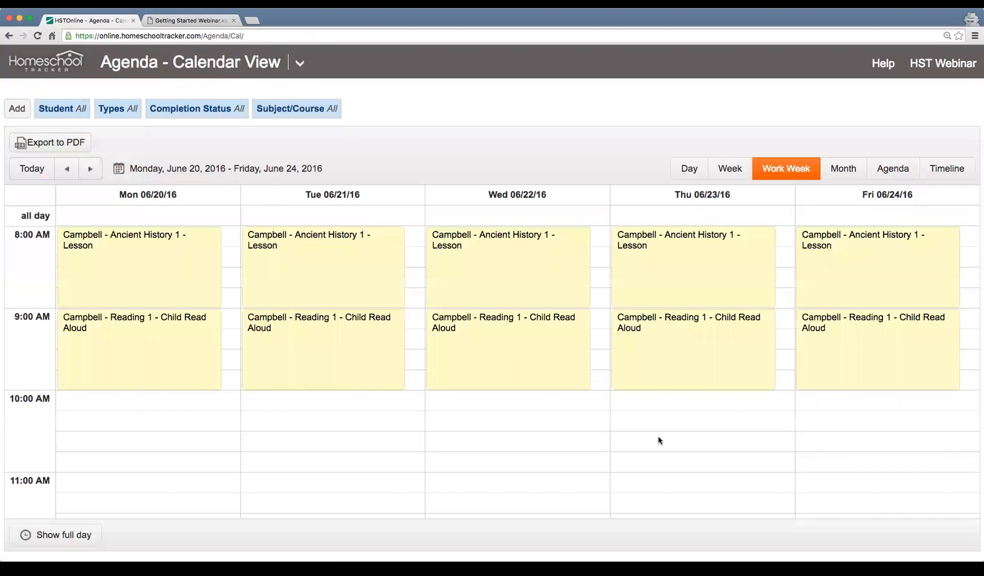
scroll(389, 452, down, 1)
scroll(388, 452, up, 1)
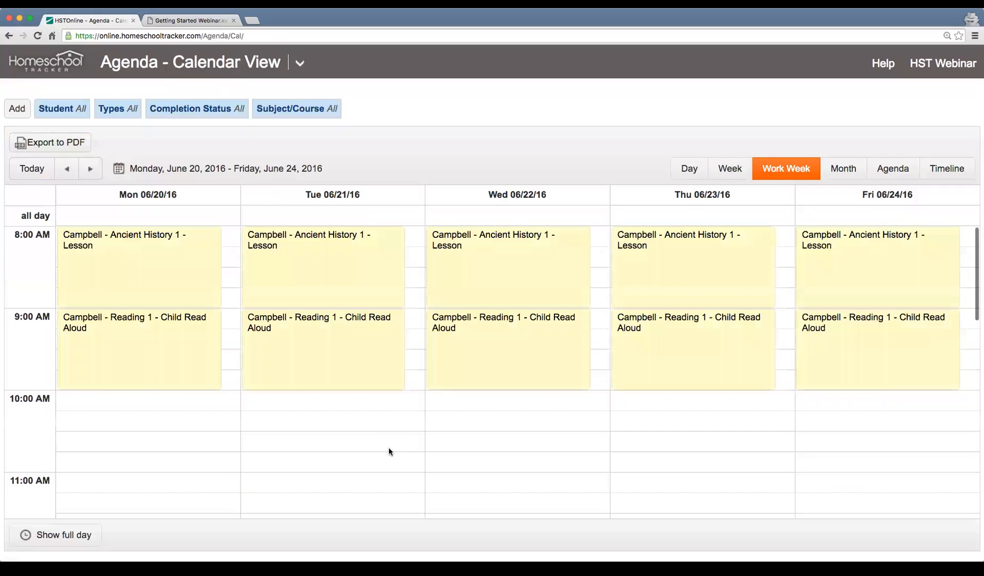
click(91, 170)
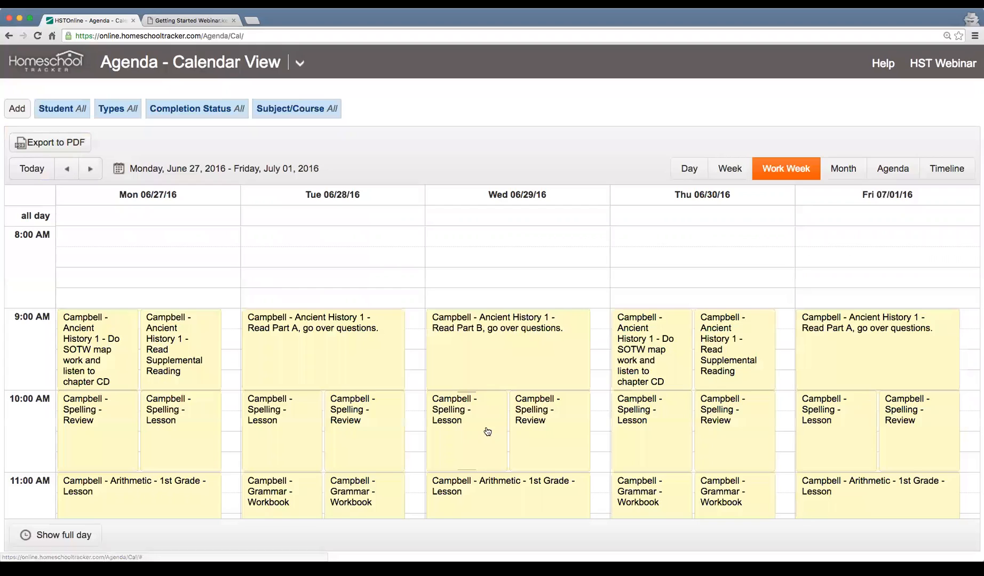
Step: Examine the calendar's 9:00 AM to 4:00 PM slots for each weekday to check how the scheduled lessons follow the presets
scroll(489, 430, down, 3)
scroll(488, 431, down, 6)
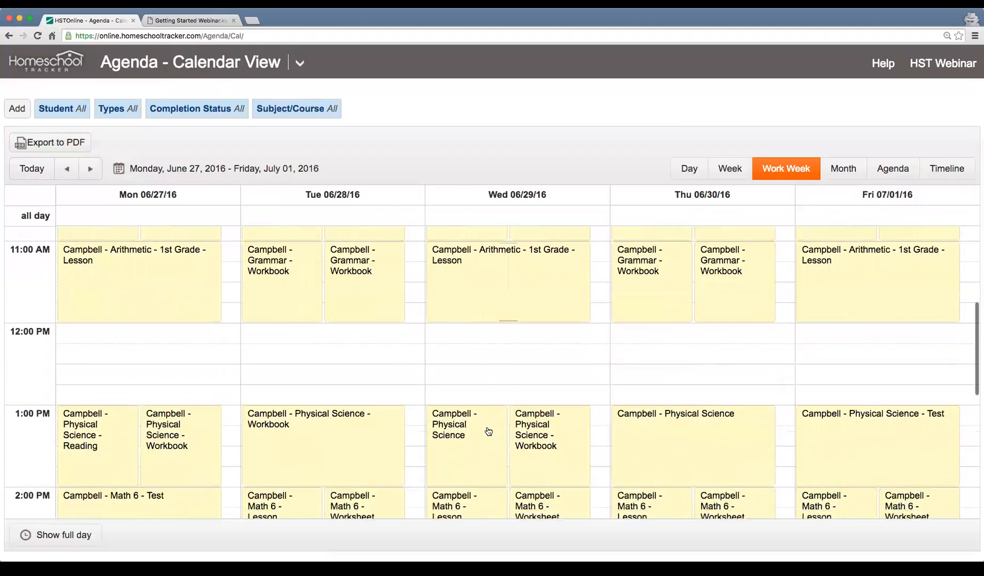
scroll(489, 431, down, 1)
scroll(489, 430, up, 5)
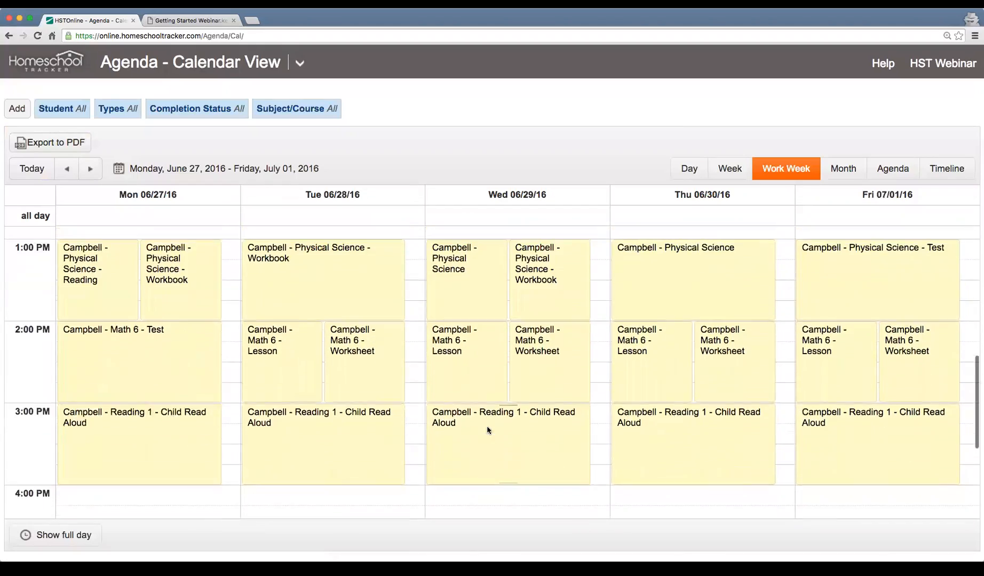
scroll(488, 430, up, 4)
scroll(488, 430, down, 1)
scroll(489, 430, up, 1)
scroll(487, 431, down, 6)
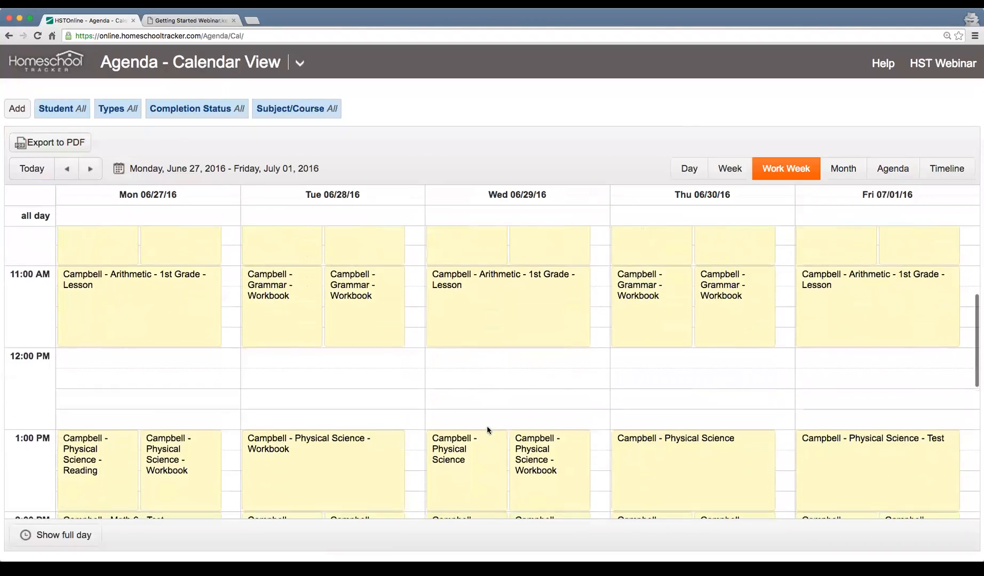
scroll(488, 431, up, 6)
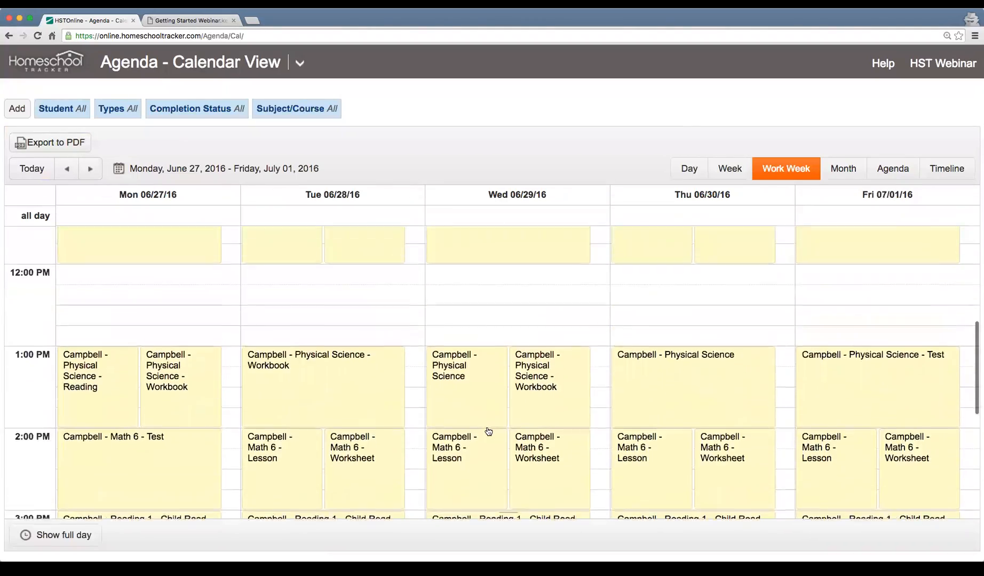
scroll(488, 431, up, 2)
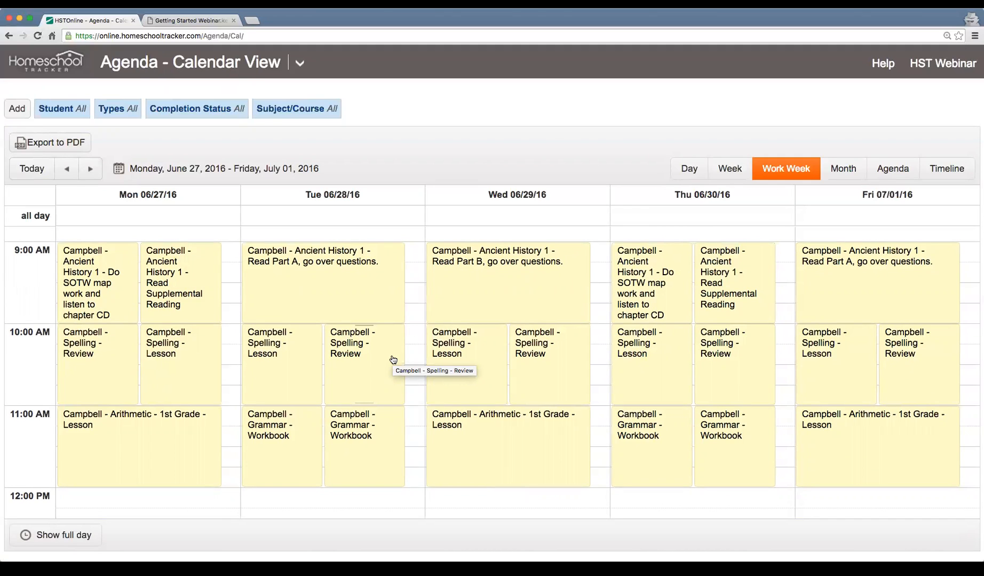
scroll(374, 380, down, 2)
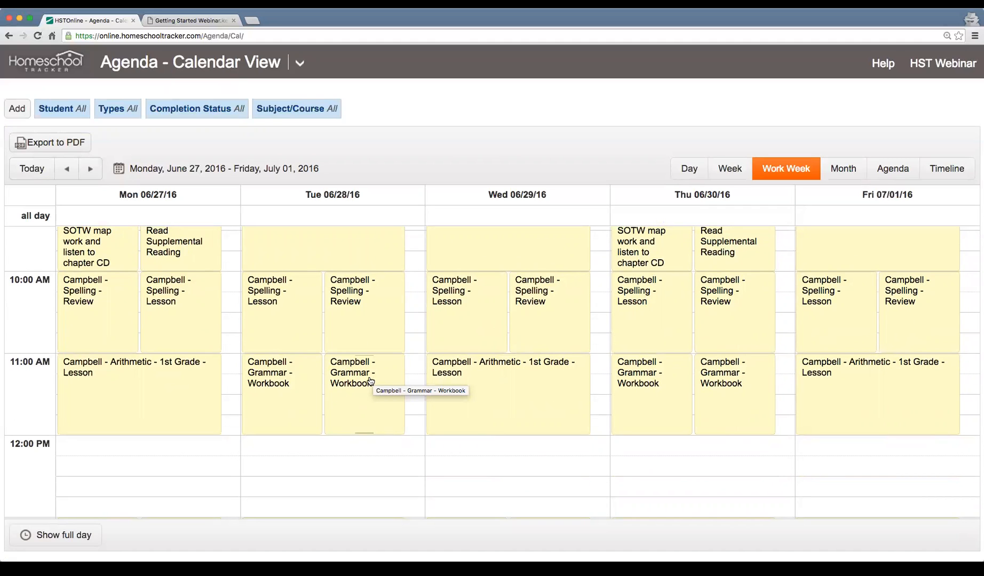
scroll(371, 381, down, 1)
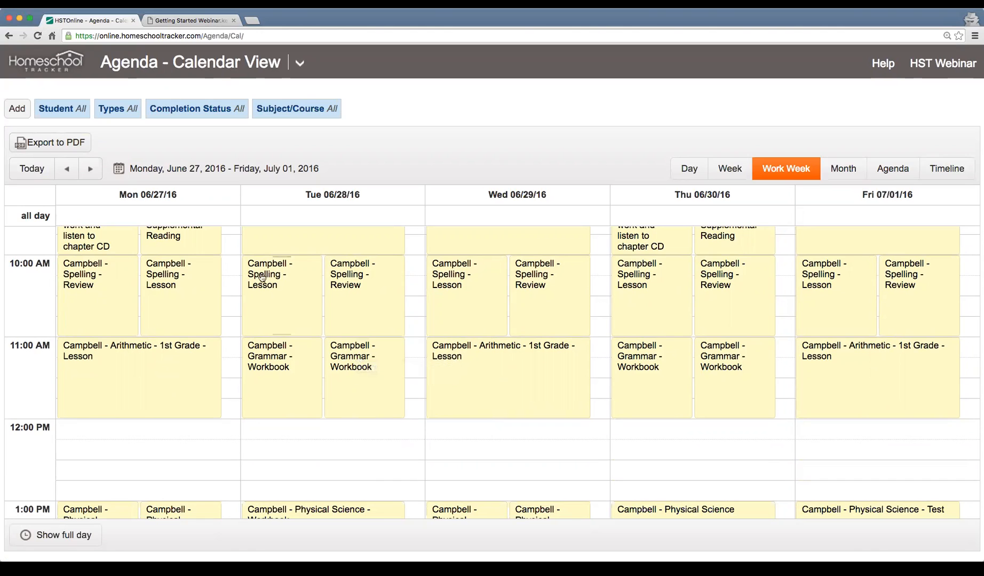
scroll(555, 312, down, 10)
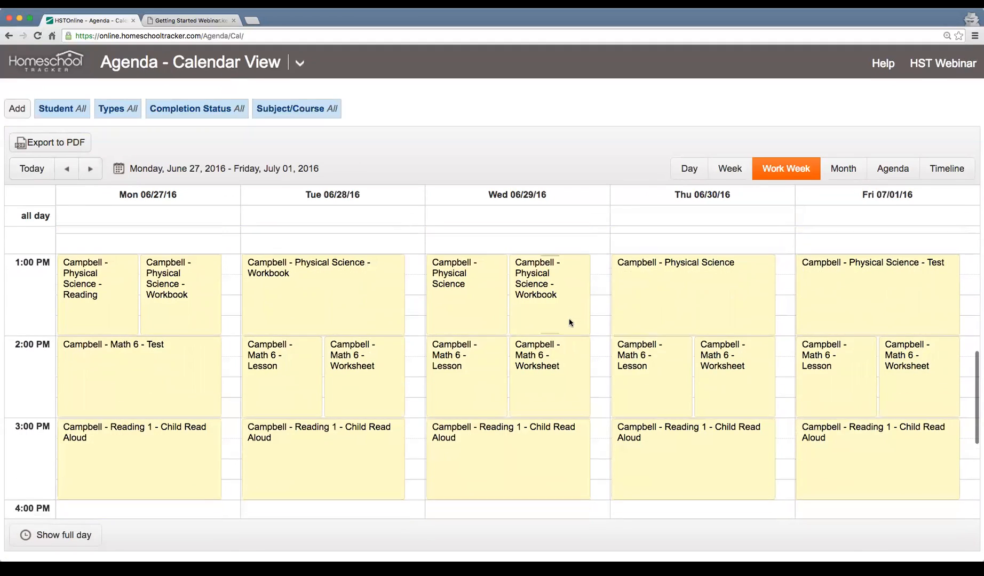
scroll(569, 318, up, 12)
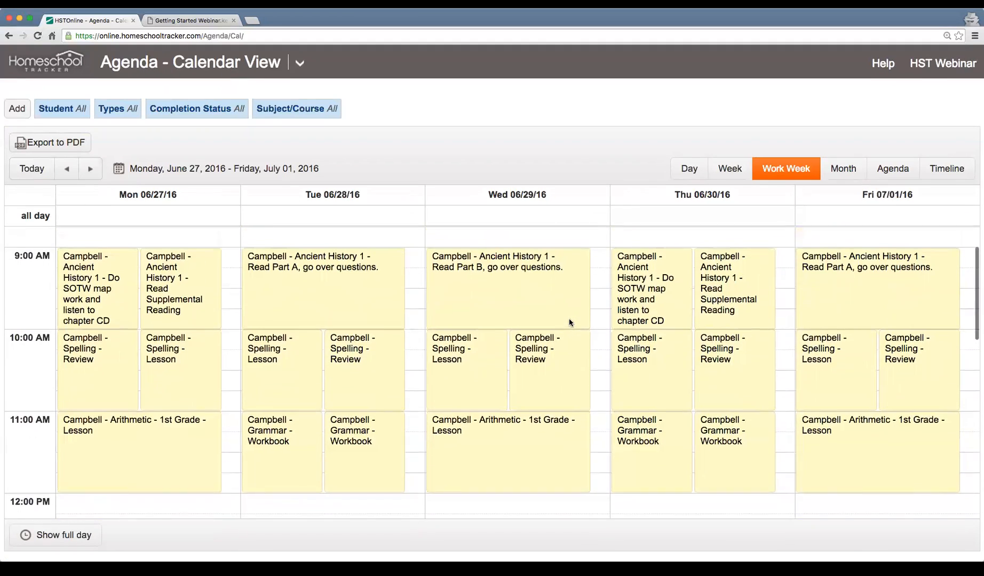
scroll(569, 318, up, 1)
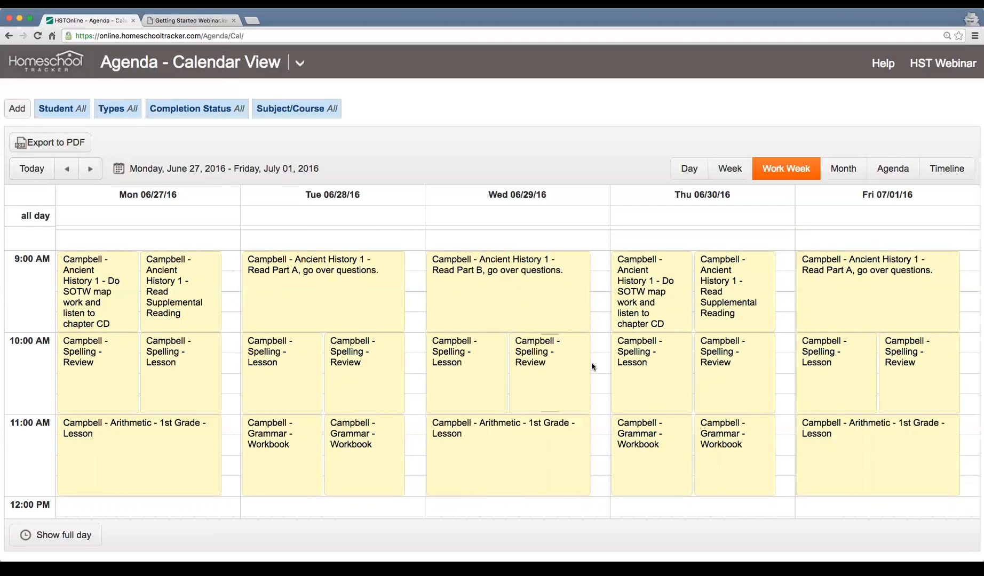
scroll(528, 334, down, 5)
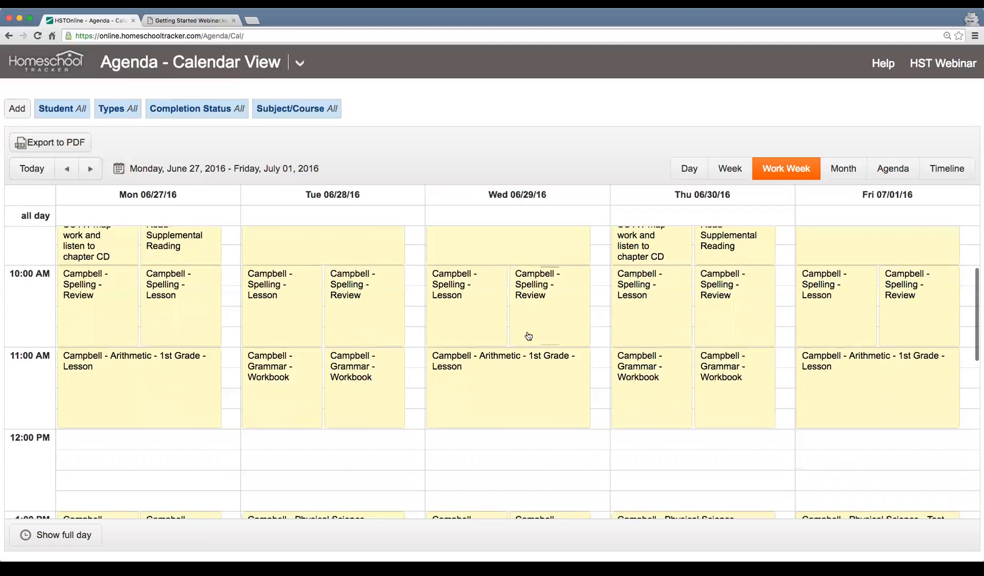
scroll(528, 336, up, 3)
scroll(528, 336, up, 2)
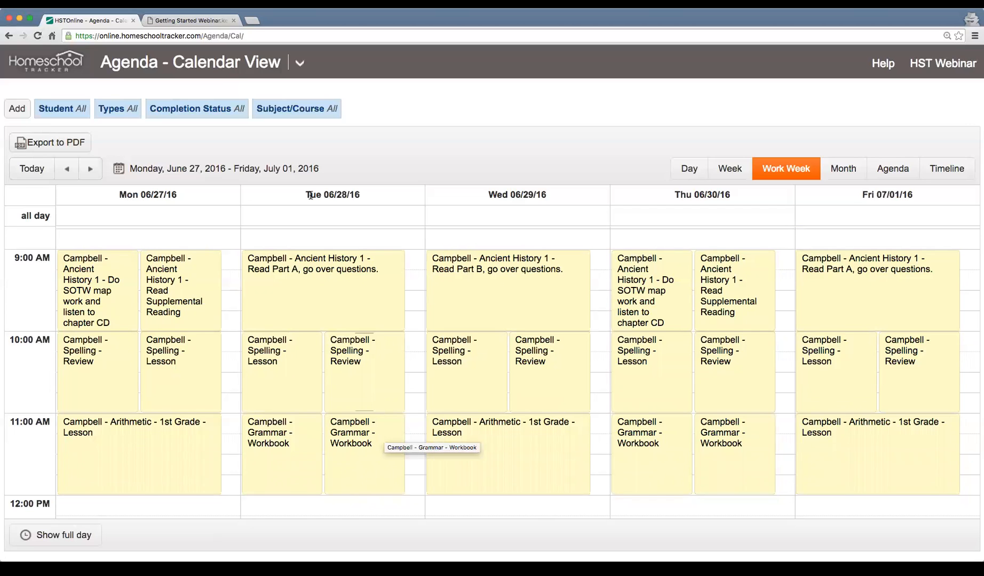
Step: Switch to the Getting Started Webinar slides and go to the Reports slide
click(203, 21)
scroll(452, 276, down, 6)
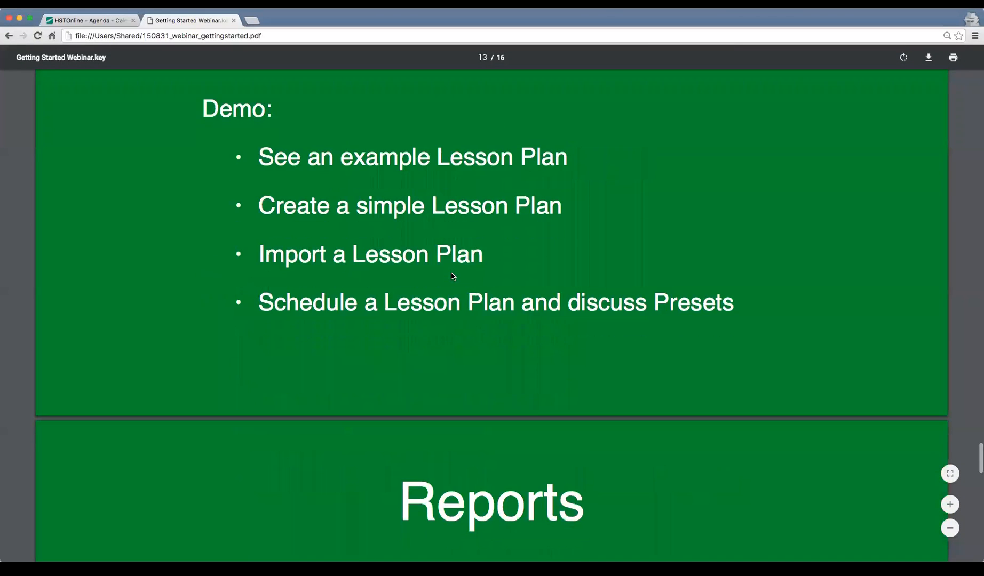
scroll(452, 276, down, 4)
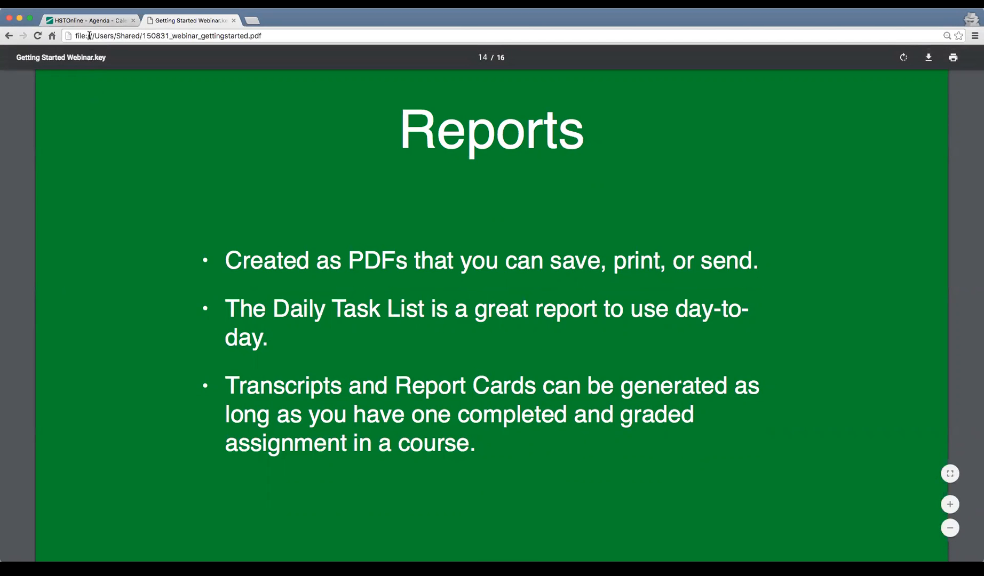
Step: Return to Homeschool Tracker and open the Daily Task List report settings
click(89, 21)
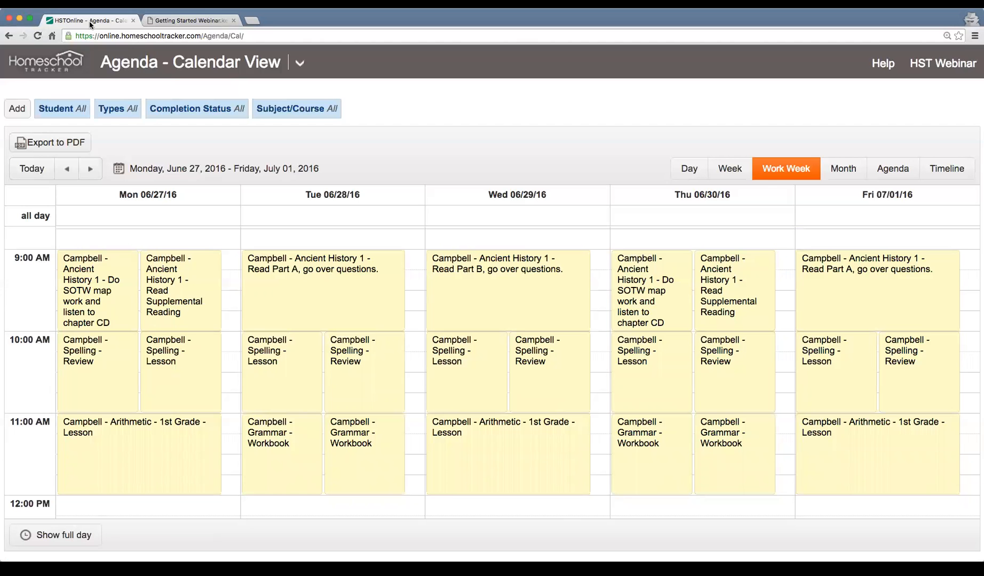
click(300, 62)
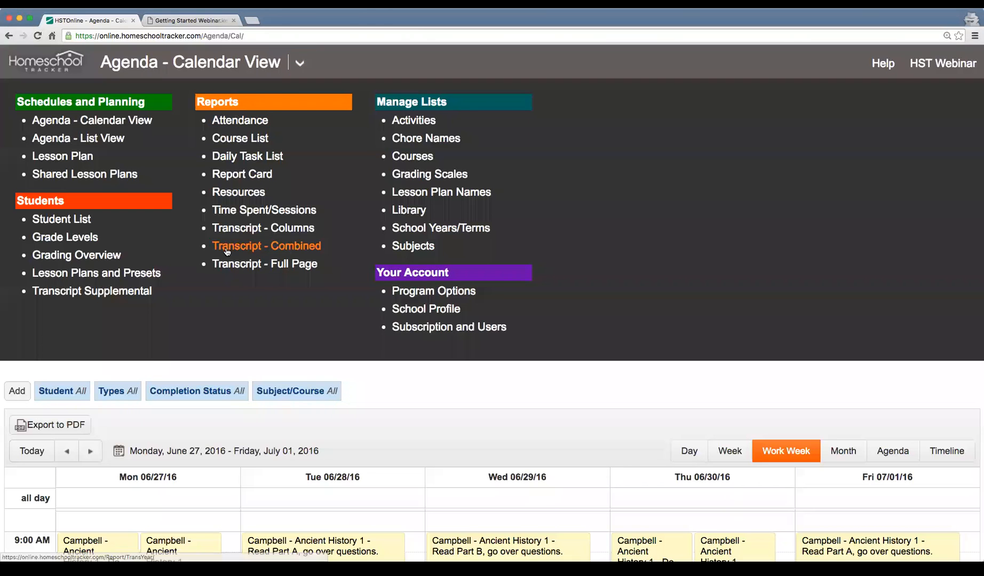
click(245, 156)
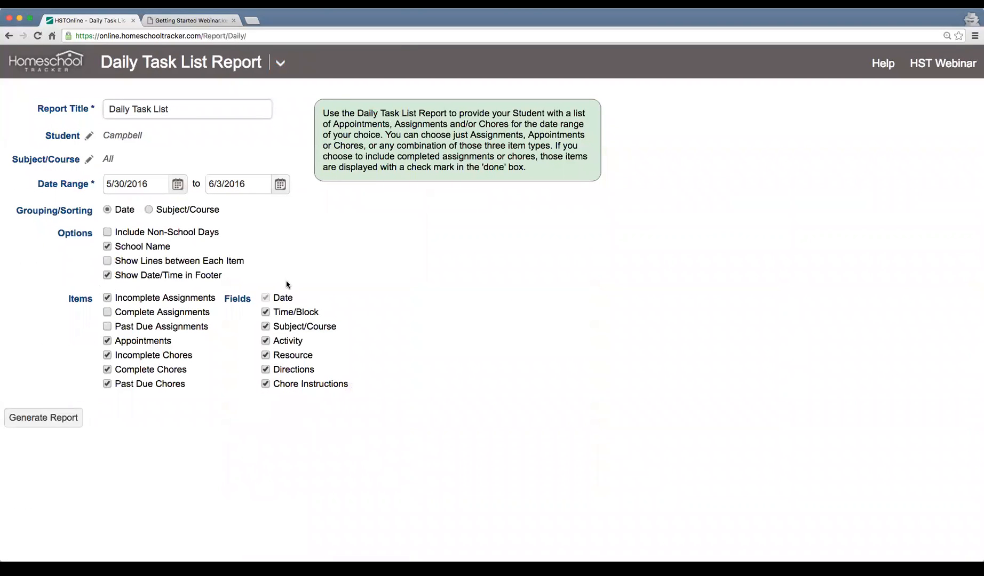
Step: Generate the Daily Task List report for the date range 6/27/2016 to 7/1/2016 and open the finished PDF
click(180, 187)
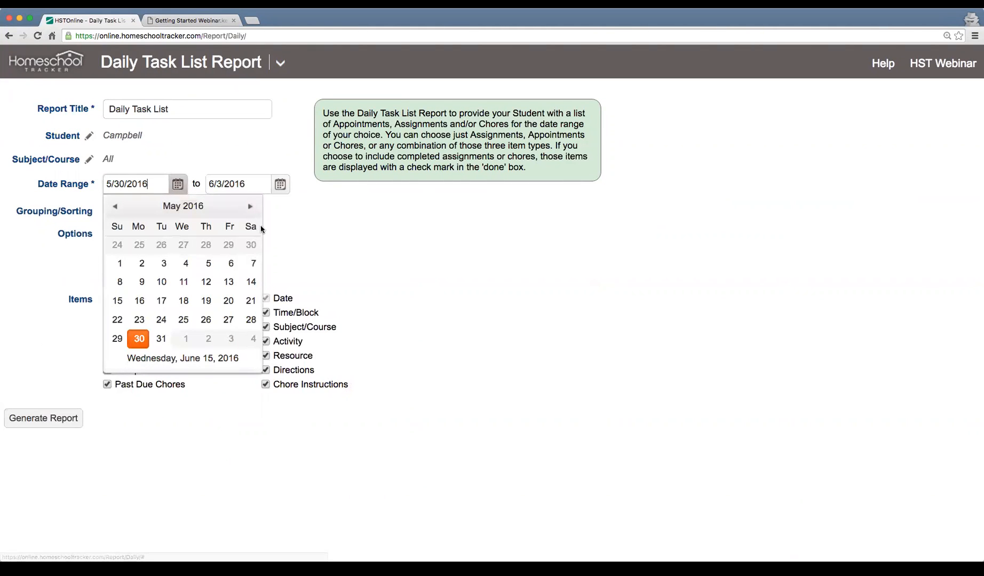
click(251, 207)
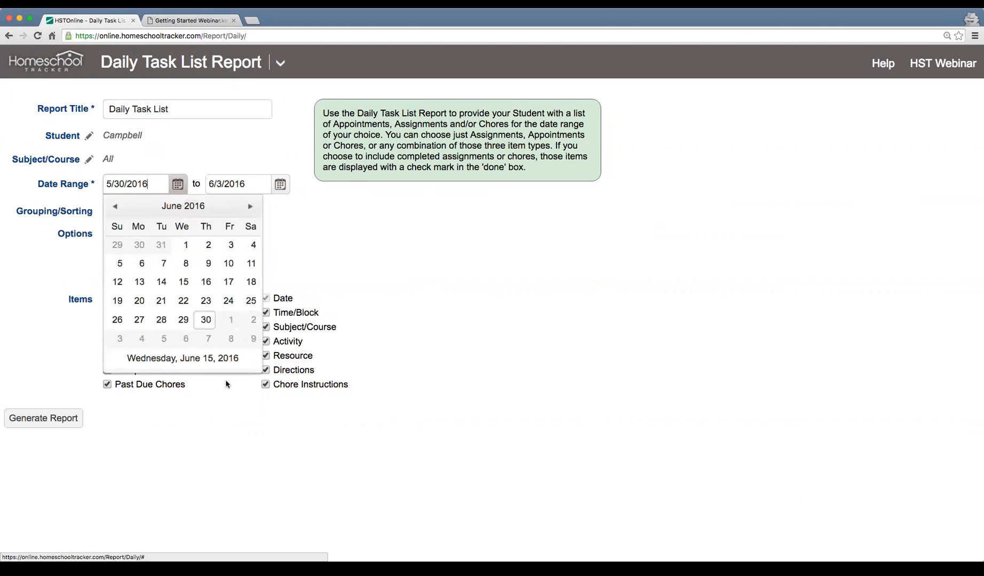
click(137, 323)
click(281, 184)
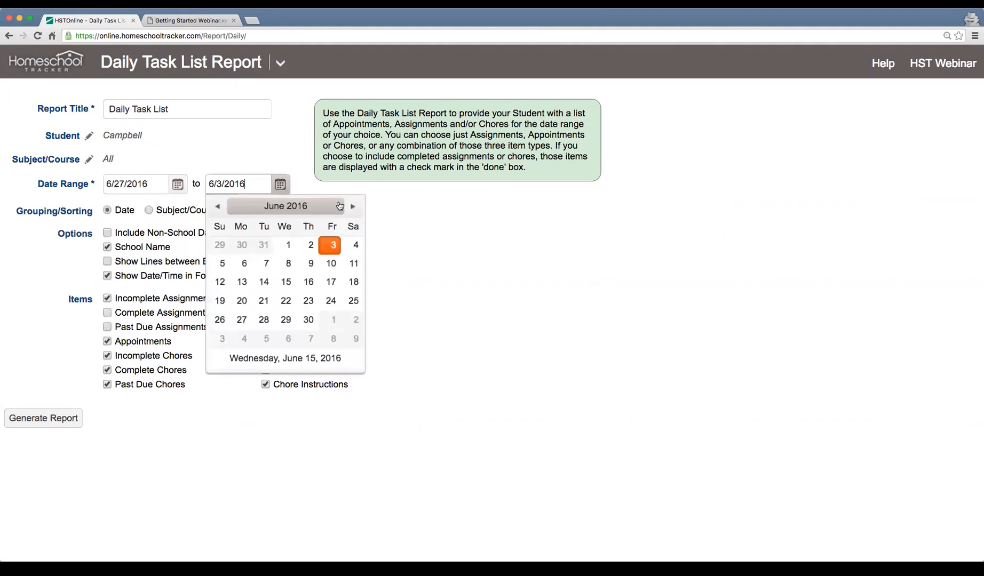
click(333, 319)
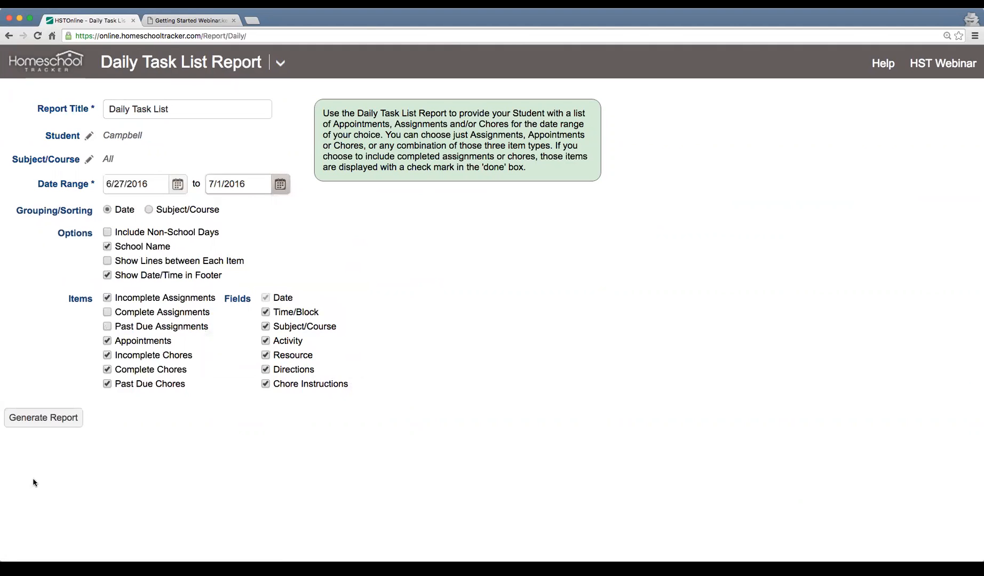
click(39, 420)
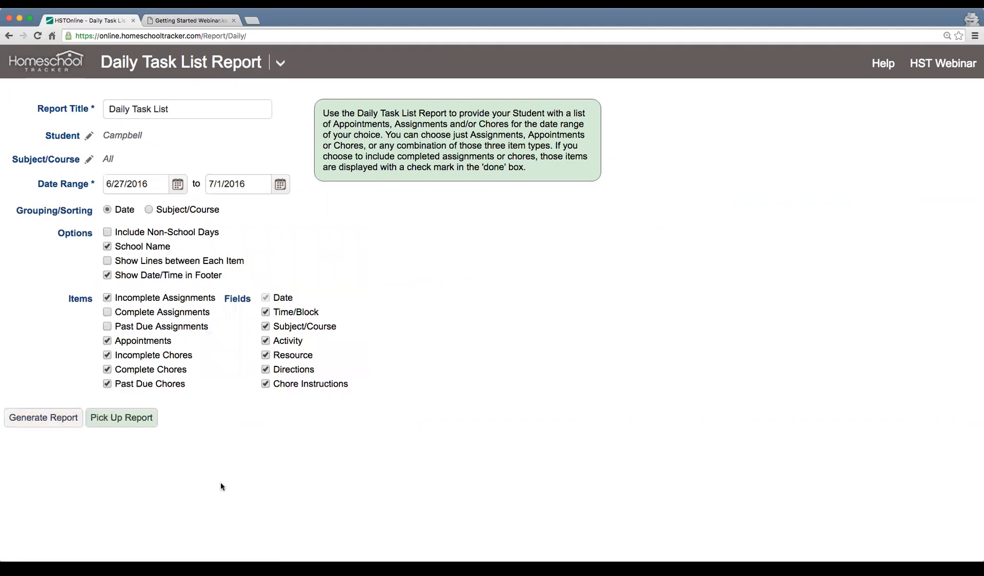
click(136, 422)
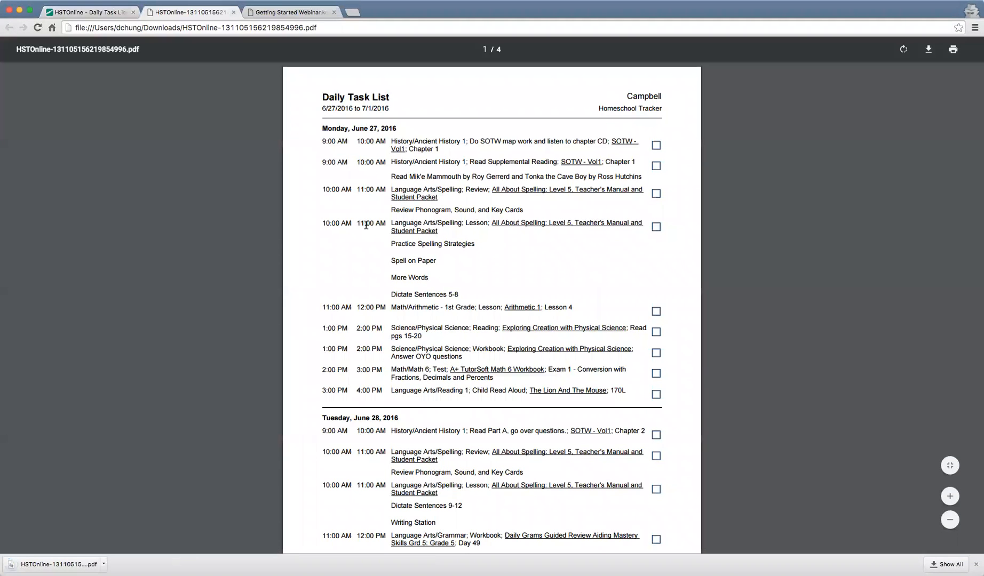
Step: Examine the enlarged Daily Task List PDF, reading each day's times, subjects, activities, resources and directions from Monday to Friday
key(super+equal)
key(super+equal)
key(super+equal)
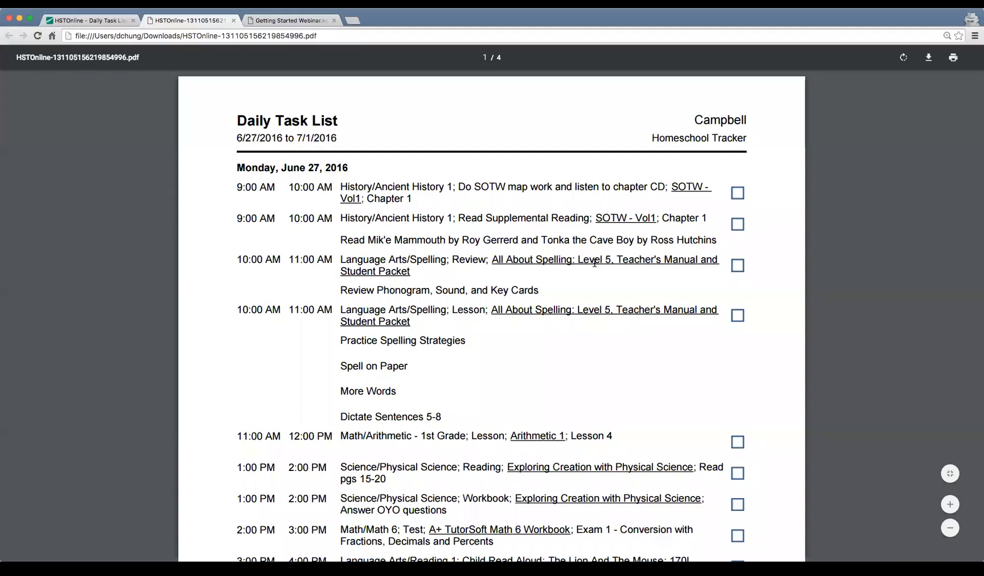
scroll(594, 263, down, 3)
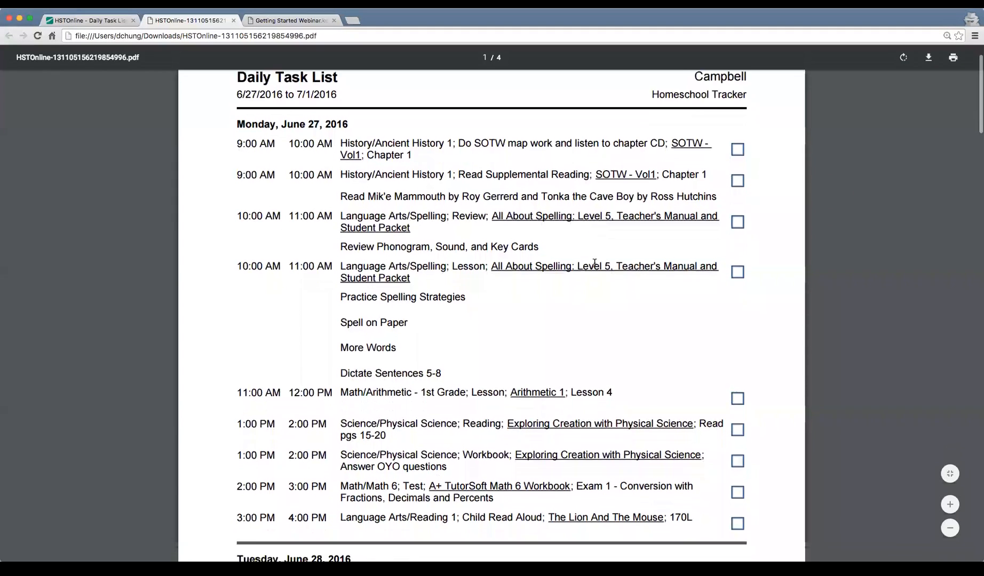
scroll(595, 262, up, 2)
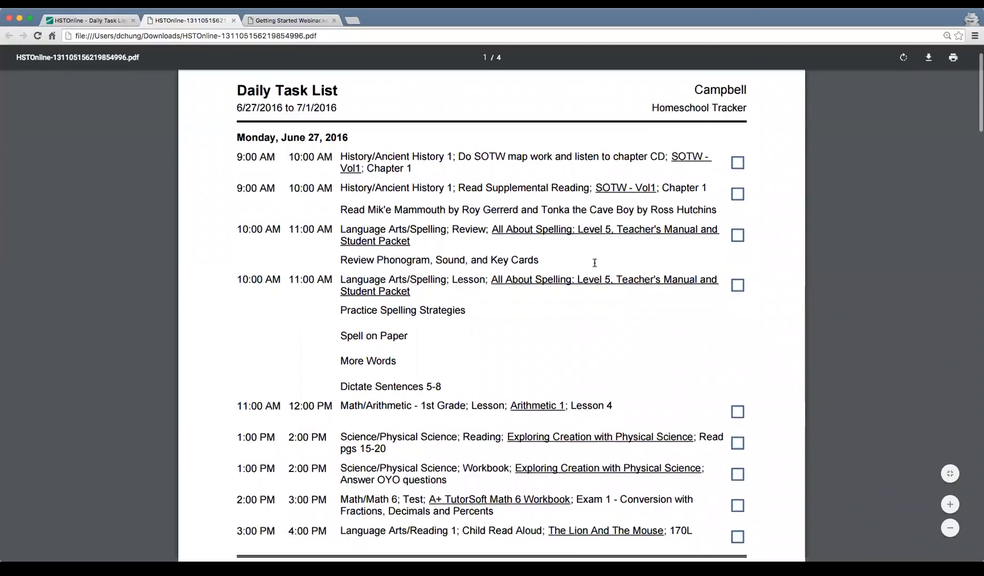
scroll(595, 262, down, 10)
scroll(594, 263, down, 12)
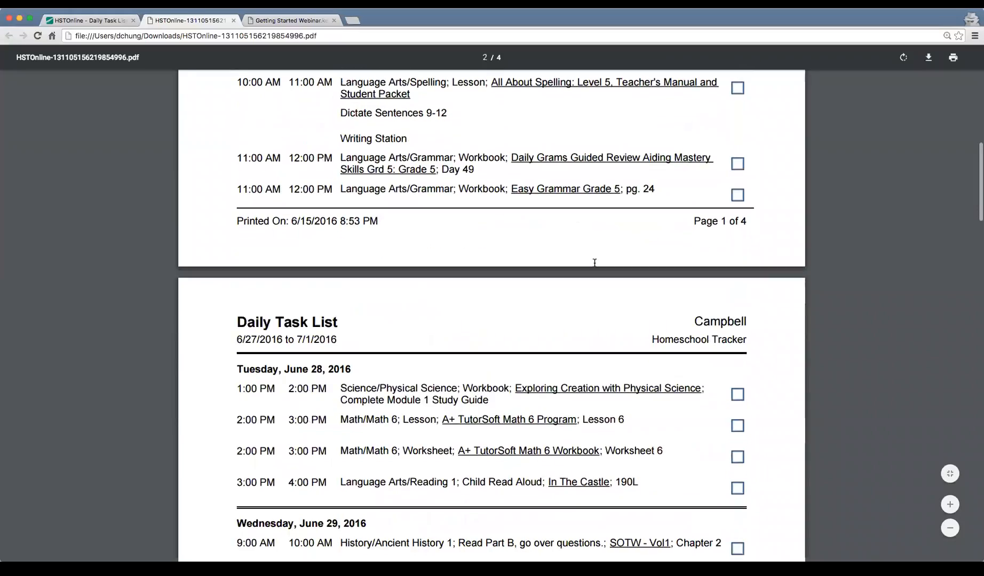
scroll(595, 263, down, 11)
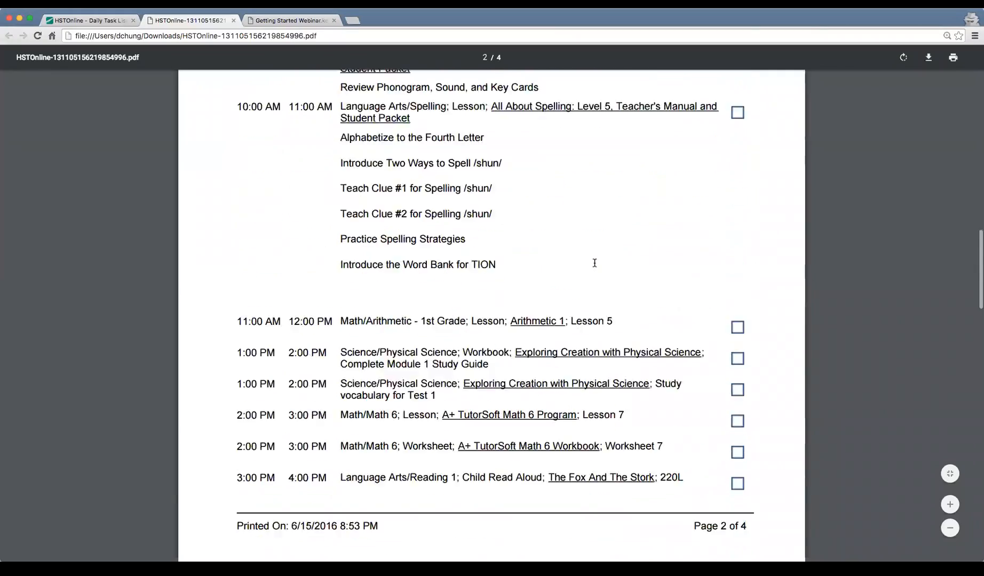
scroll(594, 263, down, 12)
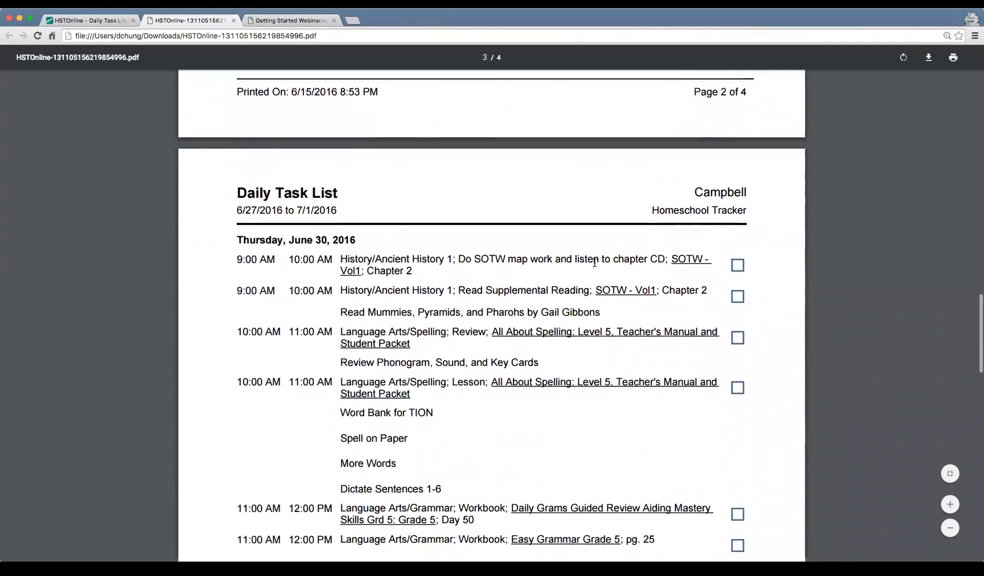
scroll(595, 263, down, 5)
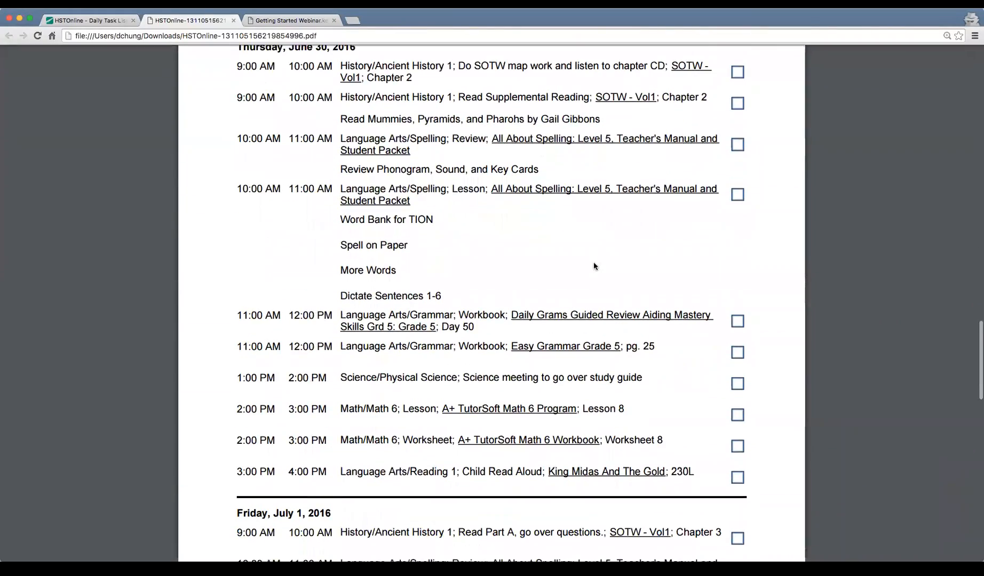
scroll(594, 265, down, 4)
scroll(595, 266, up, 20)
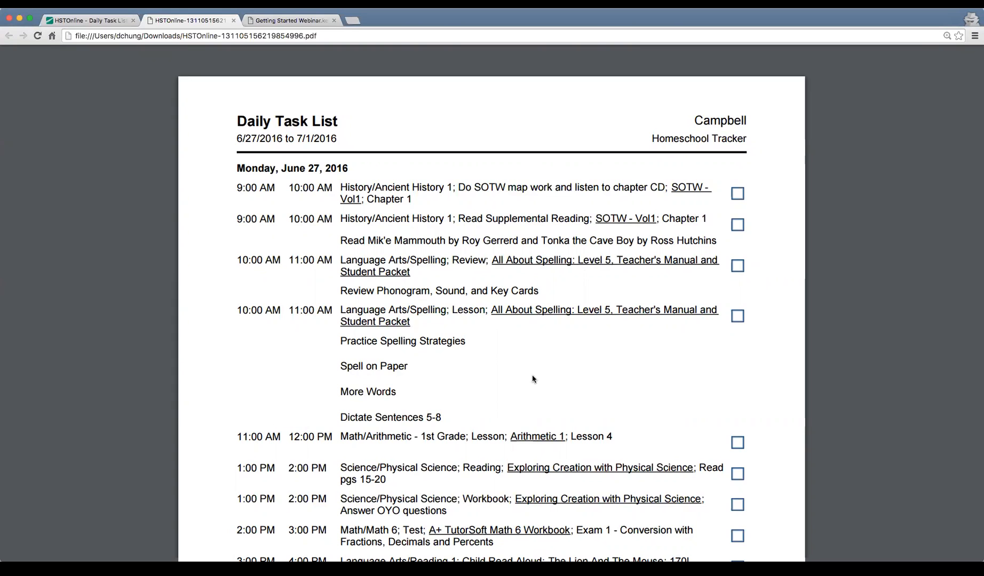
scroll(525, 352, down, 3)
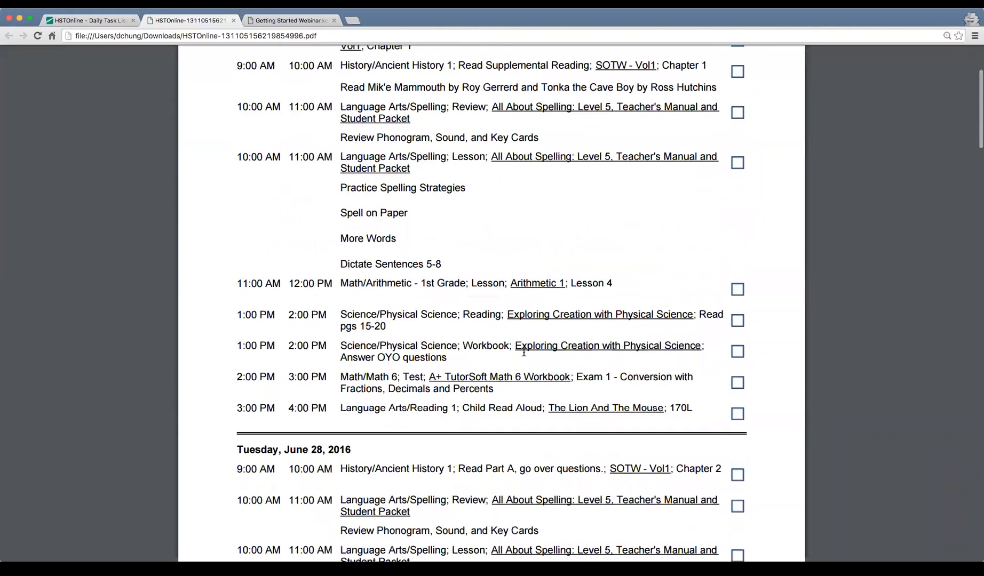